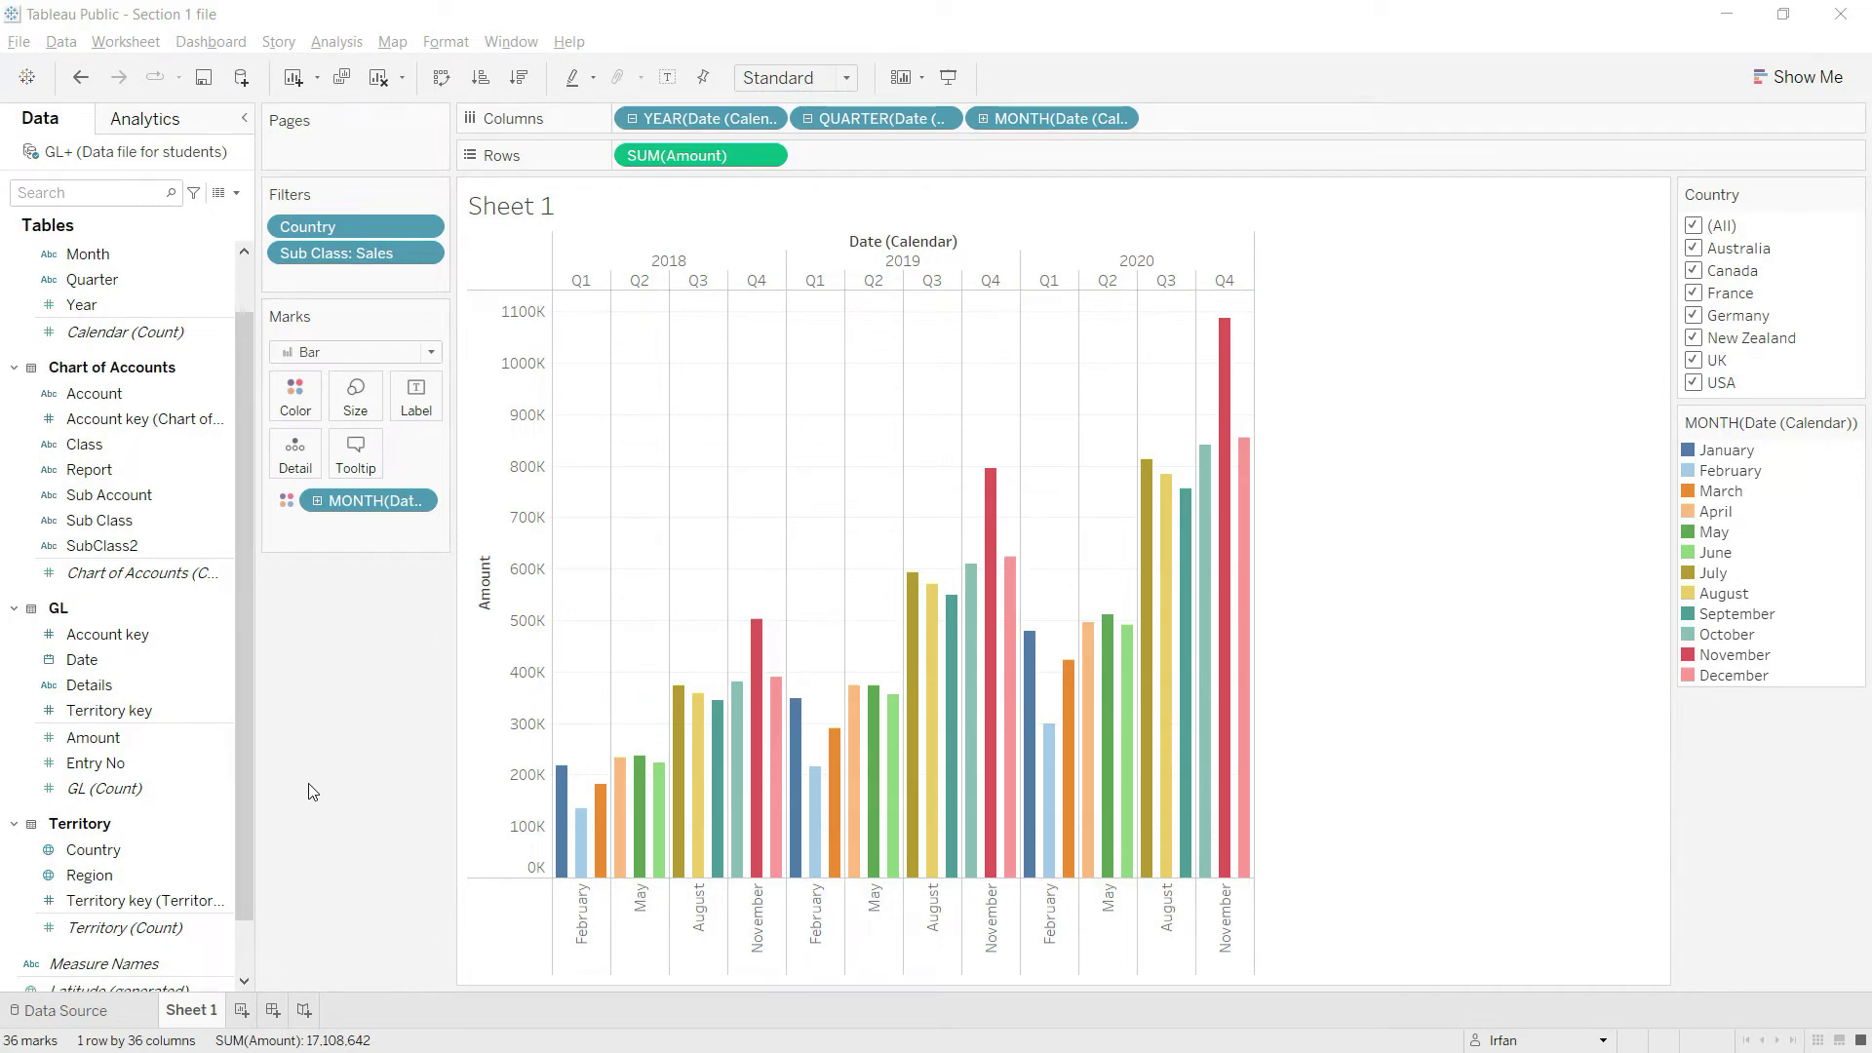
Step: Add a new worksheet to the workbook and rename it P&L
left_click(308, 784)
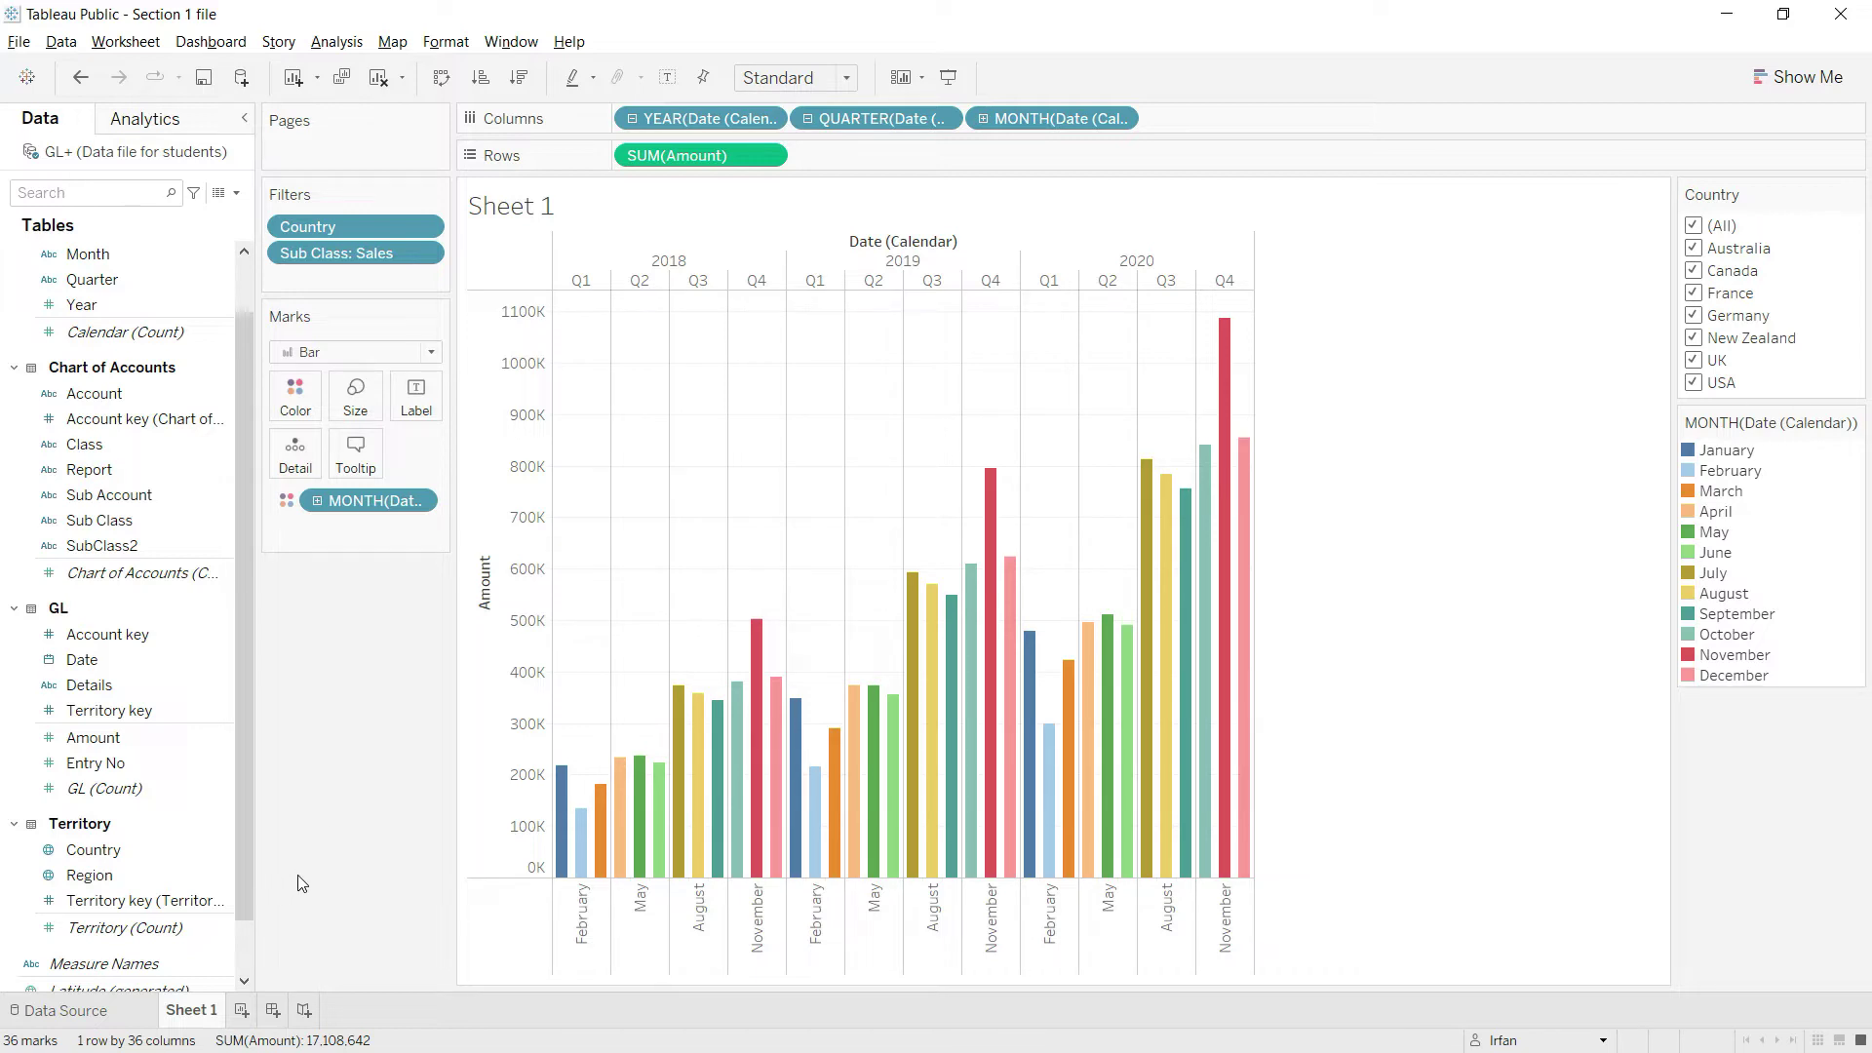
left_click(243, 1012)
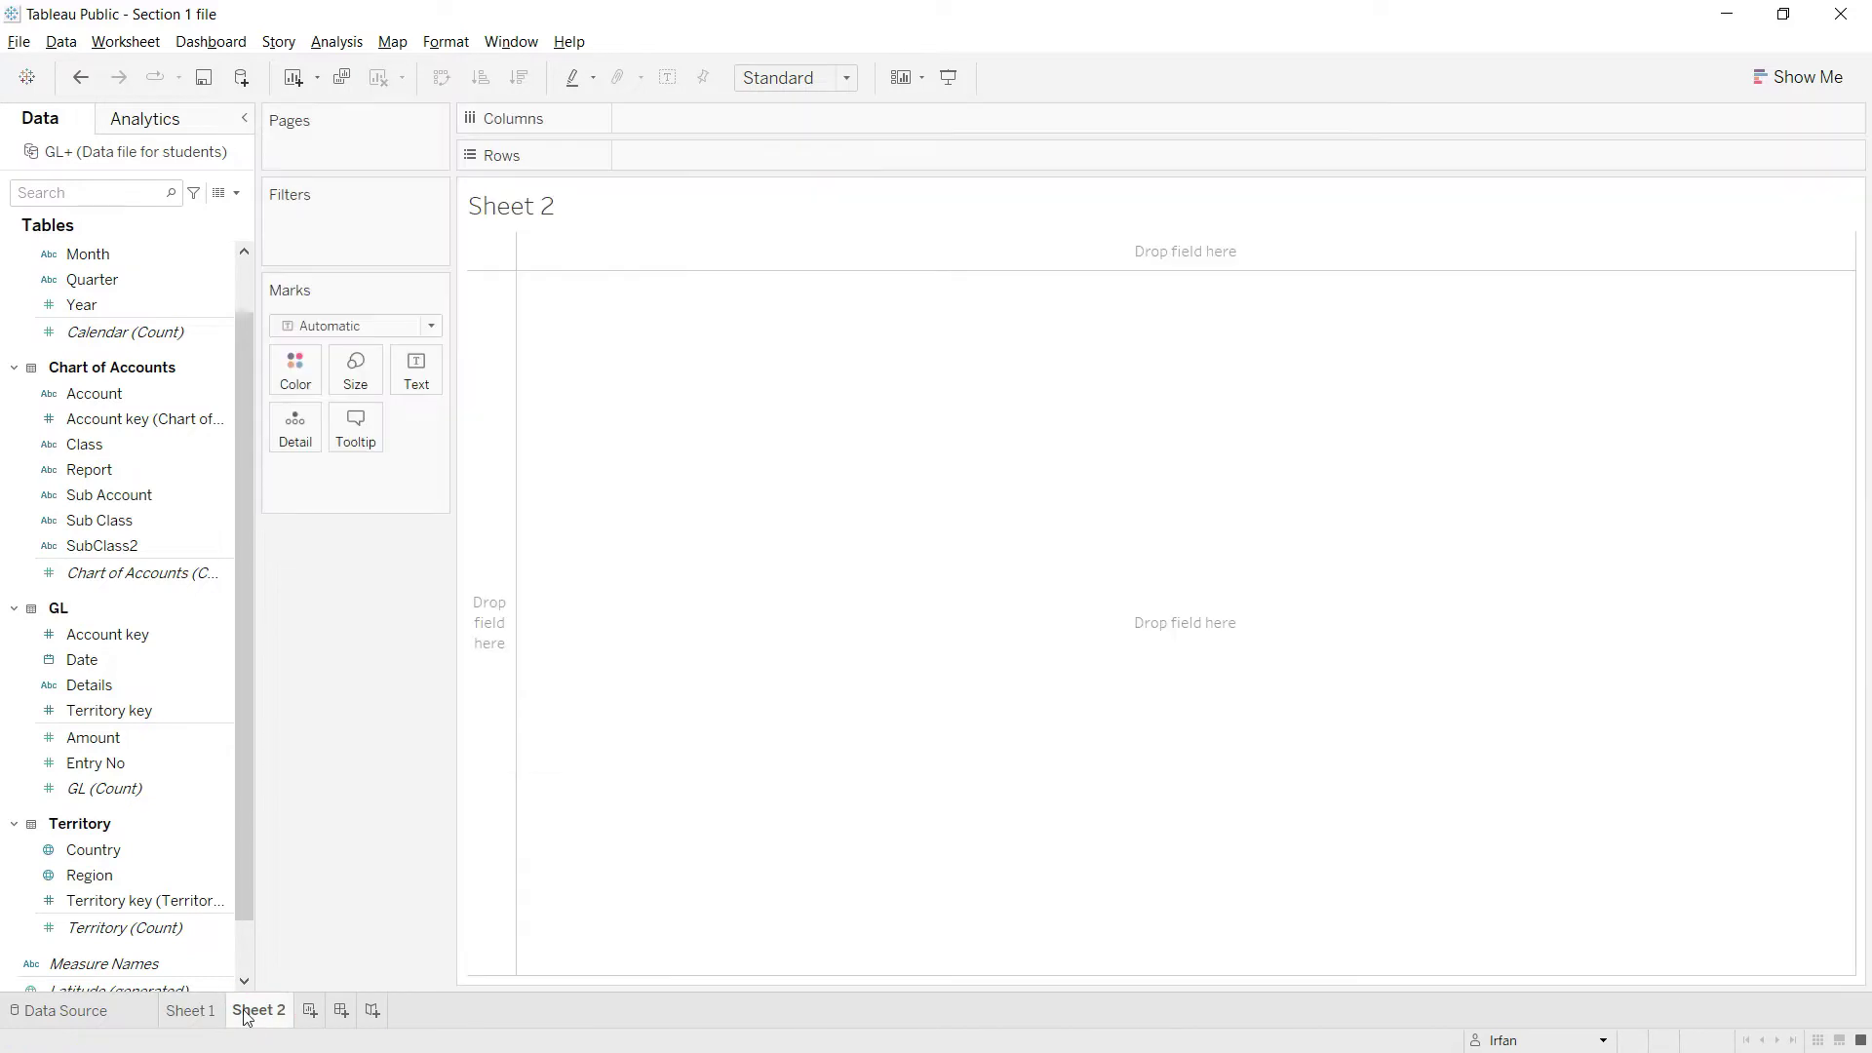
right_click(245, 1015)
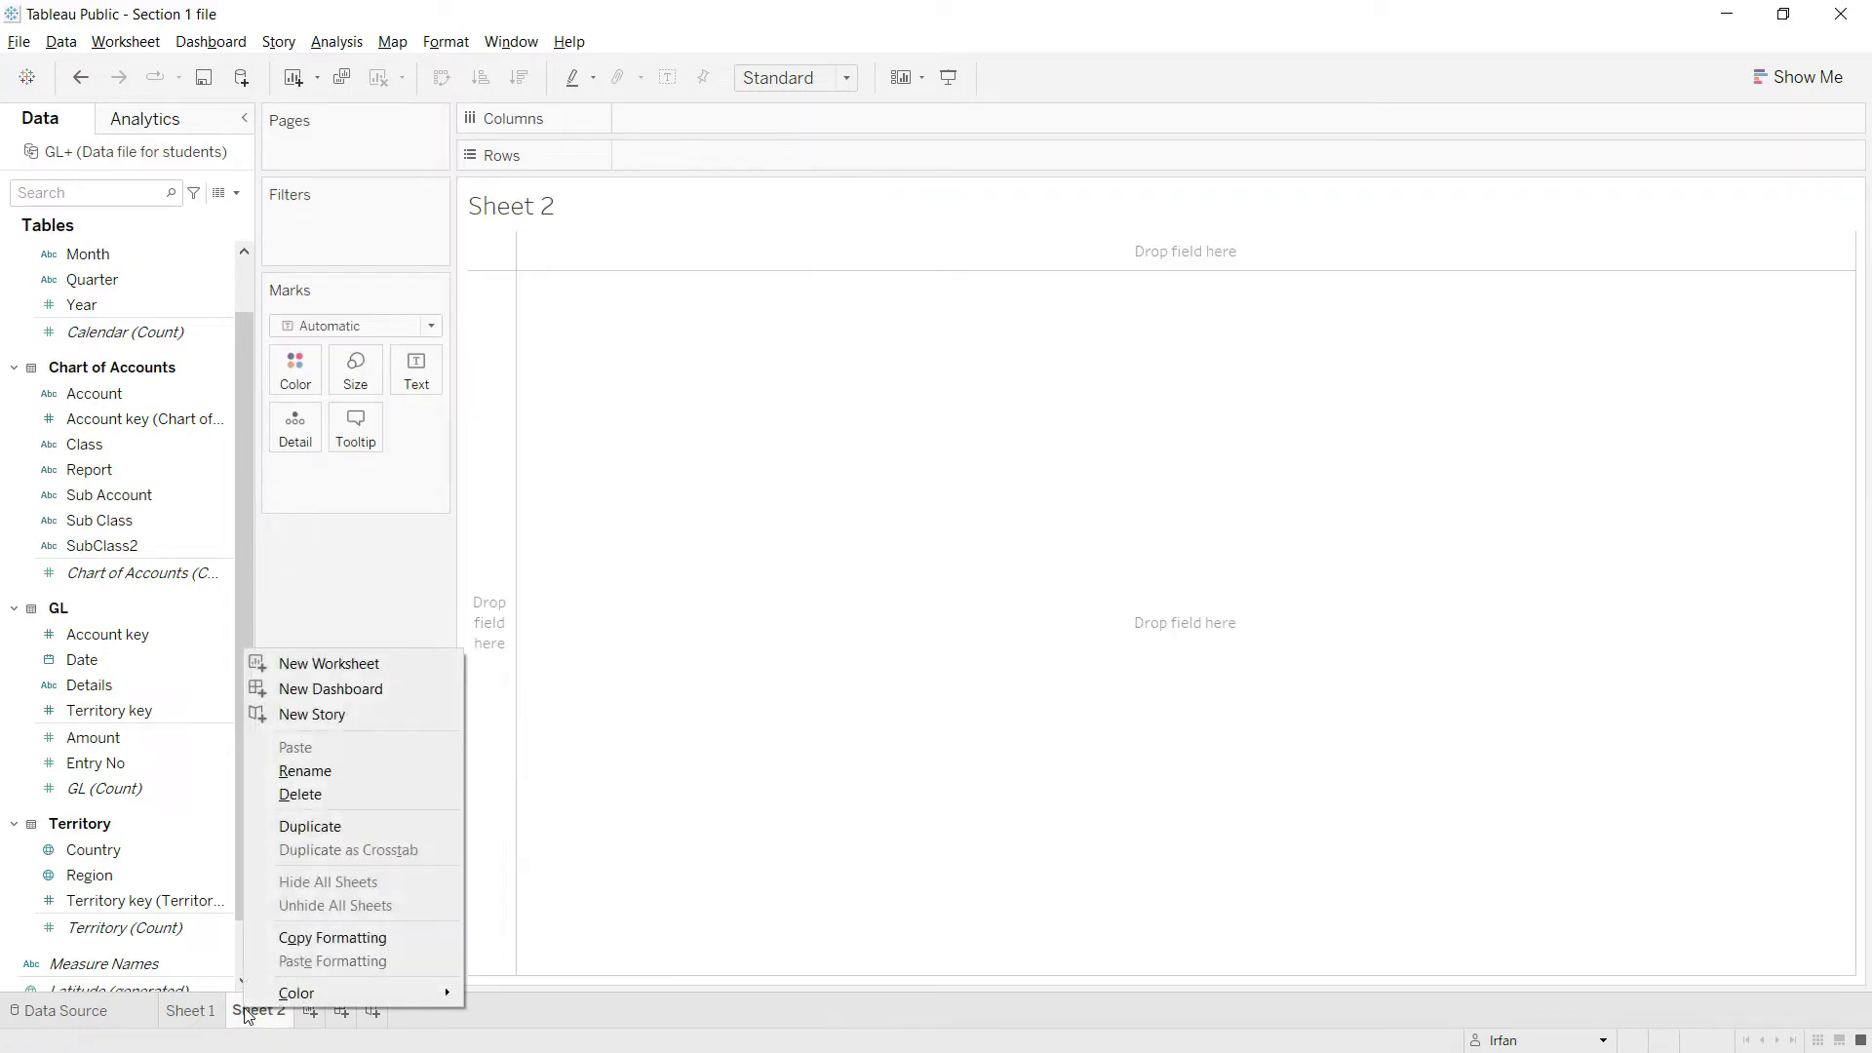
left_click(328, 770)
type("P&L")
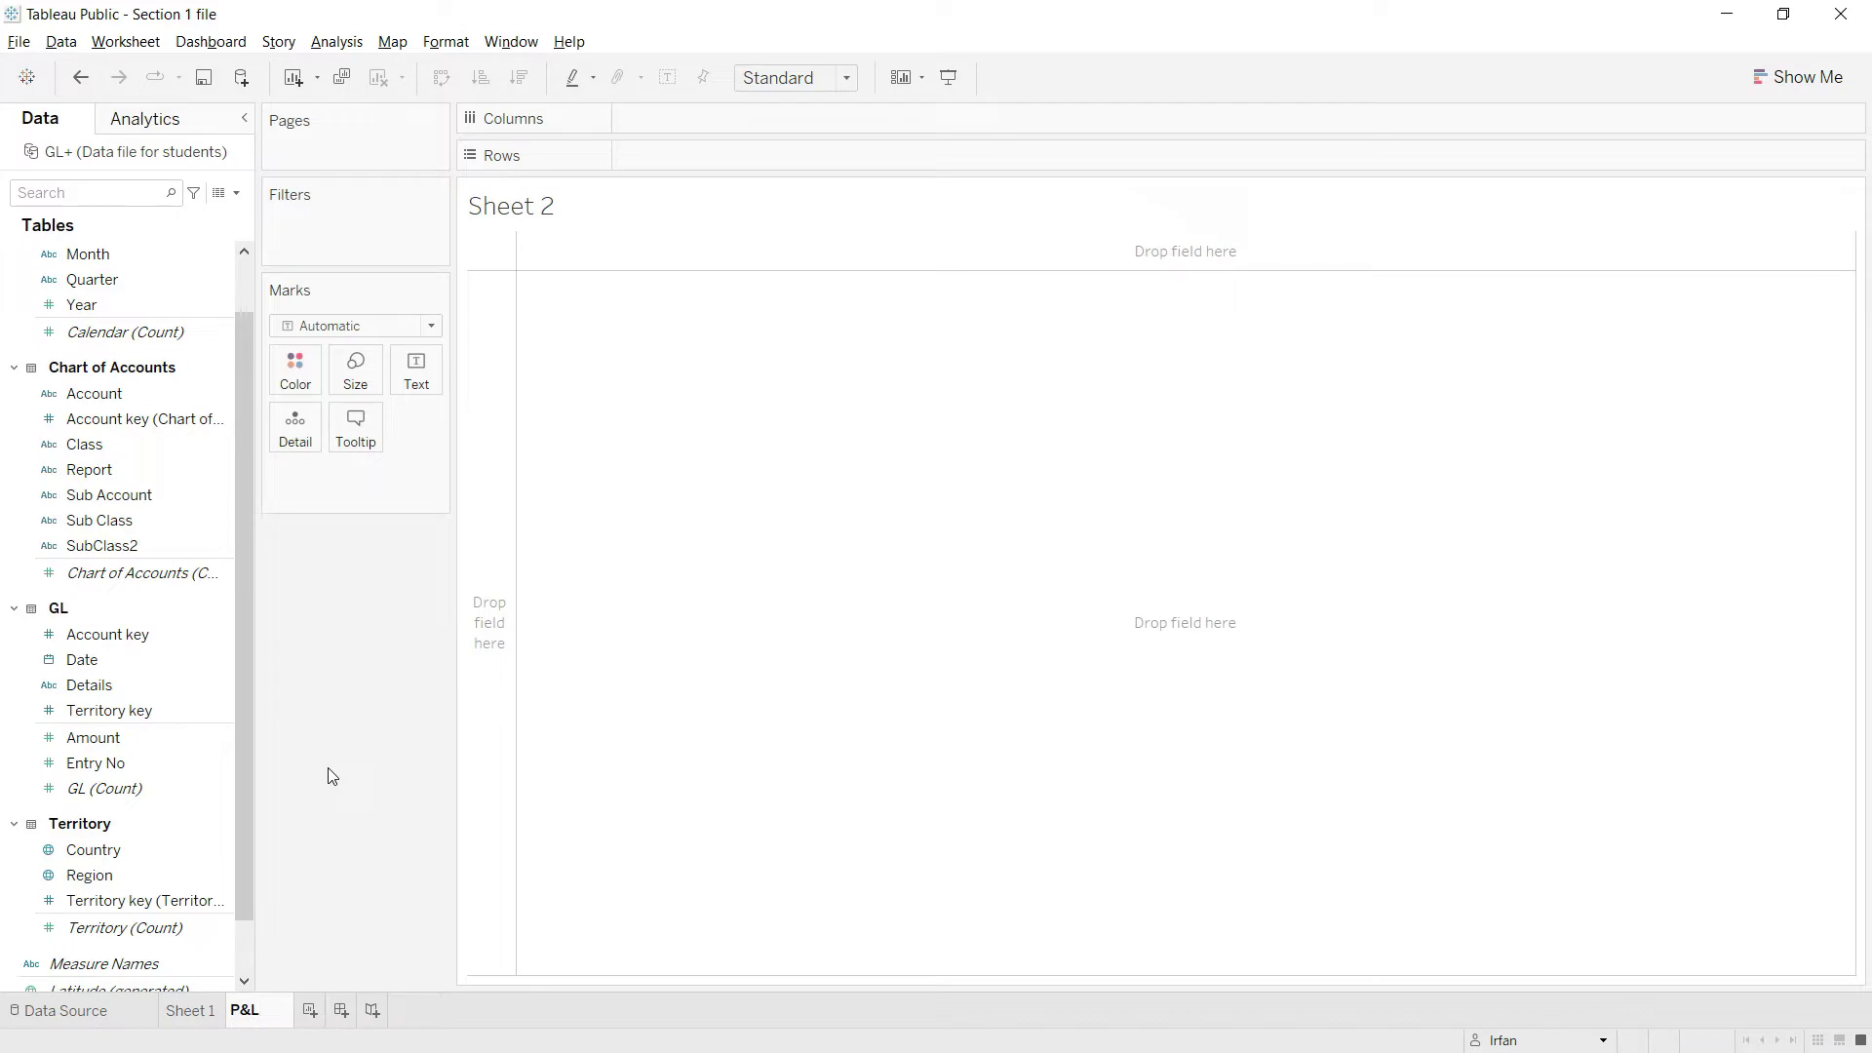
key("Return")
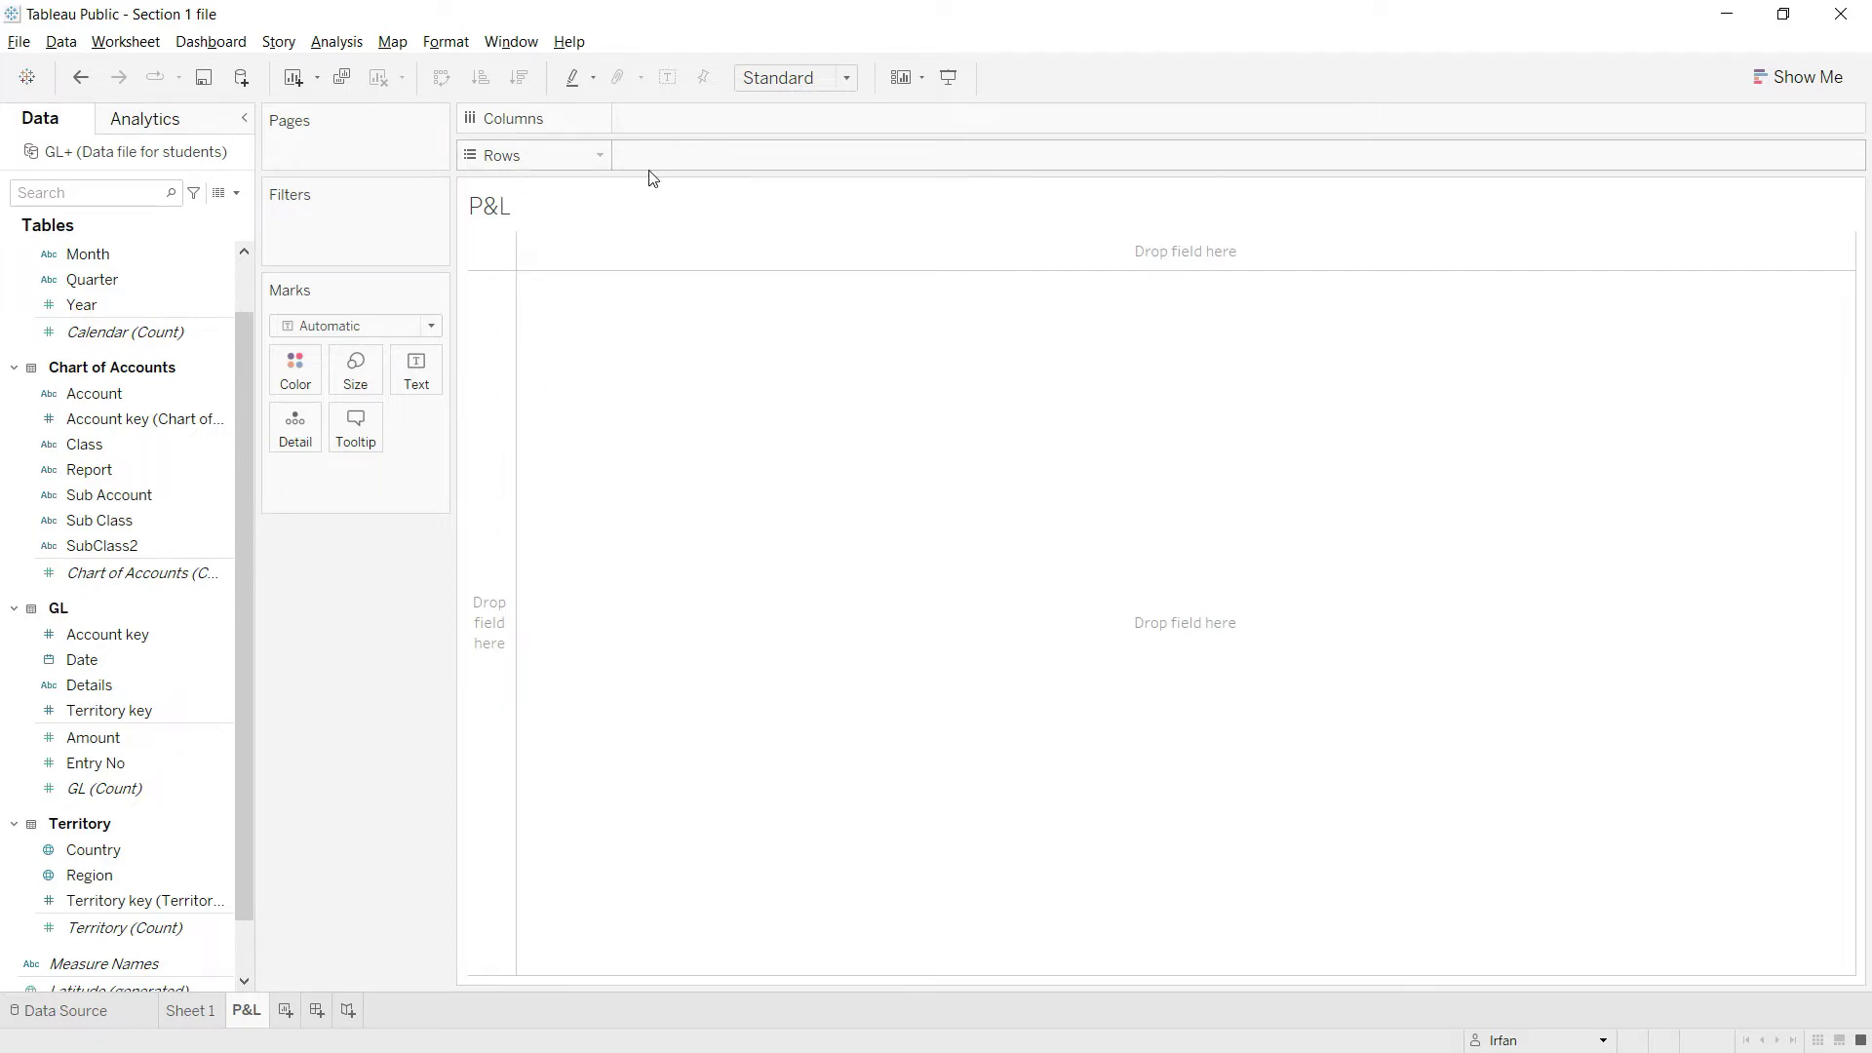
Step: Lay out the P&L sheet with the Account field on Rows and the yearly Date (Calendar) field on Columns
left_click(121, 394)
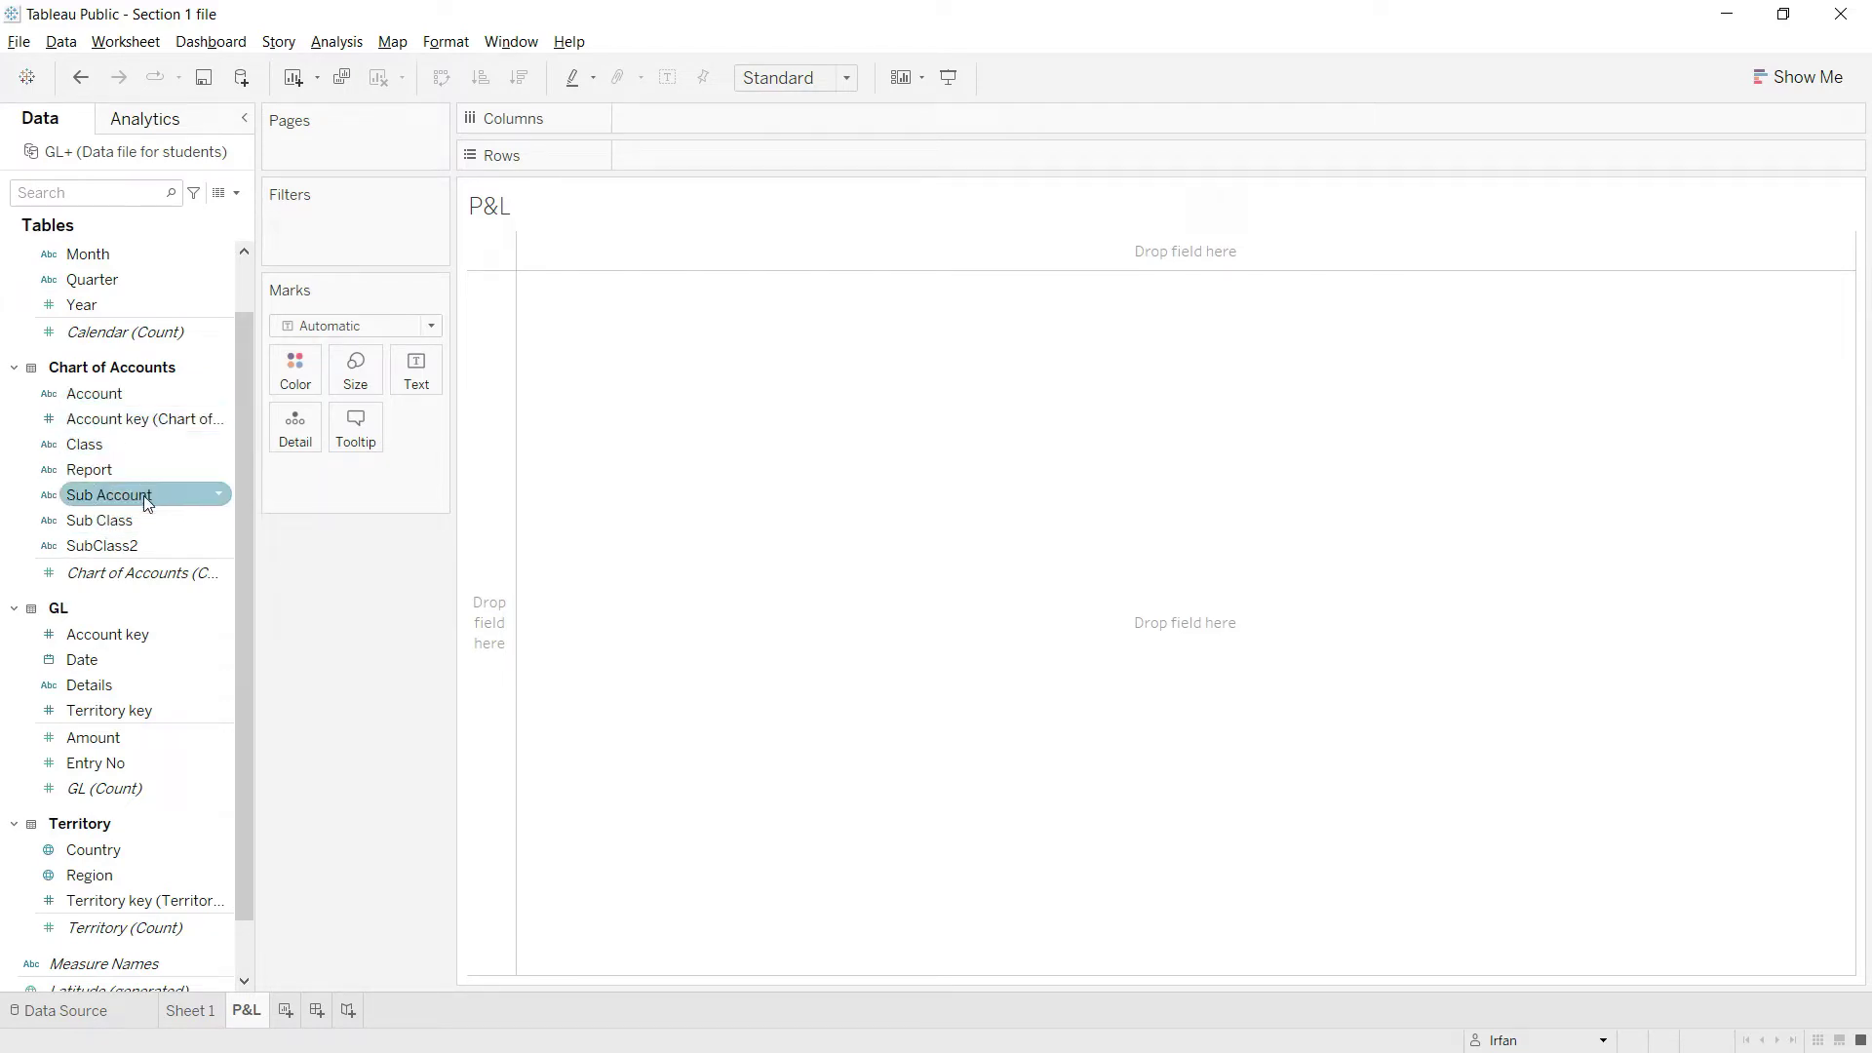
left_click_drag(117, 394, 718, 160)
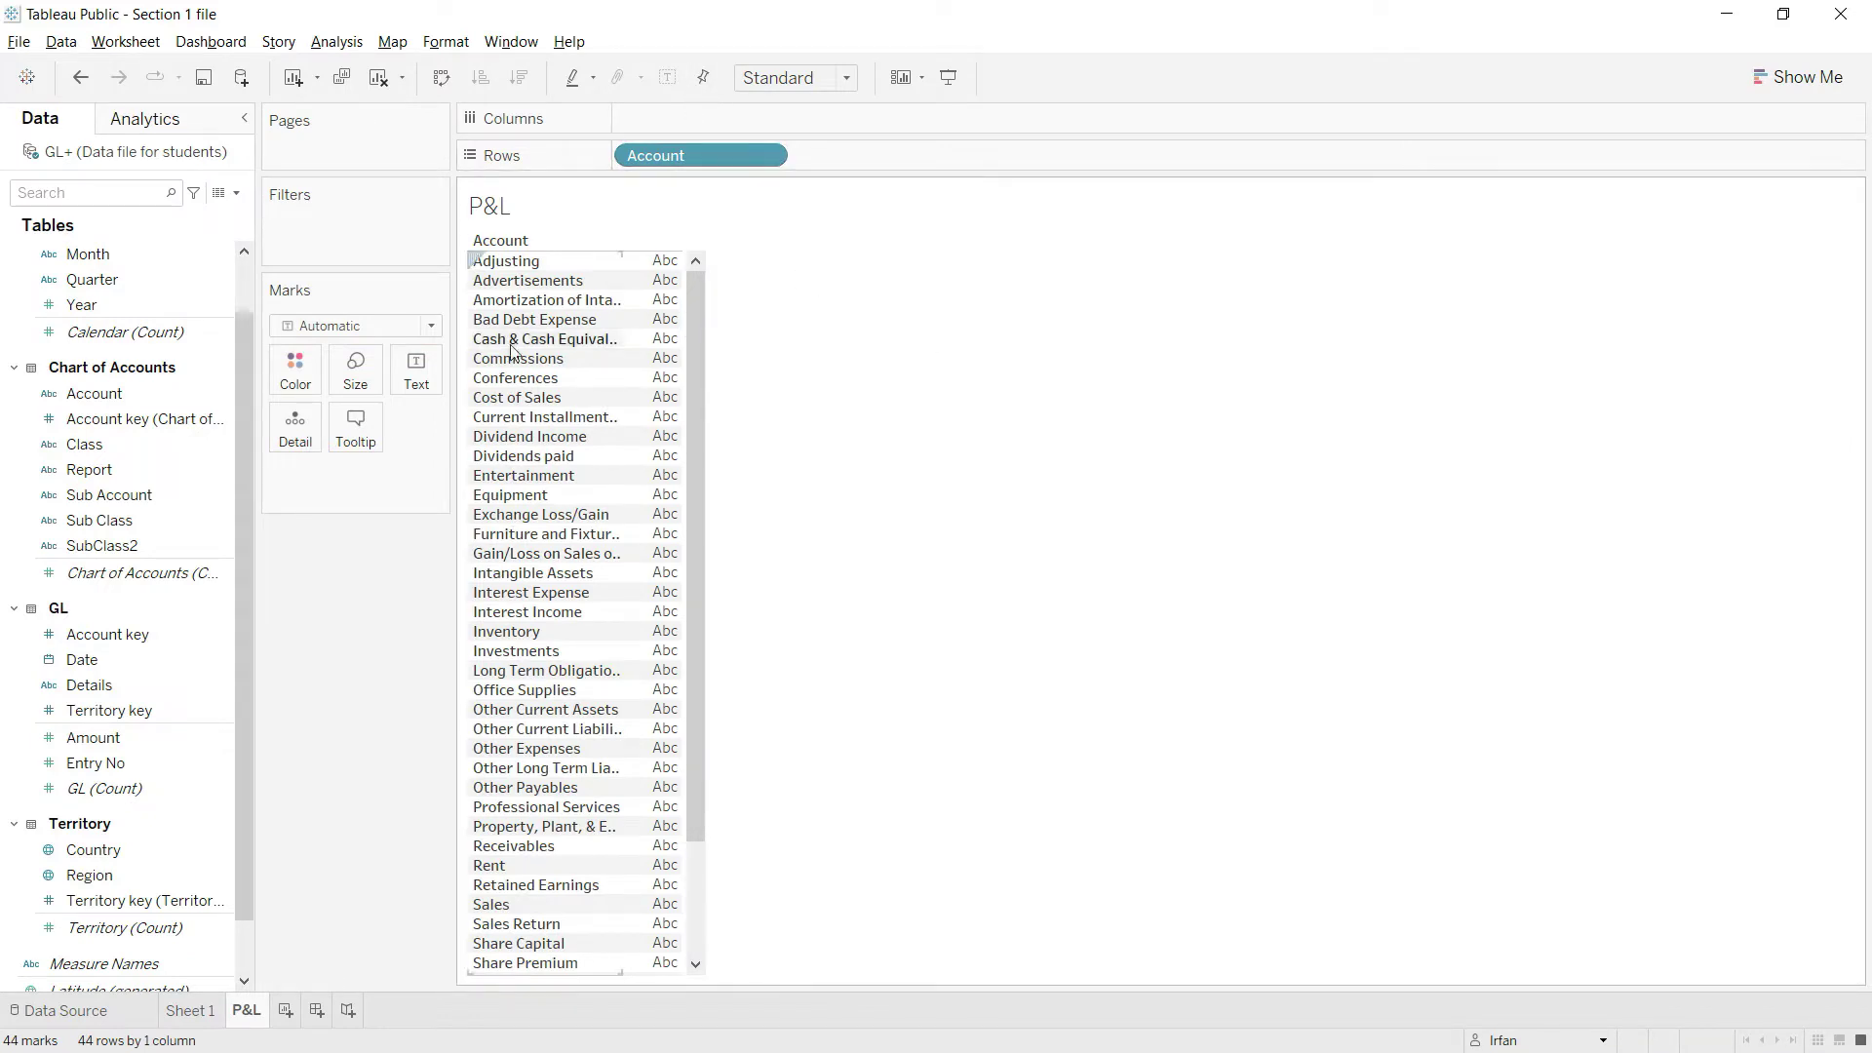
left_click(245, 367)
left_click_drag(244, 367, 230, 296)
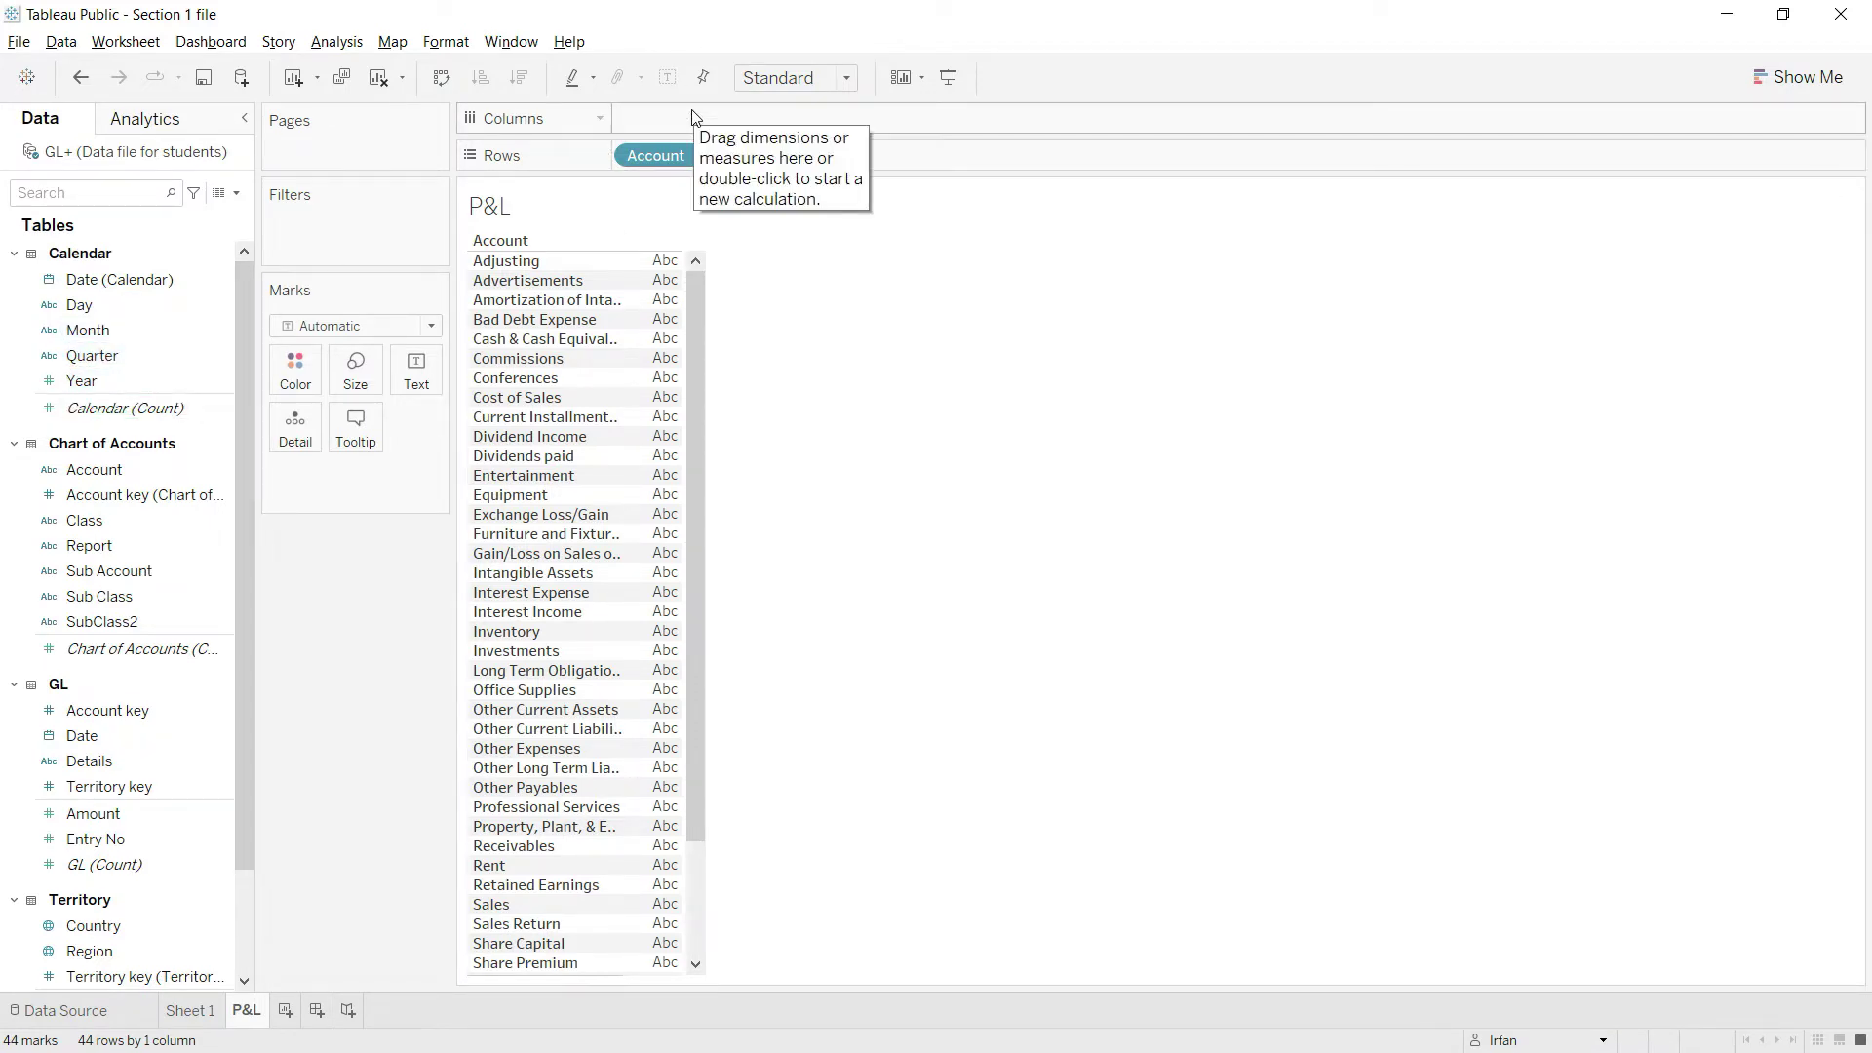
left_click(177, 388)
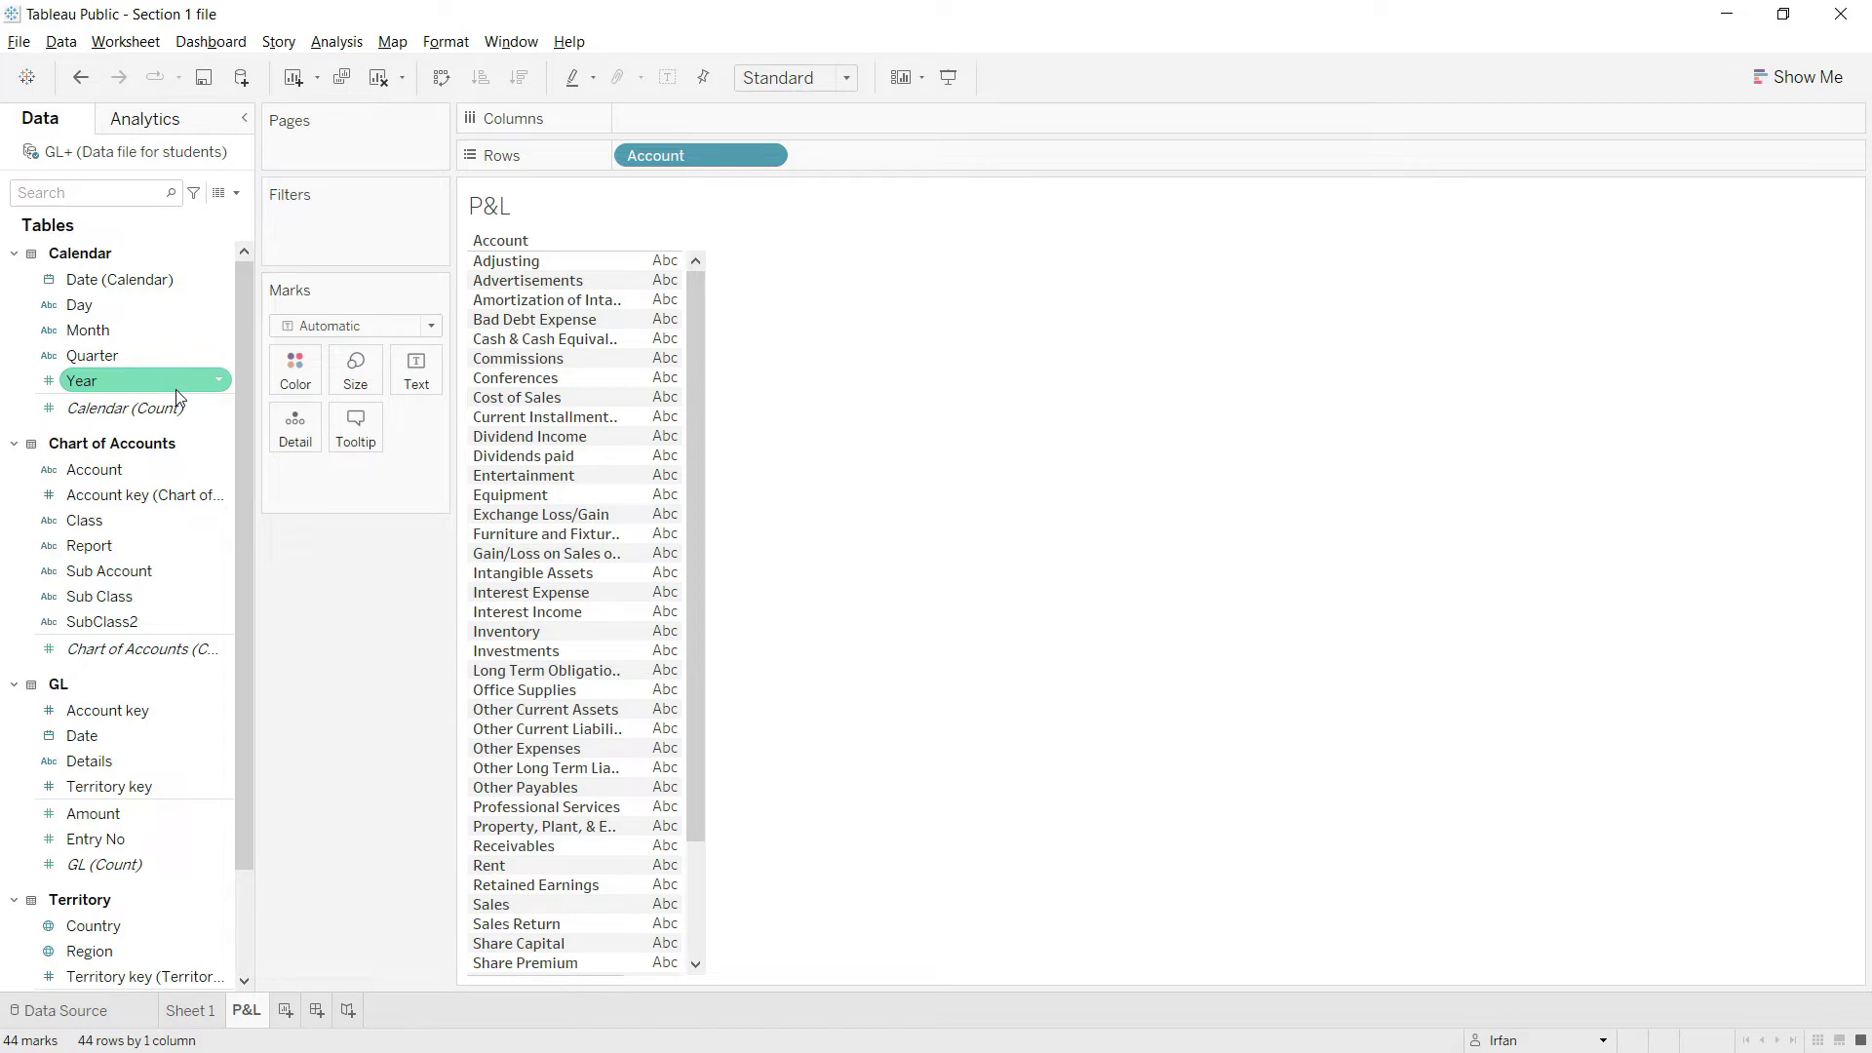
left_click(132, 281)
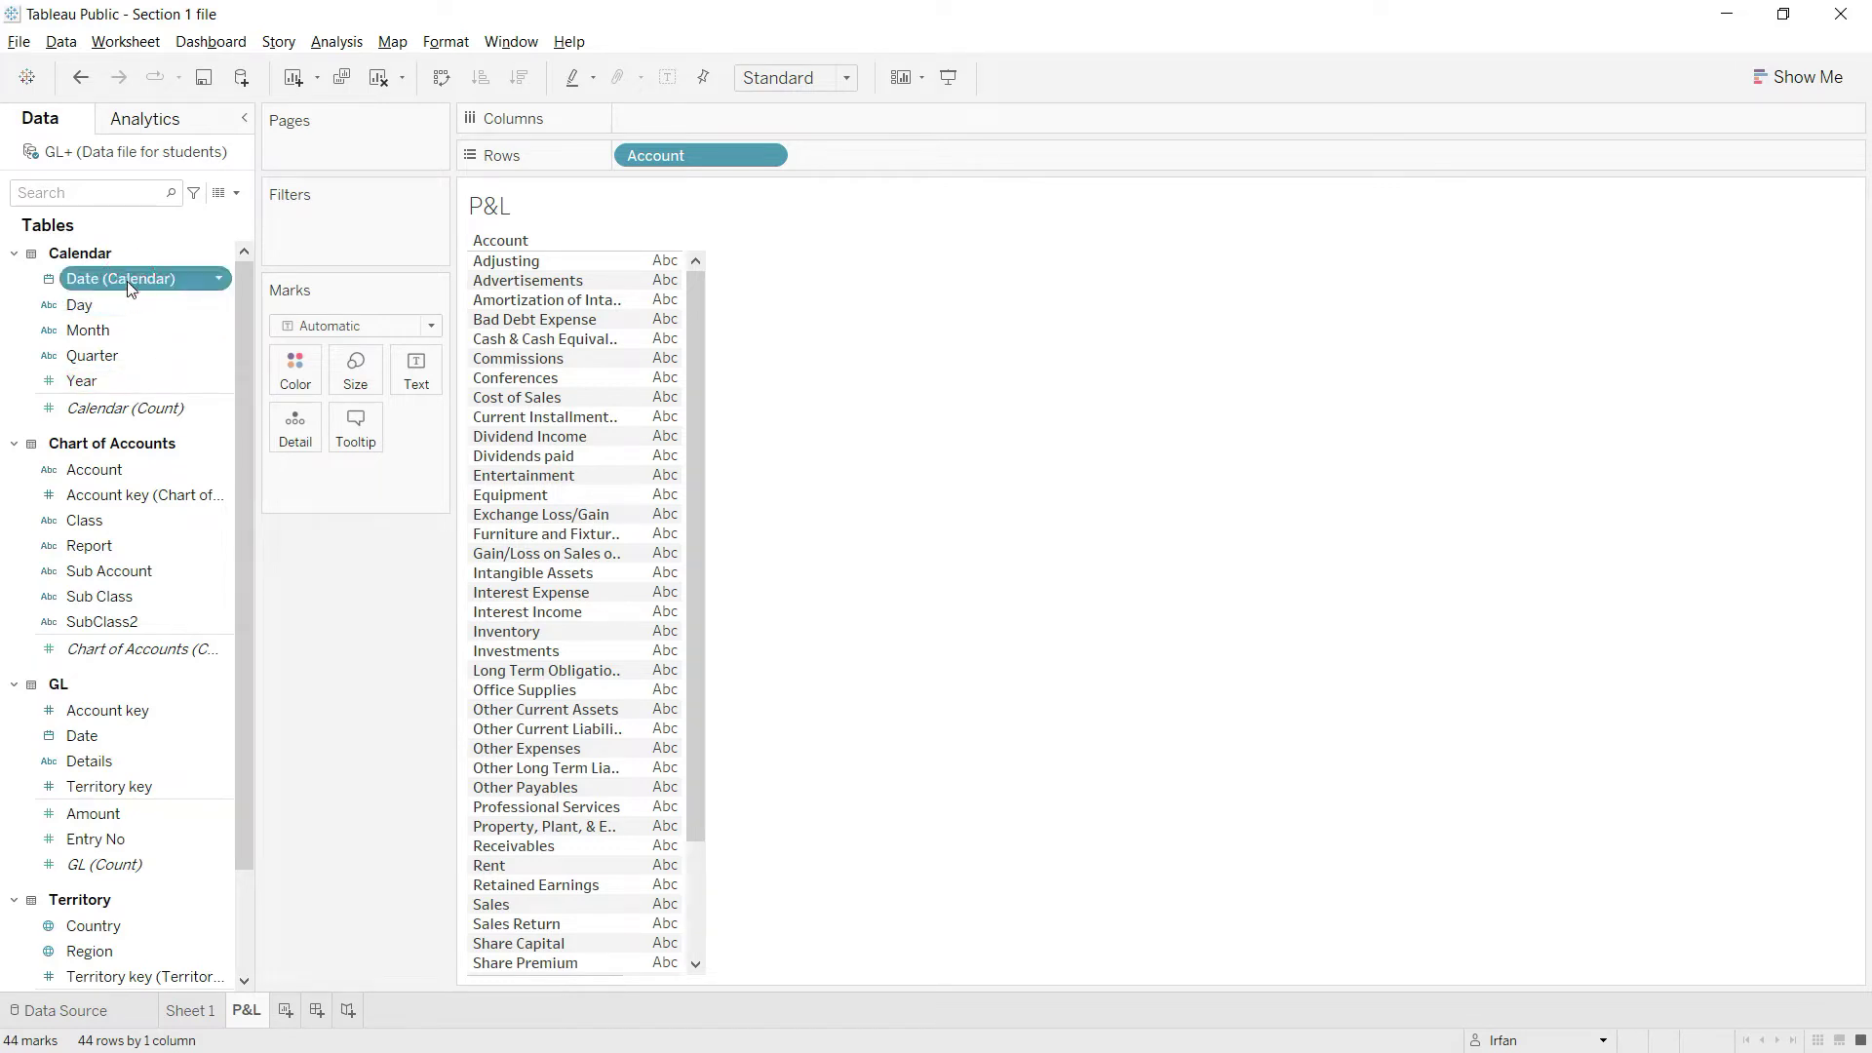
left_click_drag(132, 281, 671, 127)
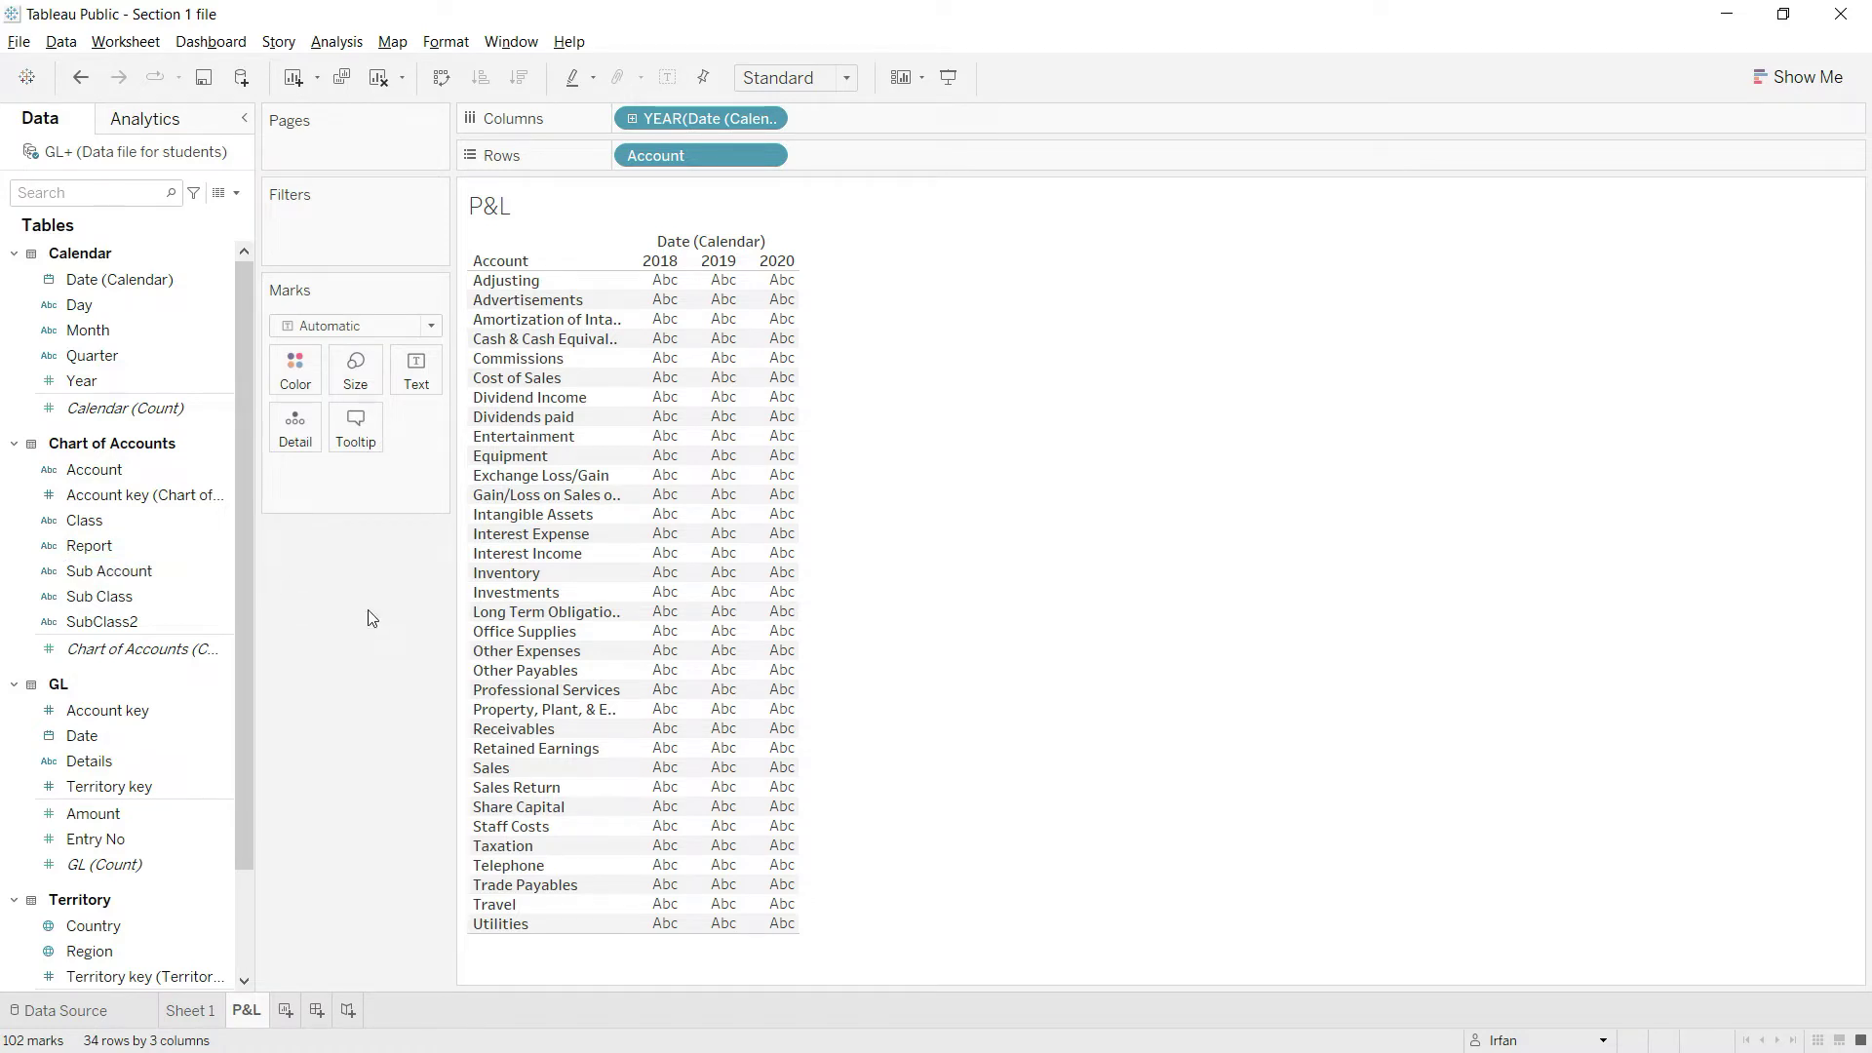
Step: Switch to the Data file for students workbook in Excel and examine the Report column of the Chart of Accounts sheet
key("alt+Tab")
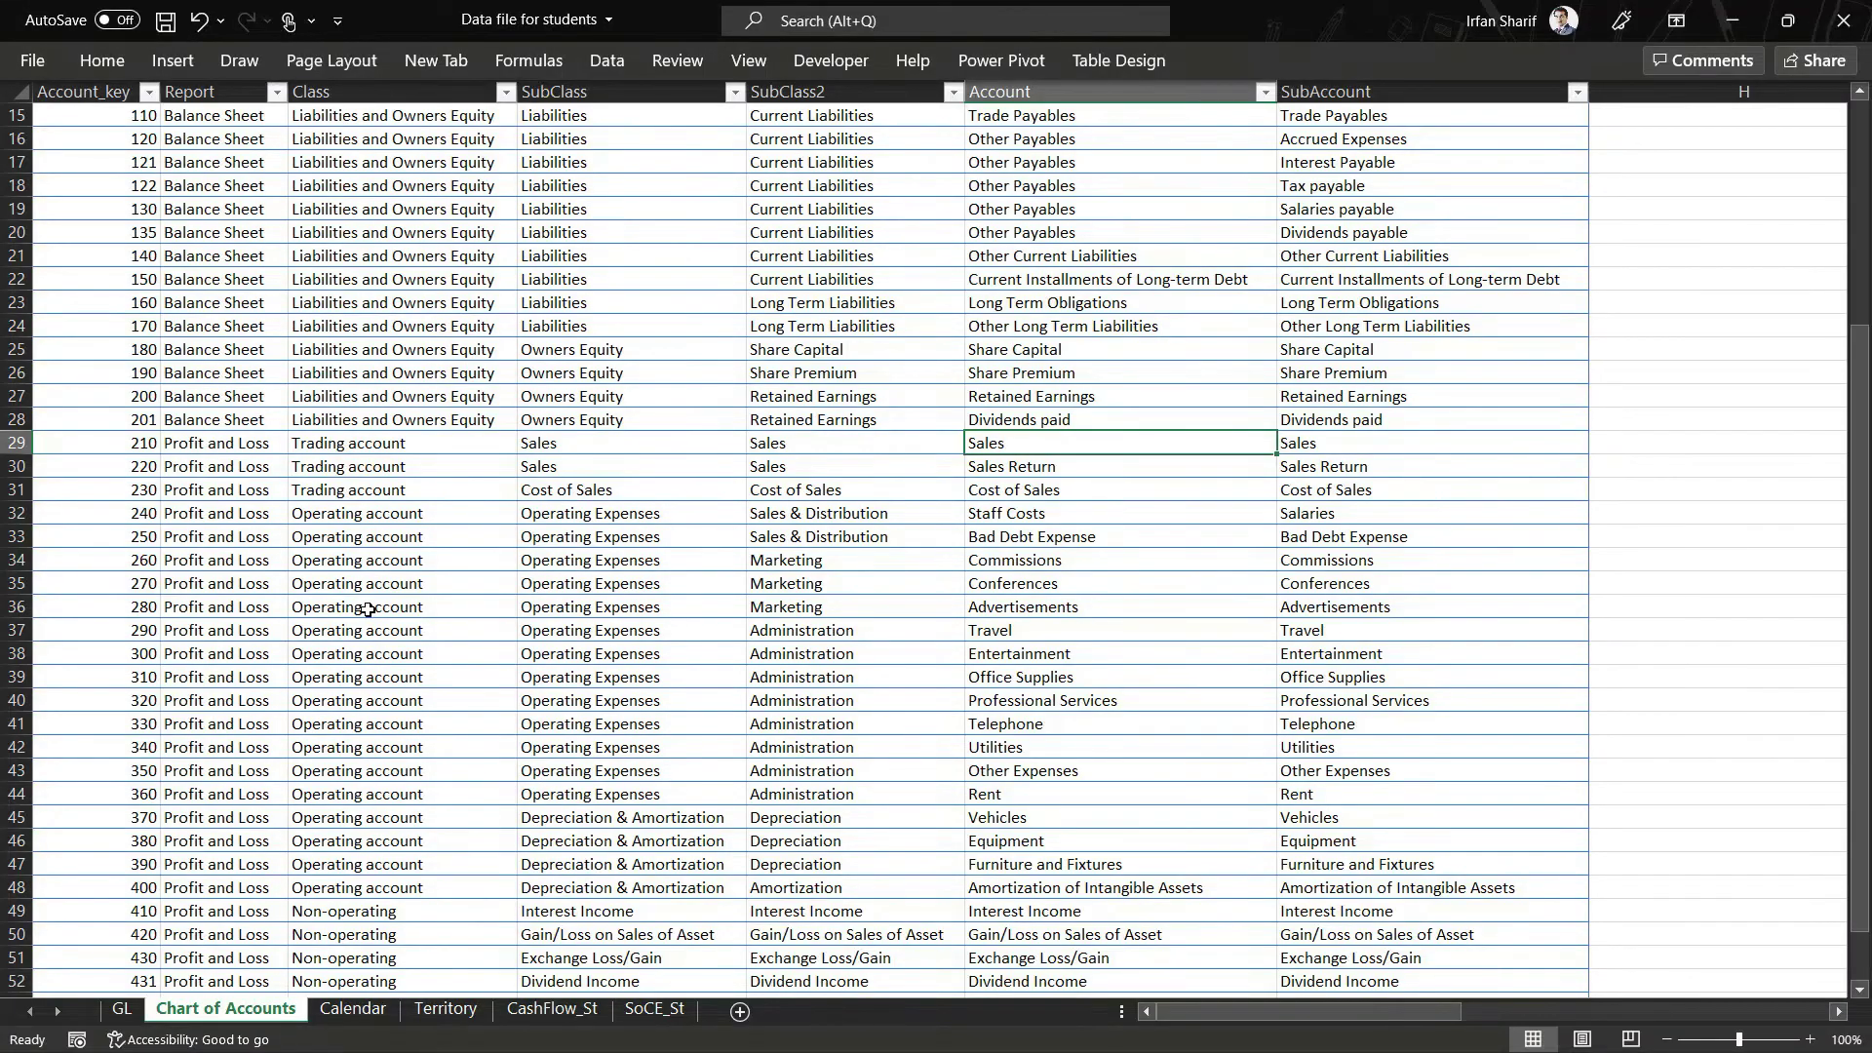
left_click_drag(1864, 466, 1862, 302)
left_click(1859, 148)
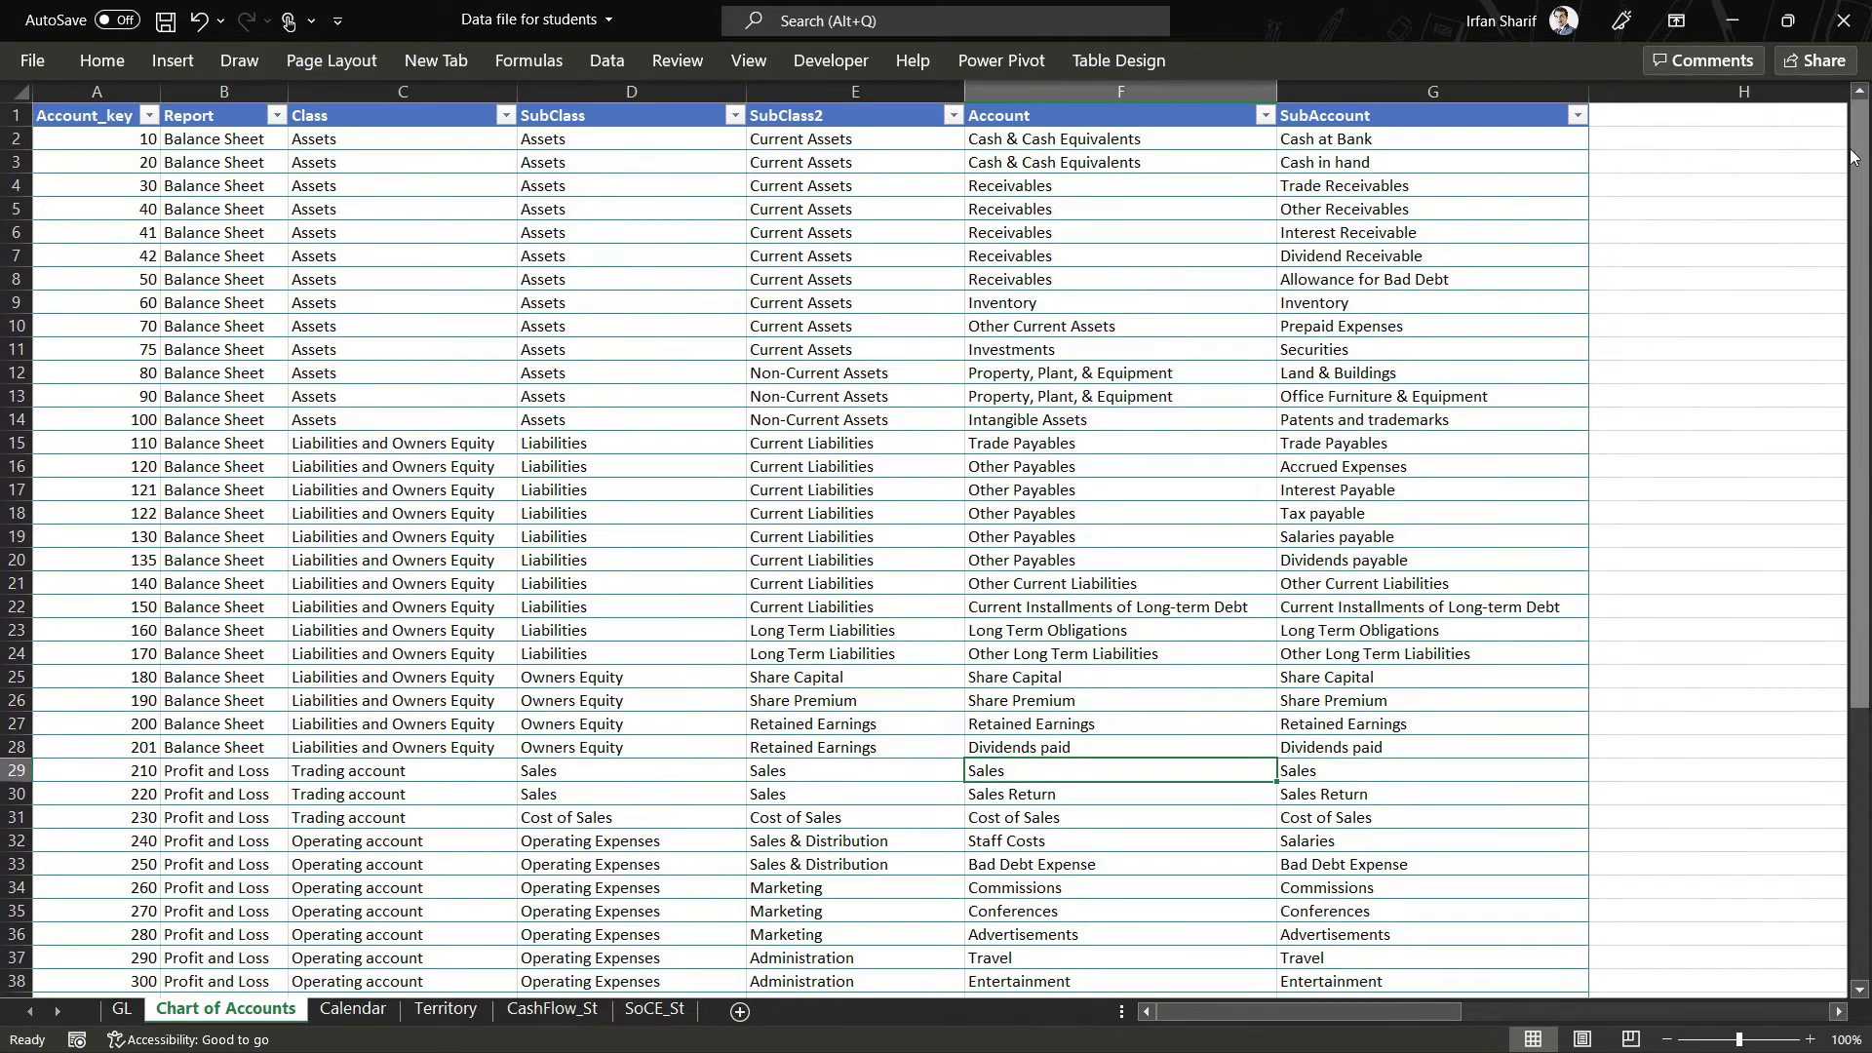
left_click(1063, 234)
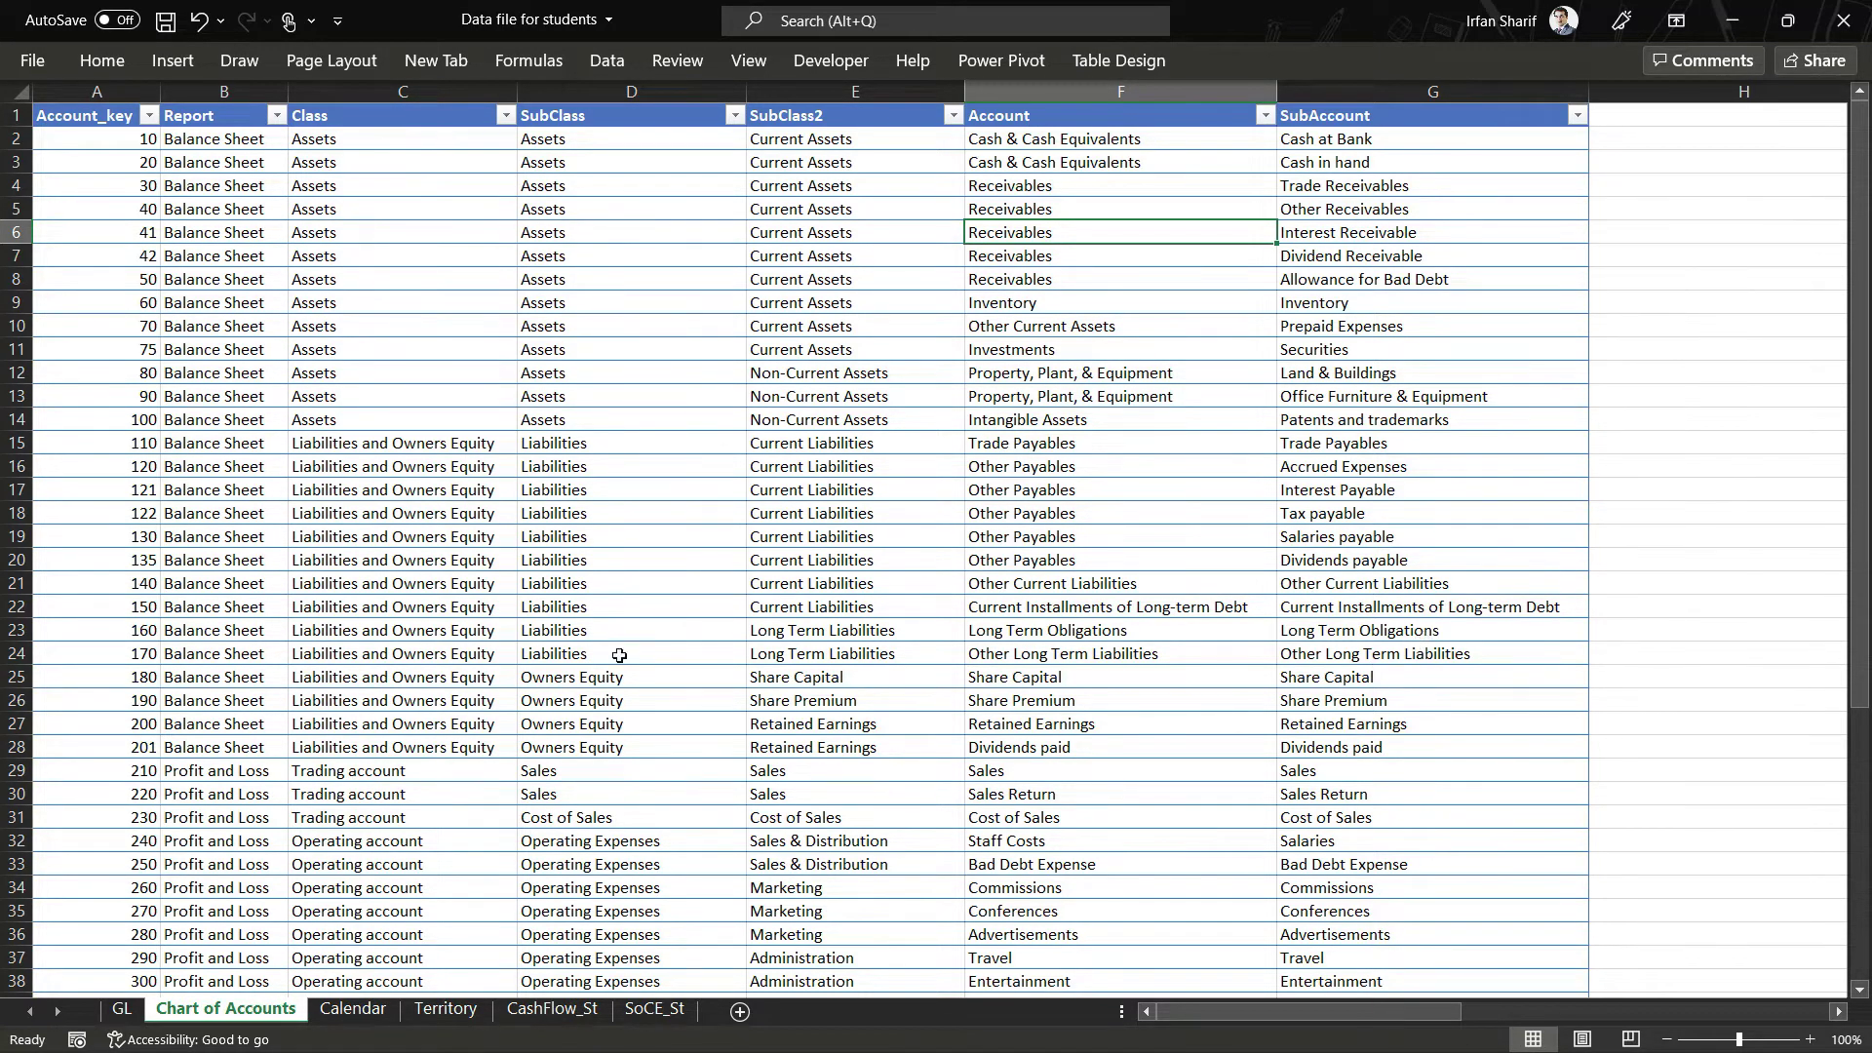
left_click(250, 507)
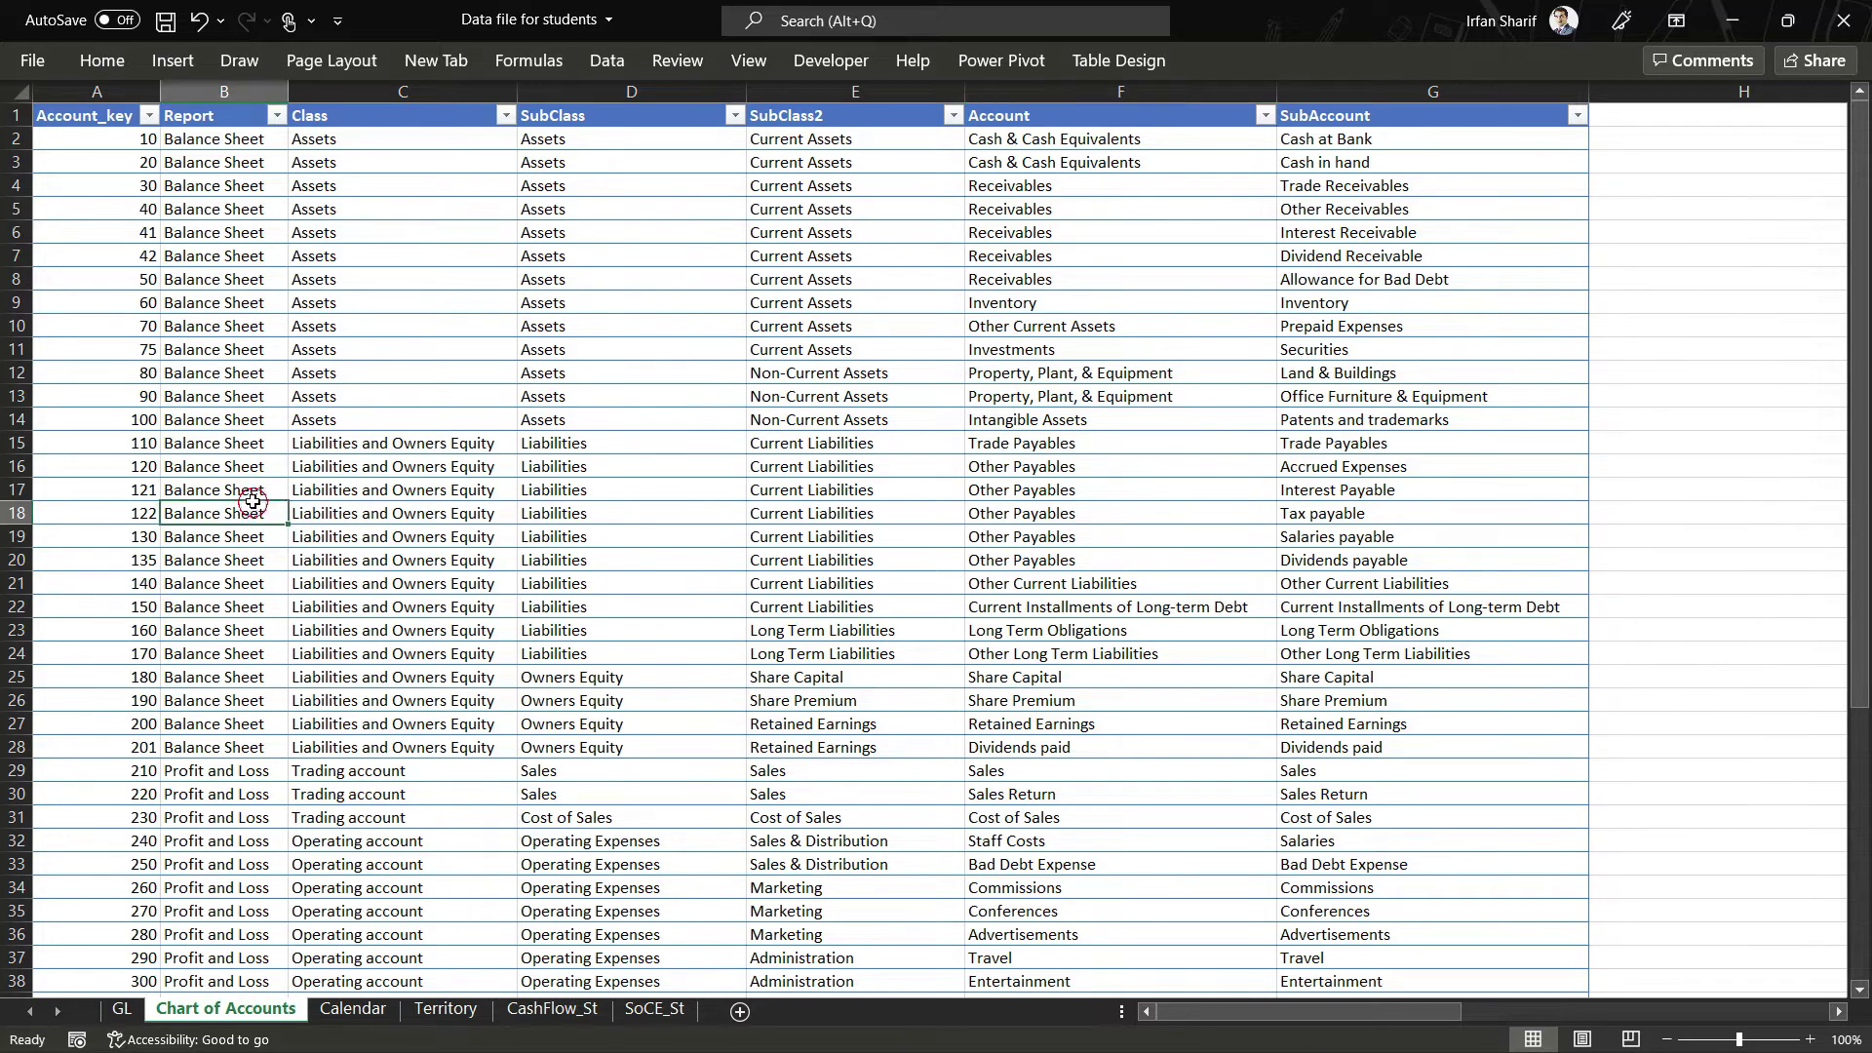
key("Down")
key("Down")
key("Down")
key("Down")
key("Down")
key("Down")
key("Down")
key("Down")
key("Down")
key("Down")
key("Down")
key("Down")
key("Down")
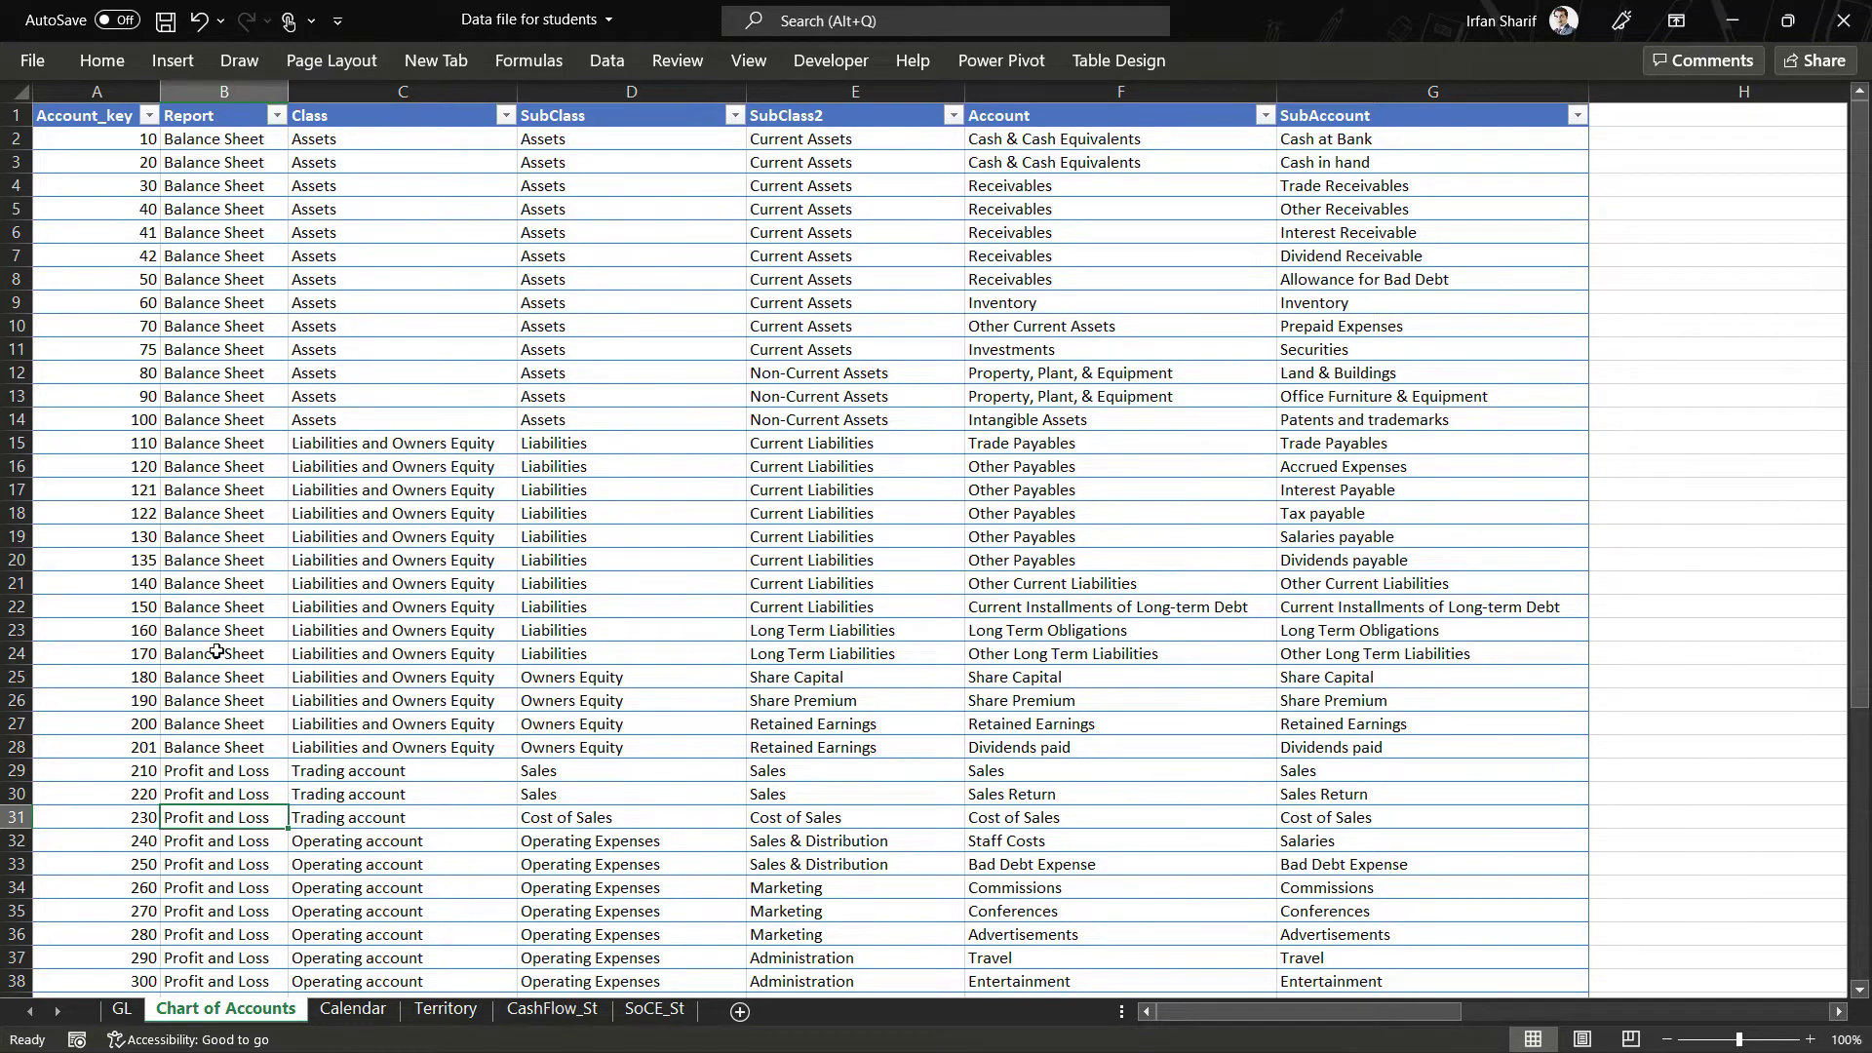
left_click(234, 674)
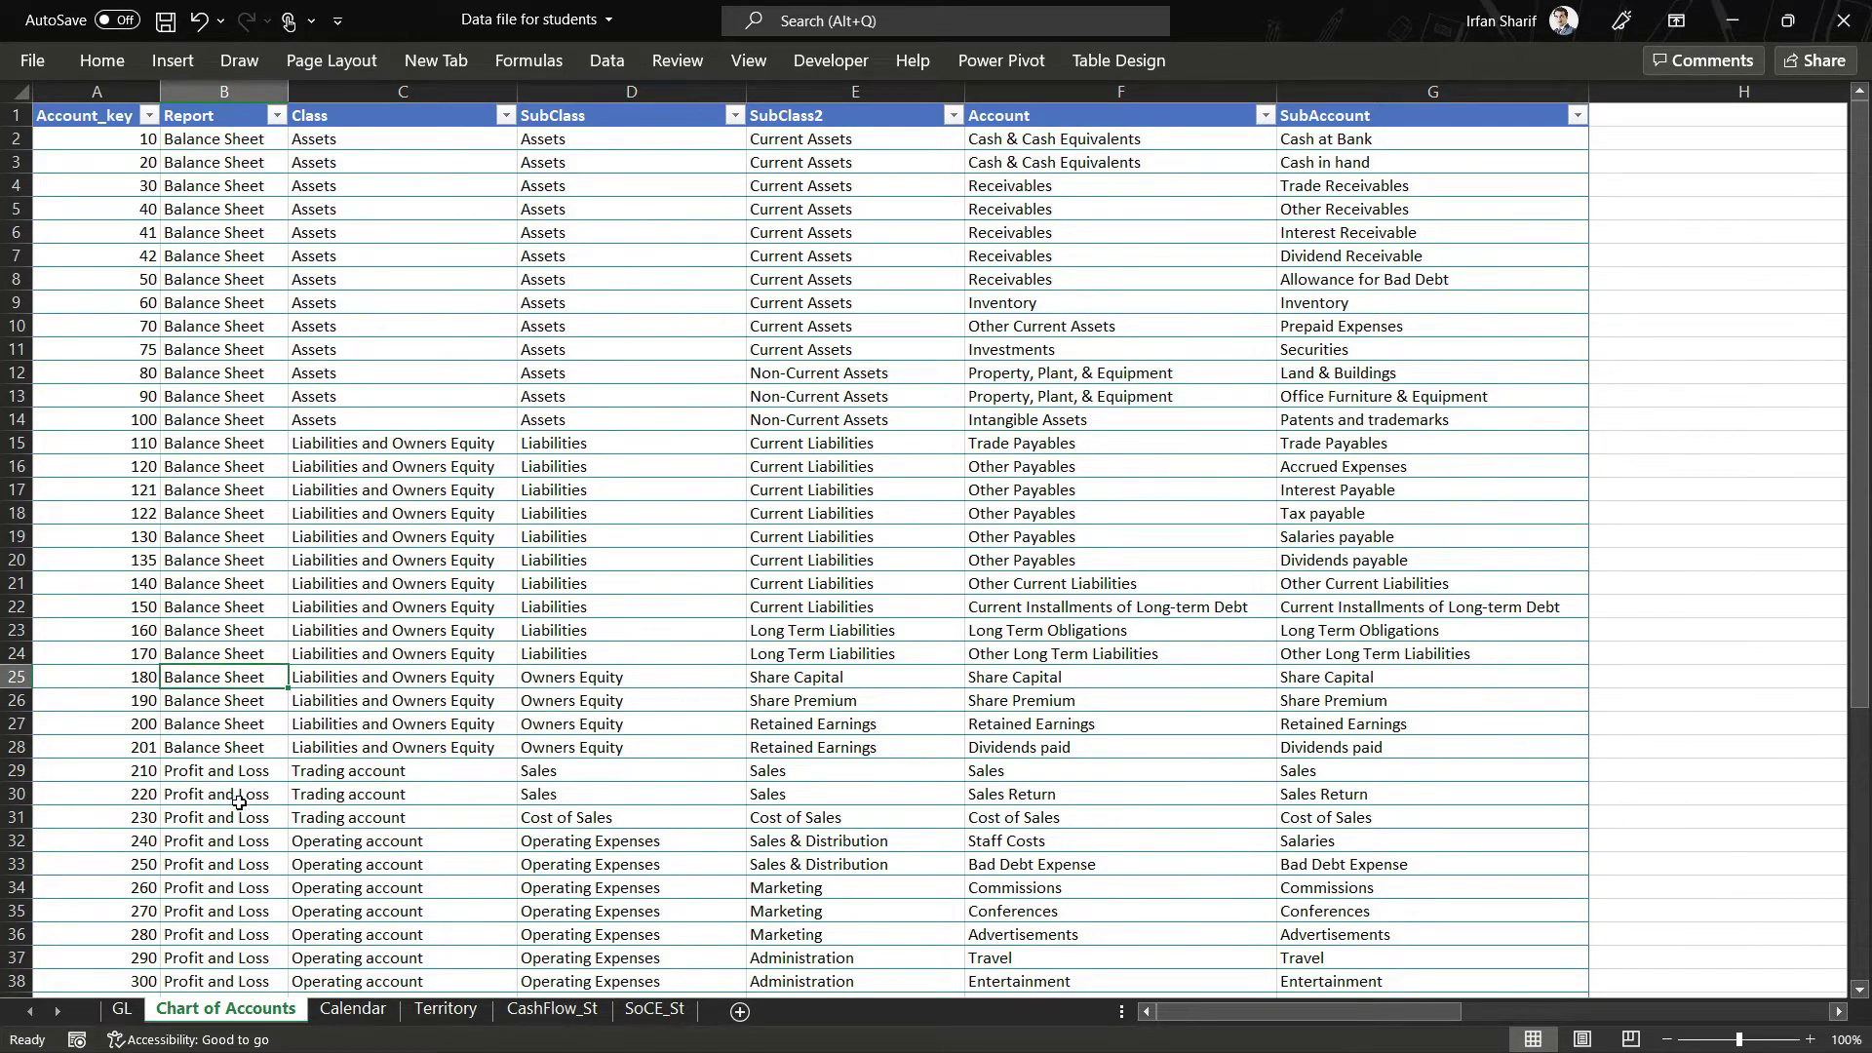
Step: Examine the Class column of the Chart of Accounts from the last balance sheet rows down through the profit and loss rows
left_click(414, 727)
key("Down")
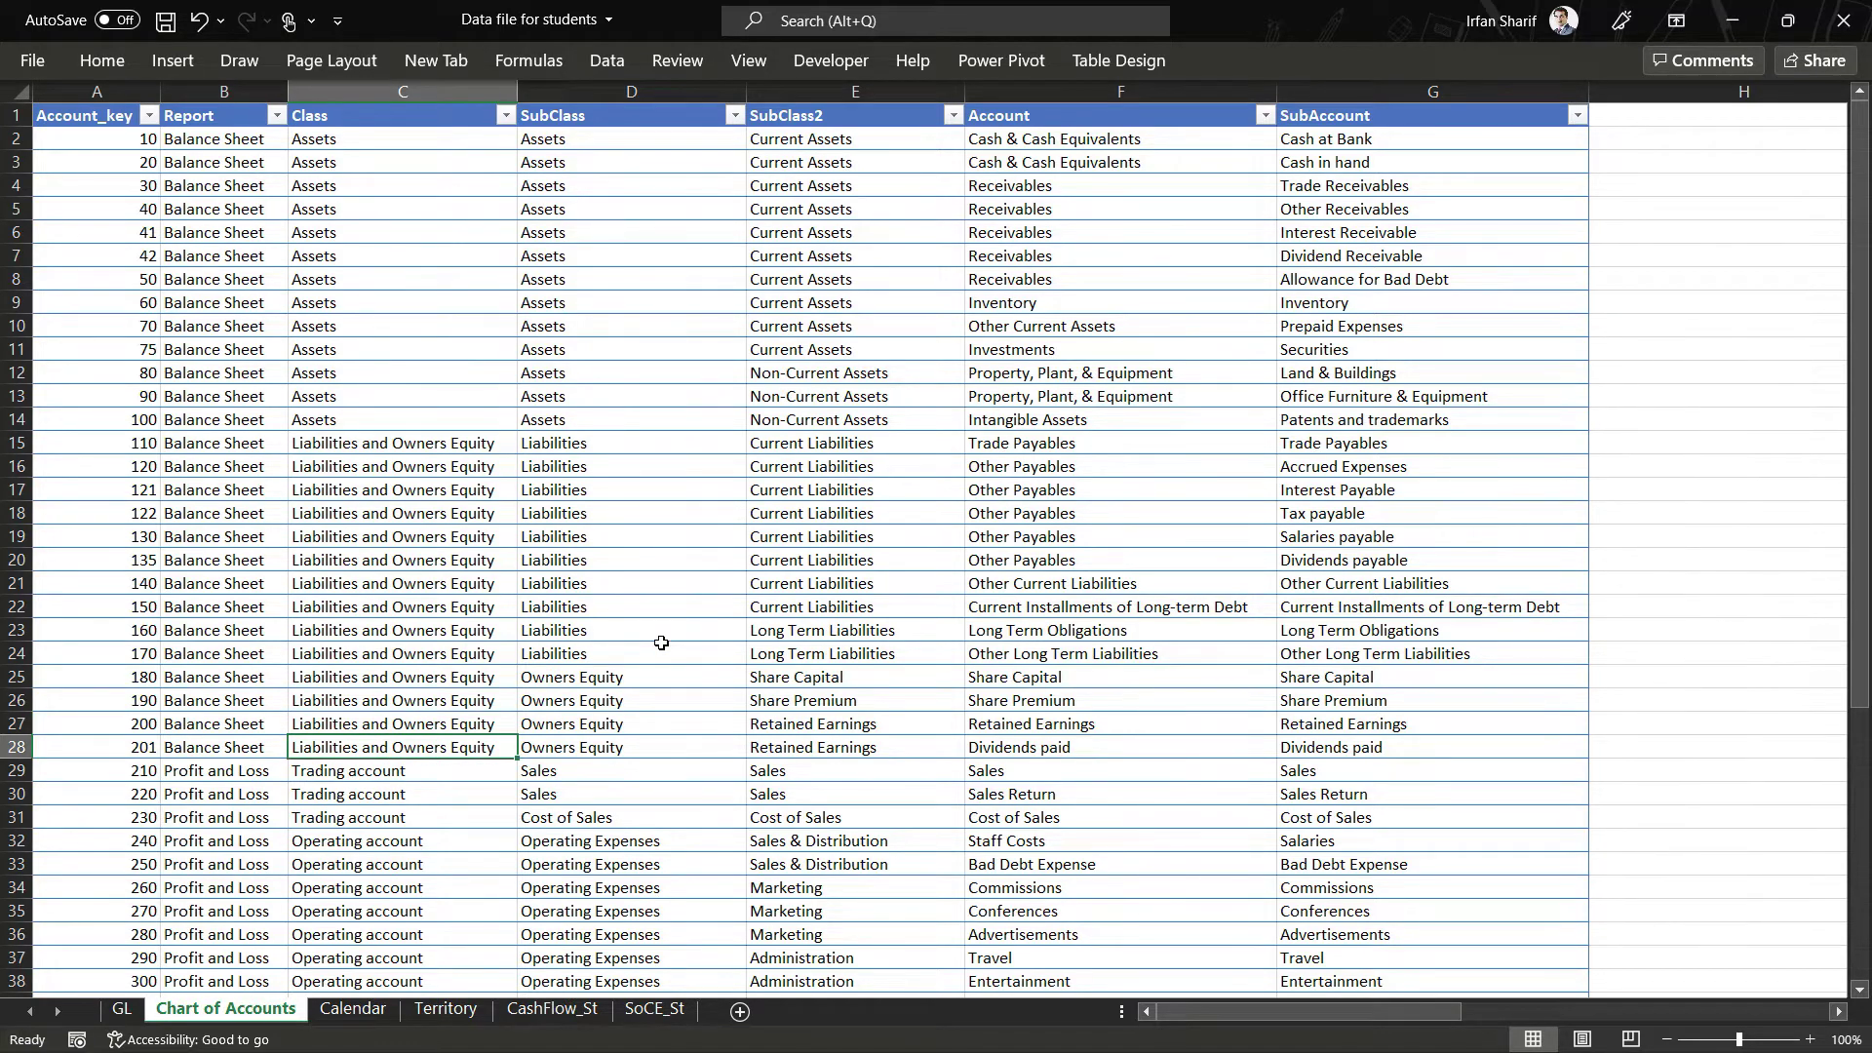
key("Down")
key("Down")
key("Down")
key("Down")
key("Down")
key("Down")
key("Down")
key("Down")
key("Down")
key("Down")
key("Down")
key("Down")
key("Down")
key("Down")
key("Down")
key("Down")
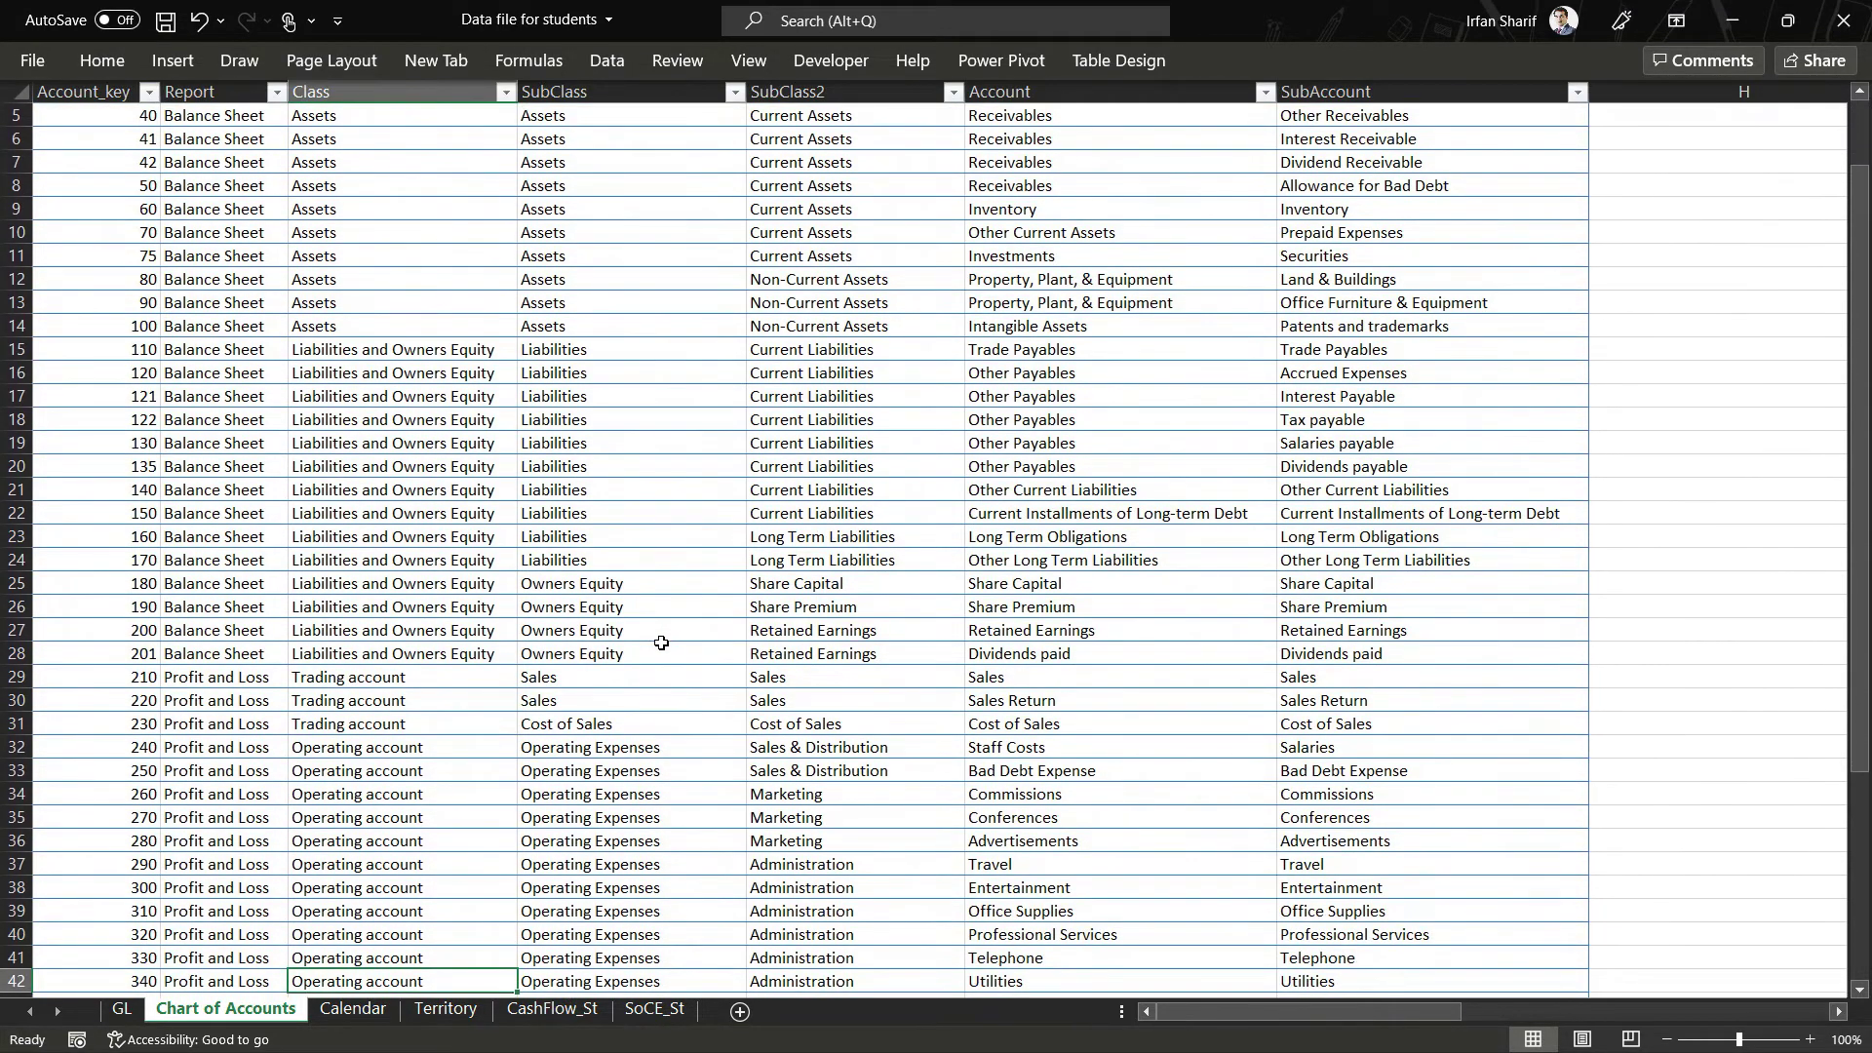
key("Down")
key("Down")
key("Down")
key("Down")
key("Down")
key("Down")
key("Down")
key("Down")
key("Down")
key("Down")
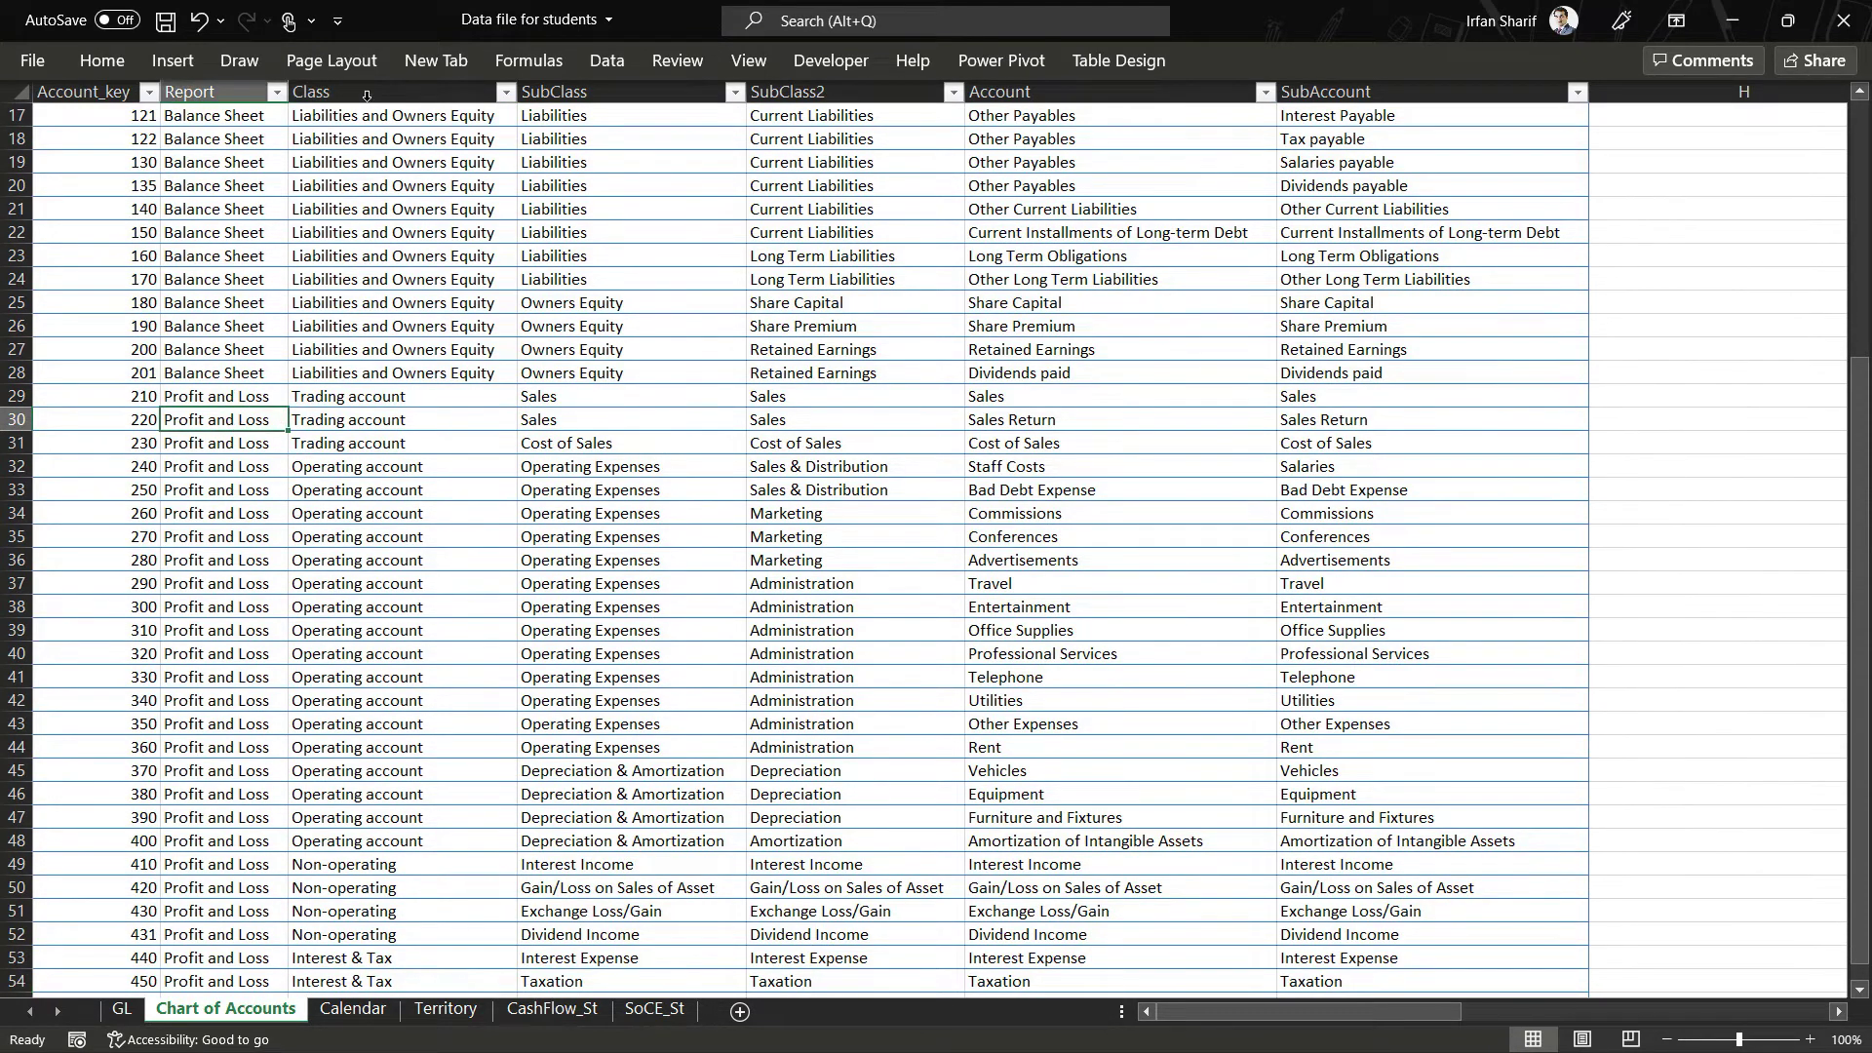
key("ctrl+shift+Up")
Step: Review how the profit and loss accounts are grouped by Class, from Trading account down to Interest & Tax
left_click(369, 465)
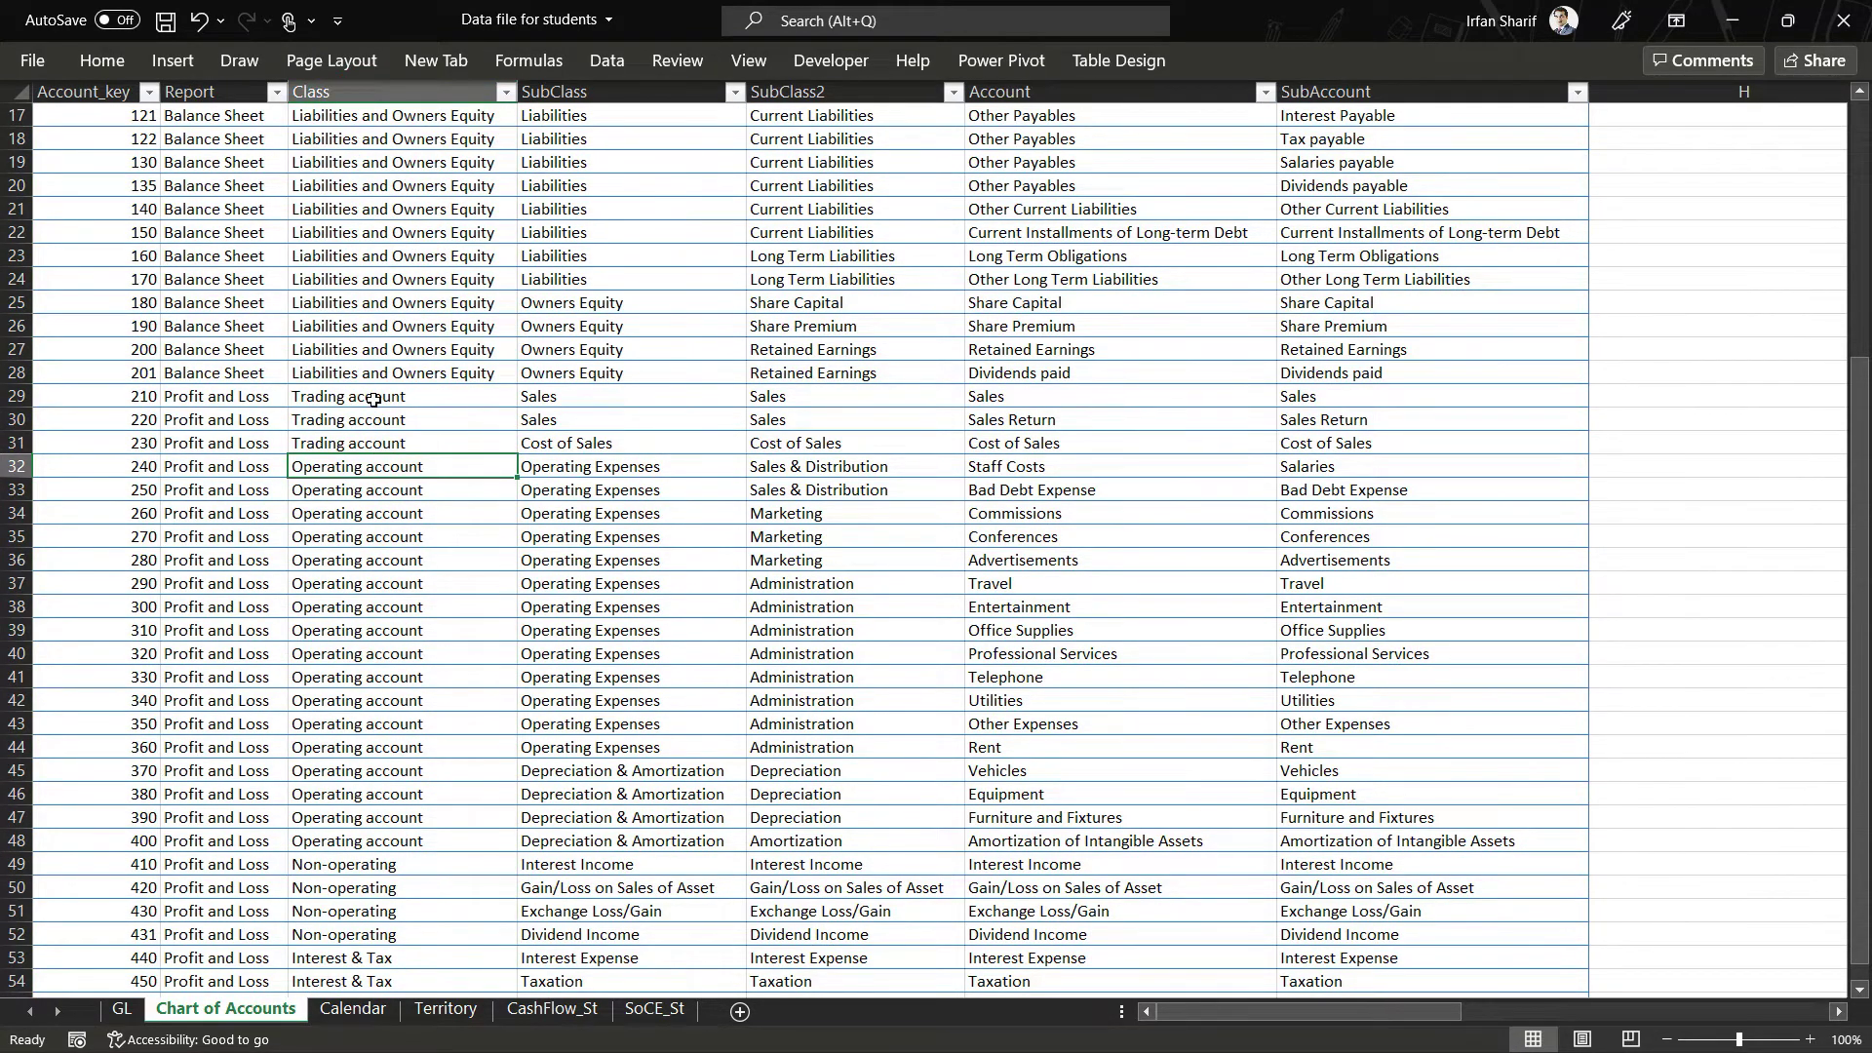
left_click(373, 399)
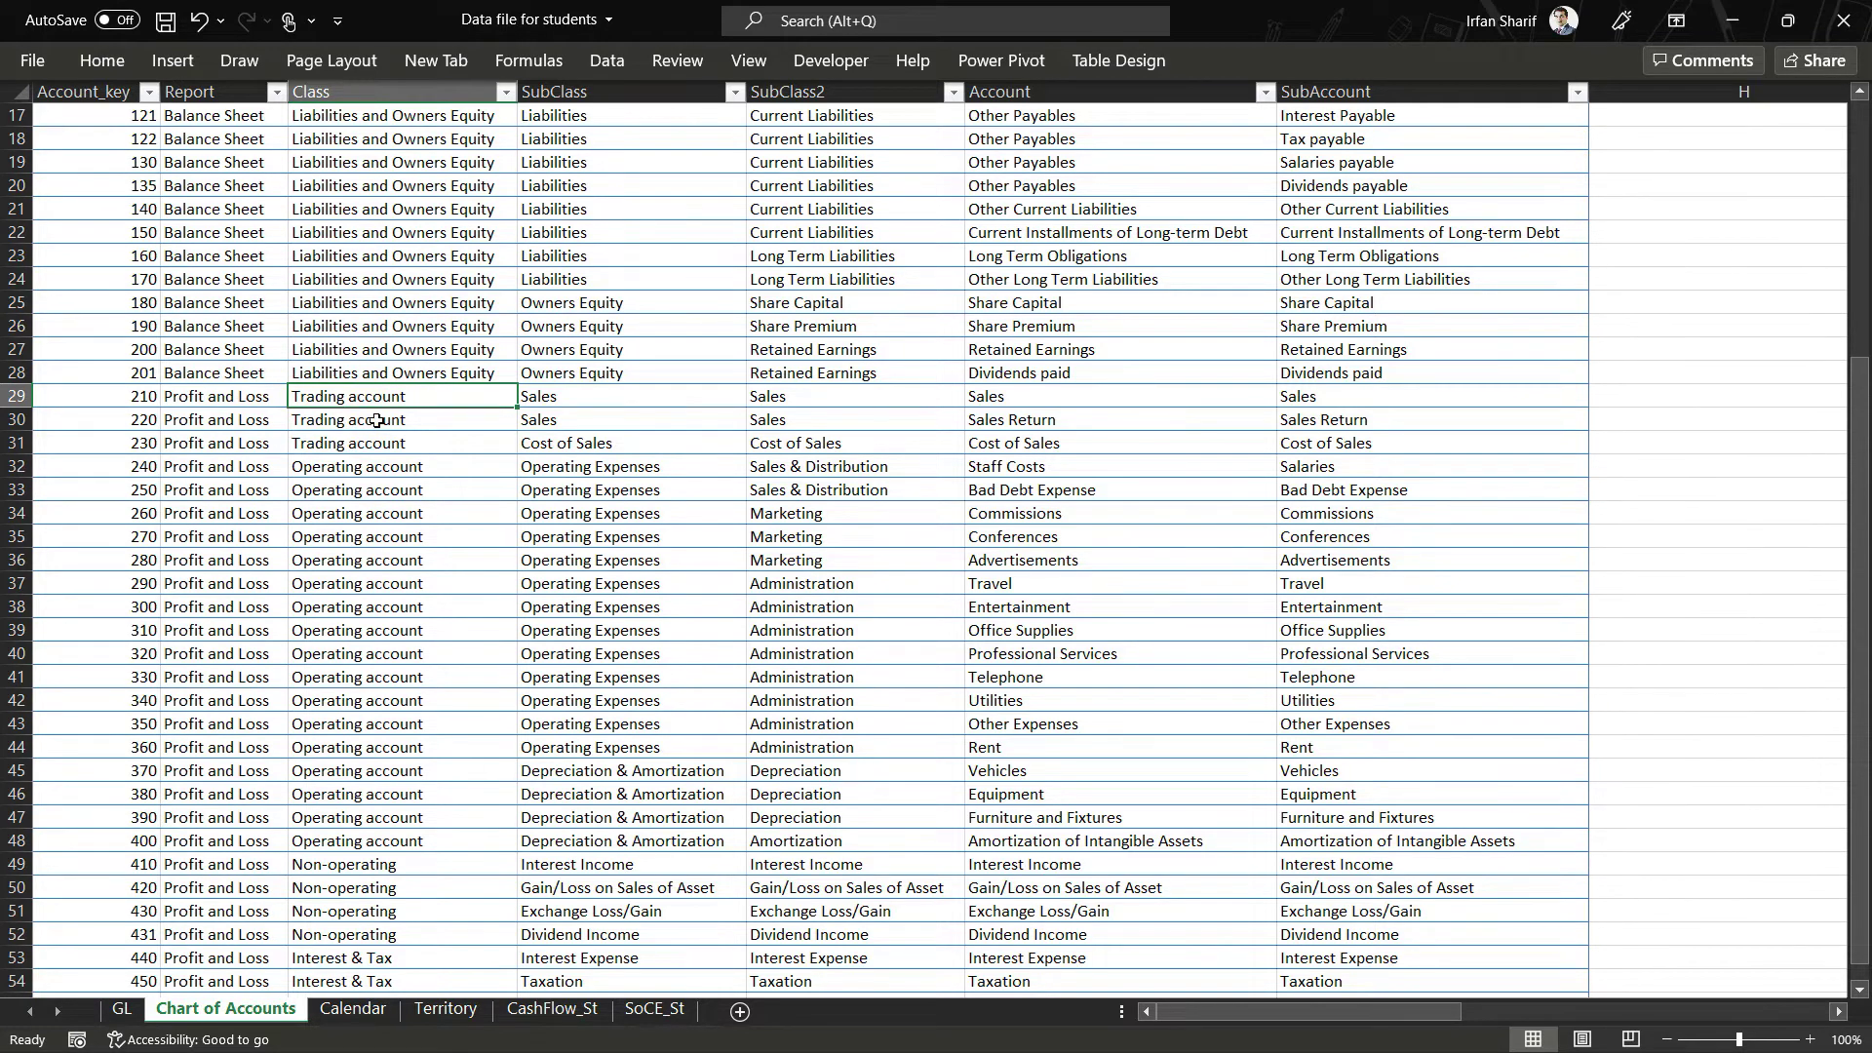
left_click(419, 586)
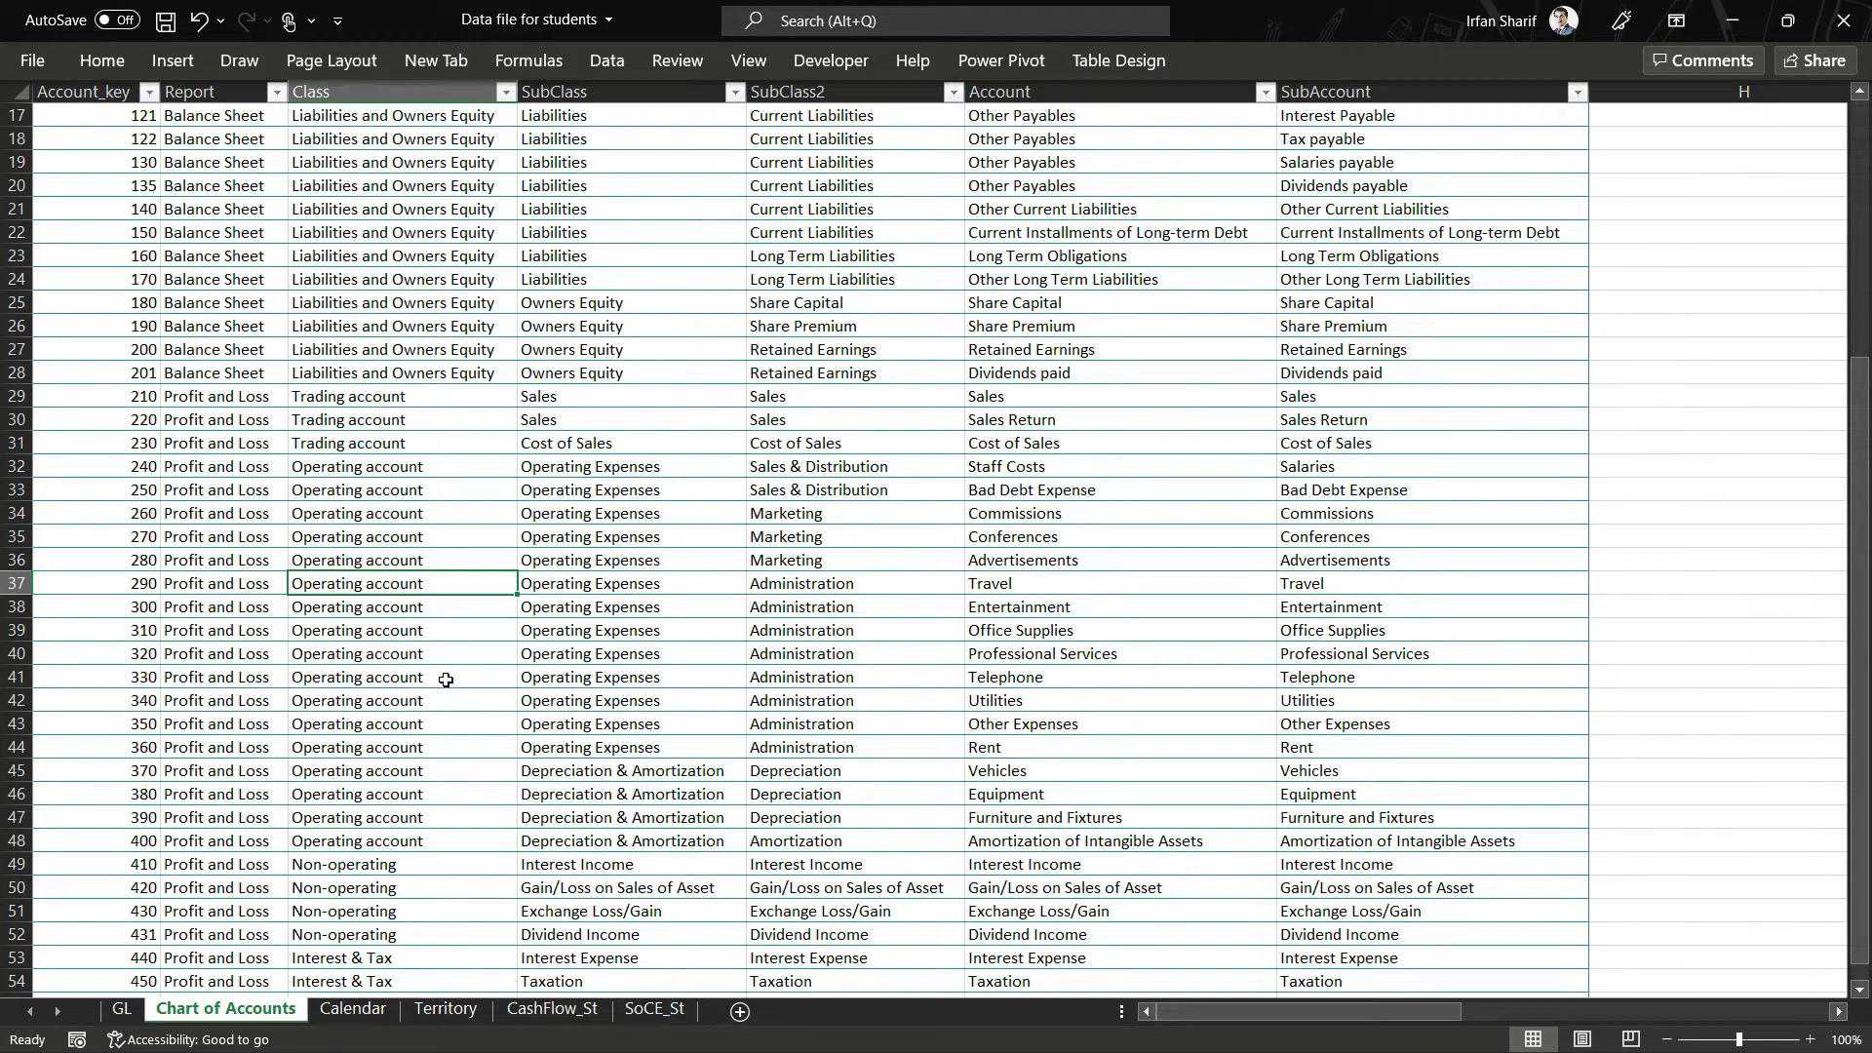
key("Down")
key("Down")
key("Down")
key("Down")
key("Down")
key("Down")
key("Down")
key("Down")
key("Down")
key("Down")
key("Down")
key("Down")
key("Down")
key("Down")
key("Down")
key("Down")
key("Down")
key("Down")
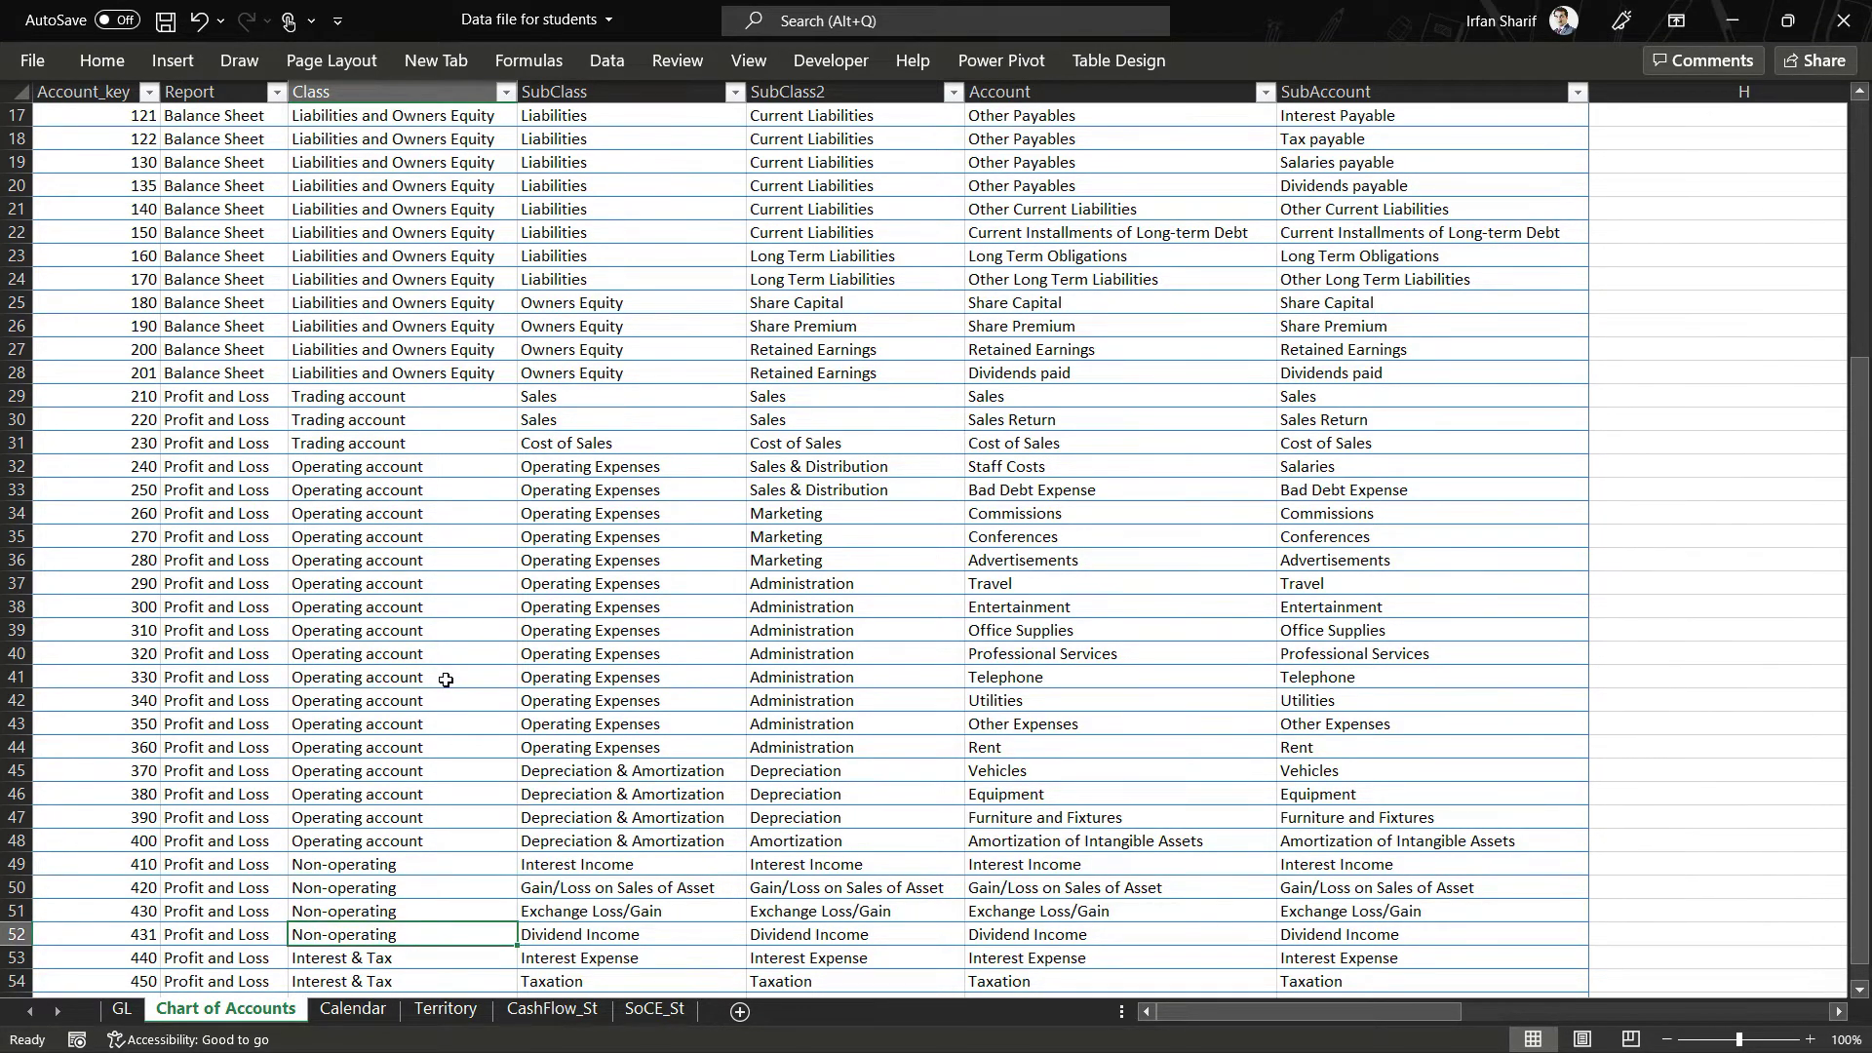
scroll(446, 680, "down", 1)
key("Up")
key("Up")
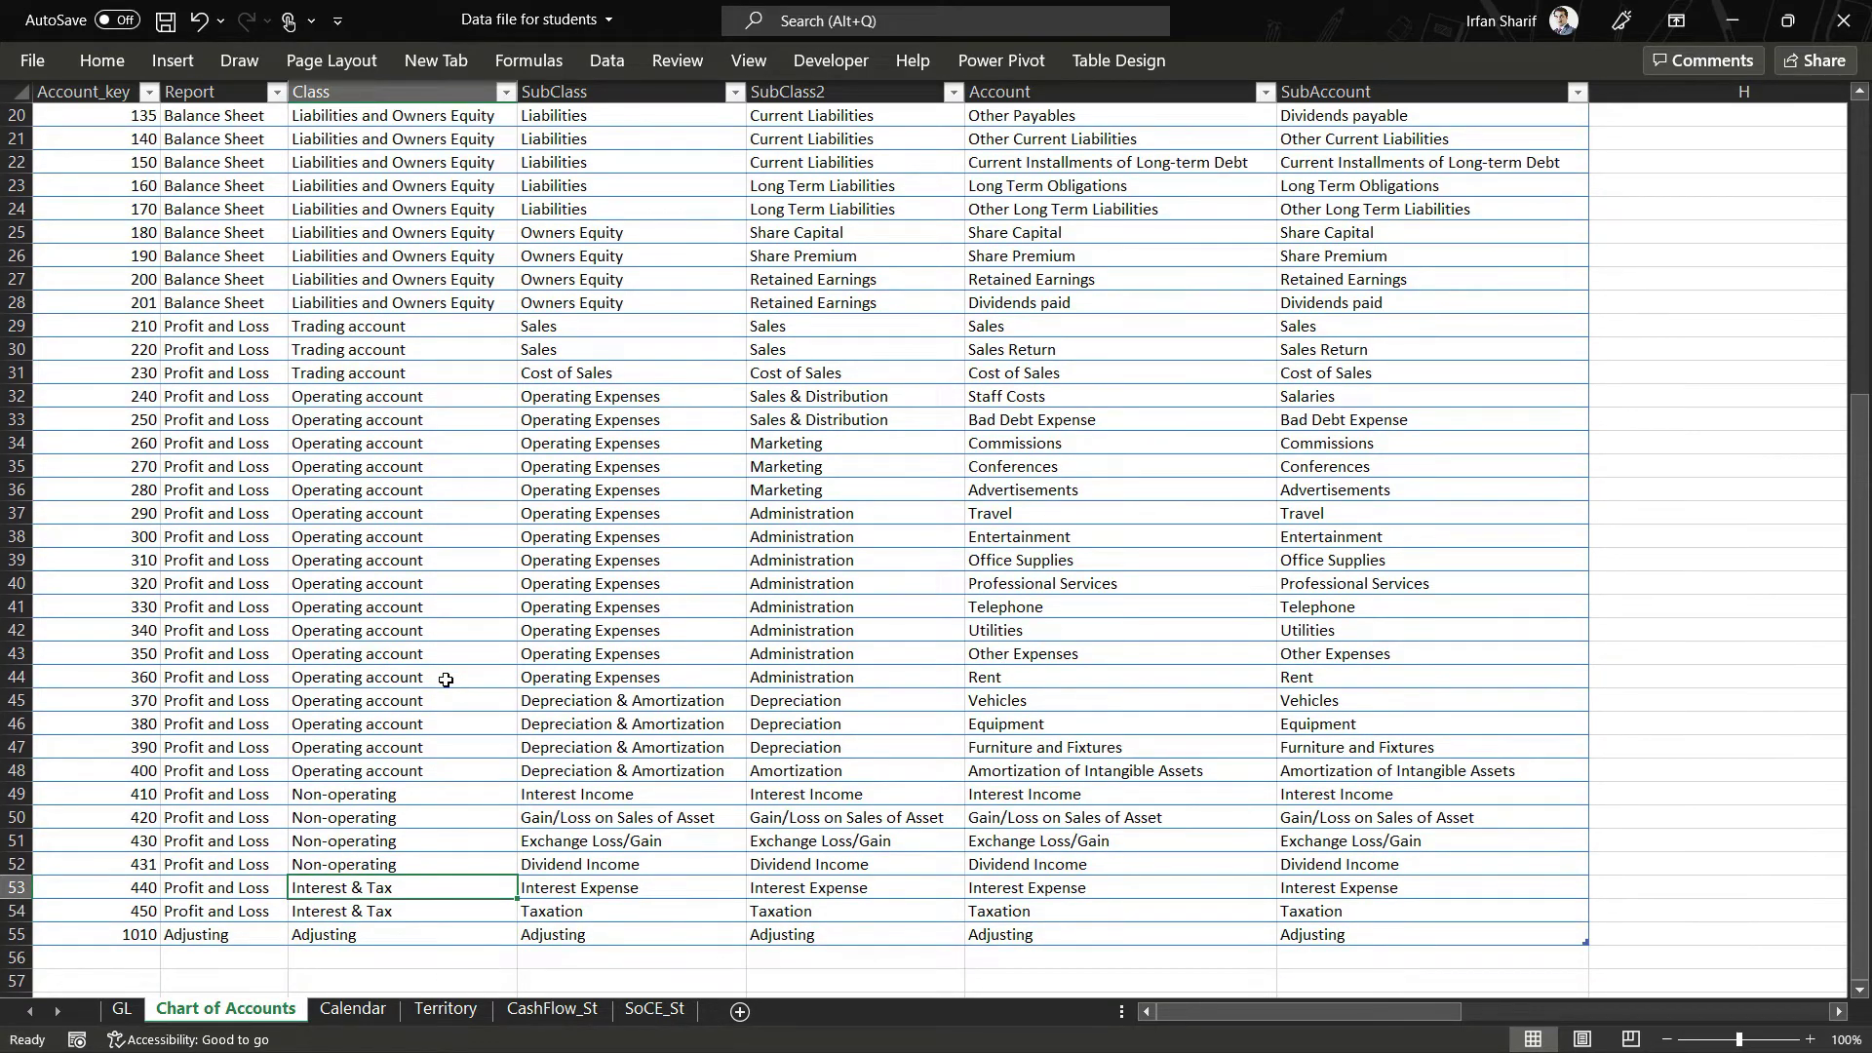
Step: Compare the SubClass and SubClass2 entries of the profit and loss accounts
left_click(651, 463)
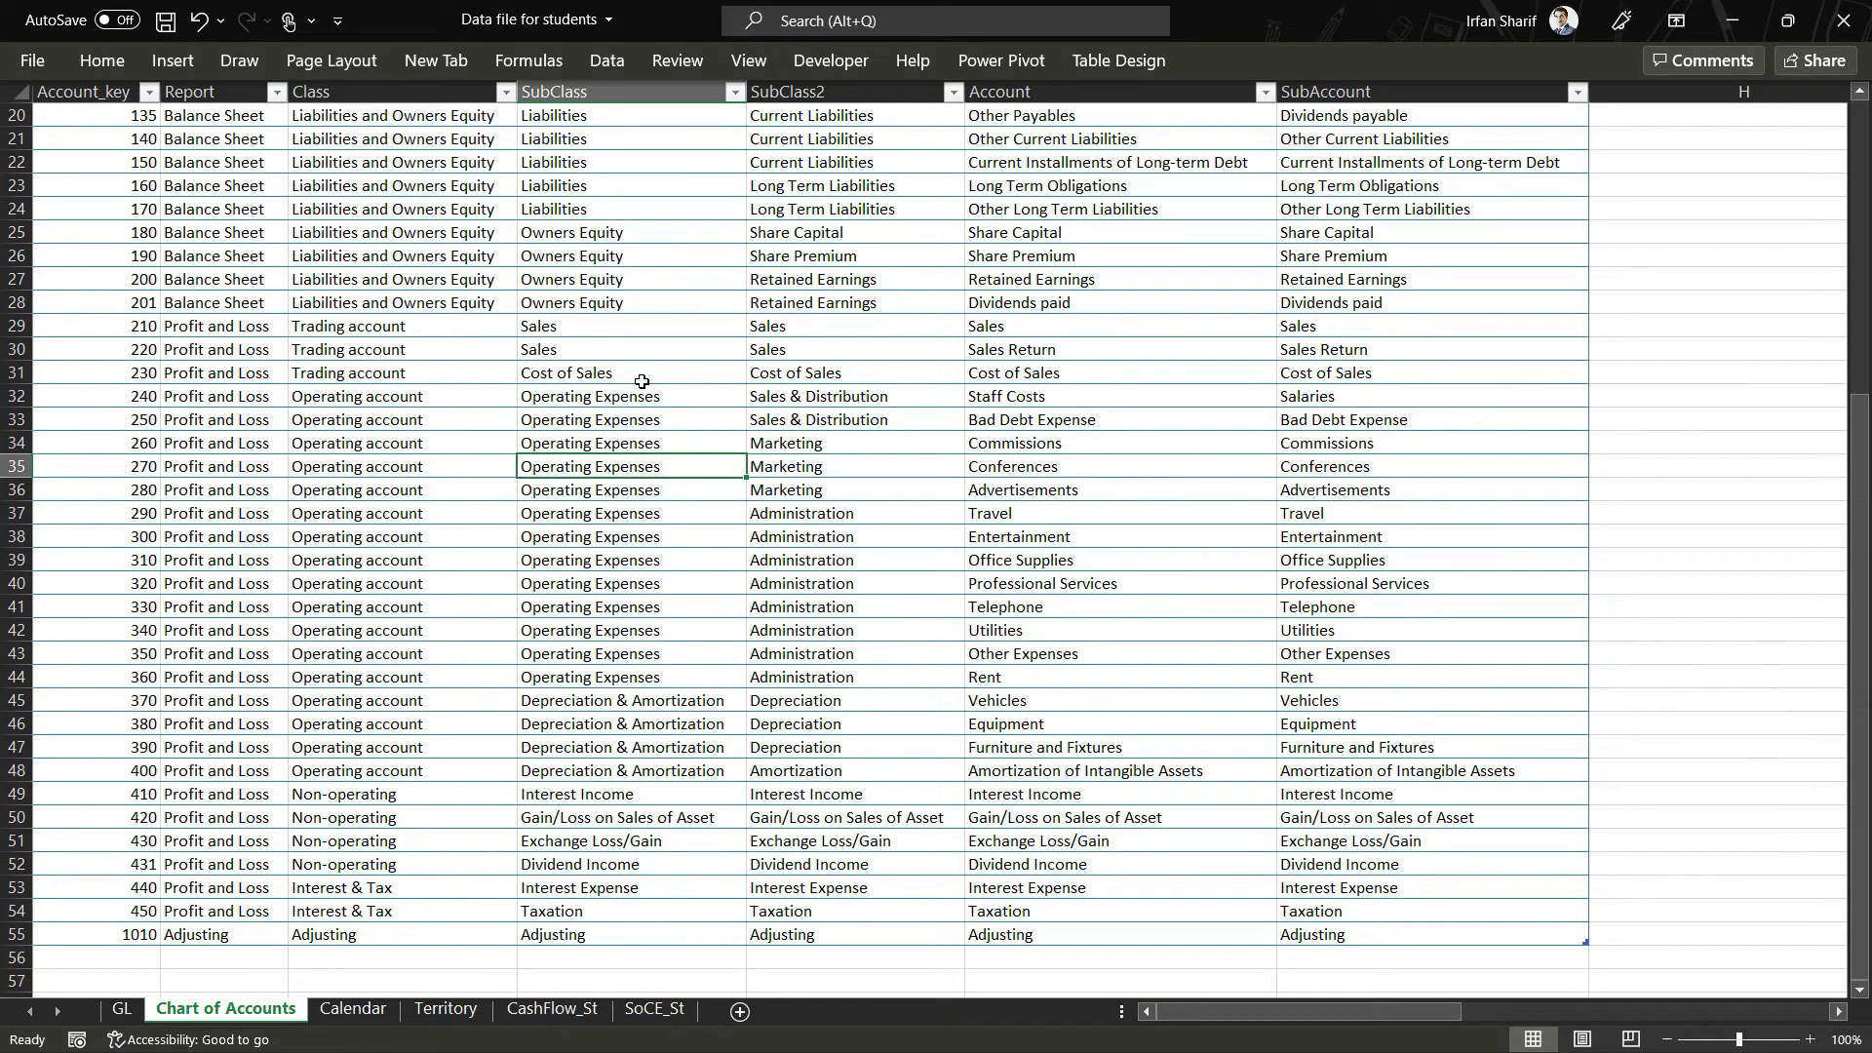
left_click(614, 341)
left_click(639, 466)
left_click(671, 651)
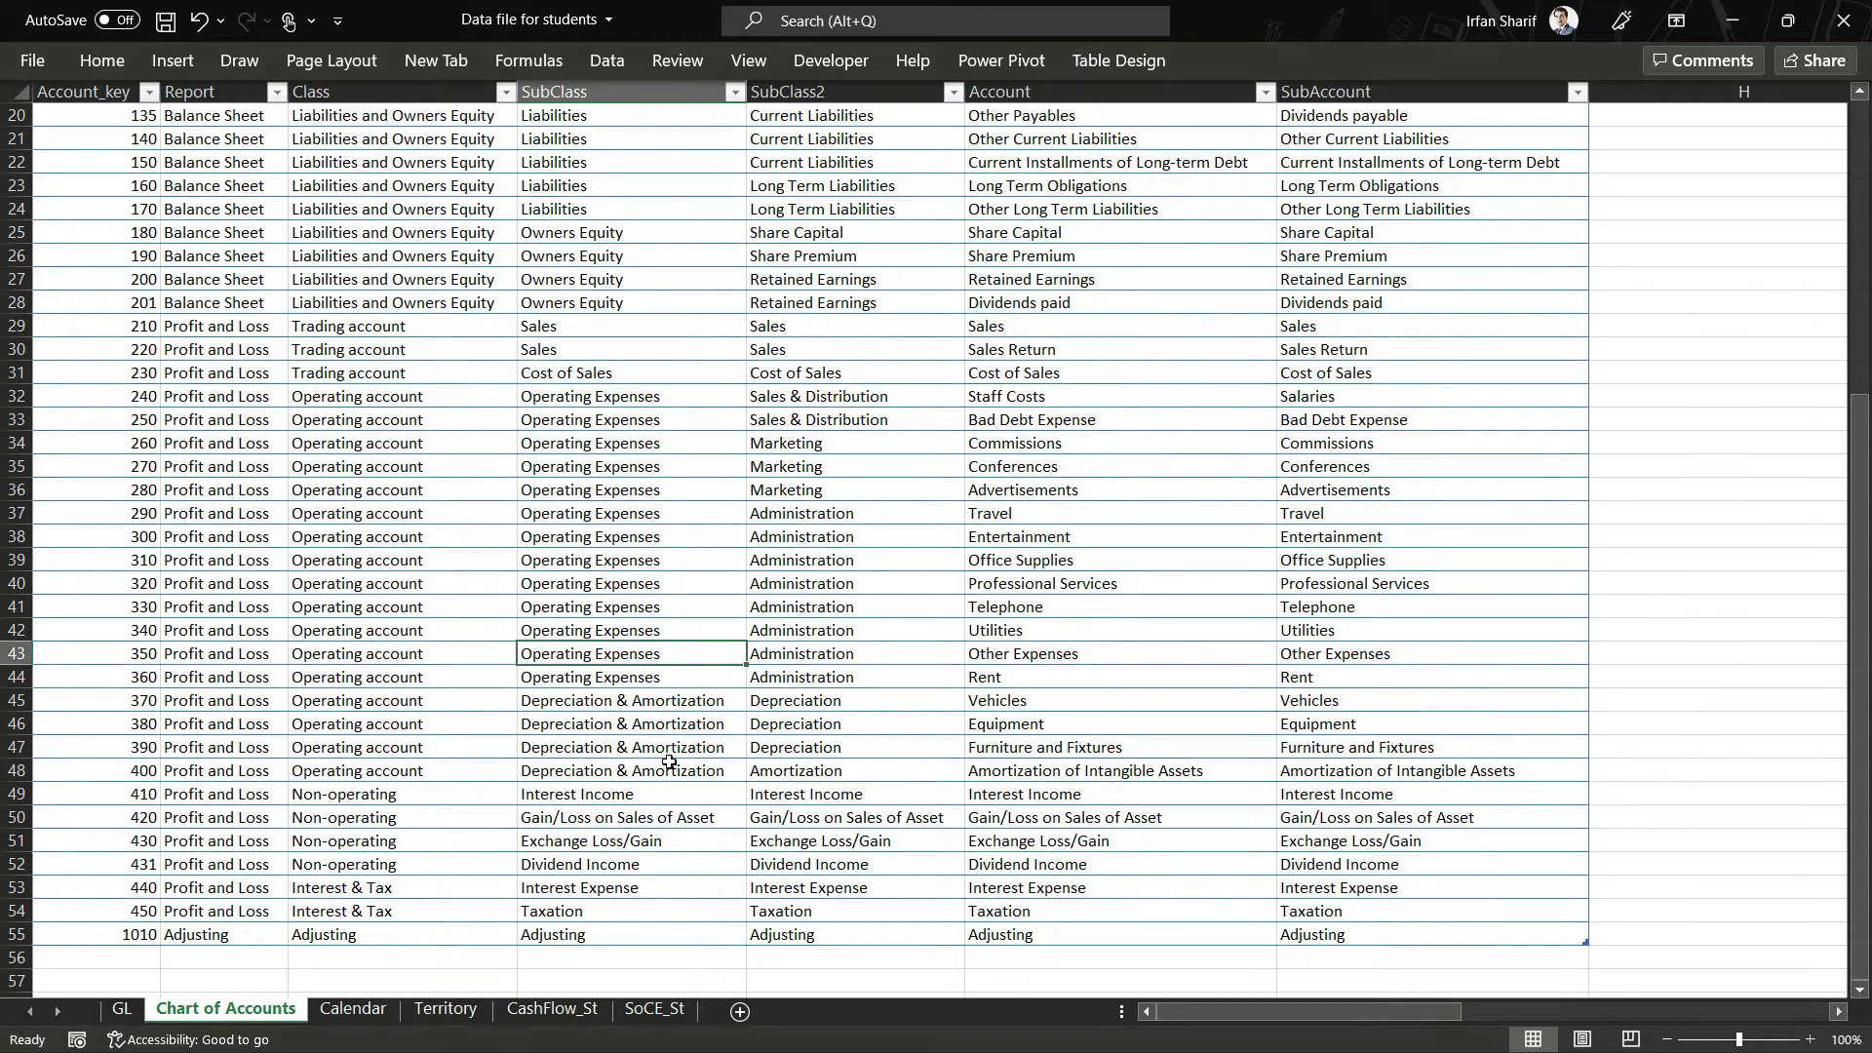
left_click(821, 360)
left_click(834, 488)
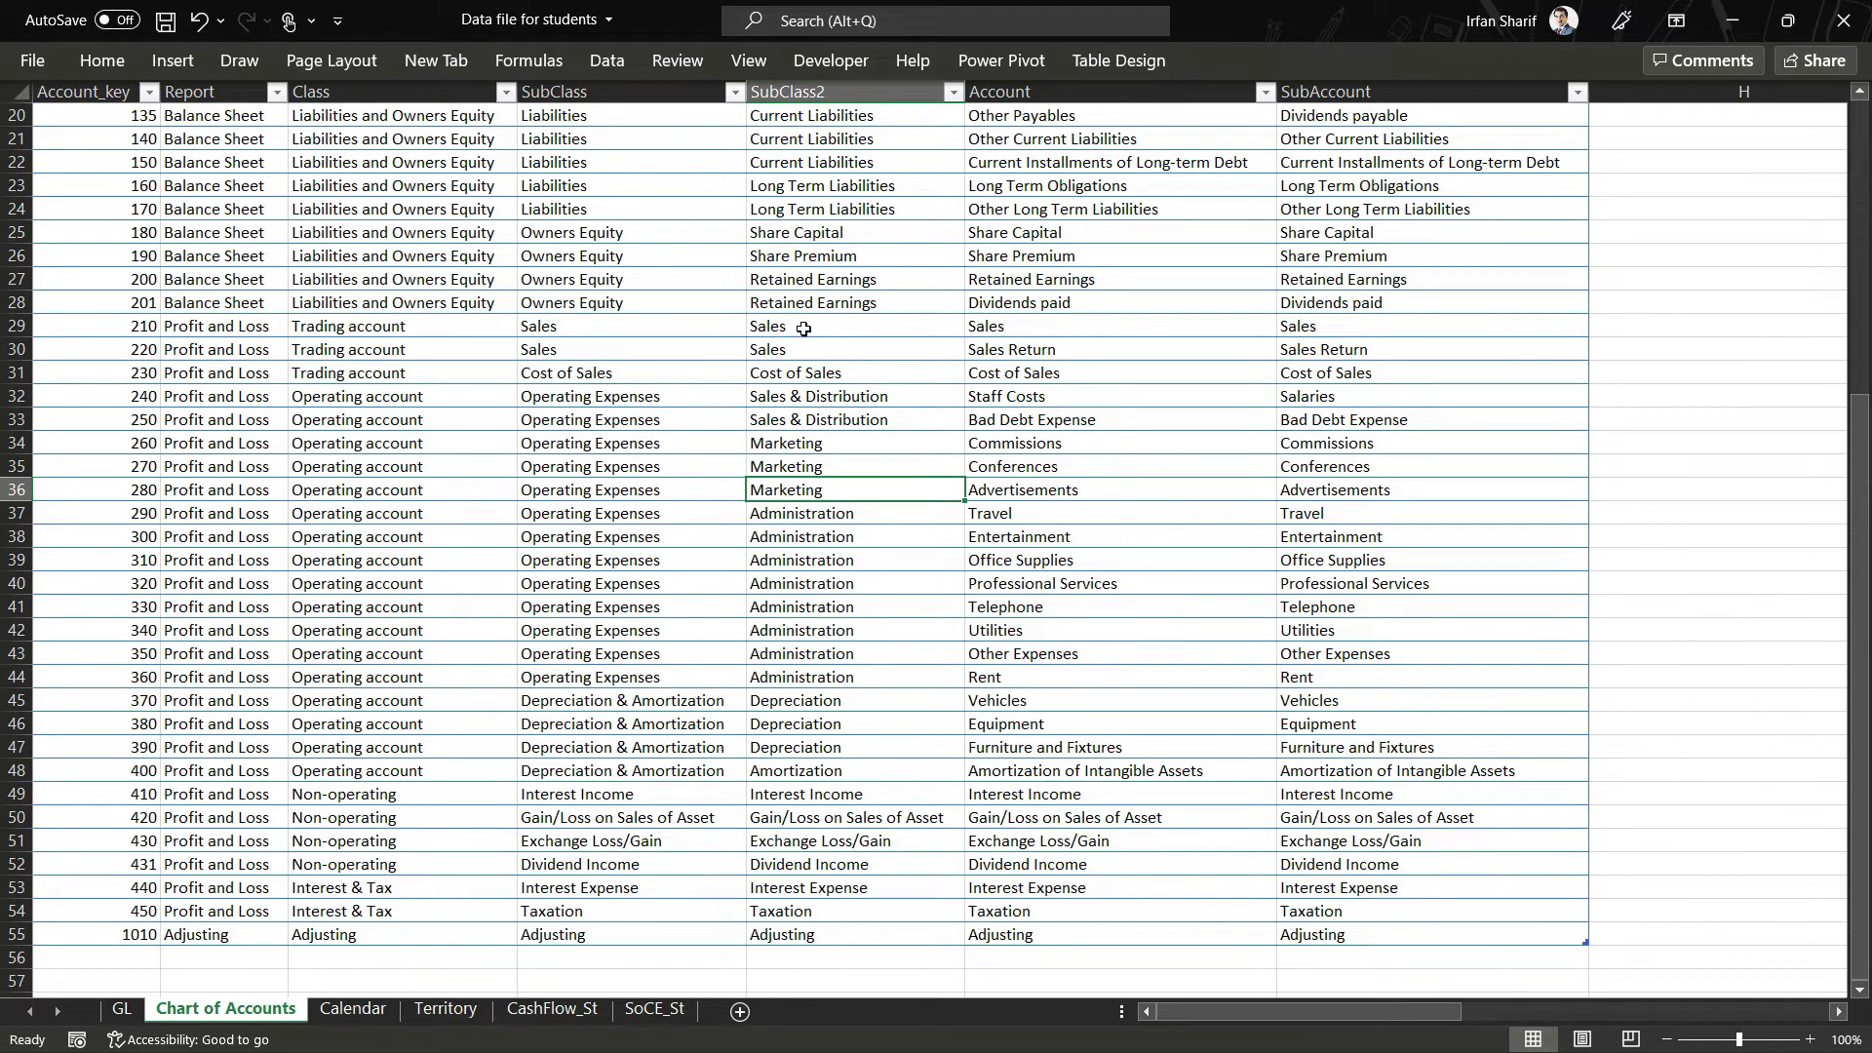
Step: Trace the Commissions and Conferences sub-accounts back up the hierarchy through SubClass2, SubClass, Class and Report
left_click(1348, 438)
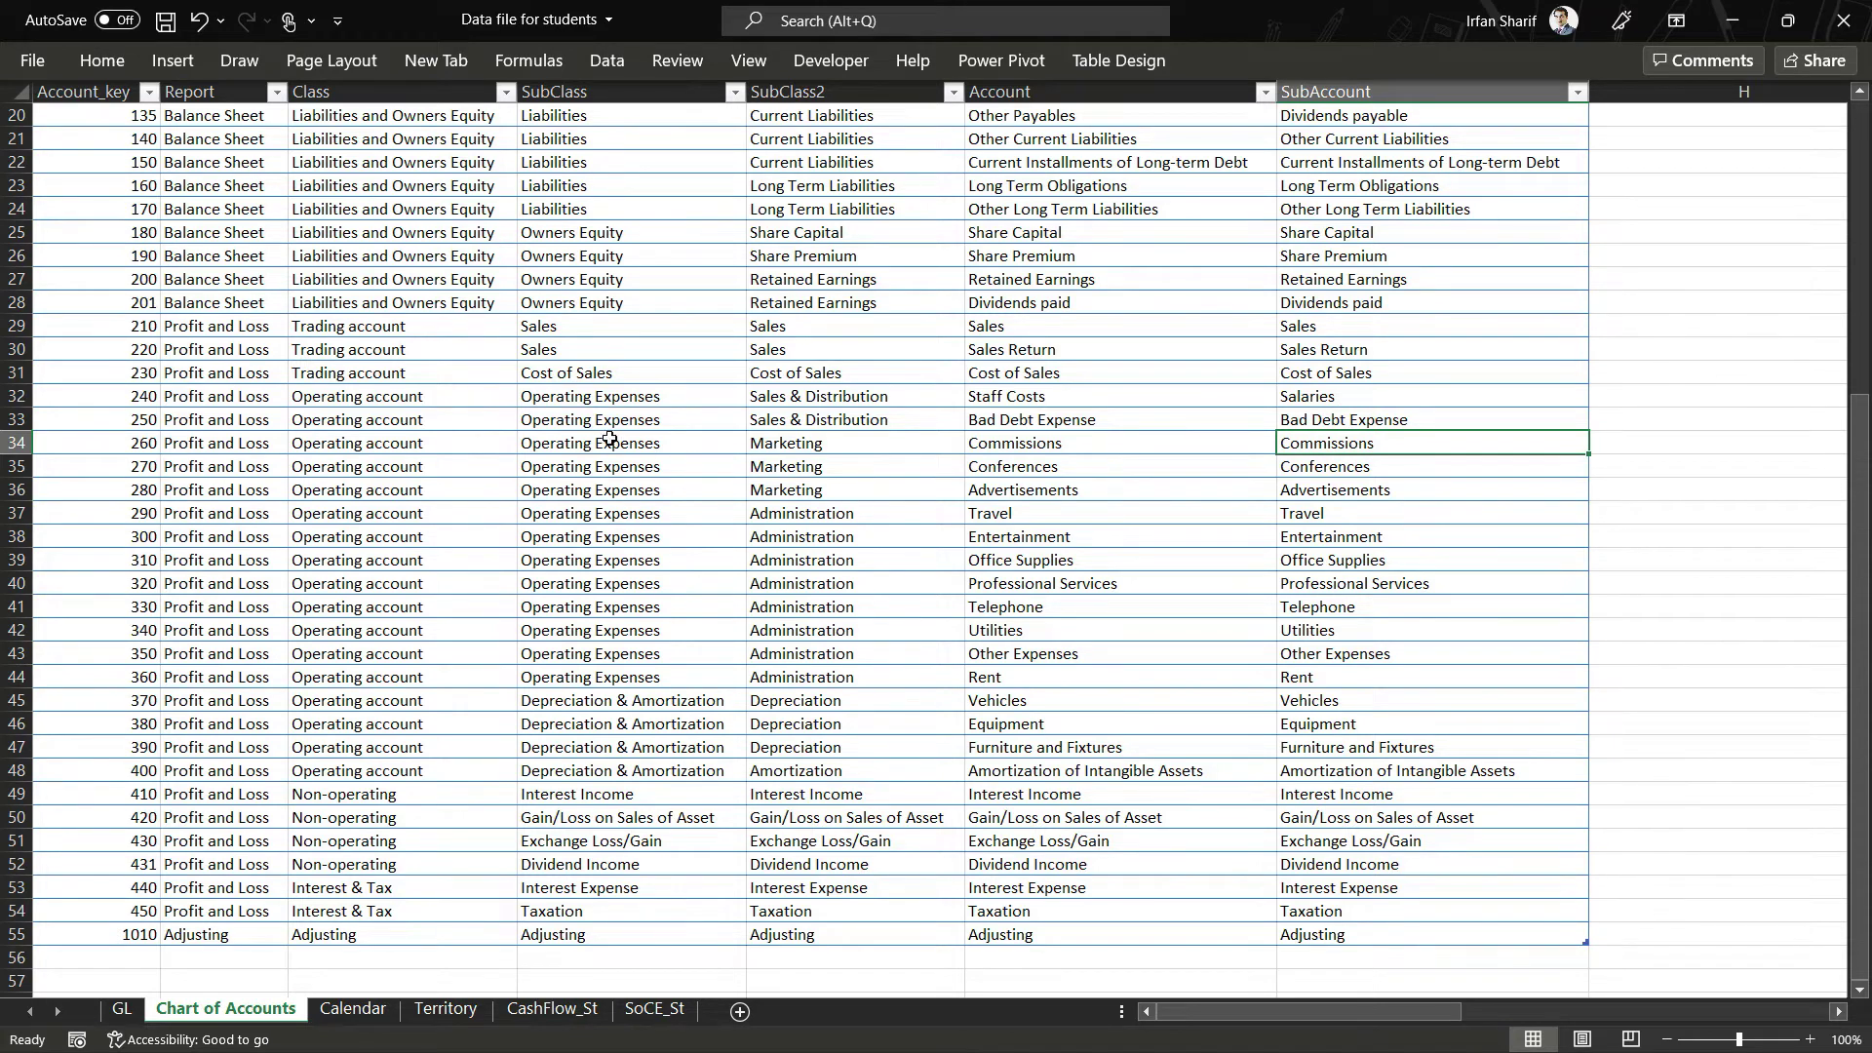
left_click(1332, 465)
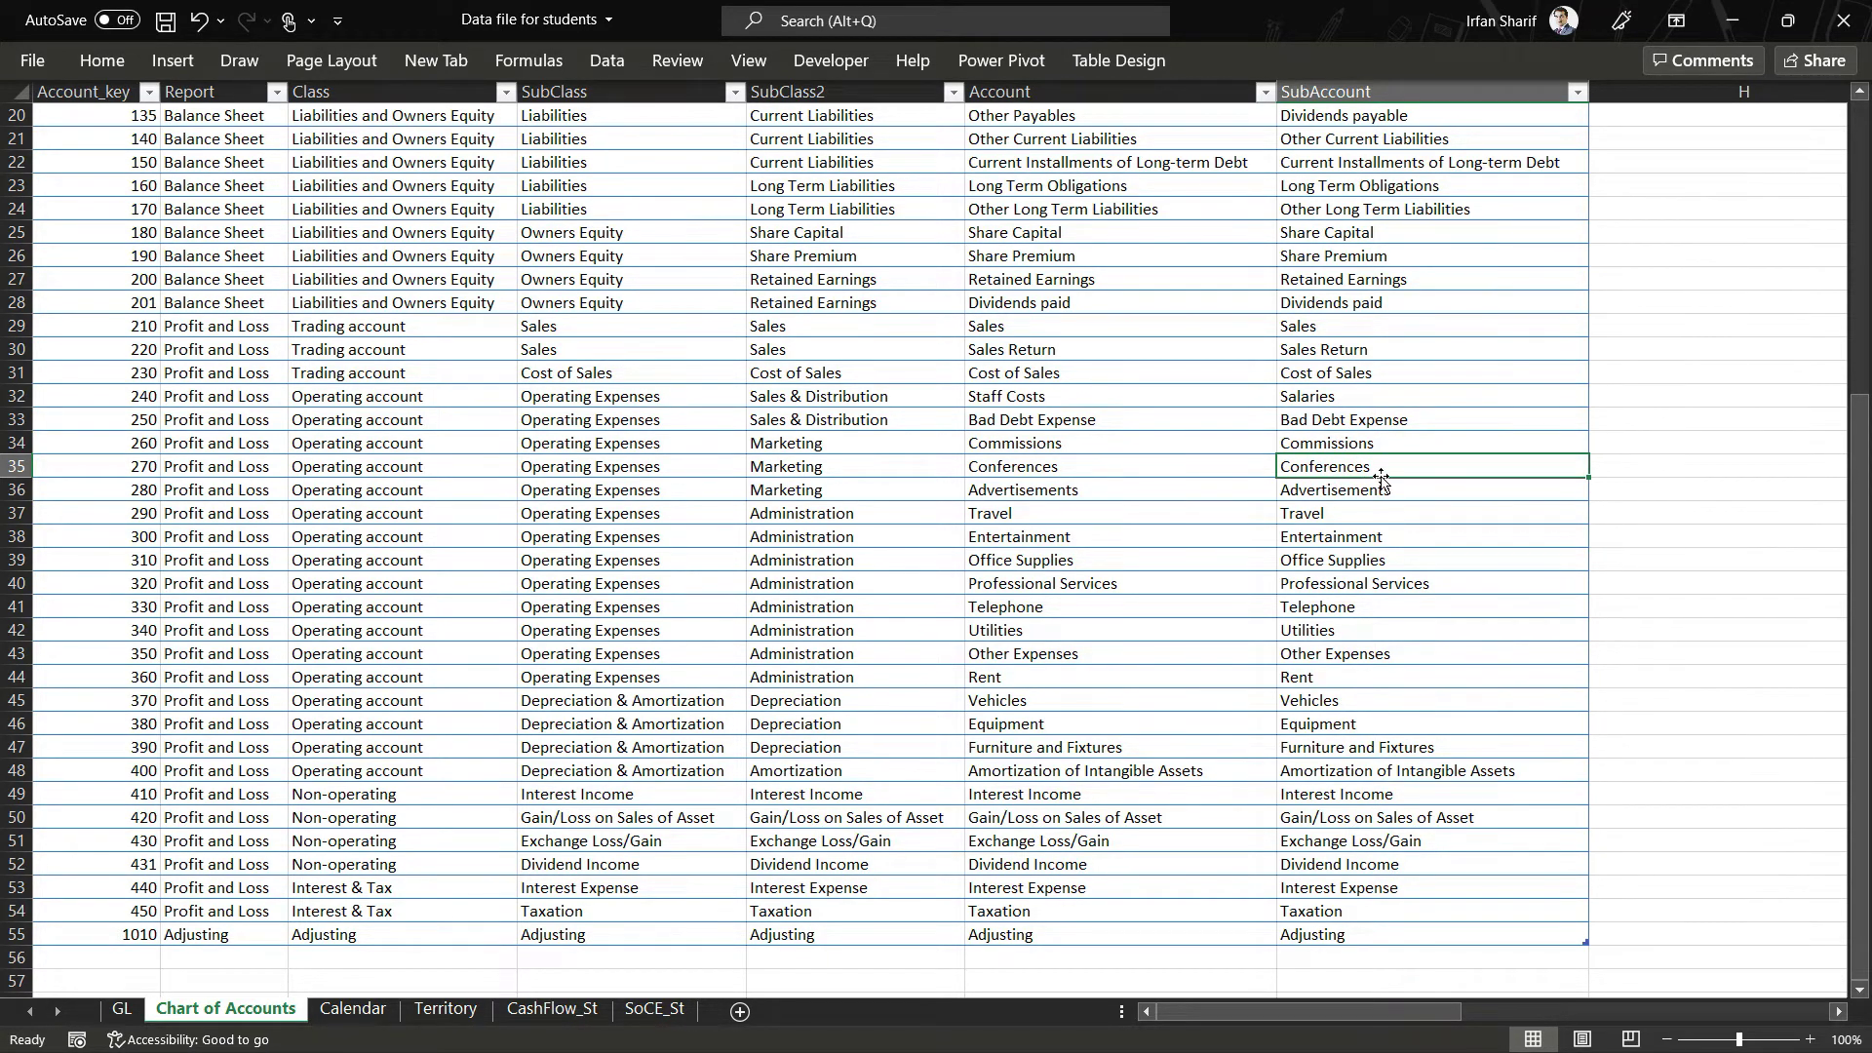
left_click(822, 474)
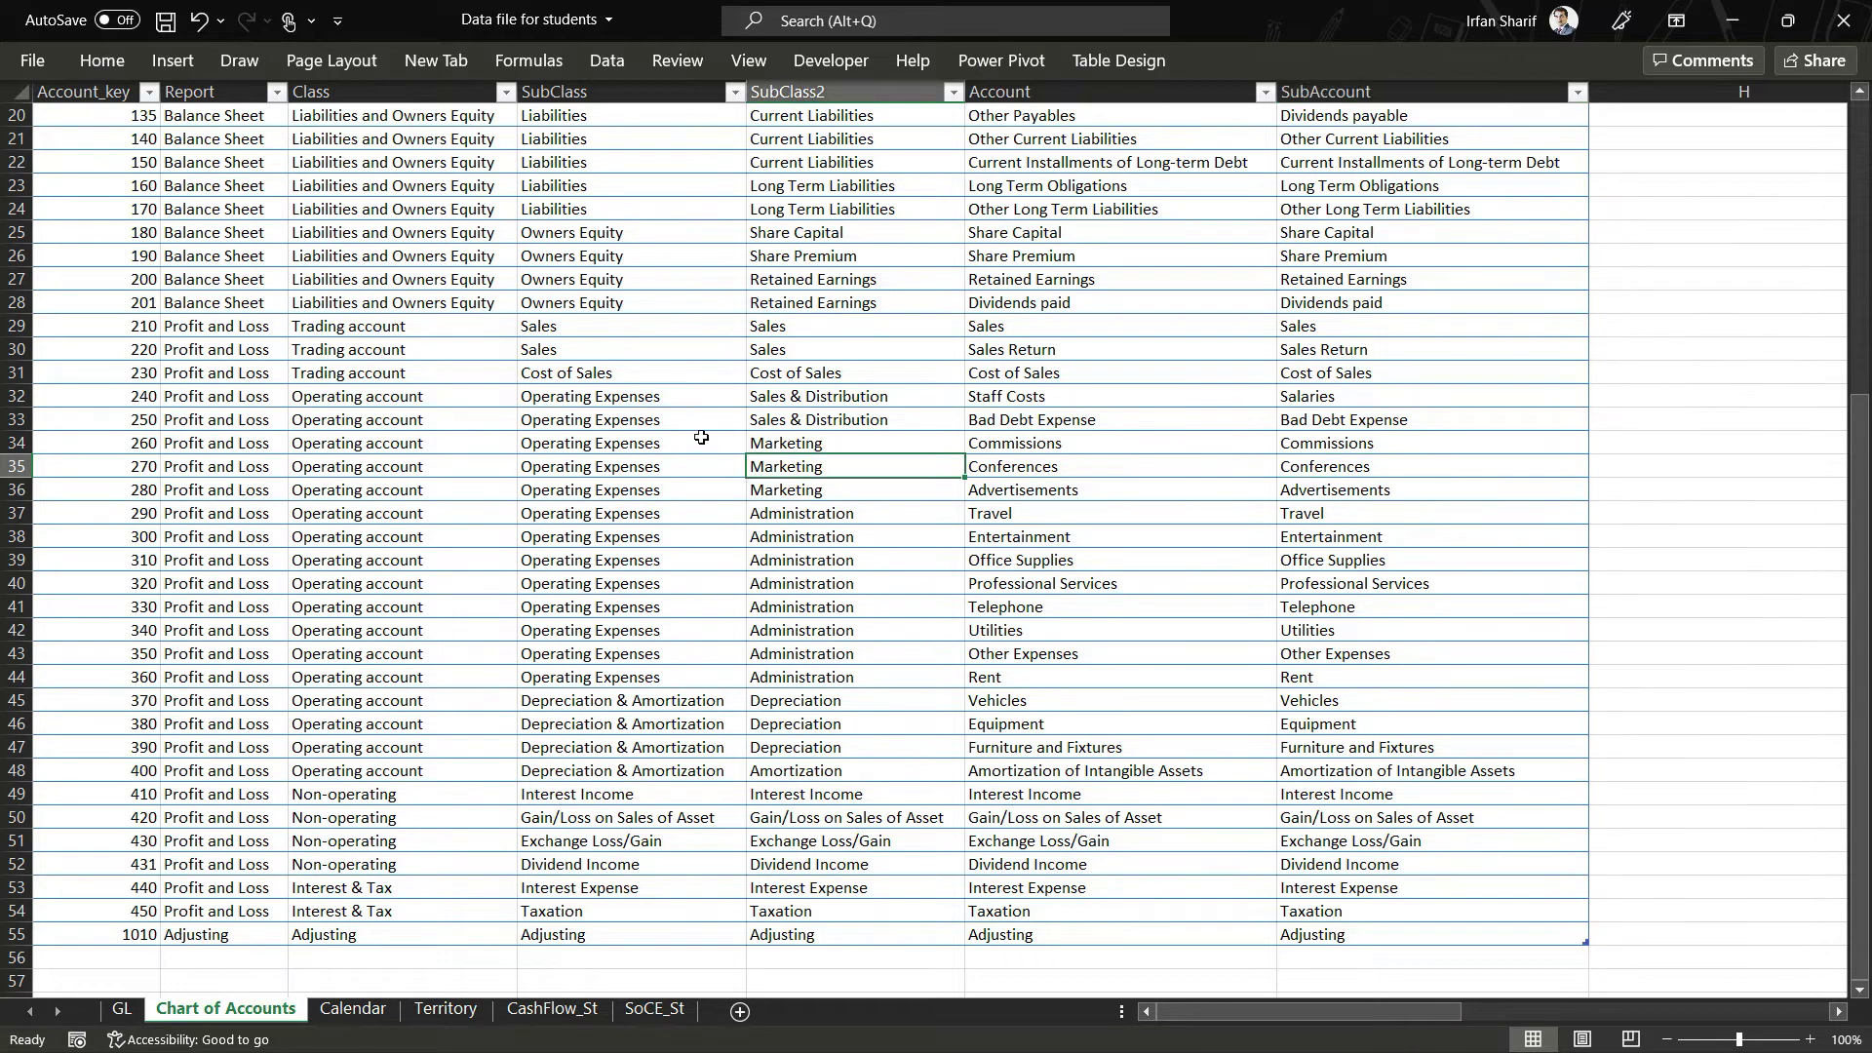
left_click(799, 416)
left_click(799, 469)
left_click(584, 493)
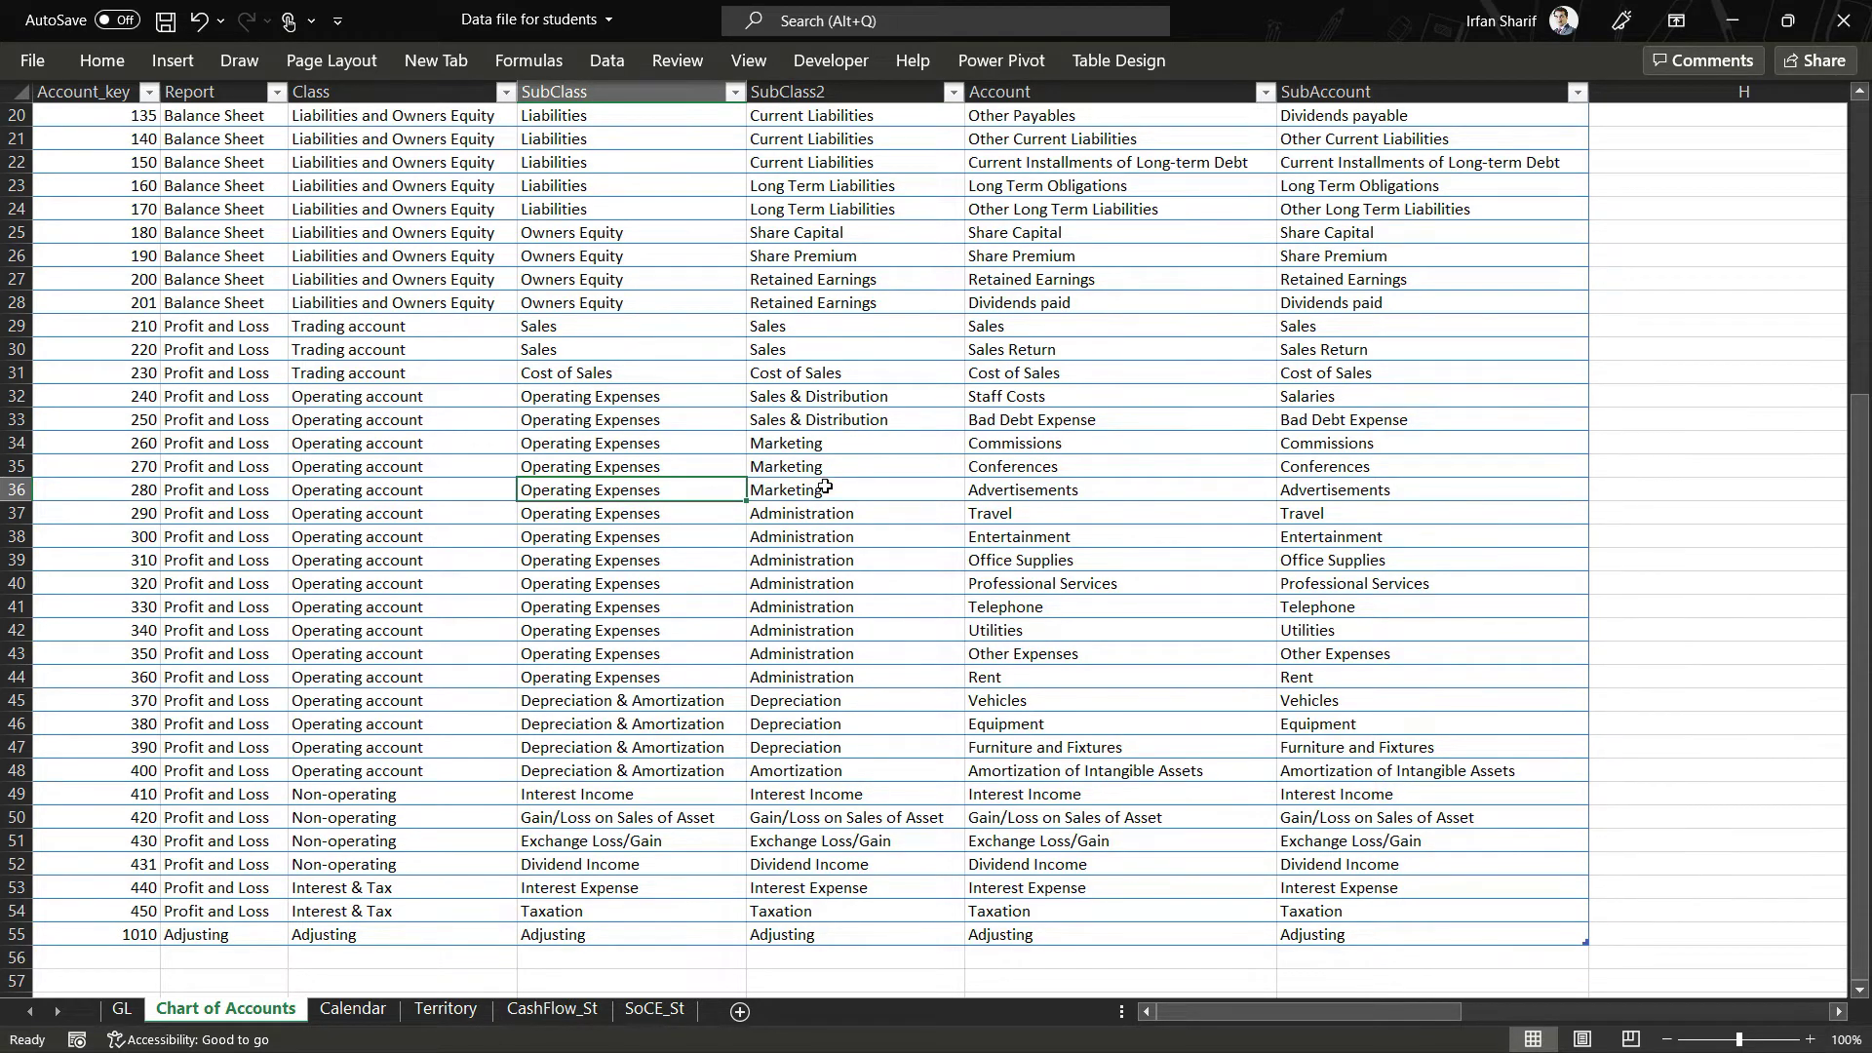
left_click(649, 743)
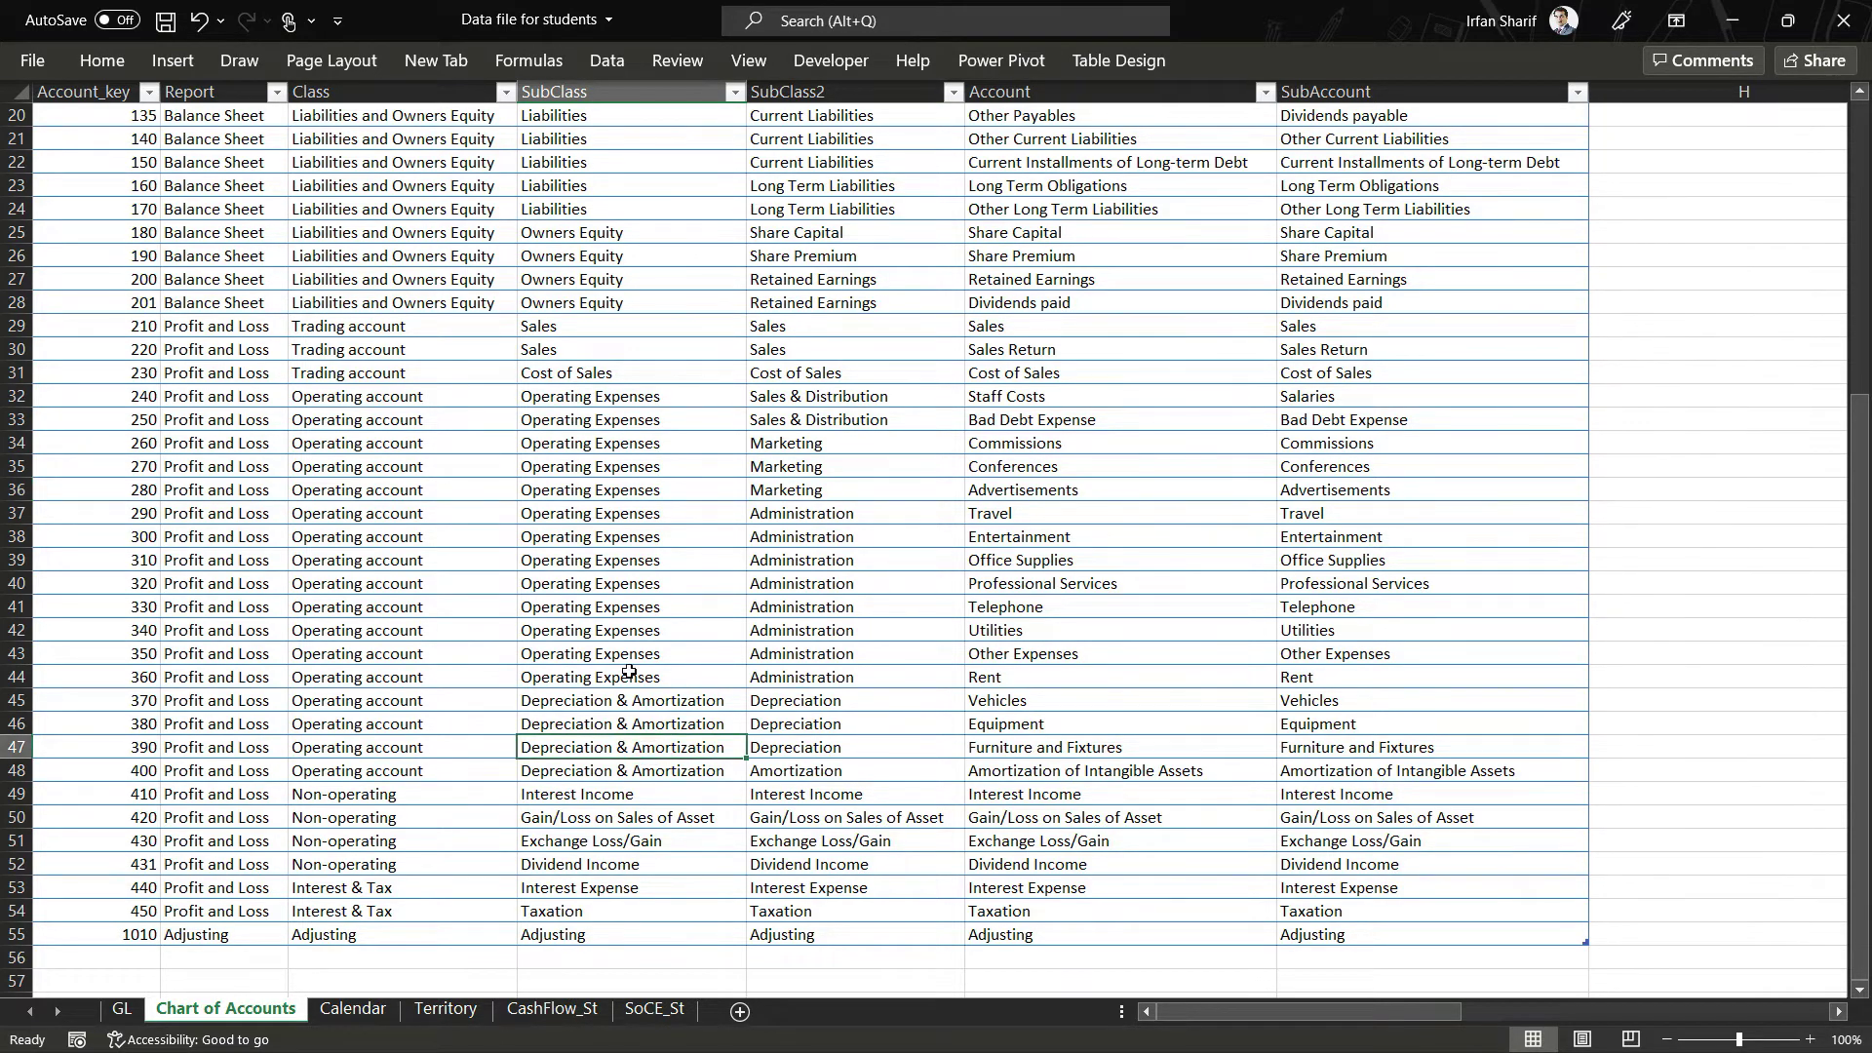
left_click(391, 567)
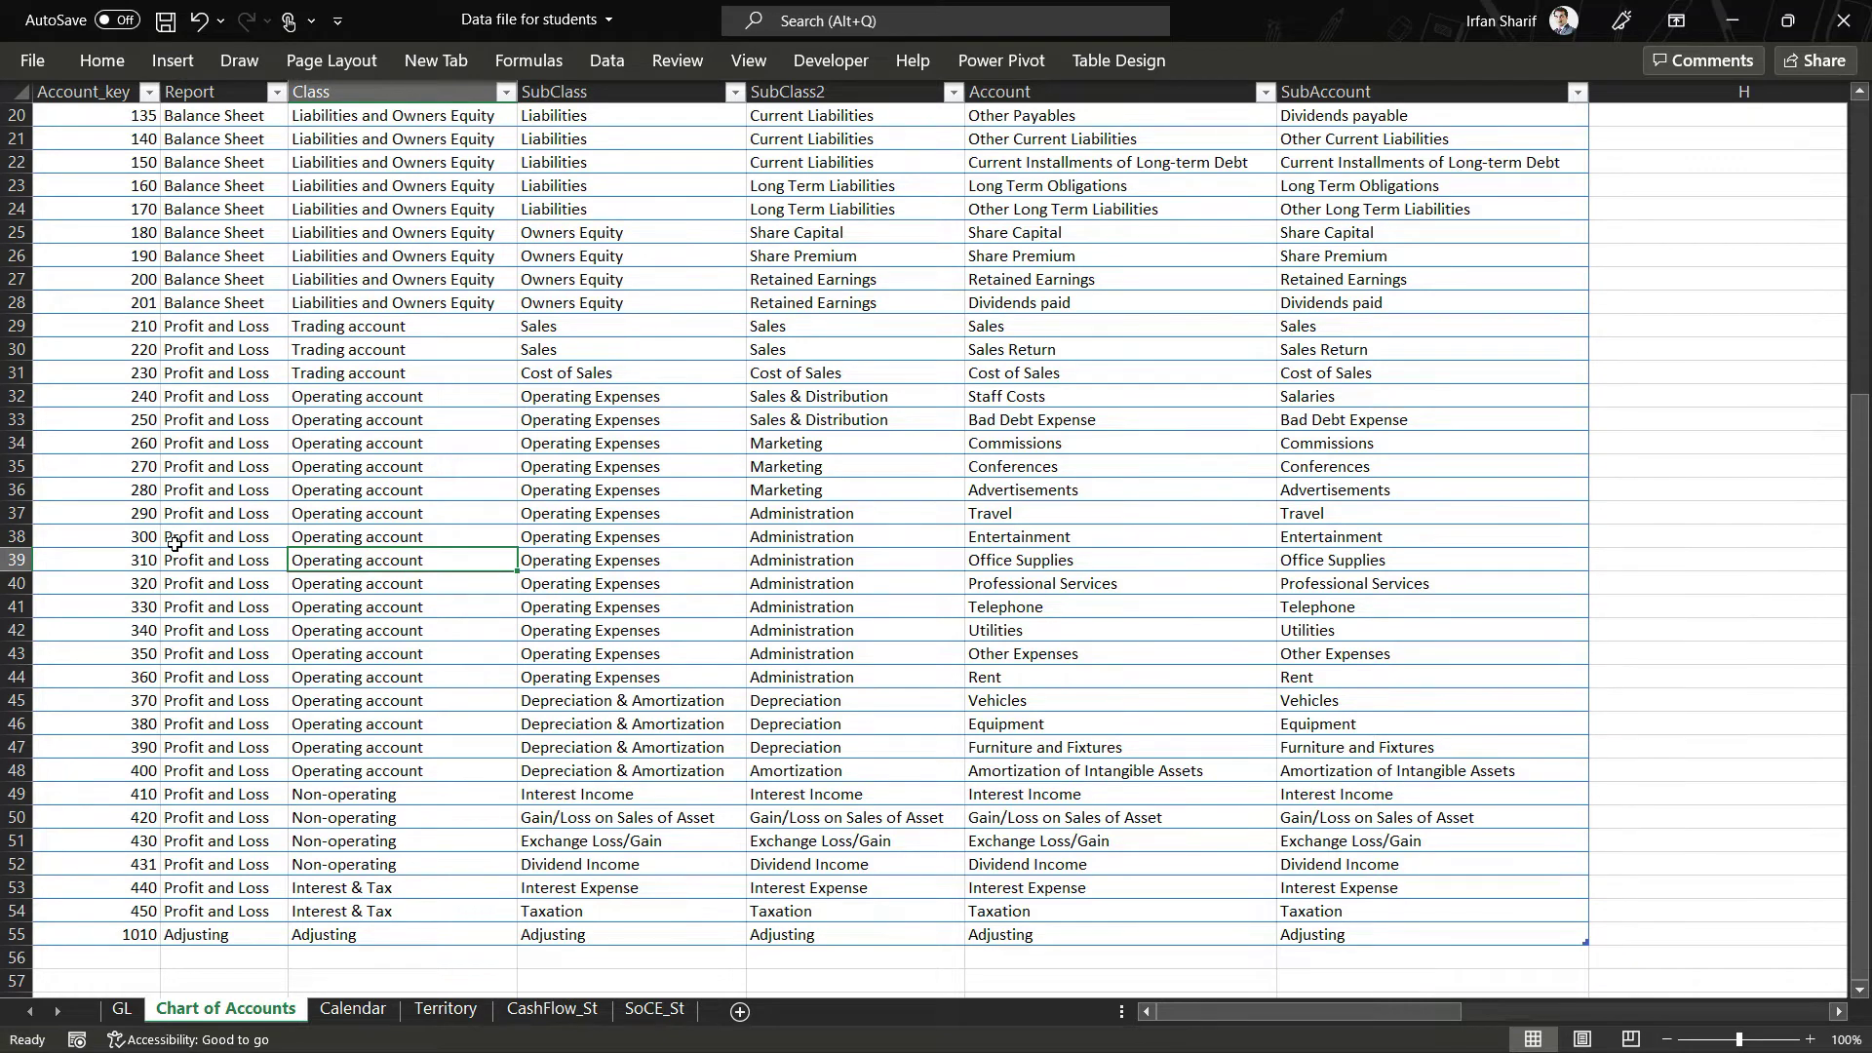
left_click(175, 544)
left_click(176, 257)
left_click(199, 545)
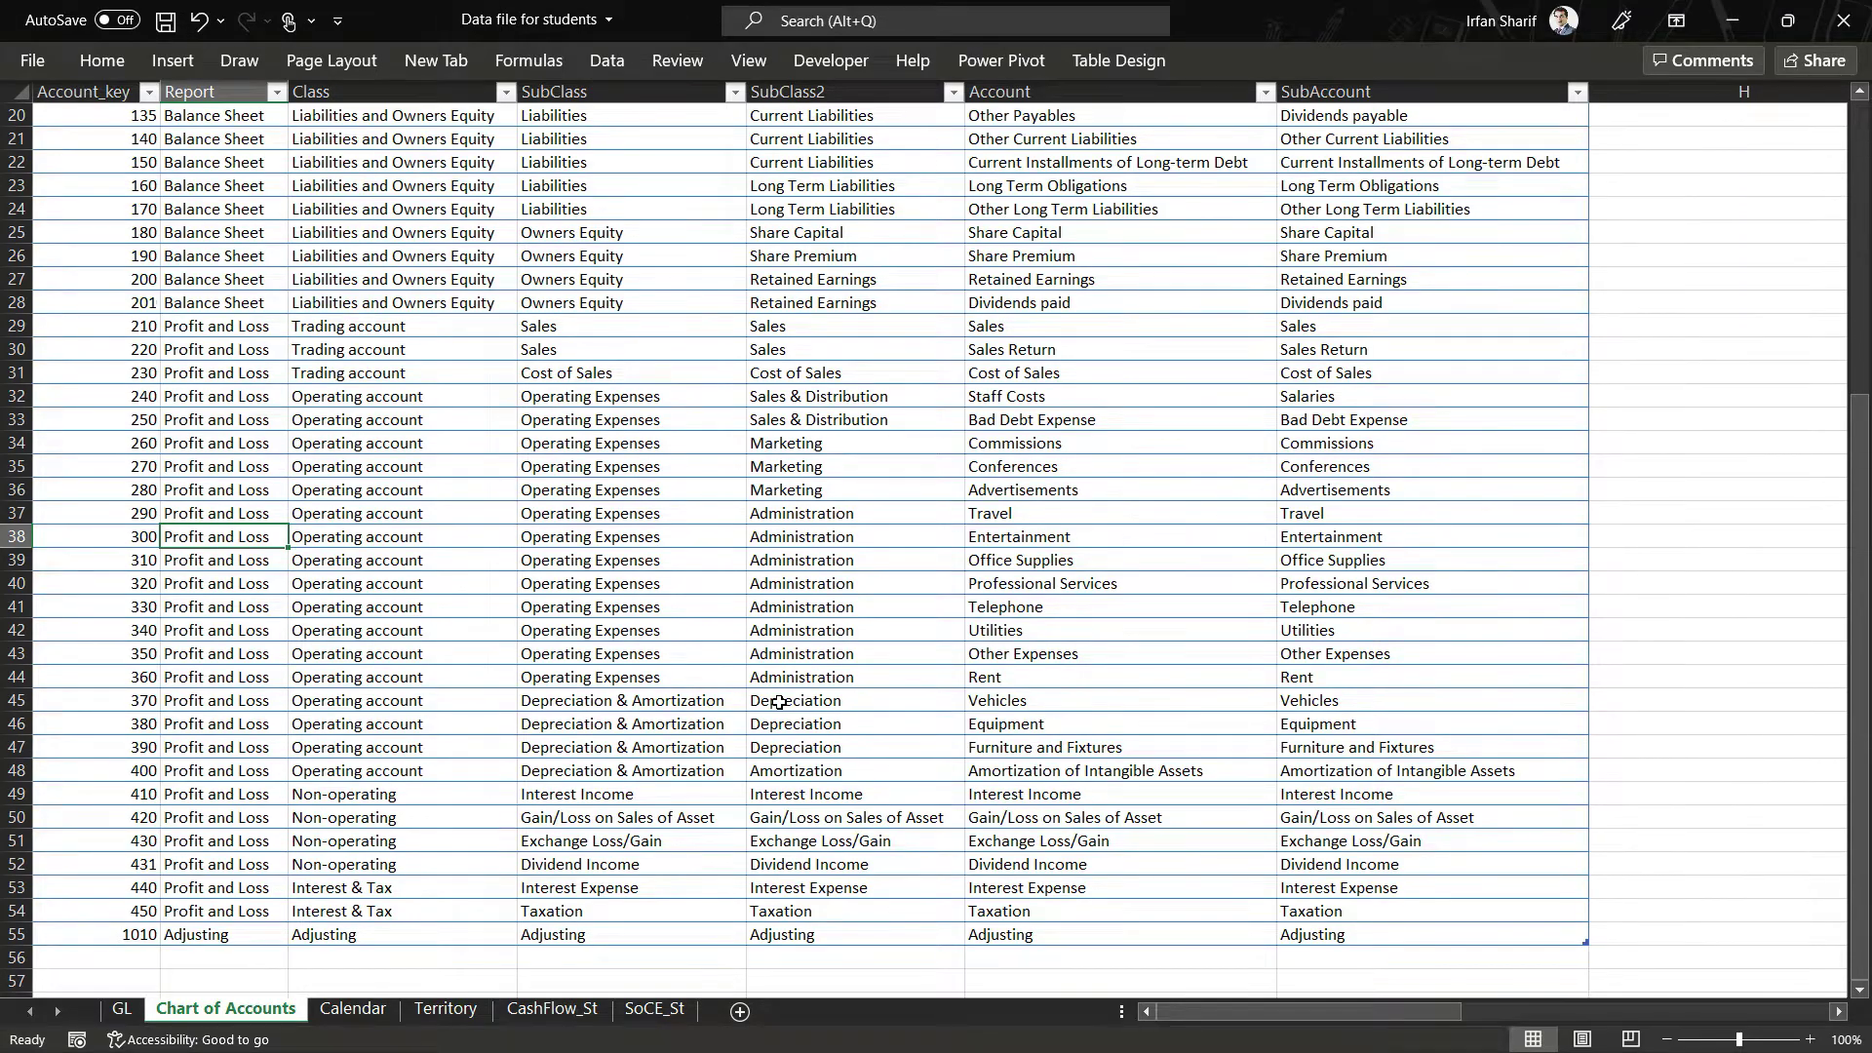
Step: Switch to Tableau Public and filter the P&L sheet by Report, keeping only Profit and Loss
key("alt+Tab")
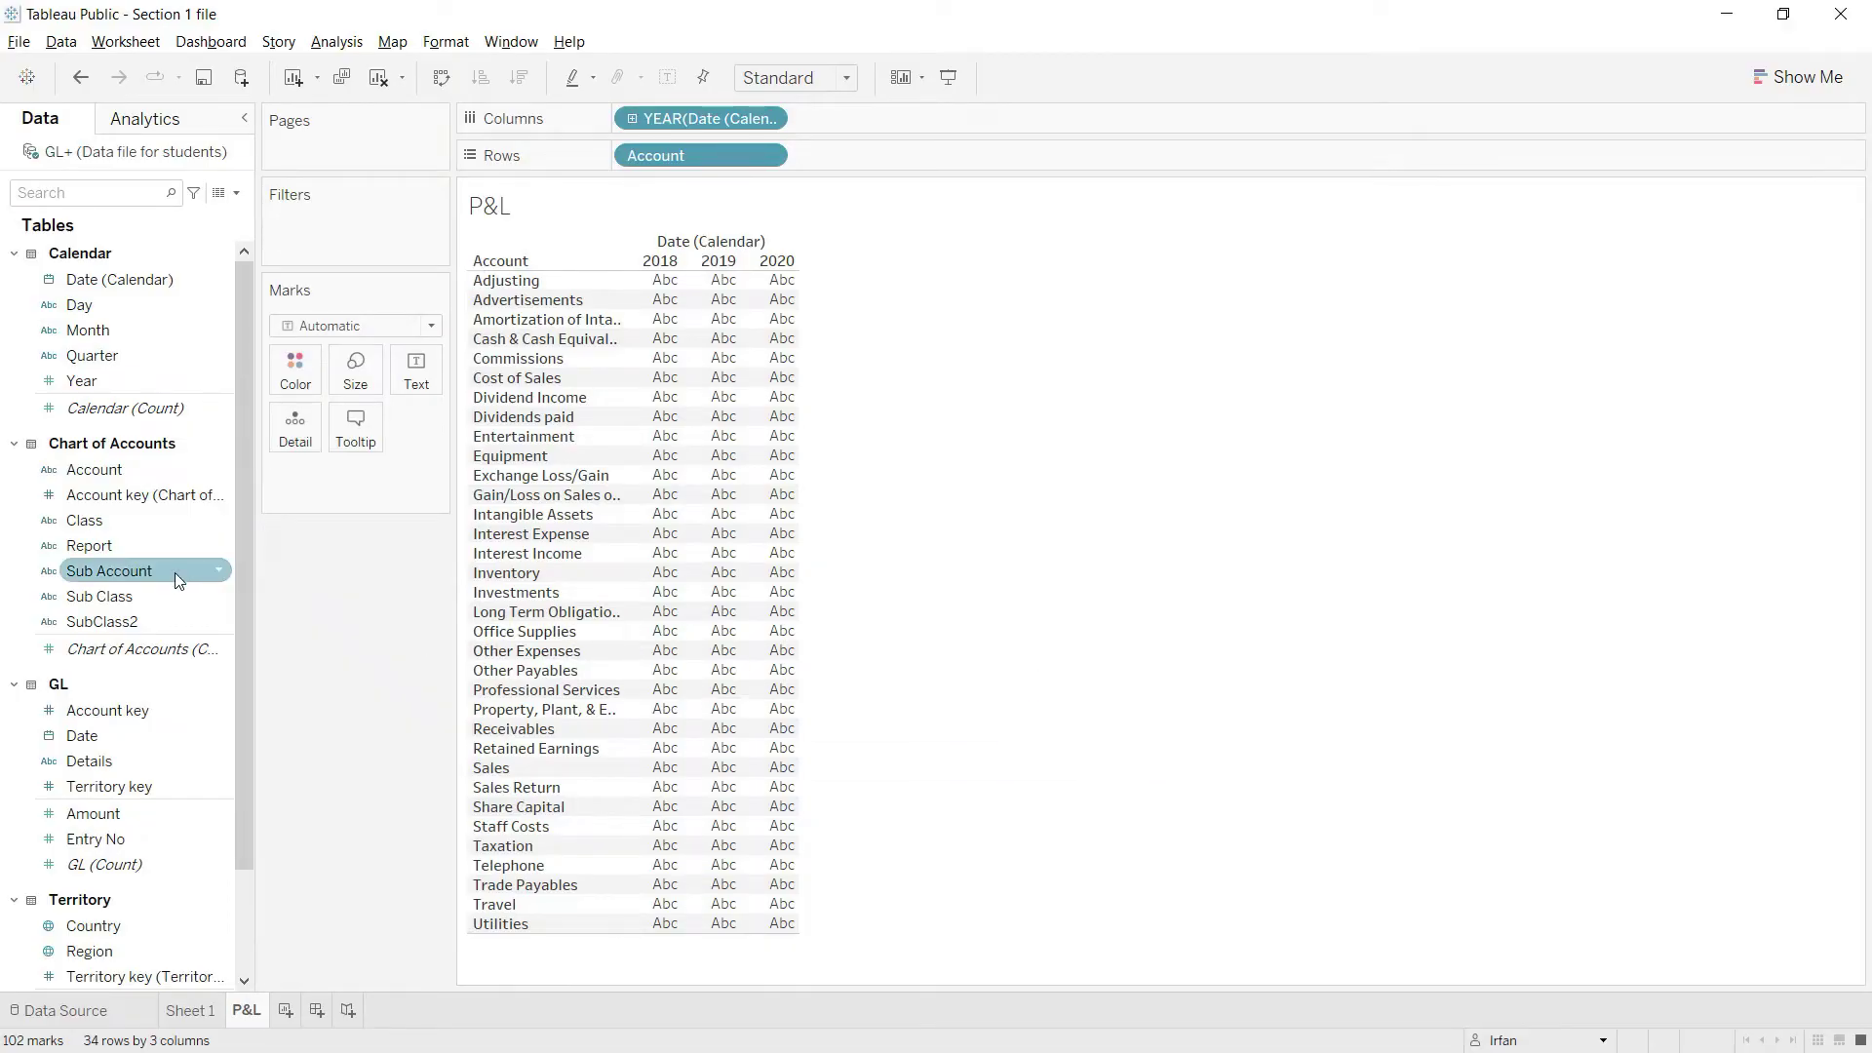
left_click_drag(114, 547, 355, 227)
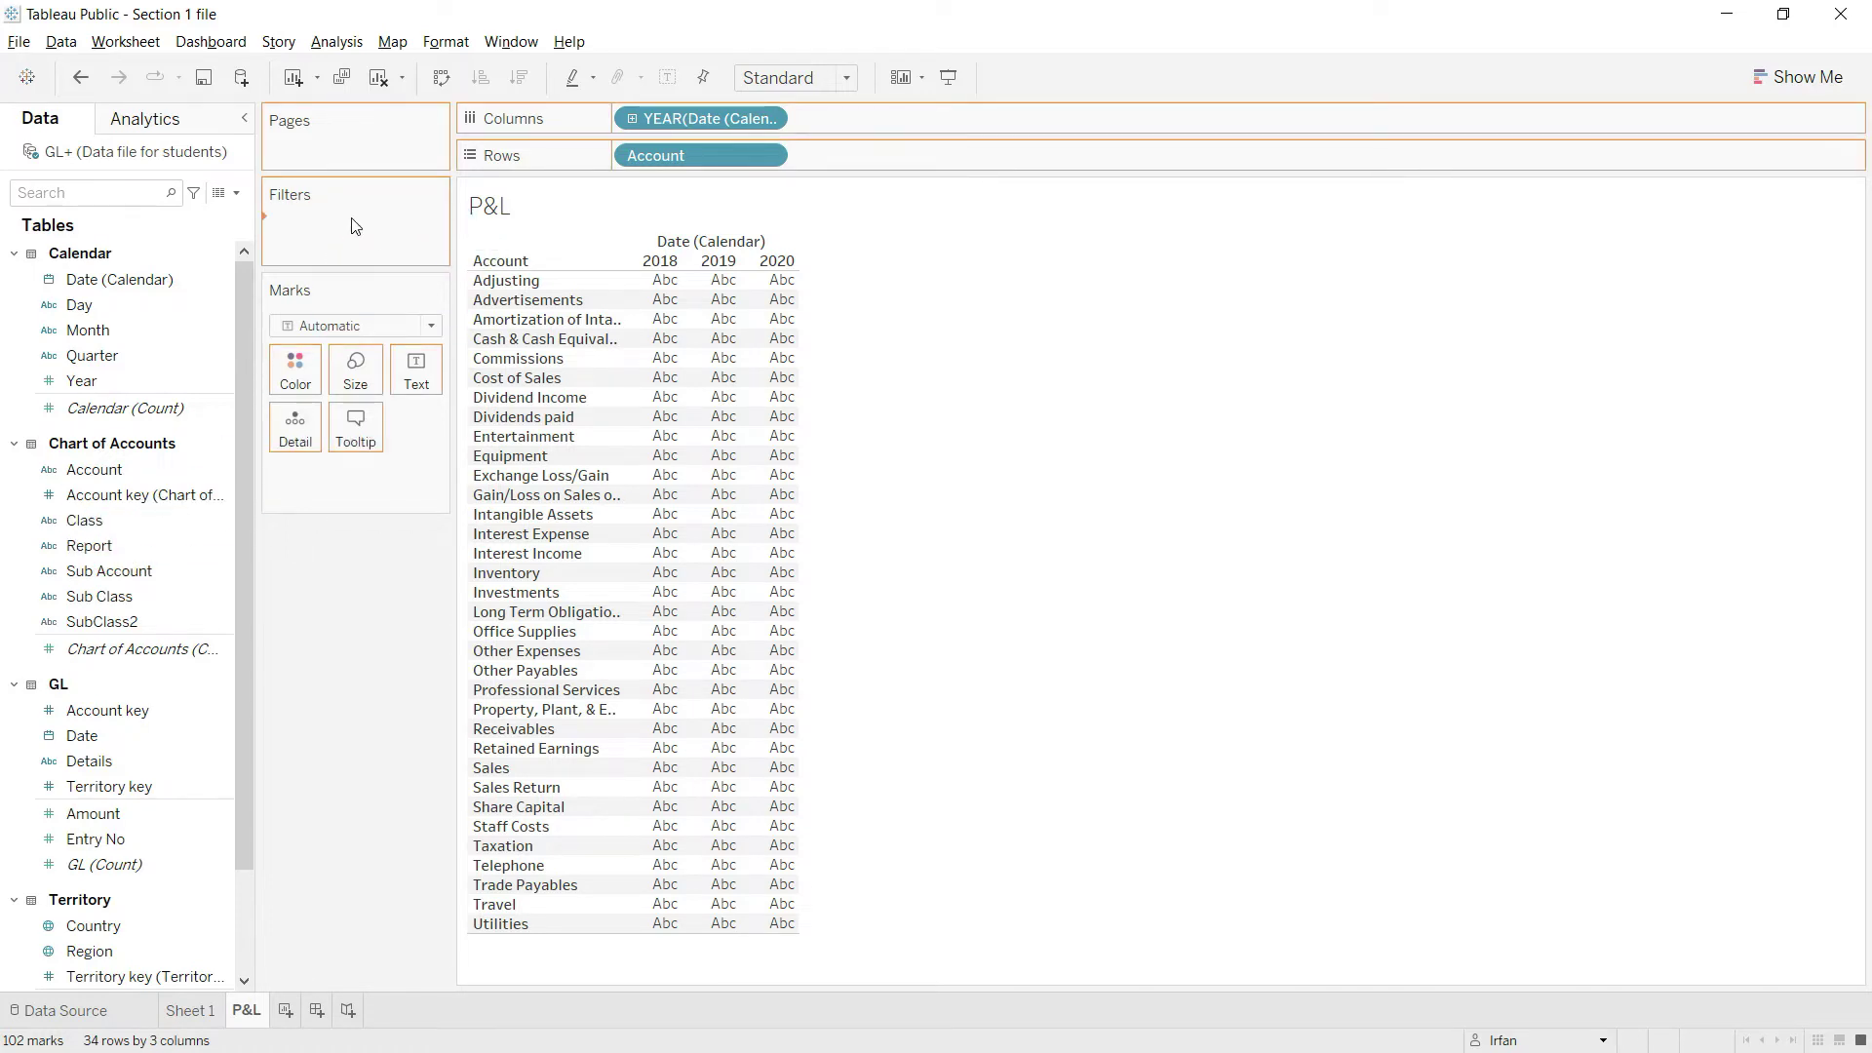
left_click_drag(408, 291, 390, 239)
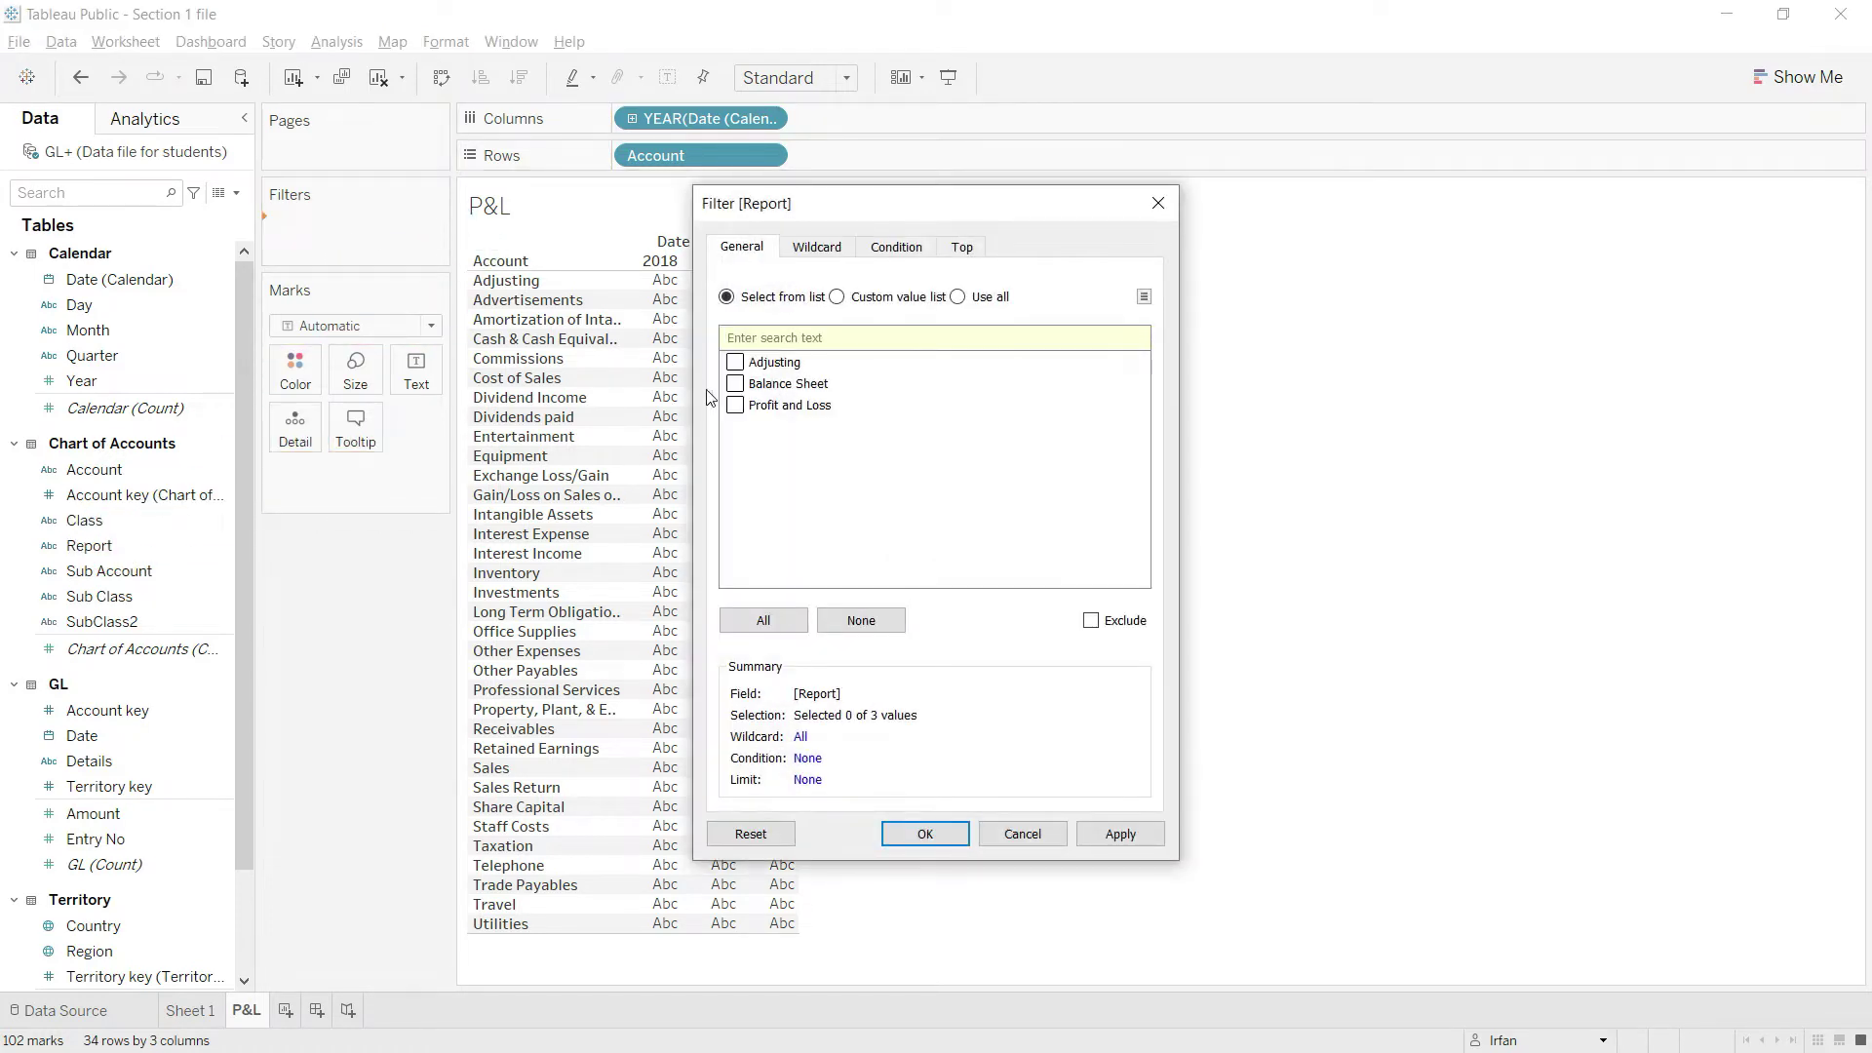
left_click(735, 405)
left_click(1123, 836)
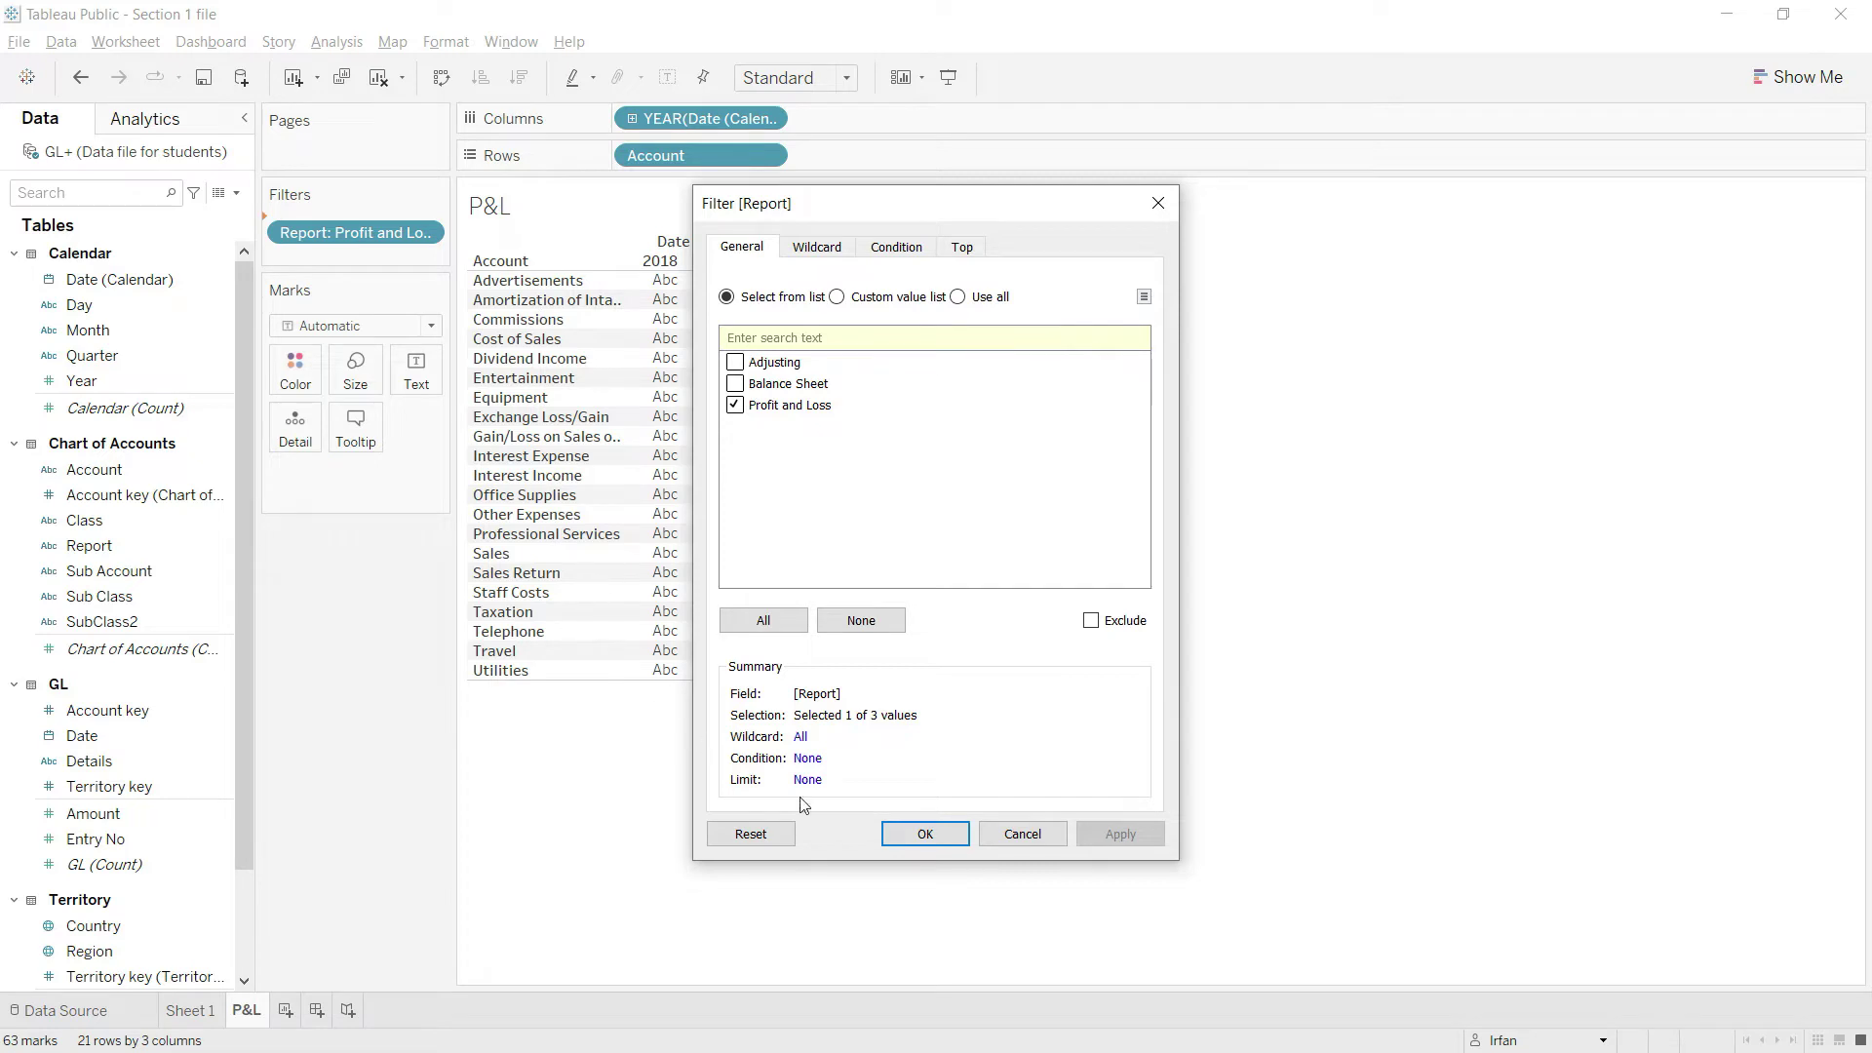
left_click(925, 836)
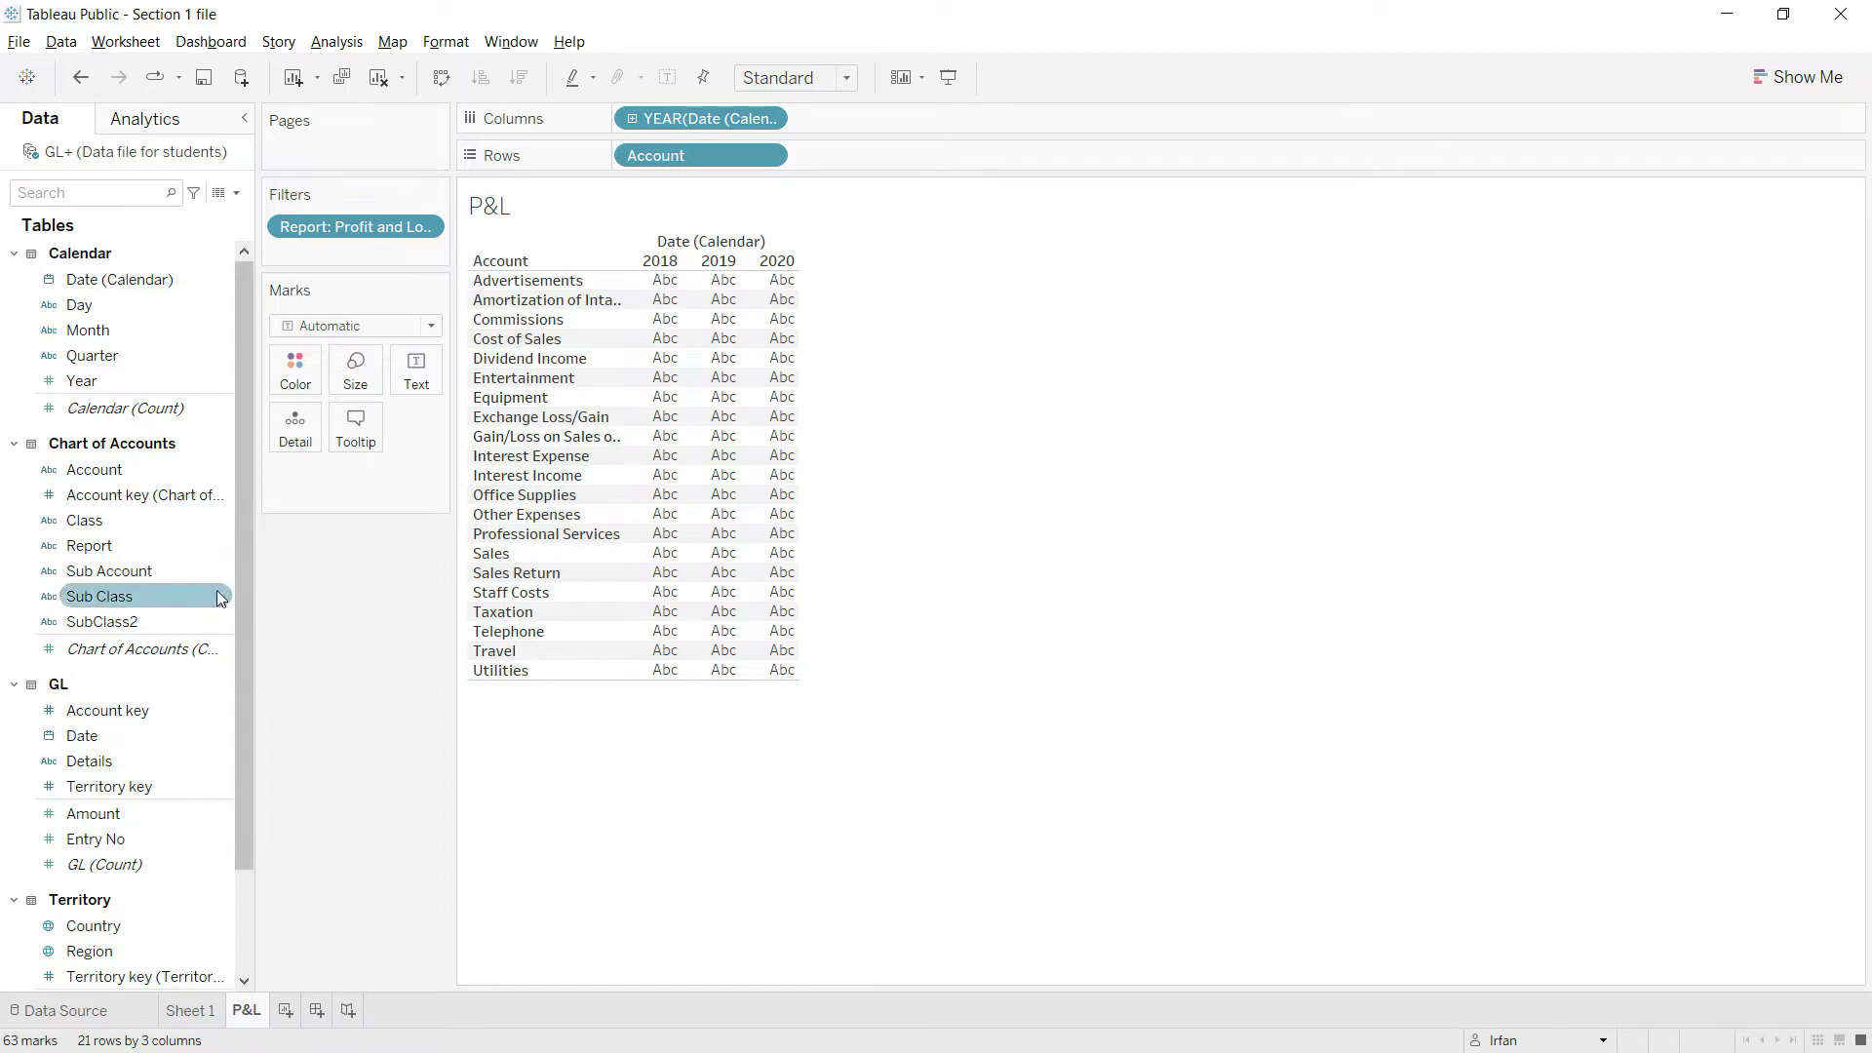
Step: Fill the table with the GL Amount as text and group the rows by Class ahead of Account
scroll(234, 585, "down", 3)
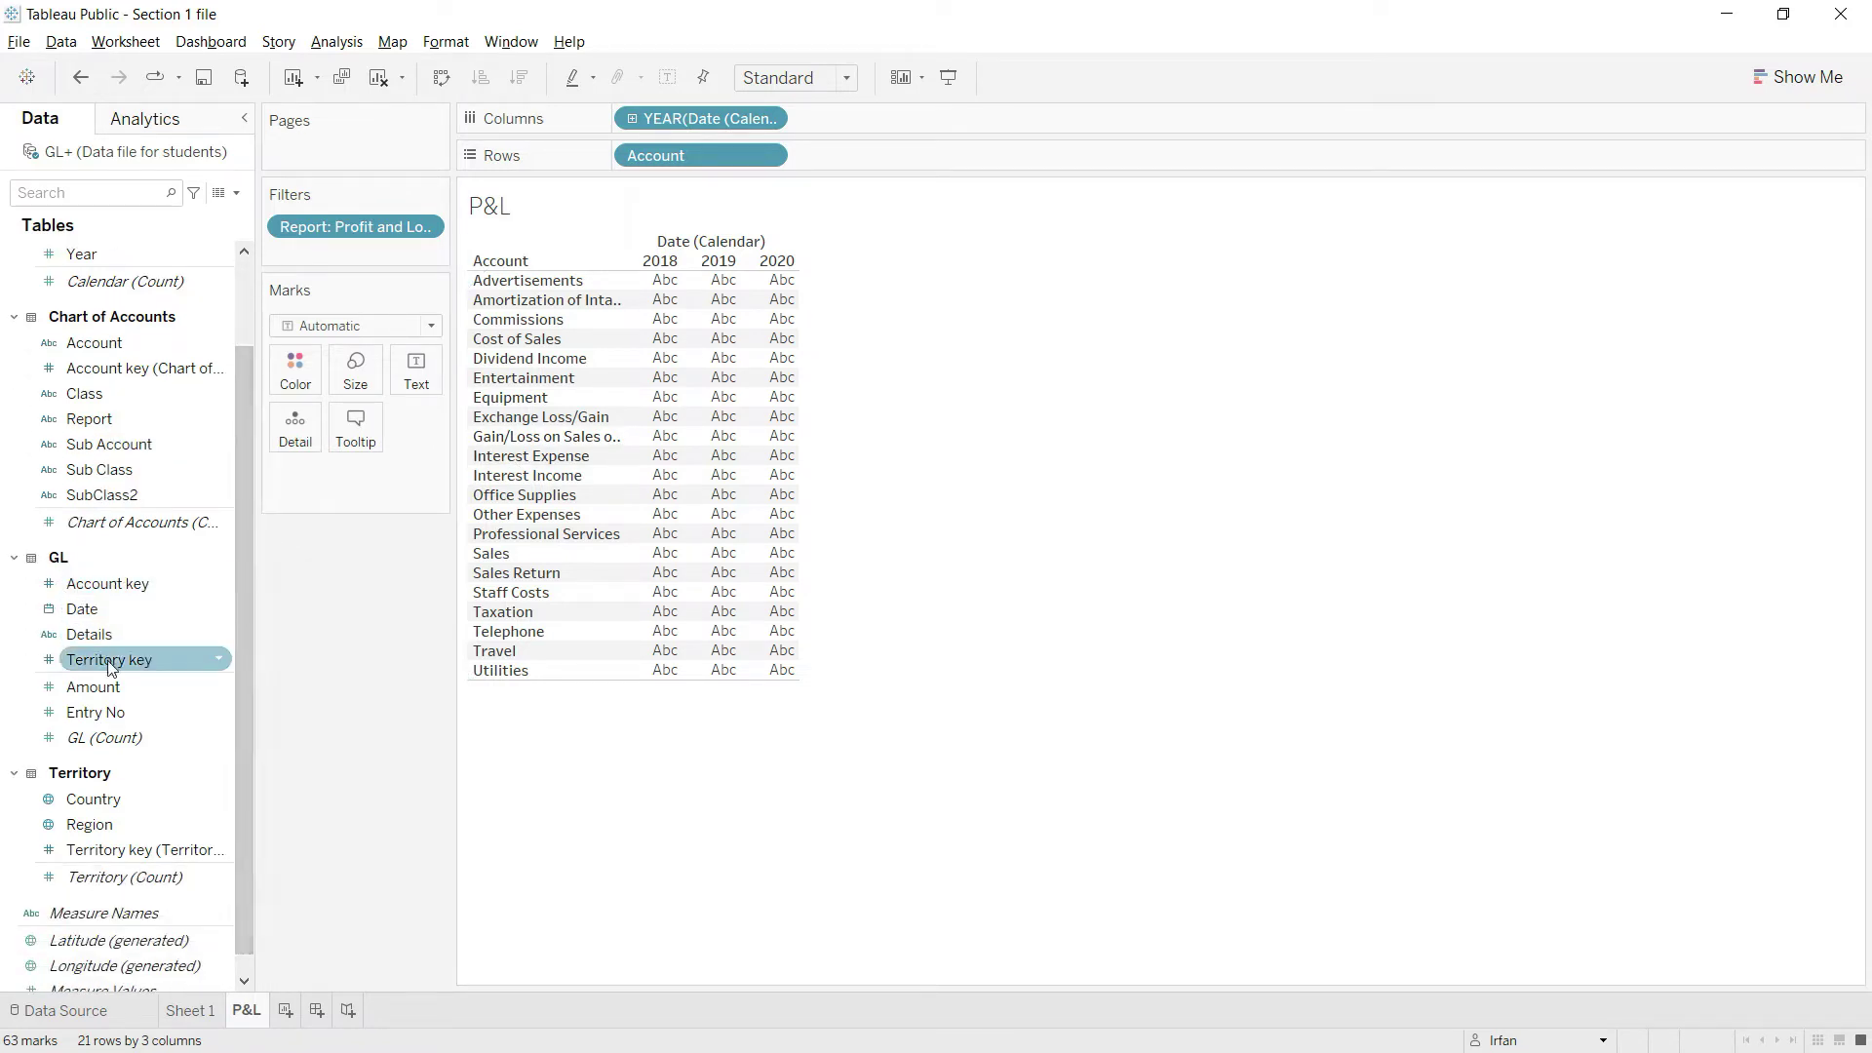
left_click_drag(100, 689, 424, 377)
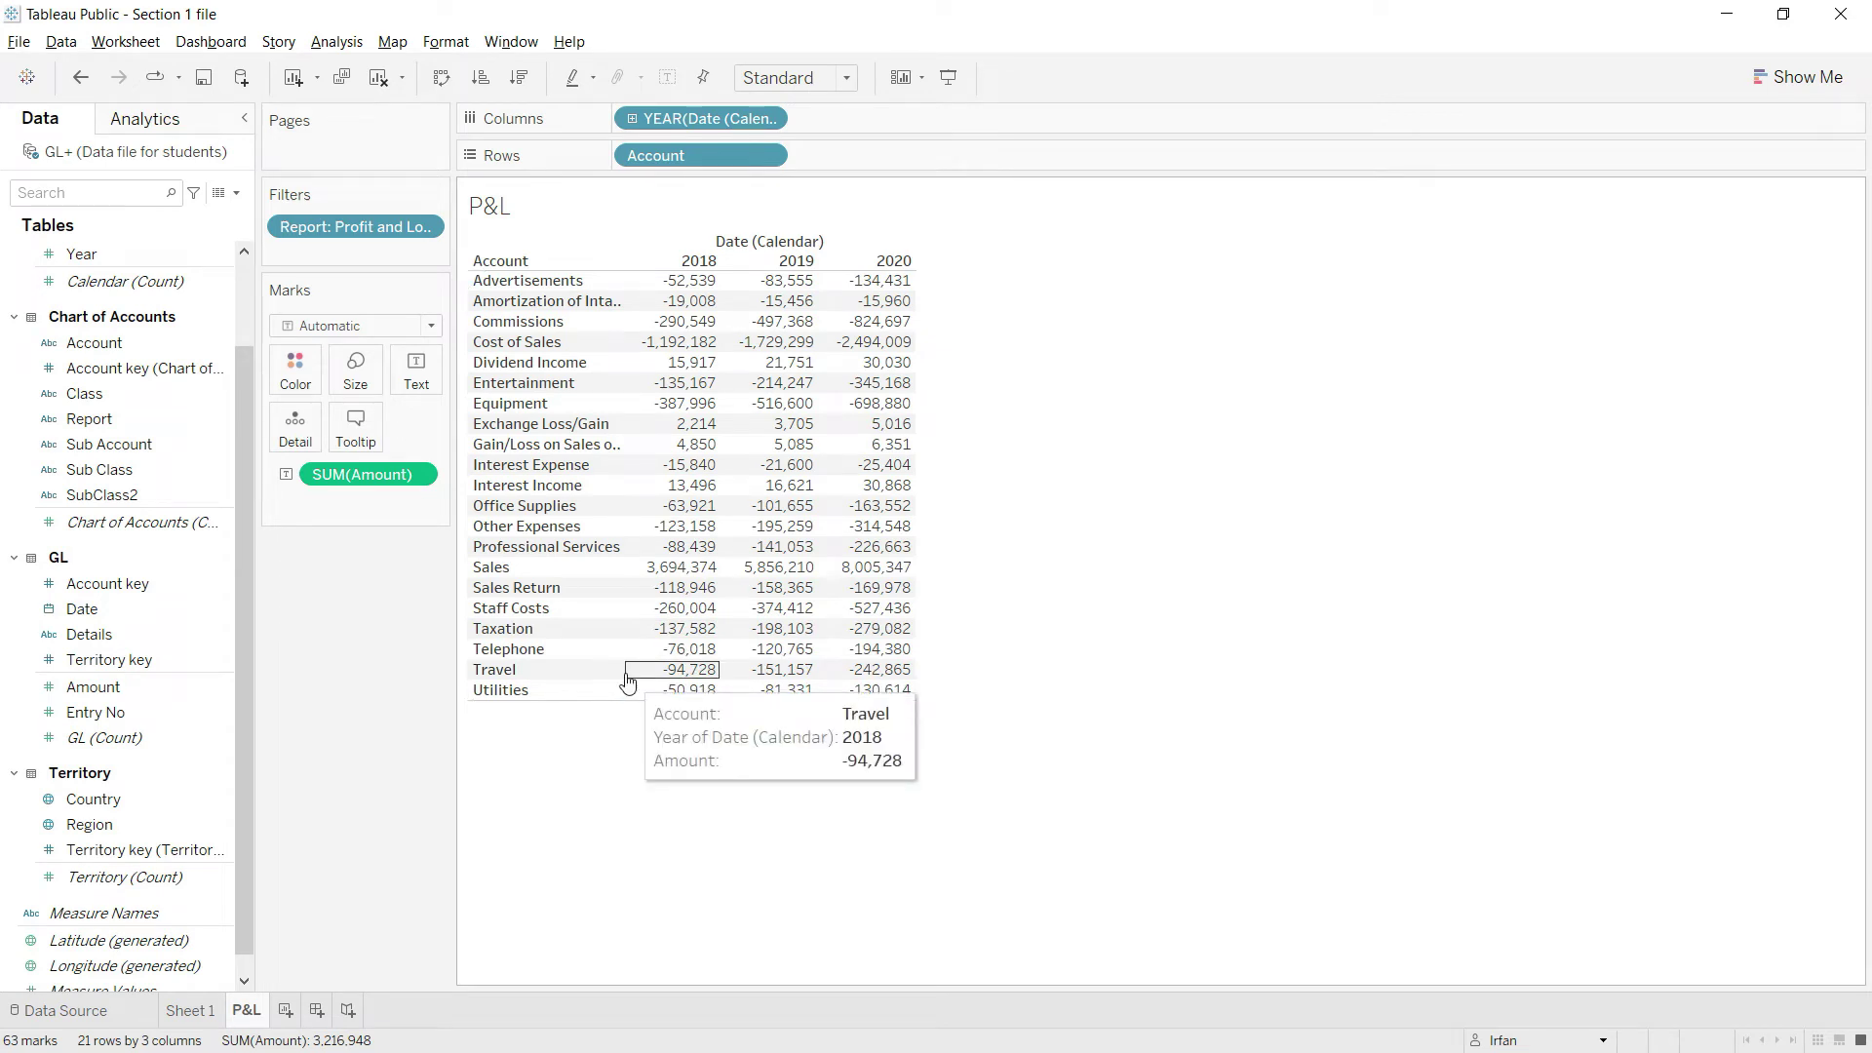
left_click(240, 427)
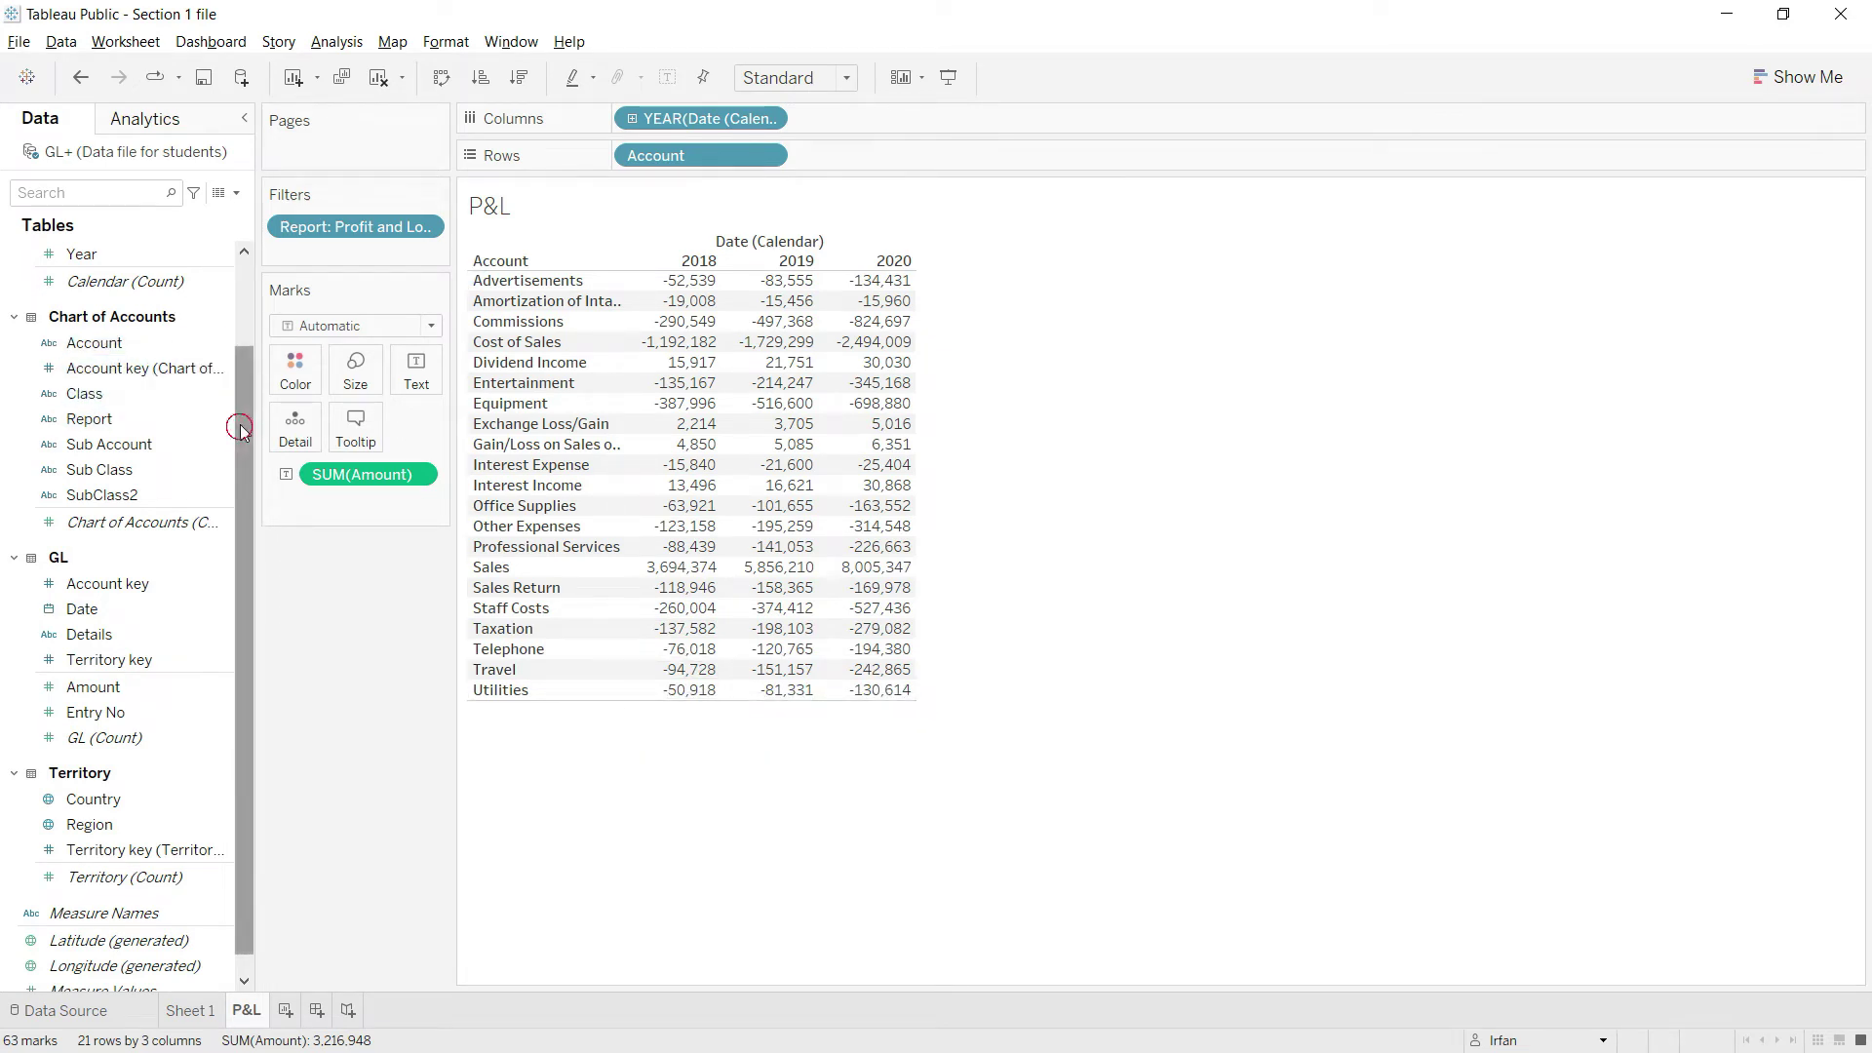
left_click_drag(239, 427, 241, 406)
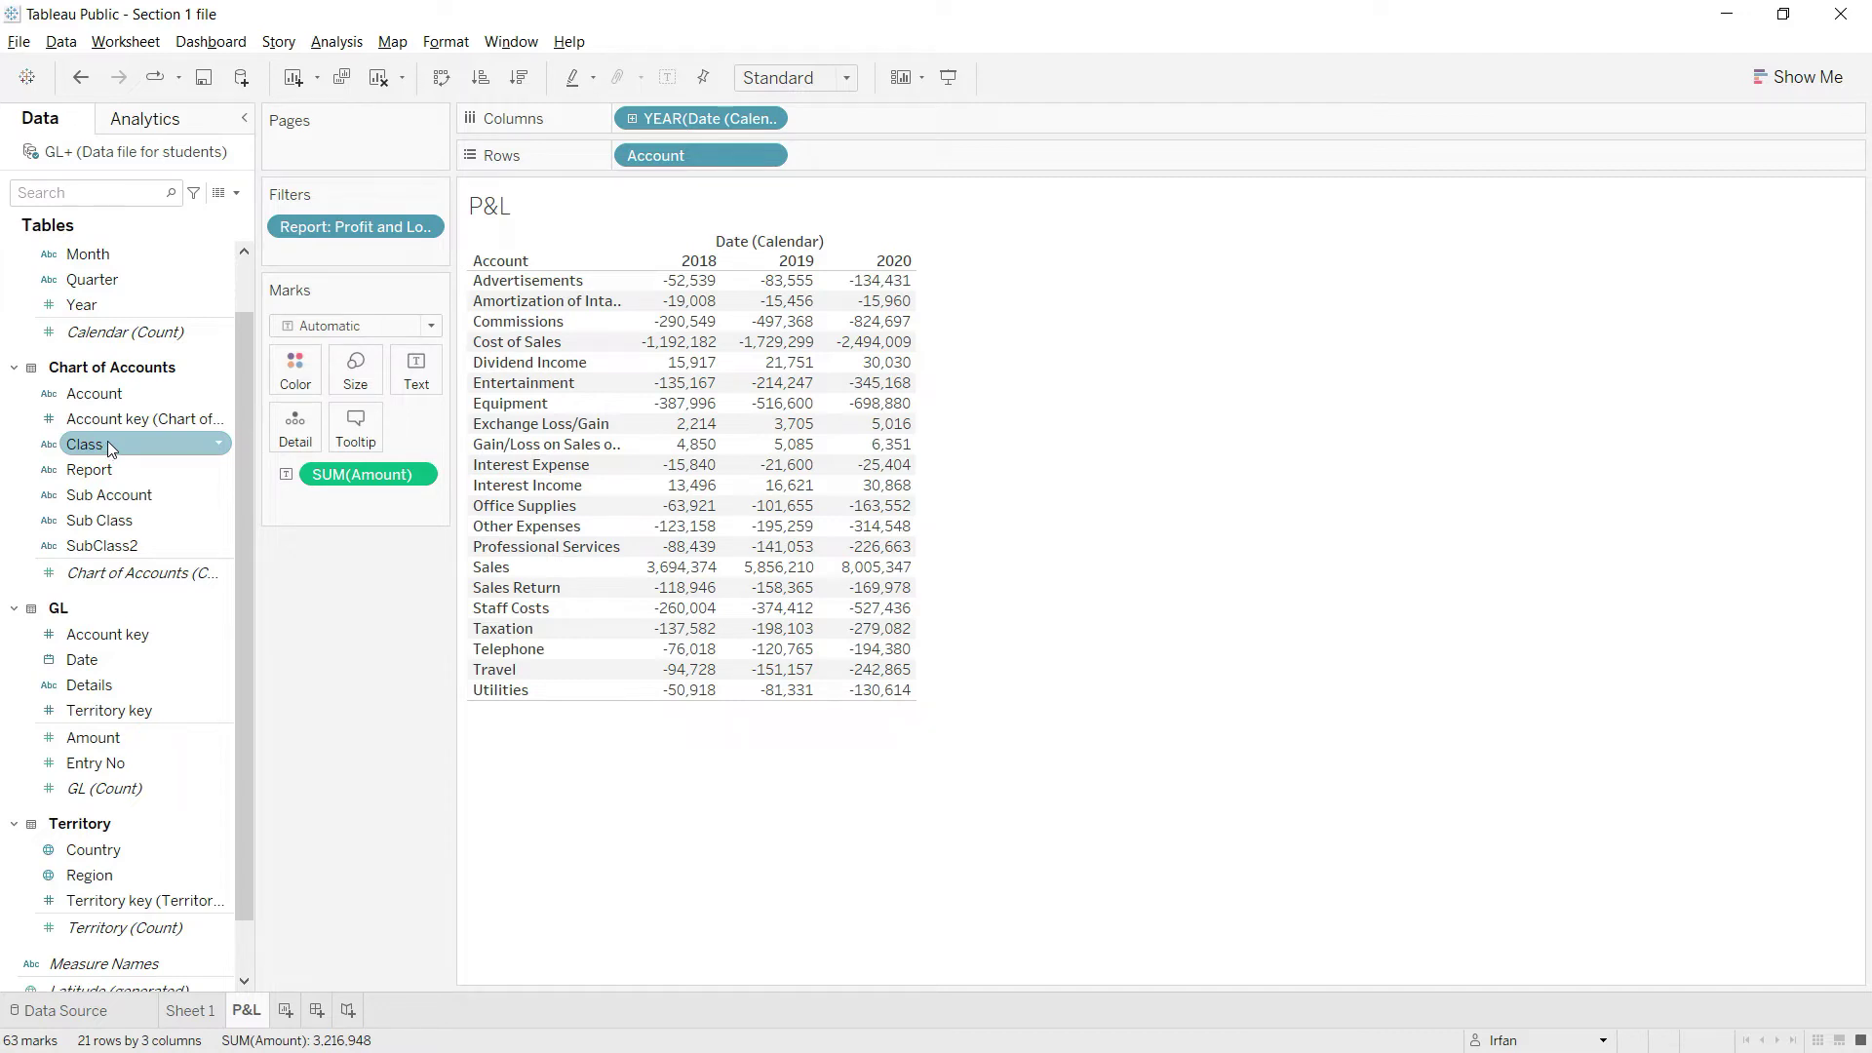
left_click_drag(110, 448, 620, 158)
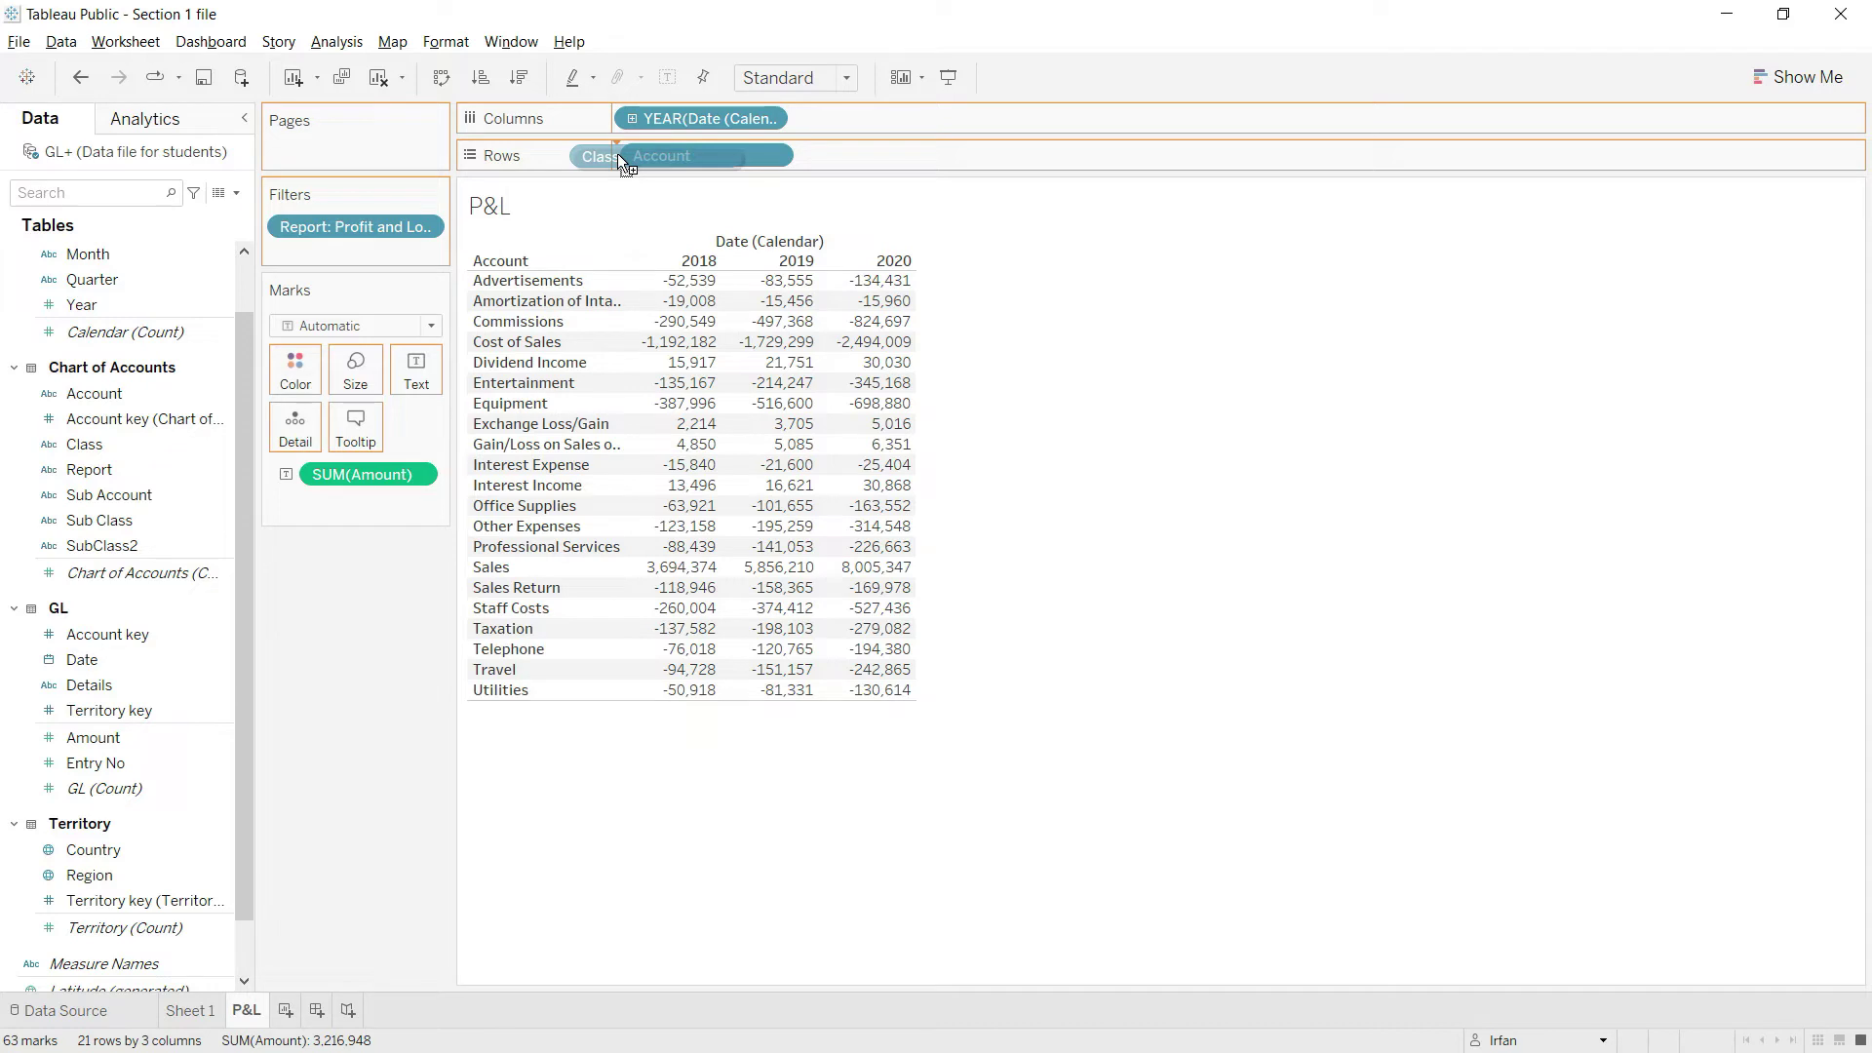
left_click_drag(621, 159, 621, 157)
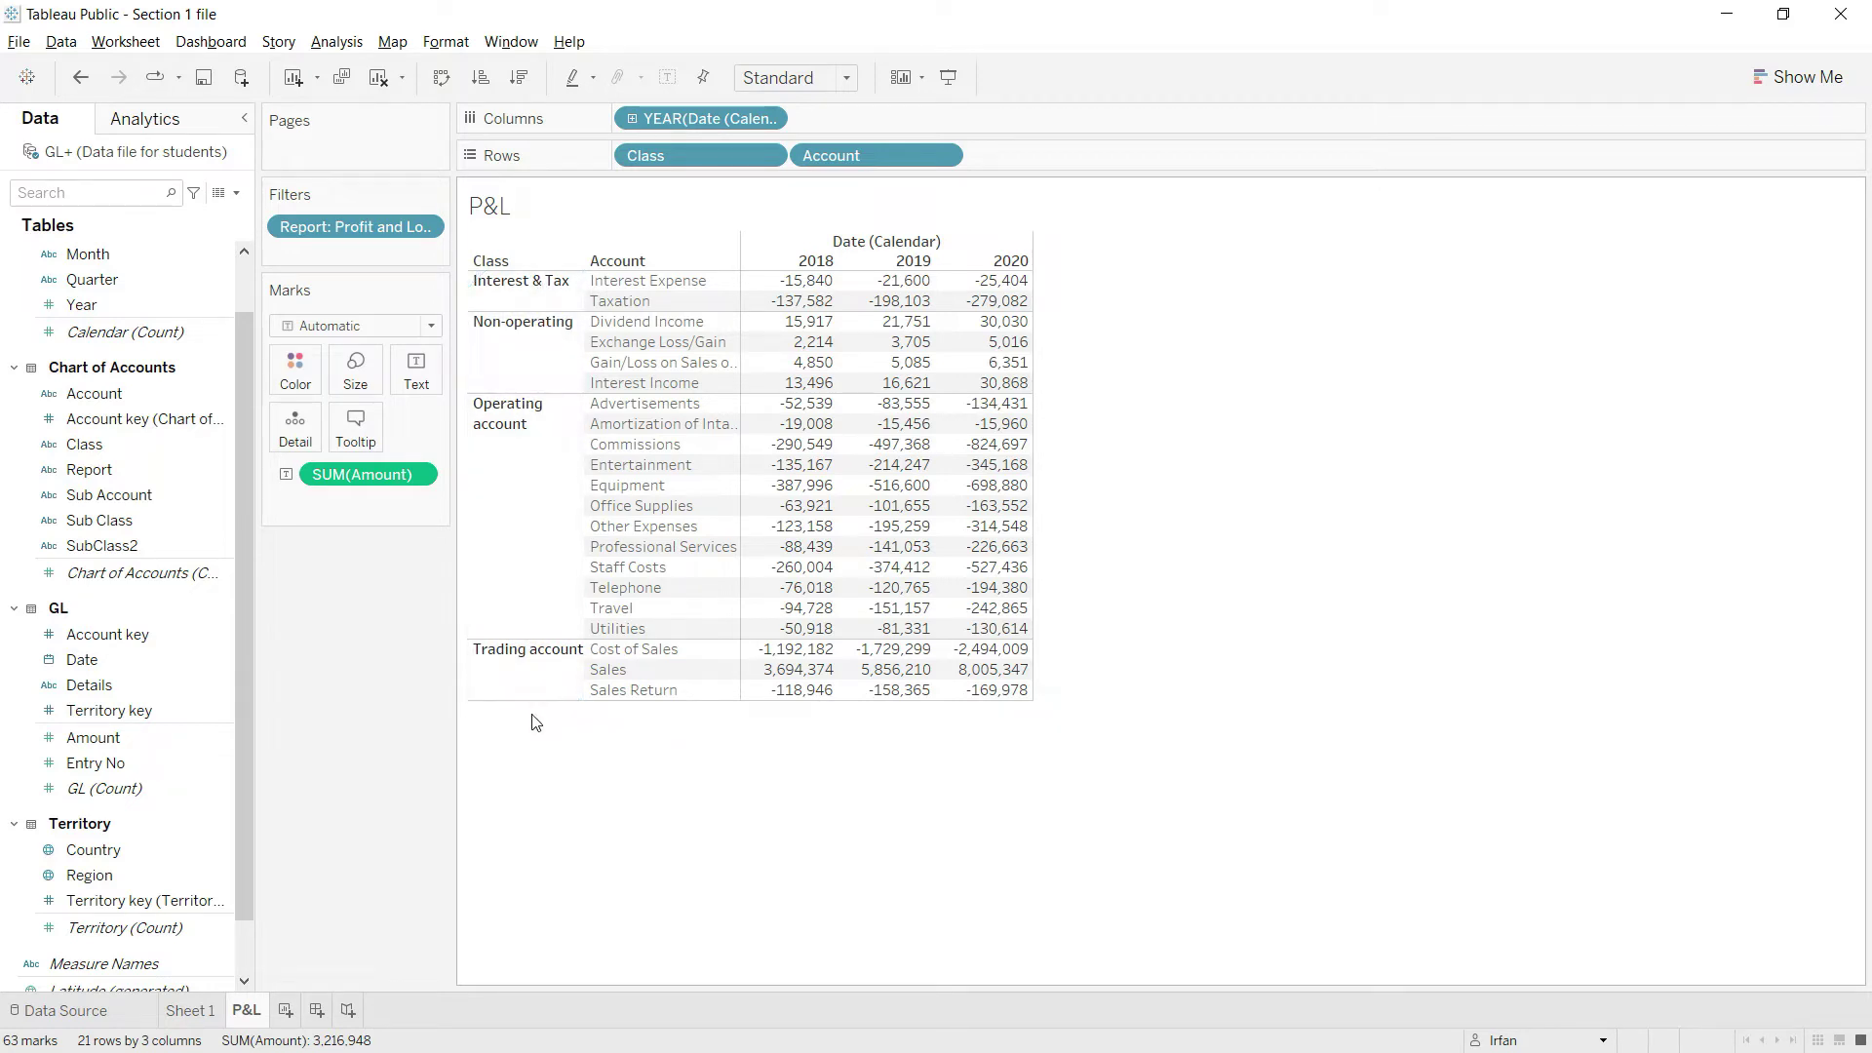
Step: Switch the Class sort to Manual and place Trading account first
left_click(575, 260)
right_click(529, 260)
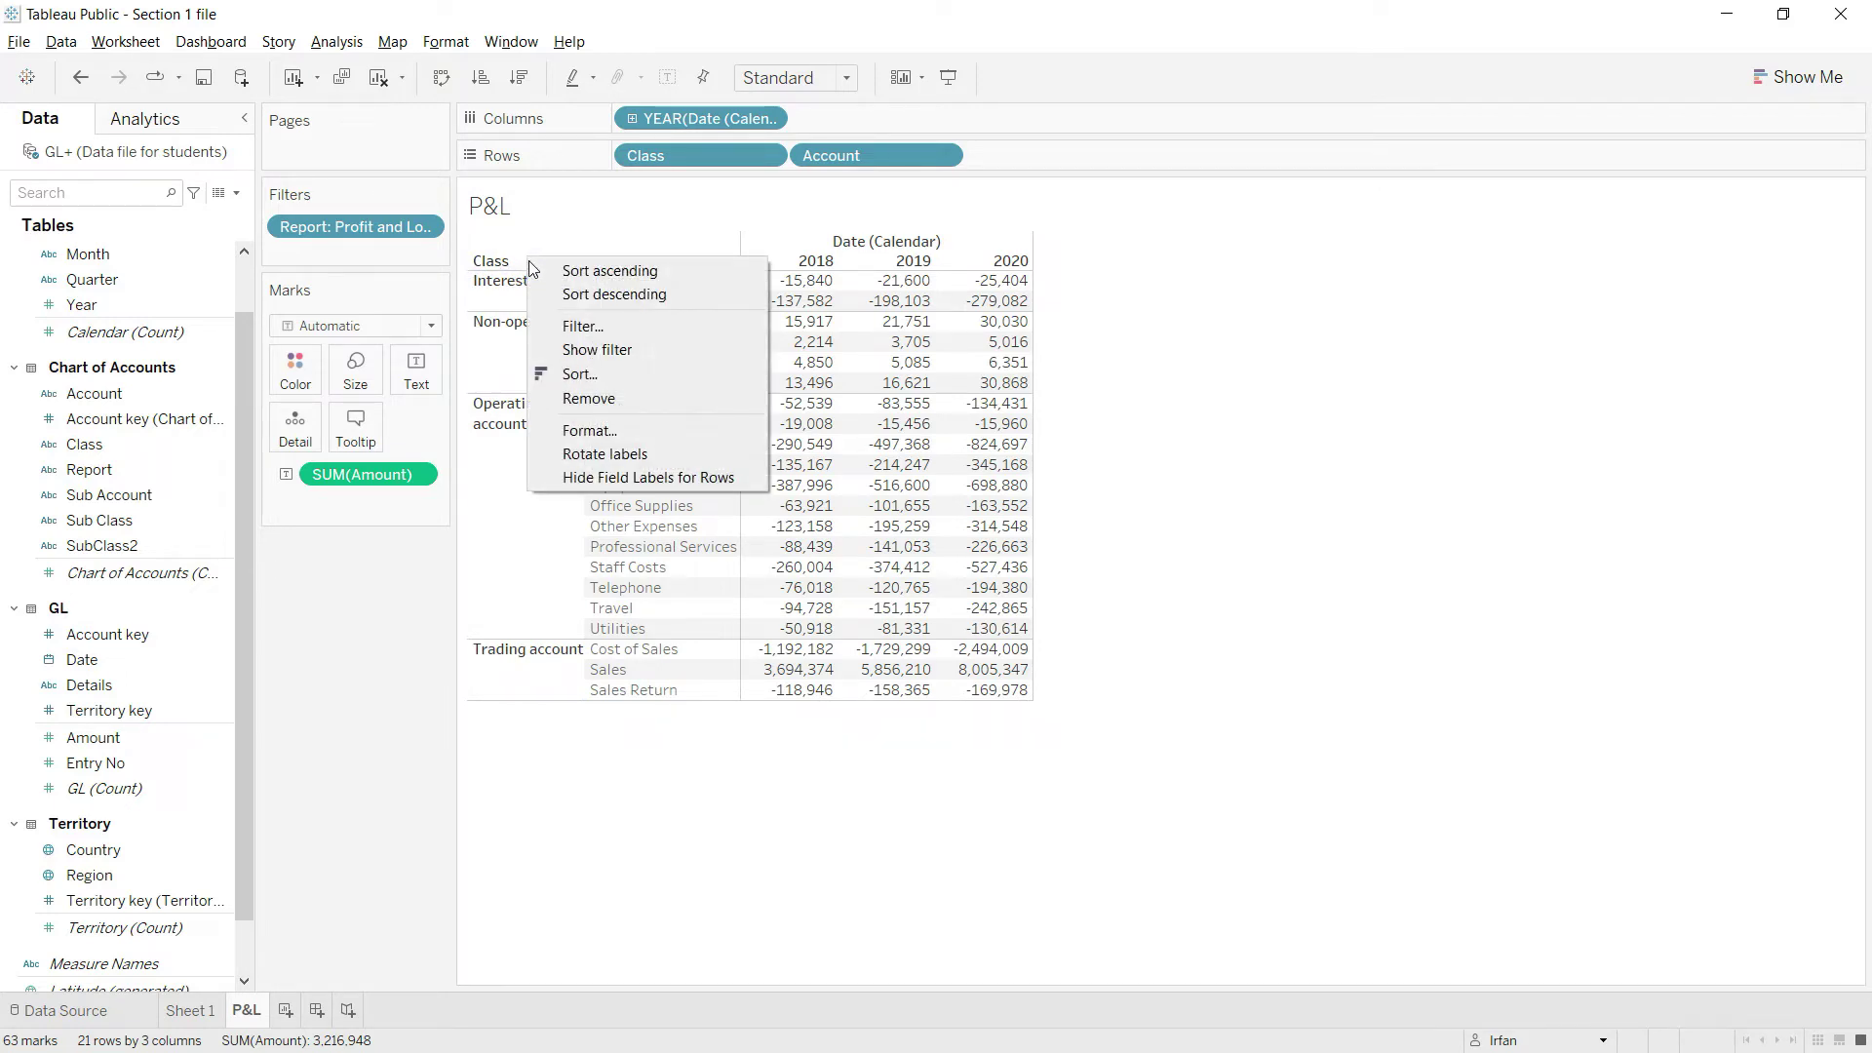
left_click(577, 372)
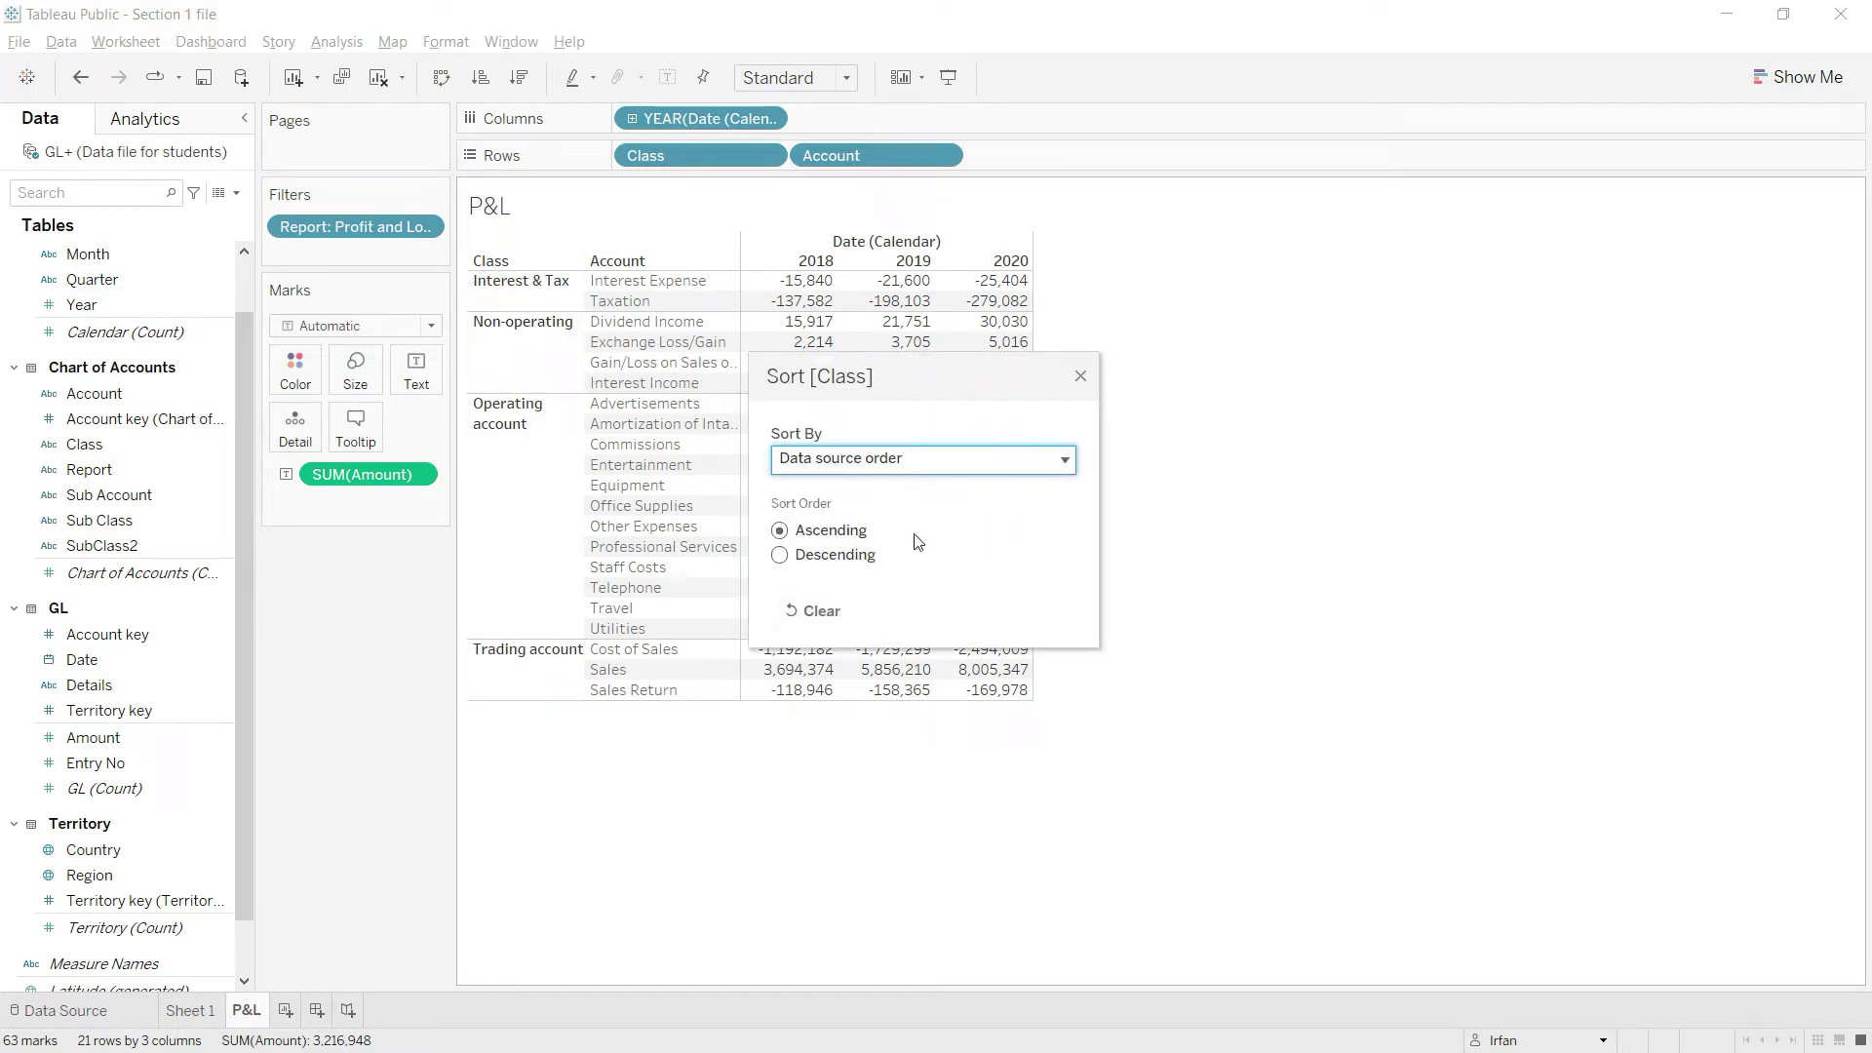
left_click(1063, 461)
left_click(828, 548)
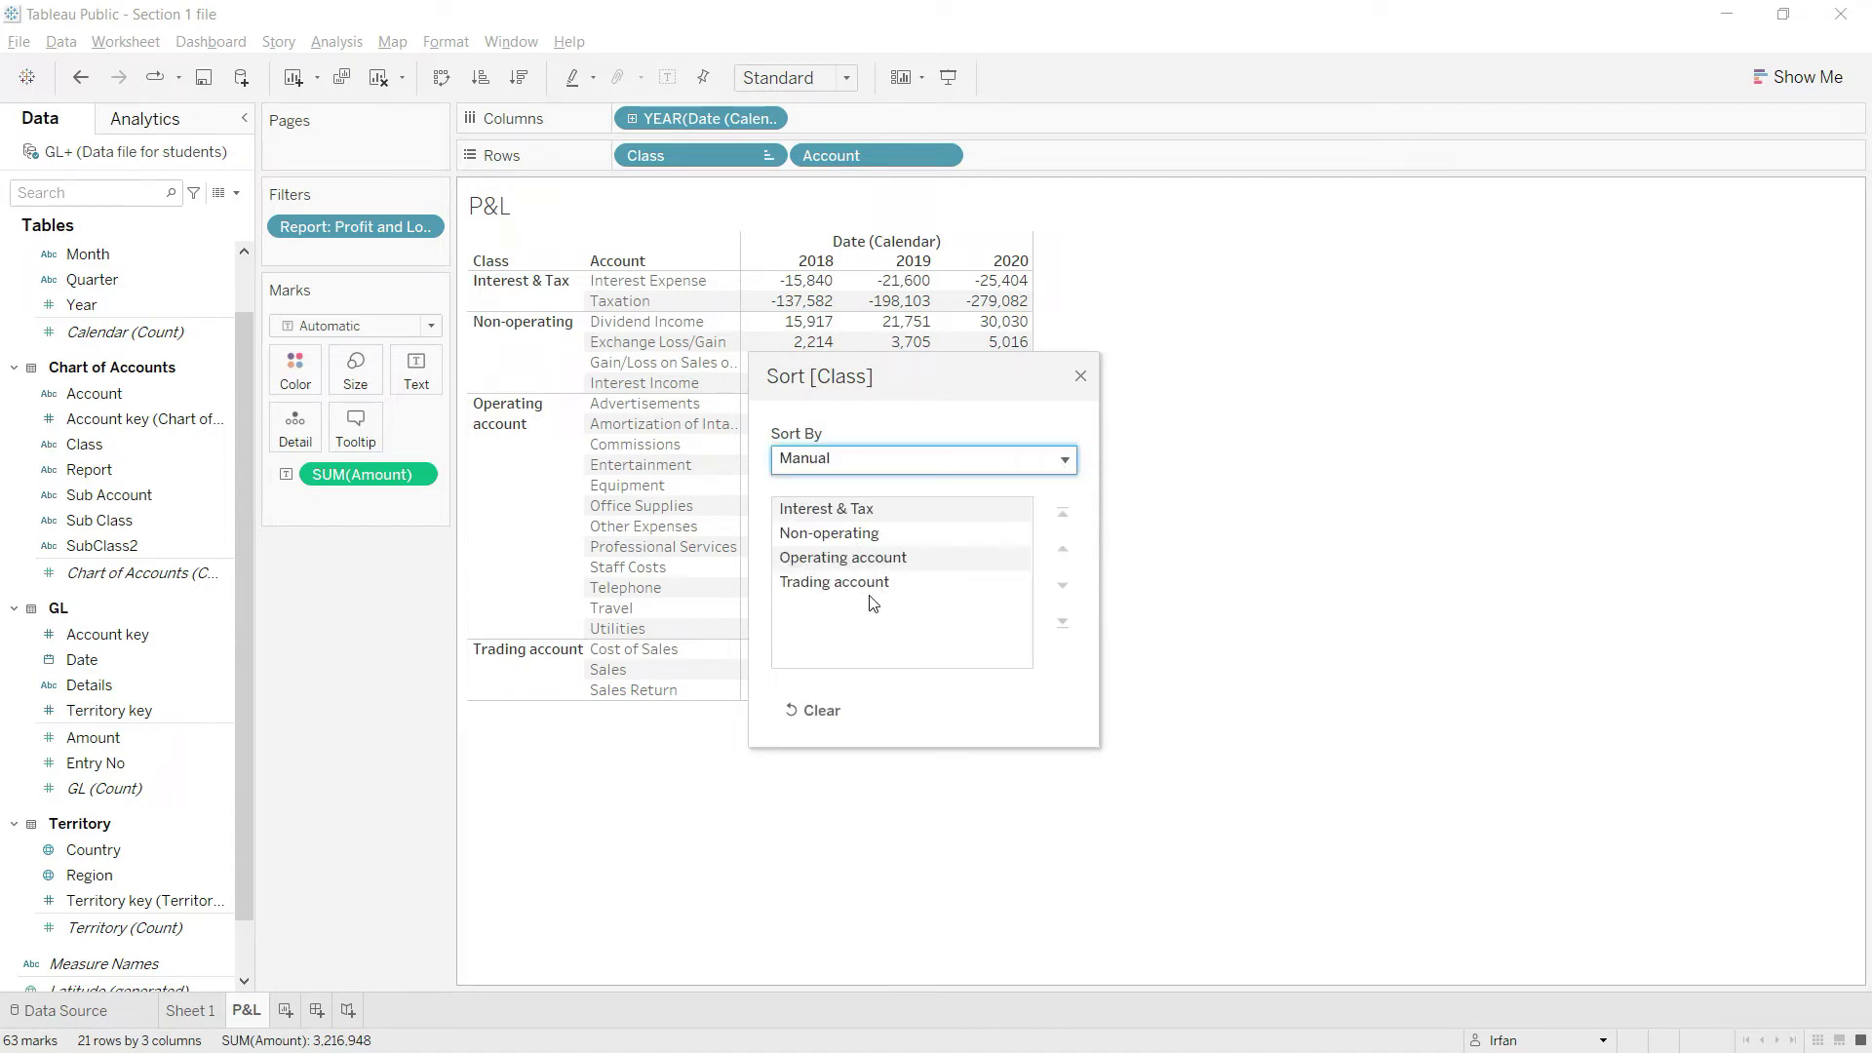
left_click(862, 583)
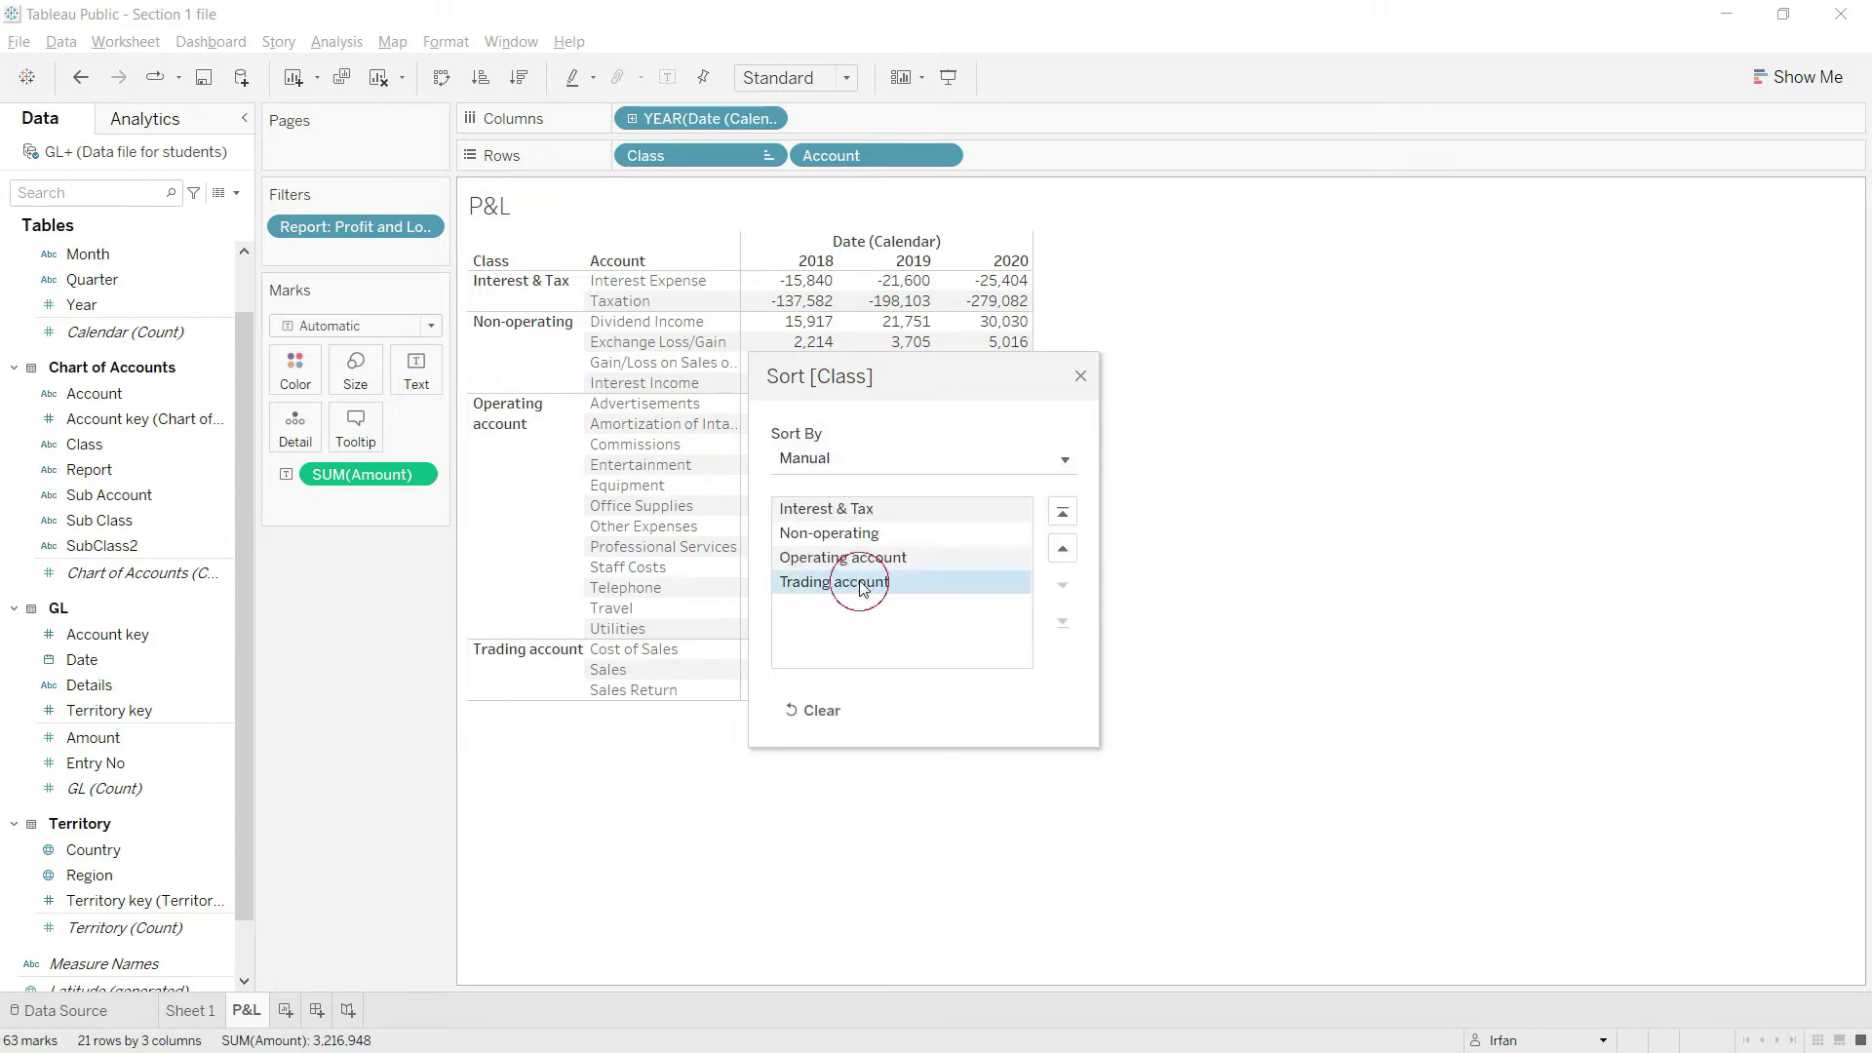
left_click(1063, 512)
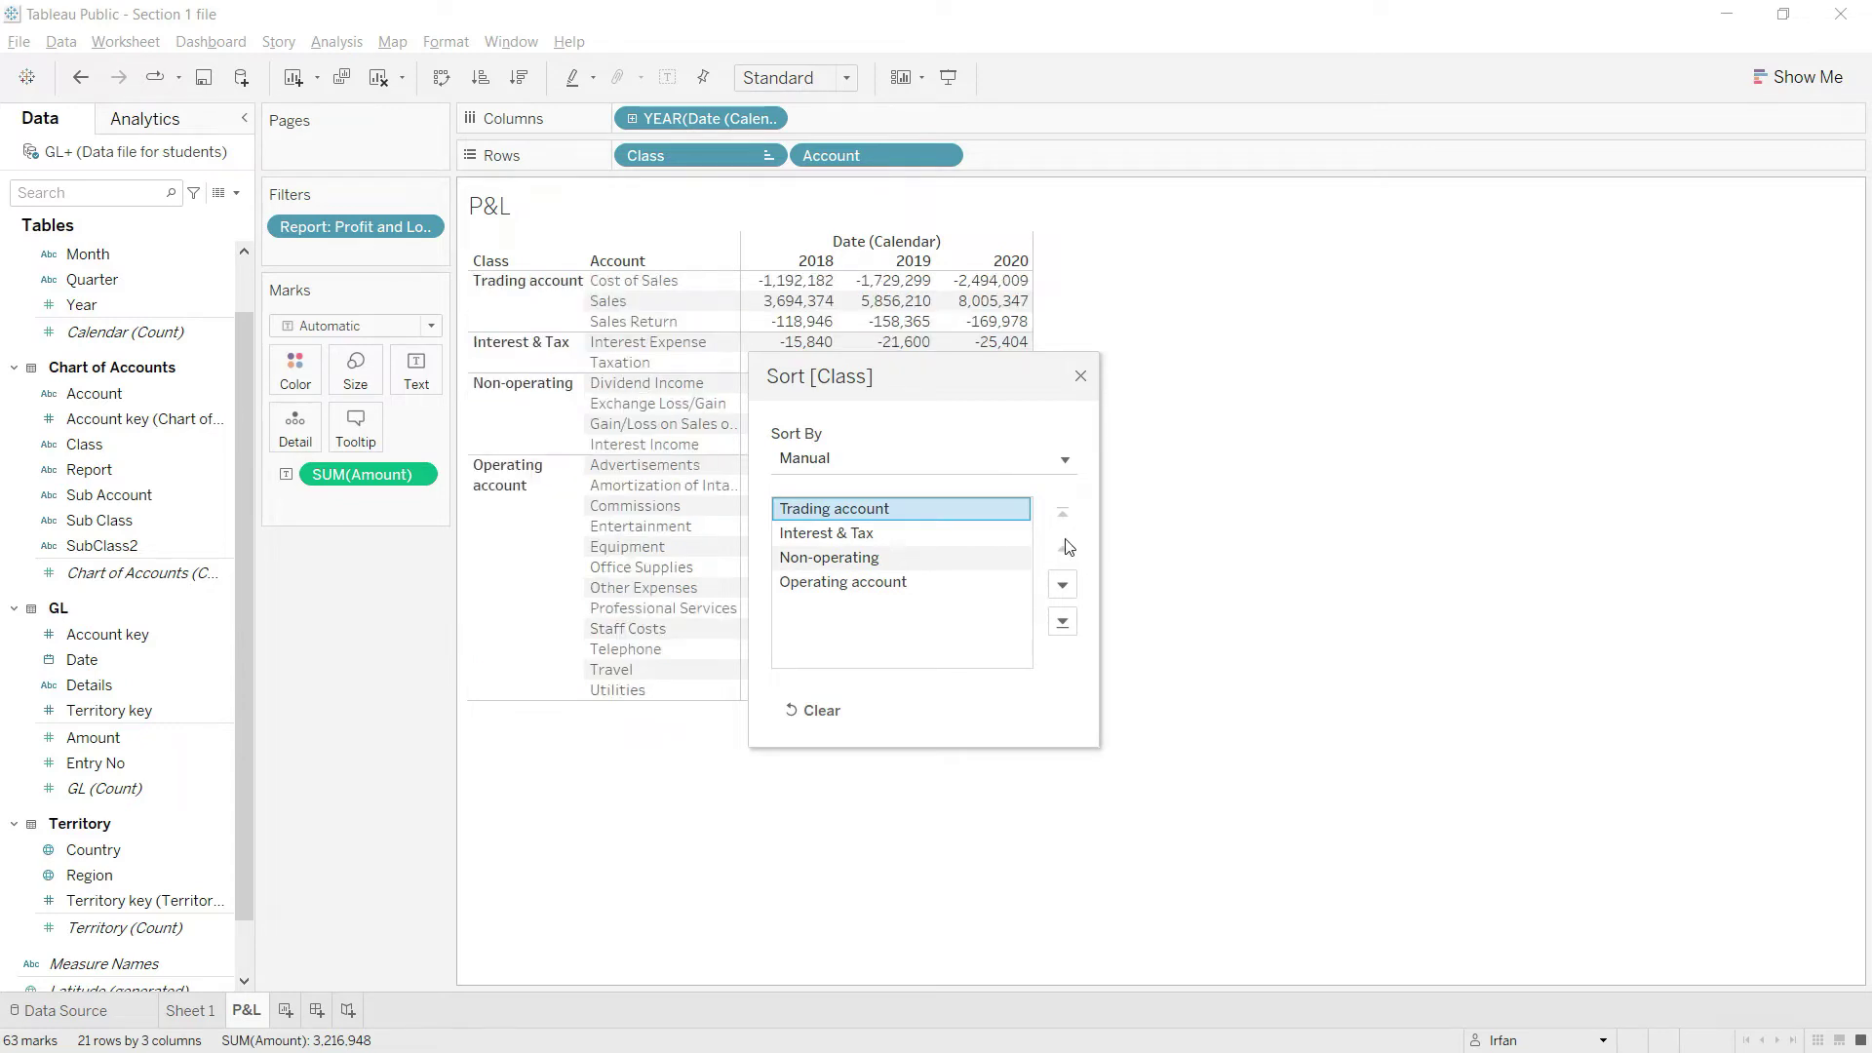
Step: Order the remaining classes as Operating account, Non-operating, Interest & Tax, and close the Class sort
left_click(973, 580)
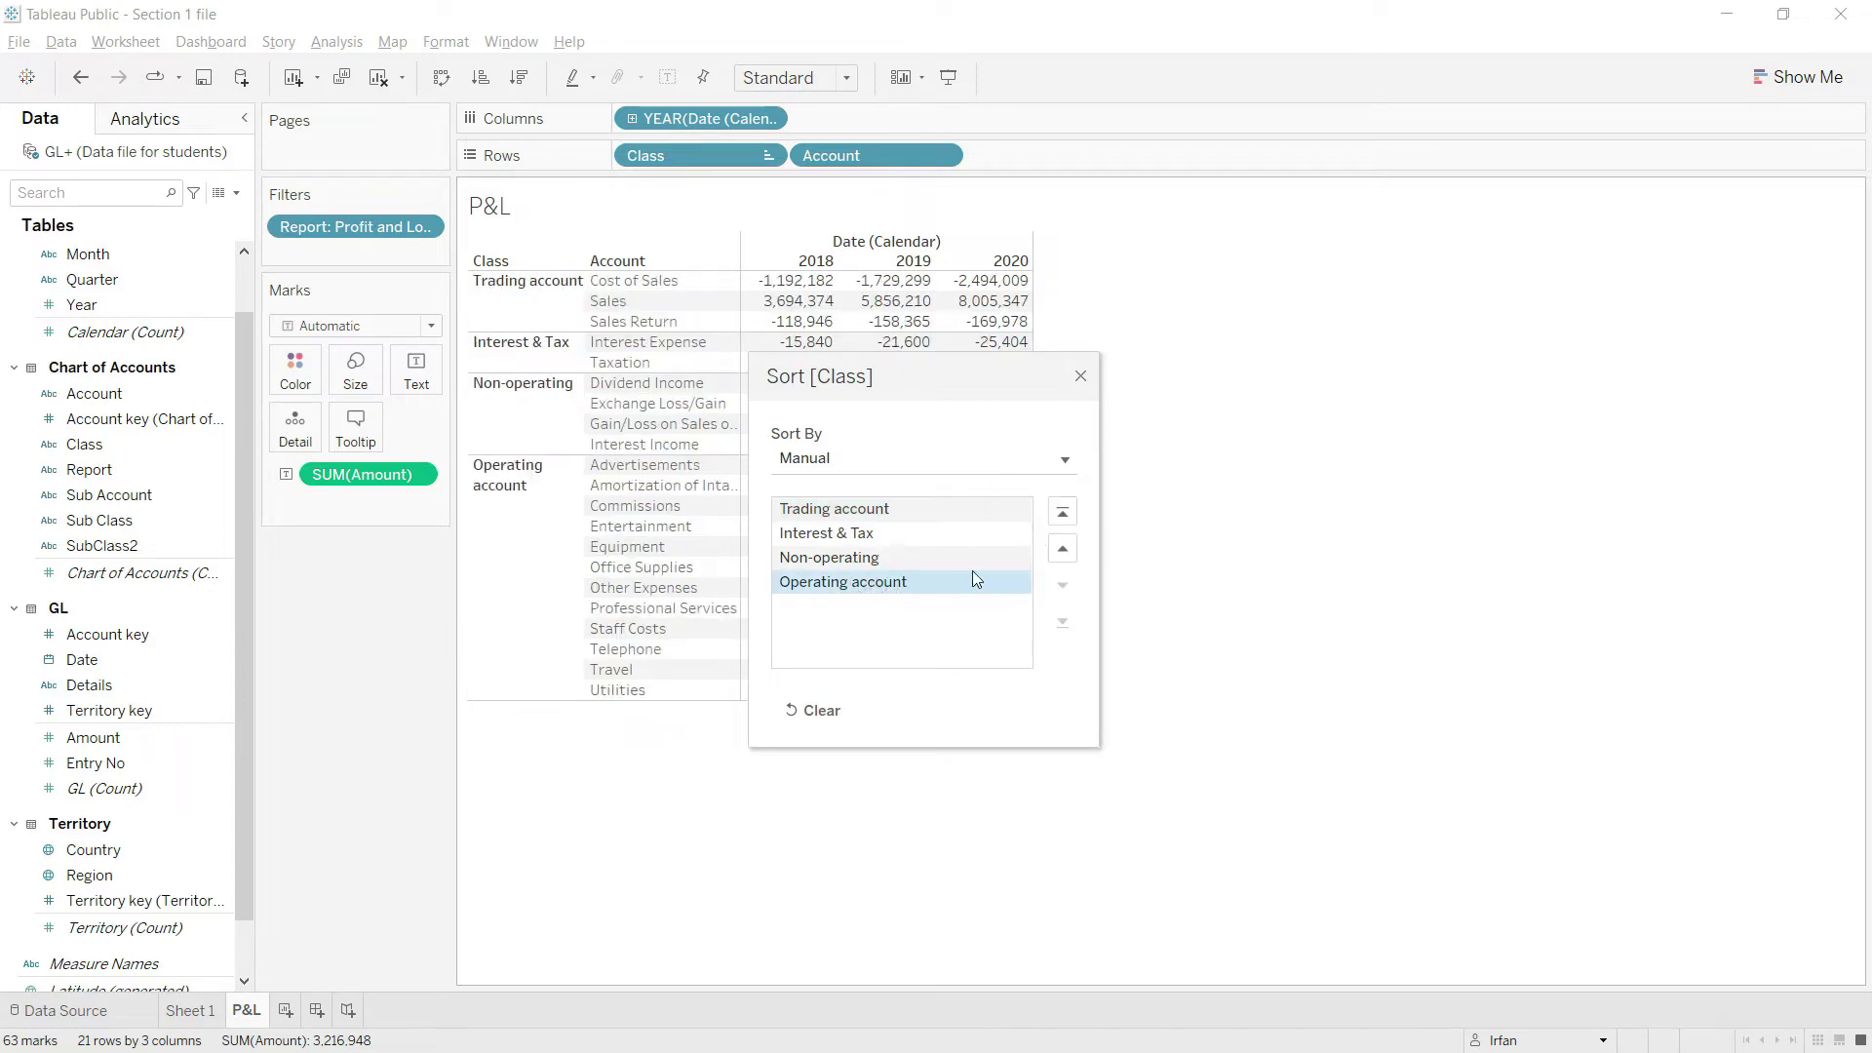
left_click(1063, 549)
left_click(1063, 549)
left_click(861, 582)
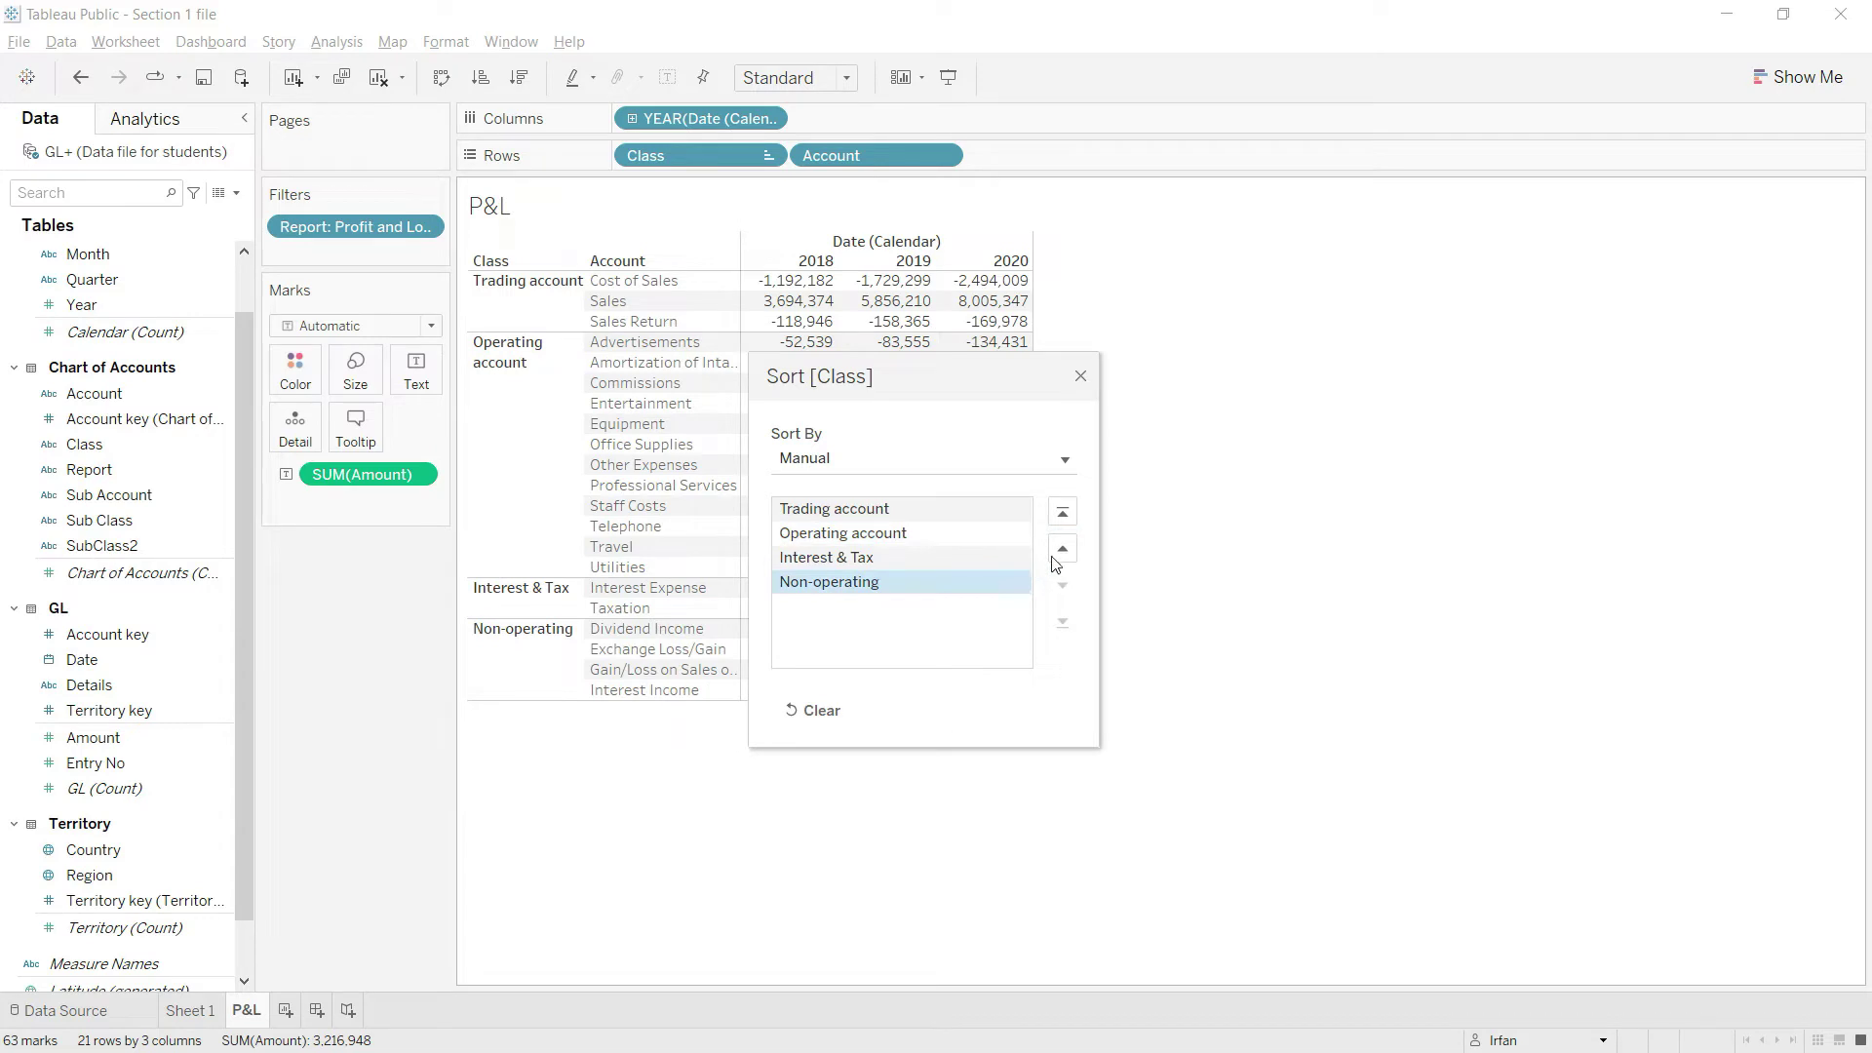
left_click(1062, 549)
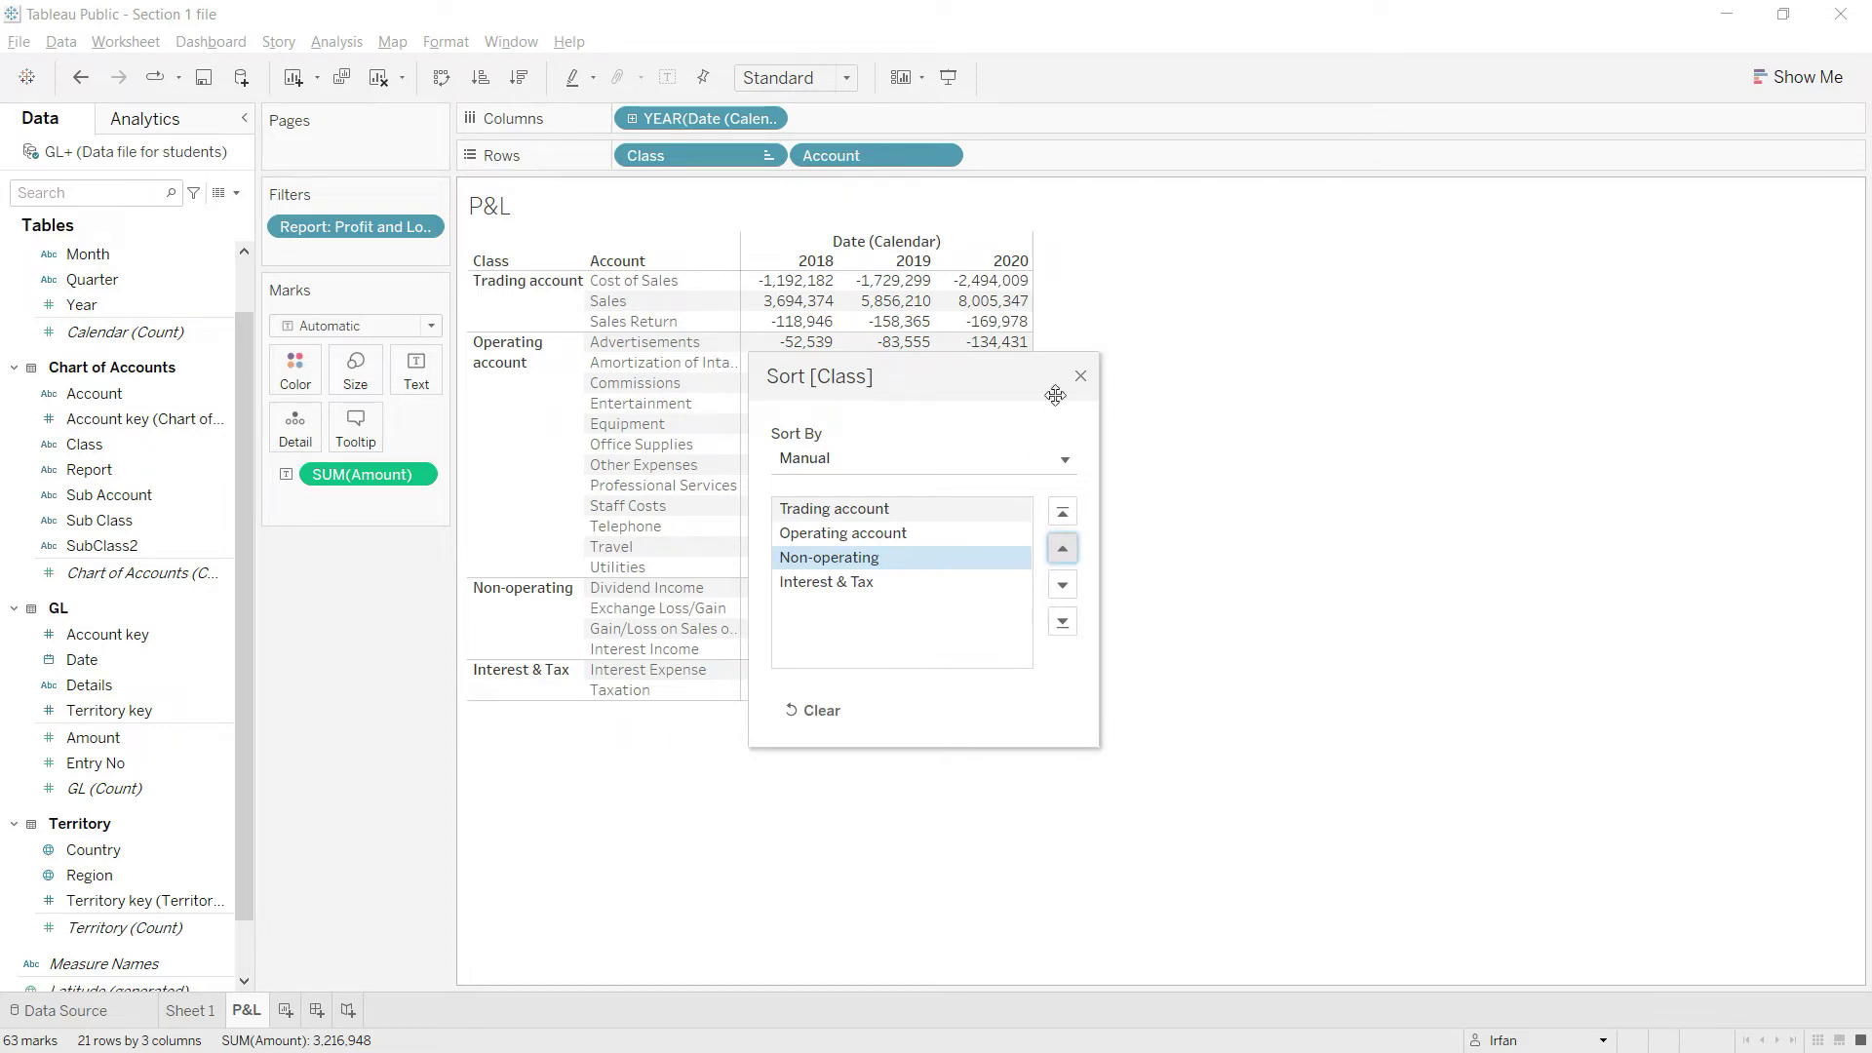
left_click(1081, 377)
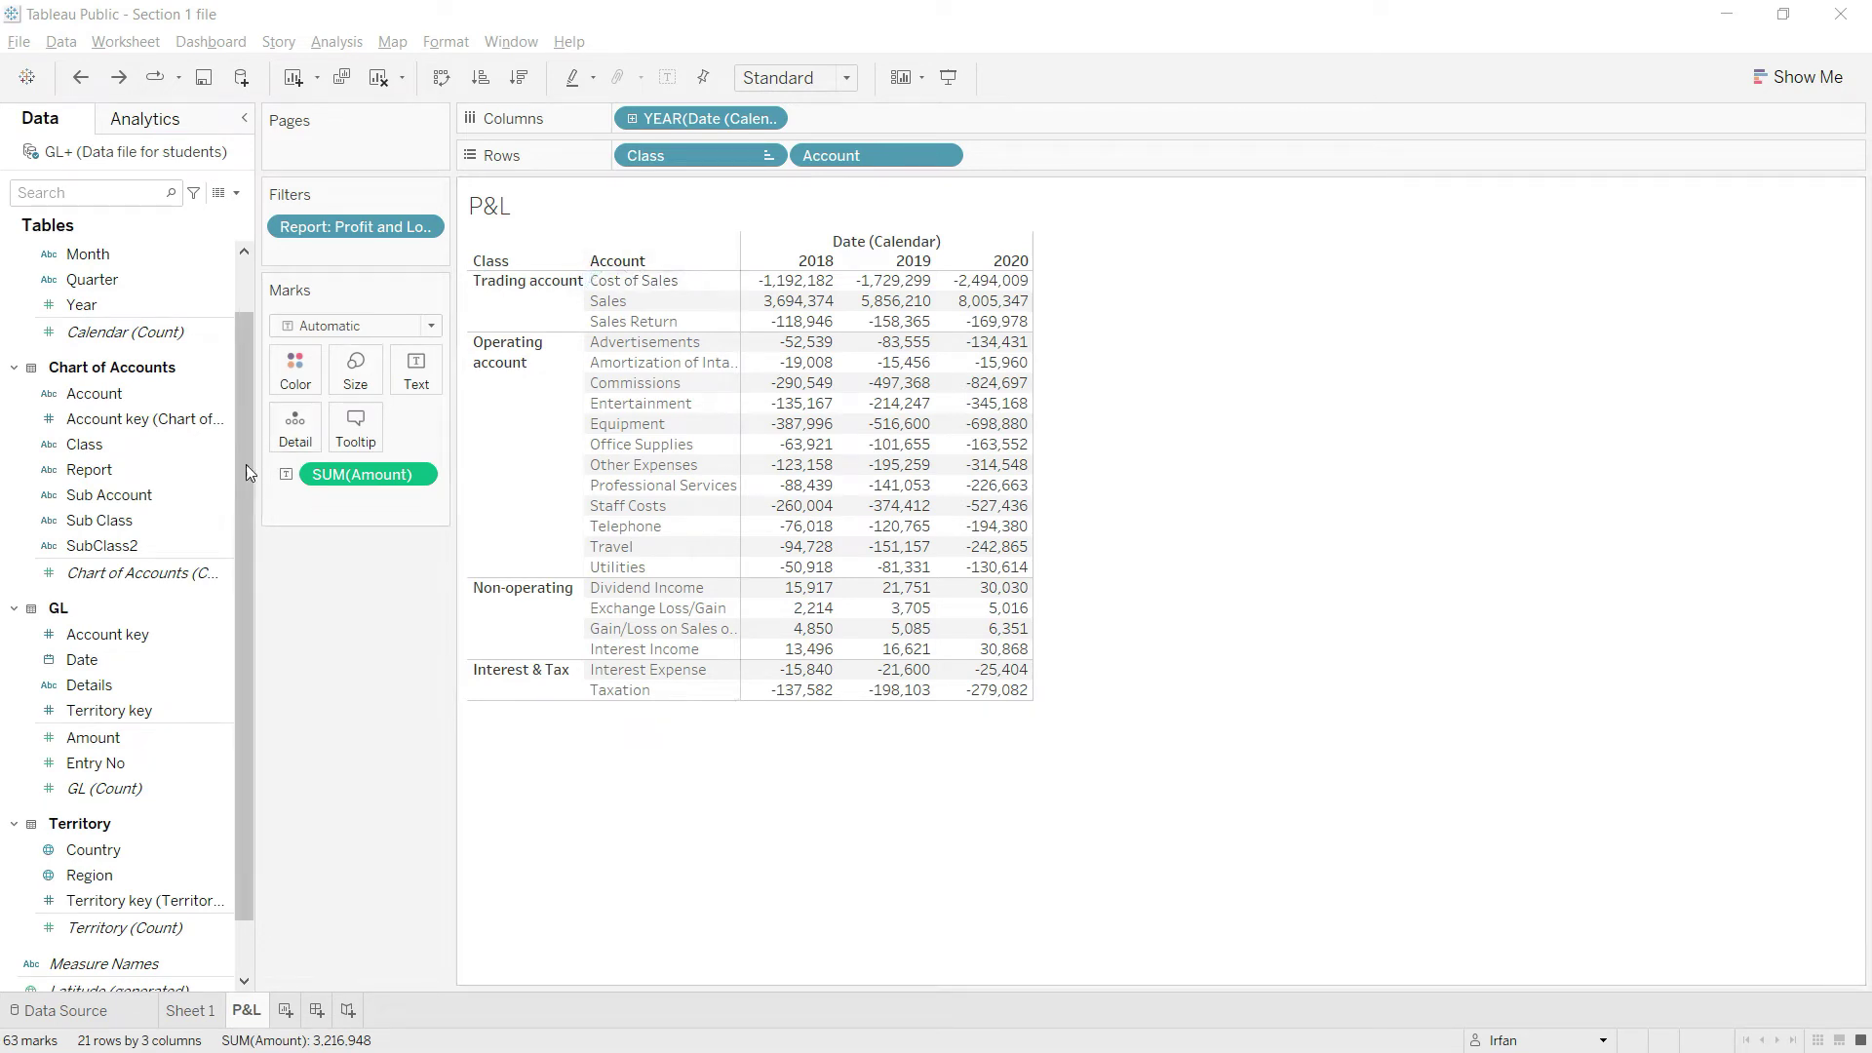
Step: Add the Sub Class field to the rows between Class and Account
left_click_drag(242, 462, 244, 429)
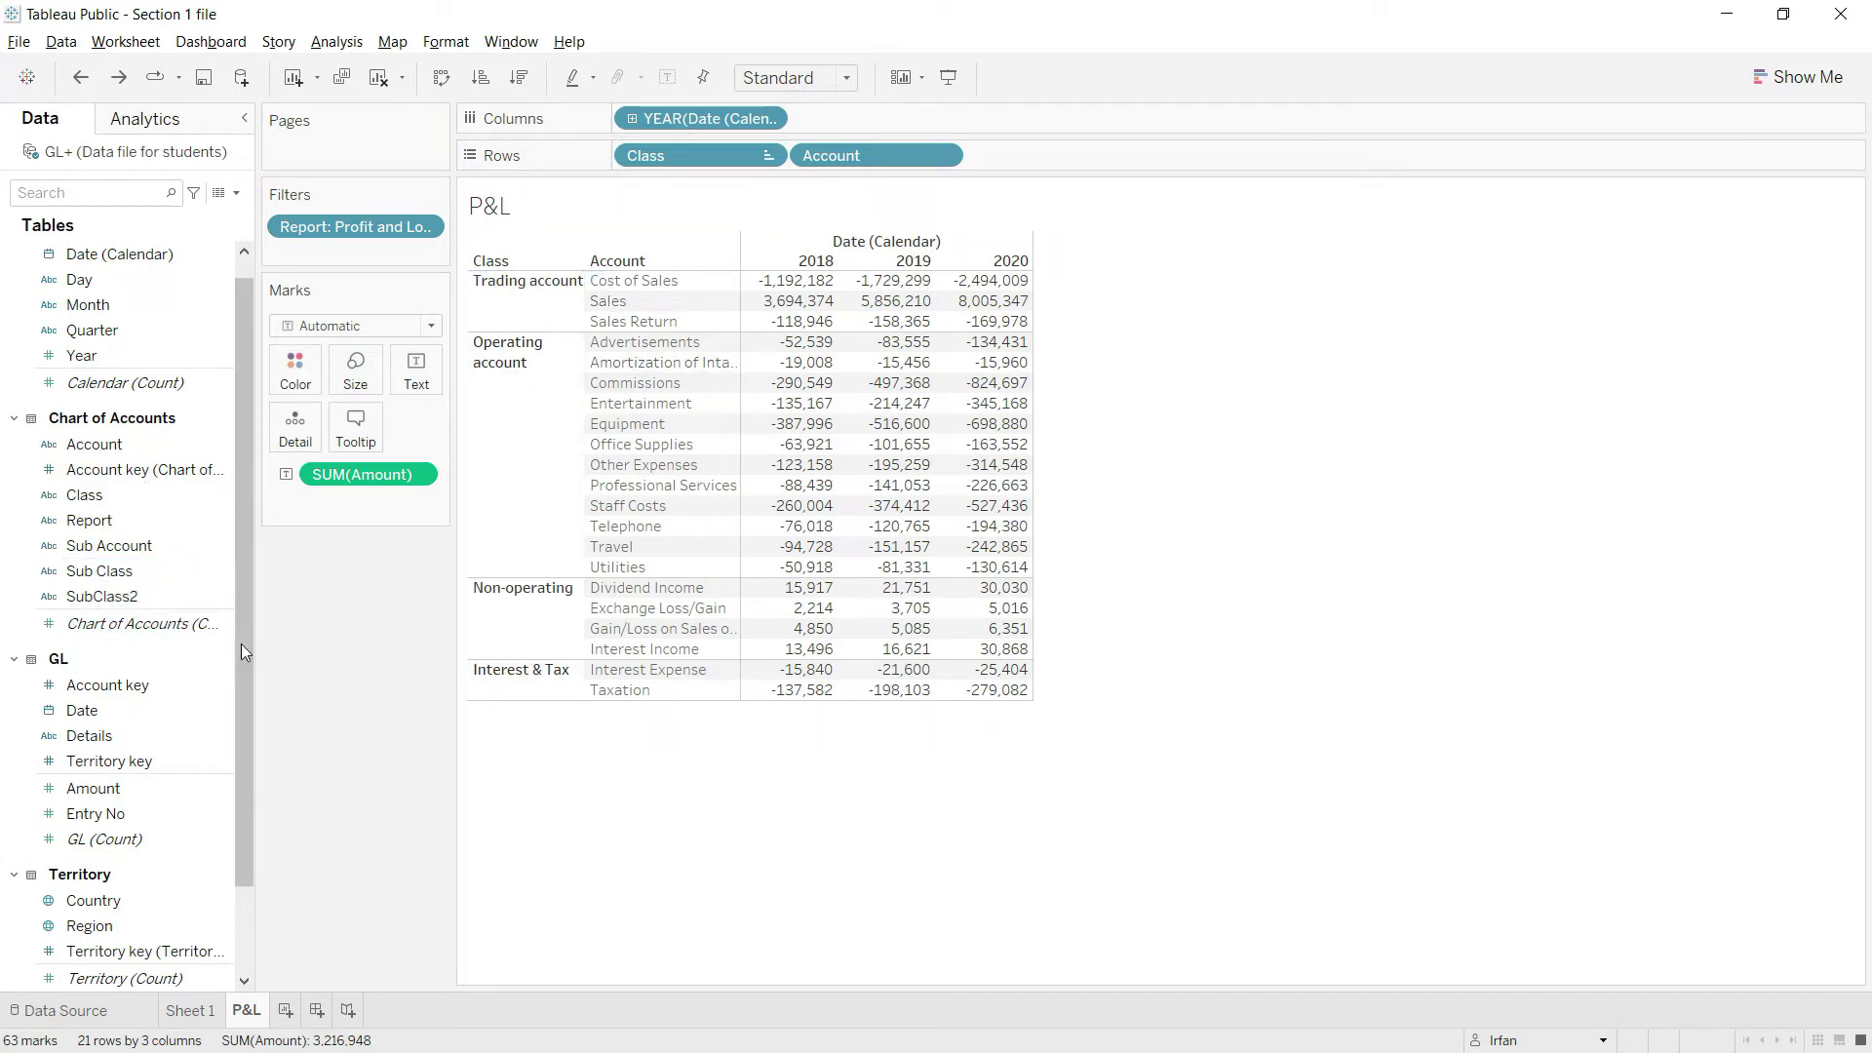
left_click(109, 573)
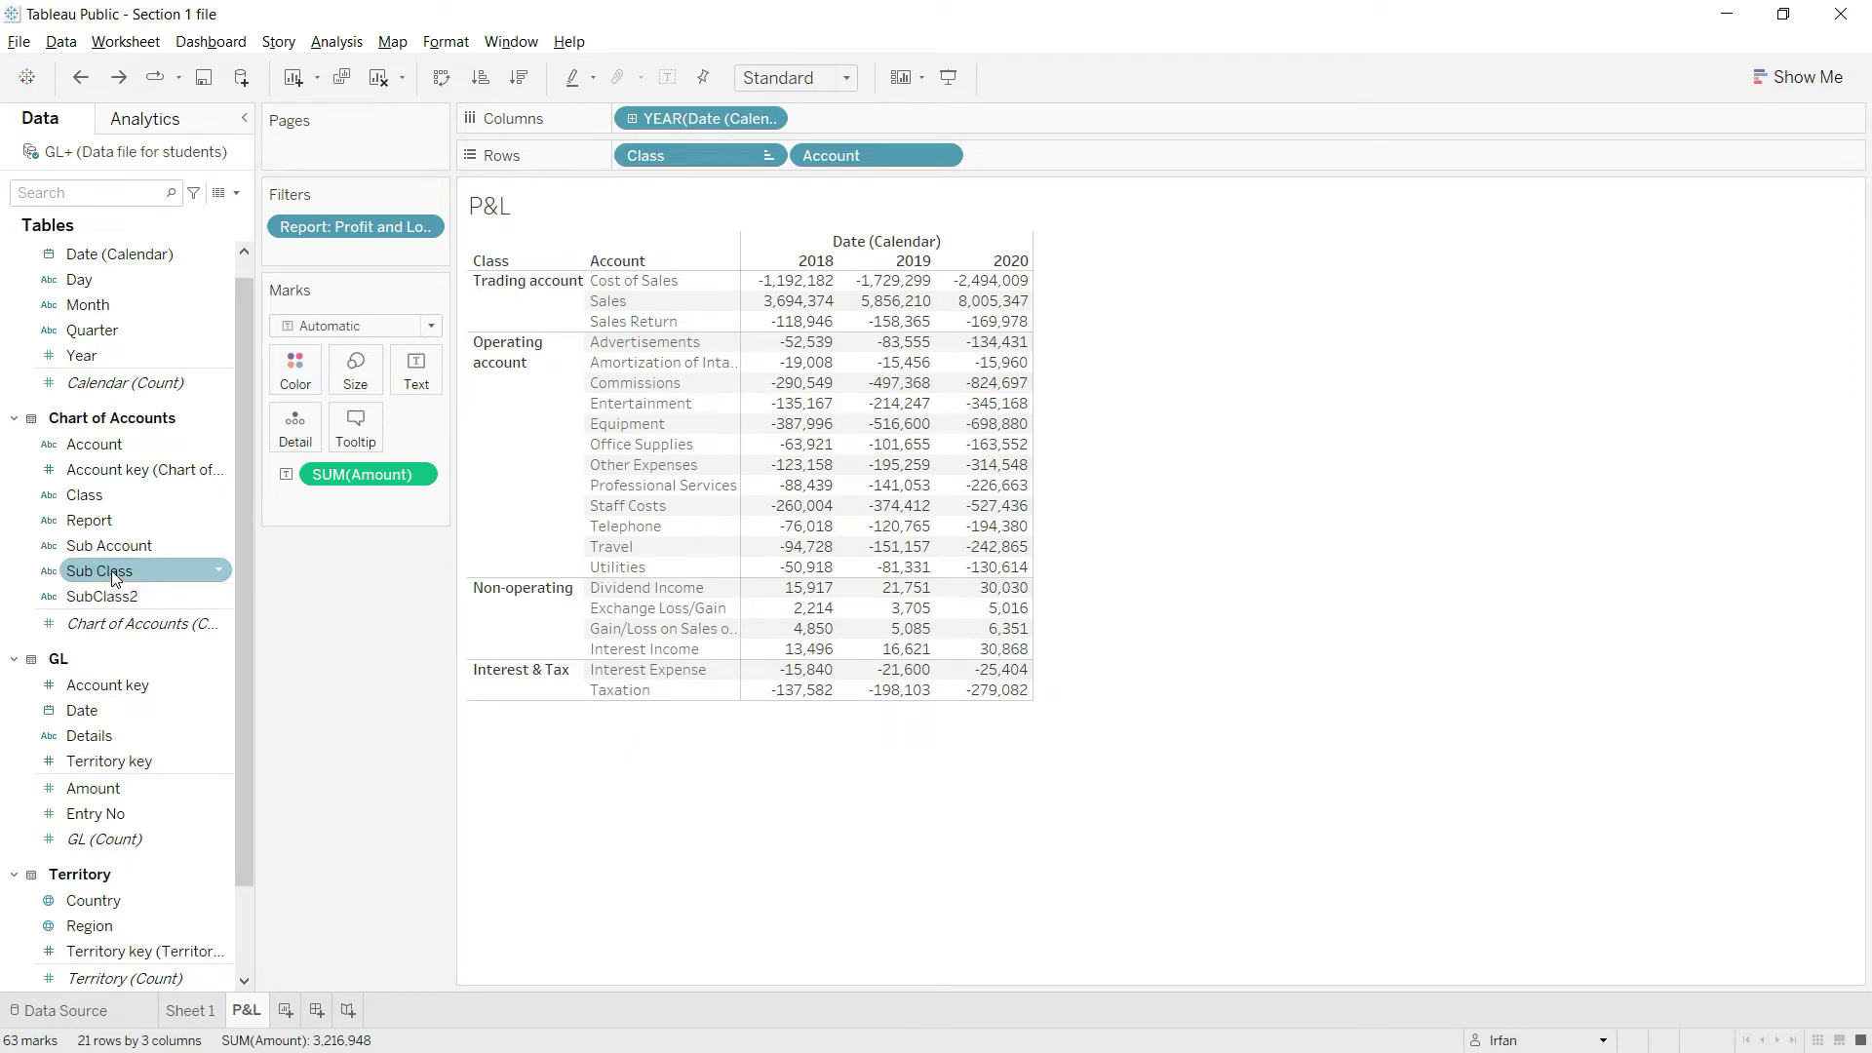
left_click_drag(113, 577, 801, 166)
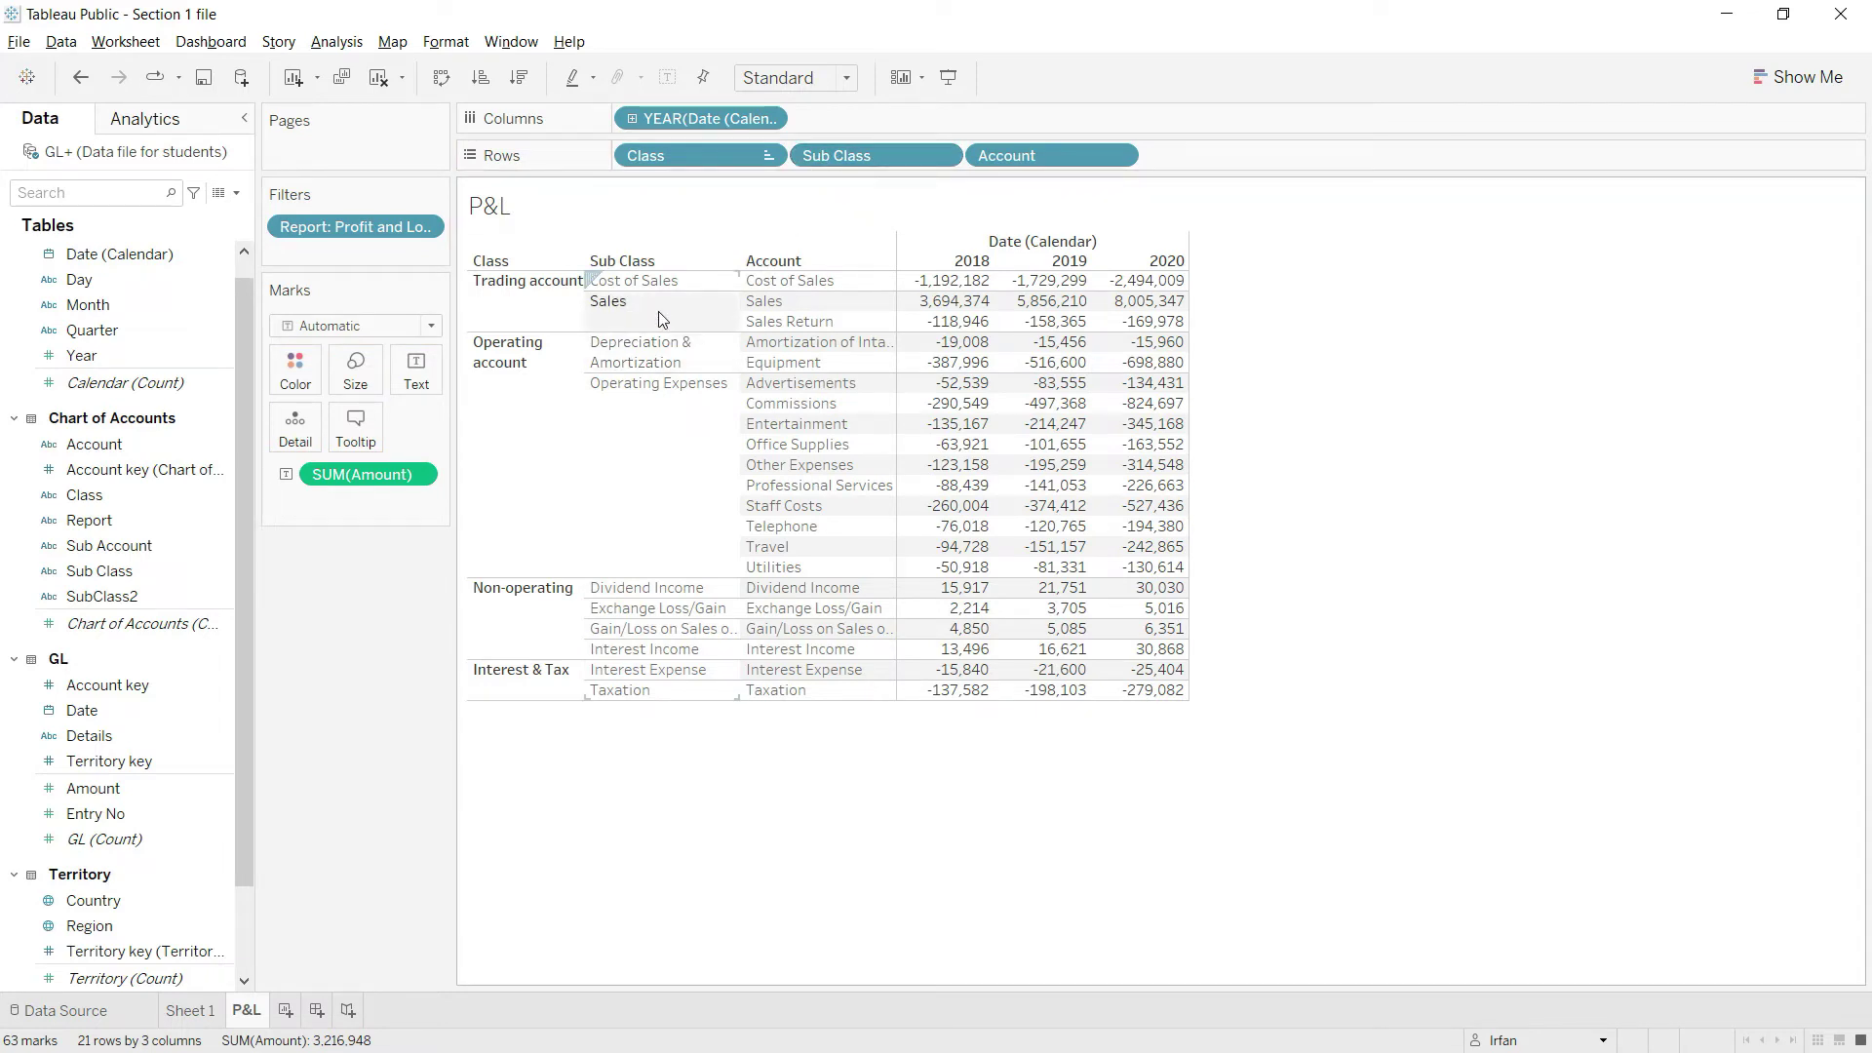
Step: Switch the Sub Class sort to Manual and place Sales first
right_click(634, 269)
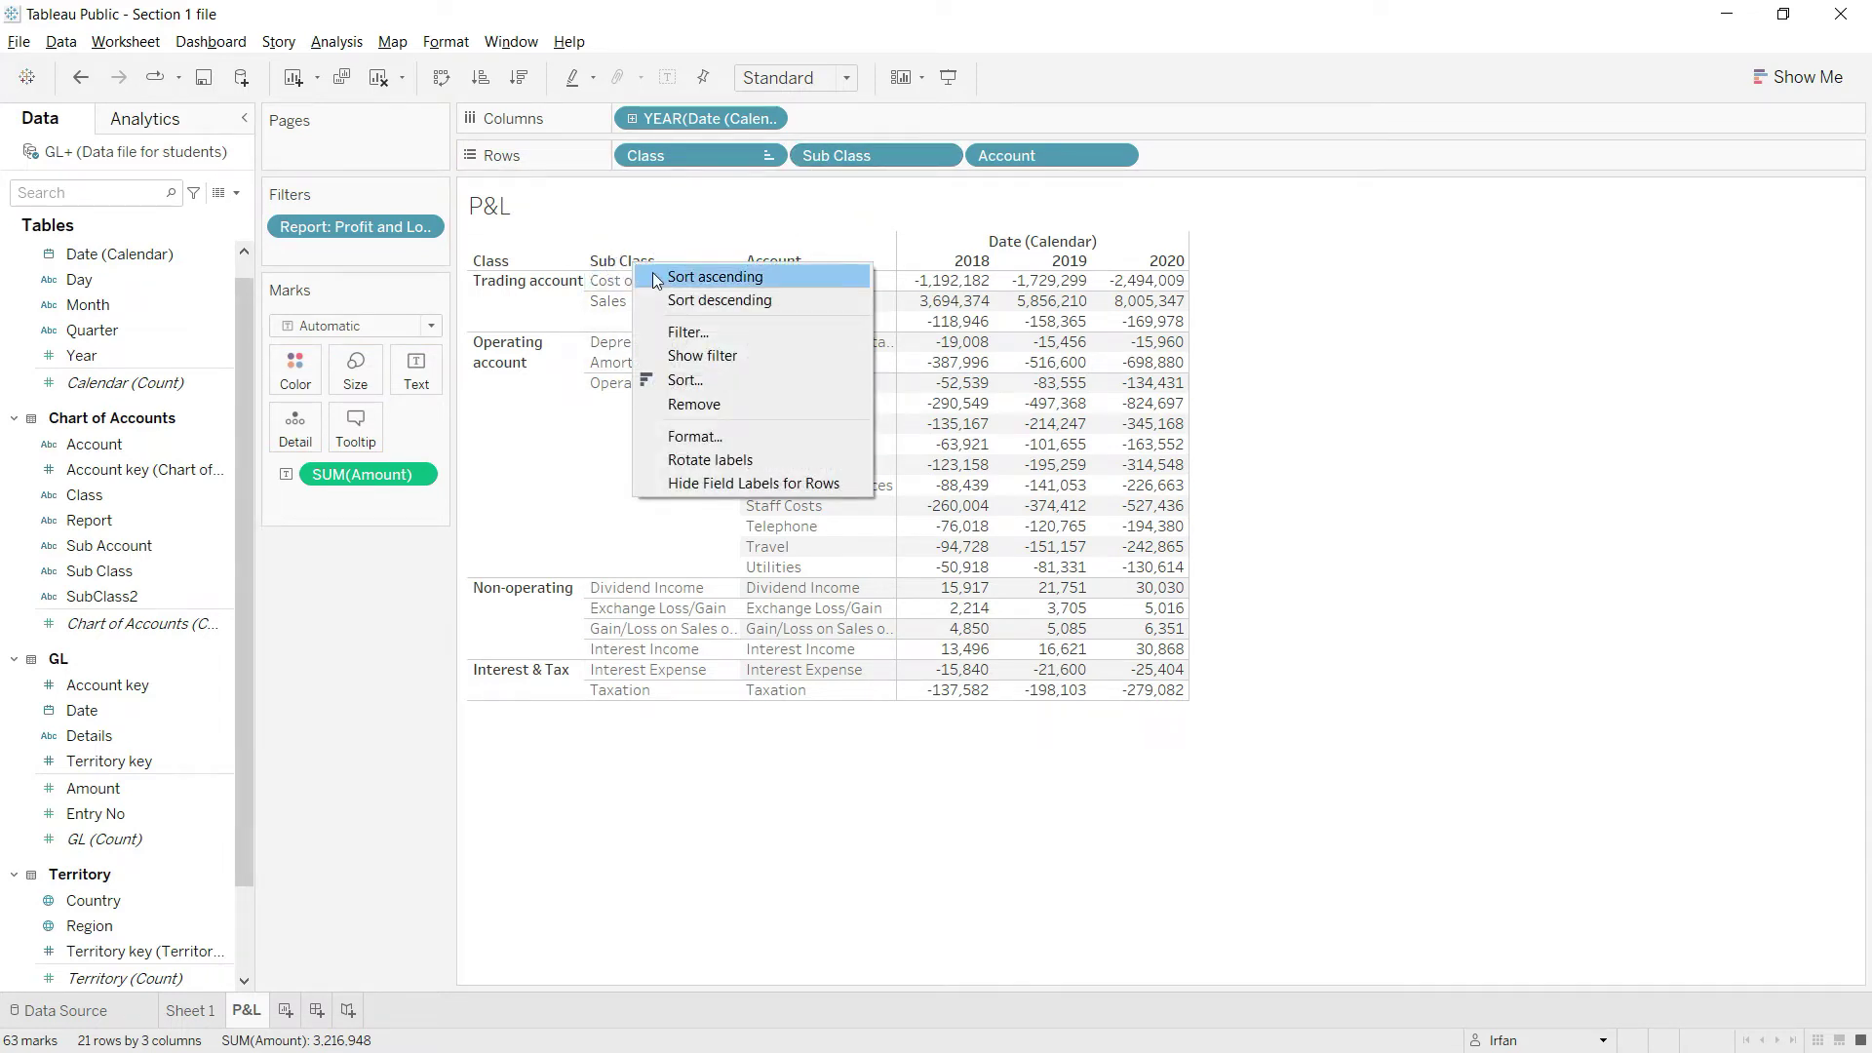
left_click(717, 382)
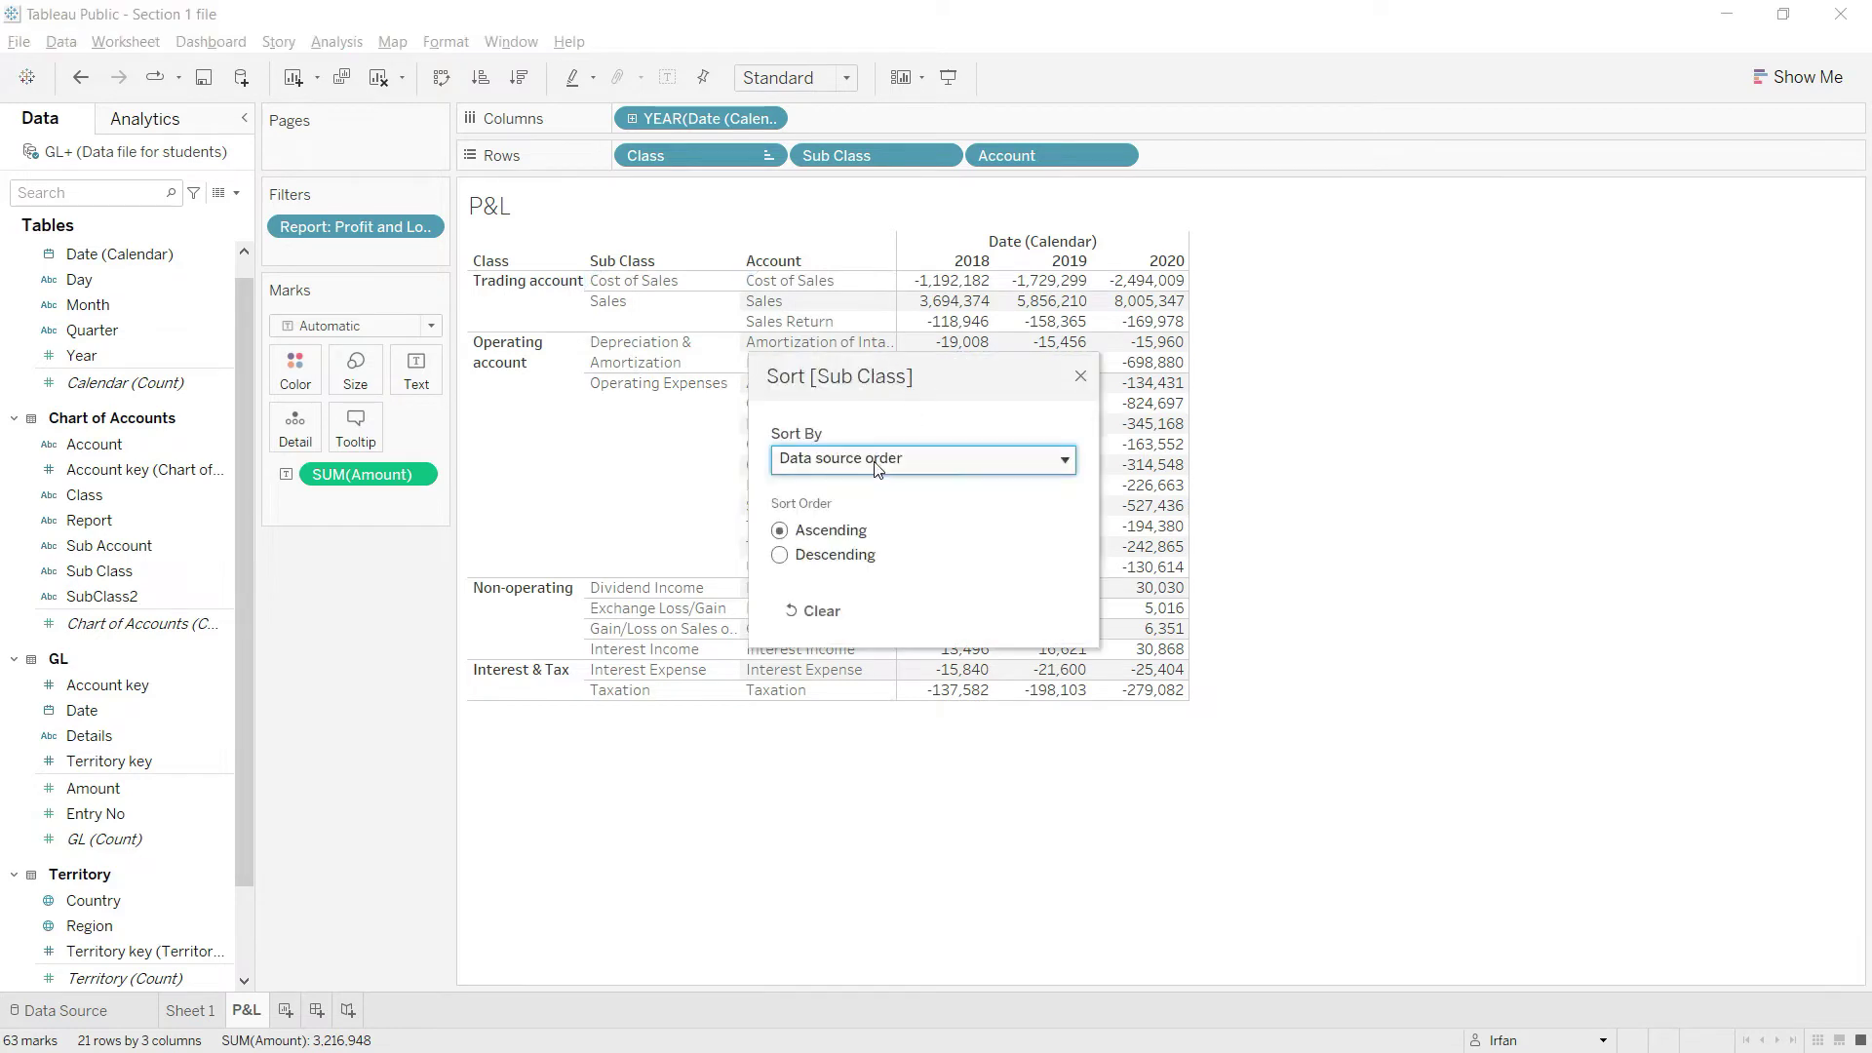
left_click(880, 461)
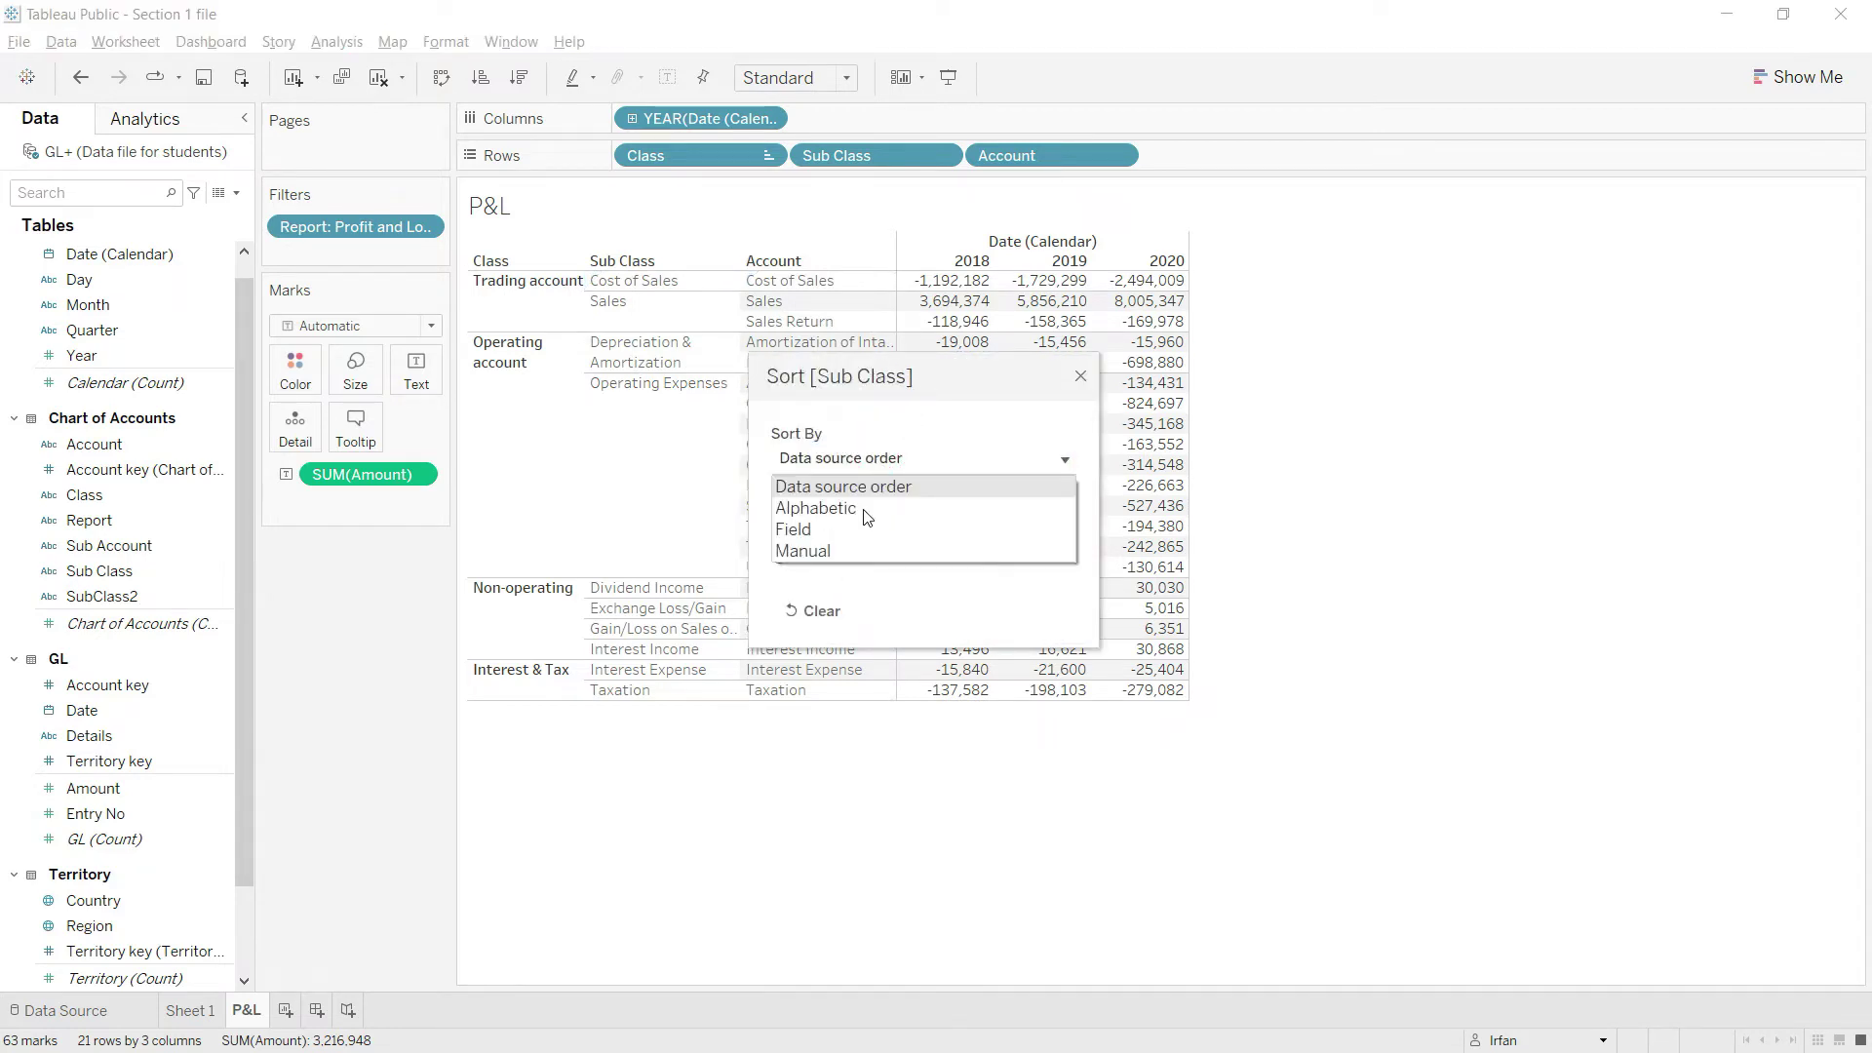
left_click(830, 546)
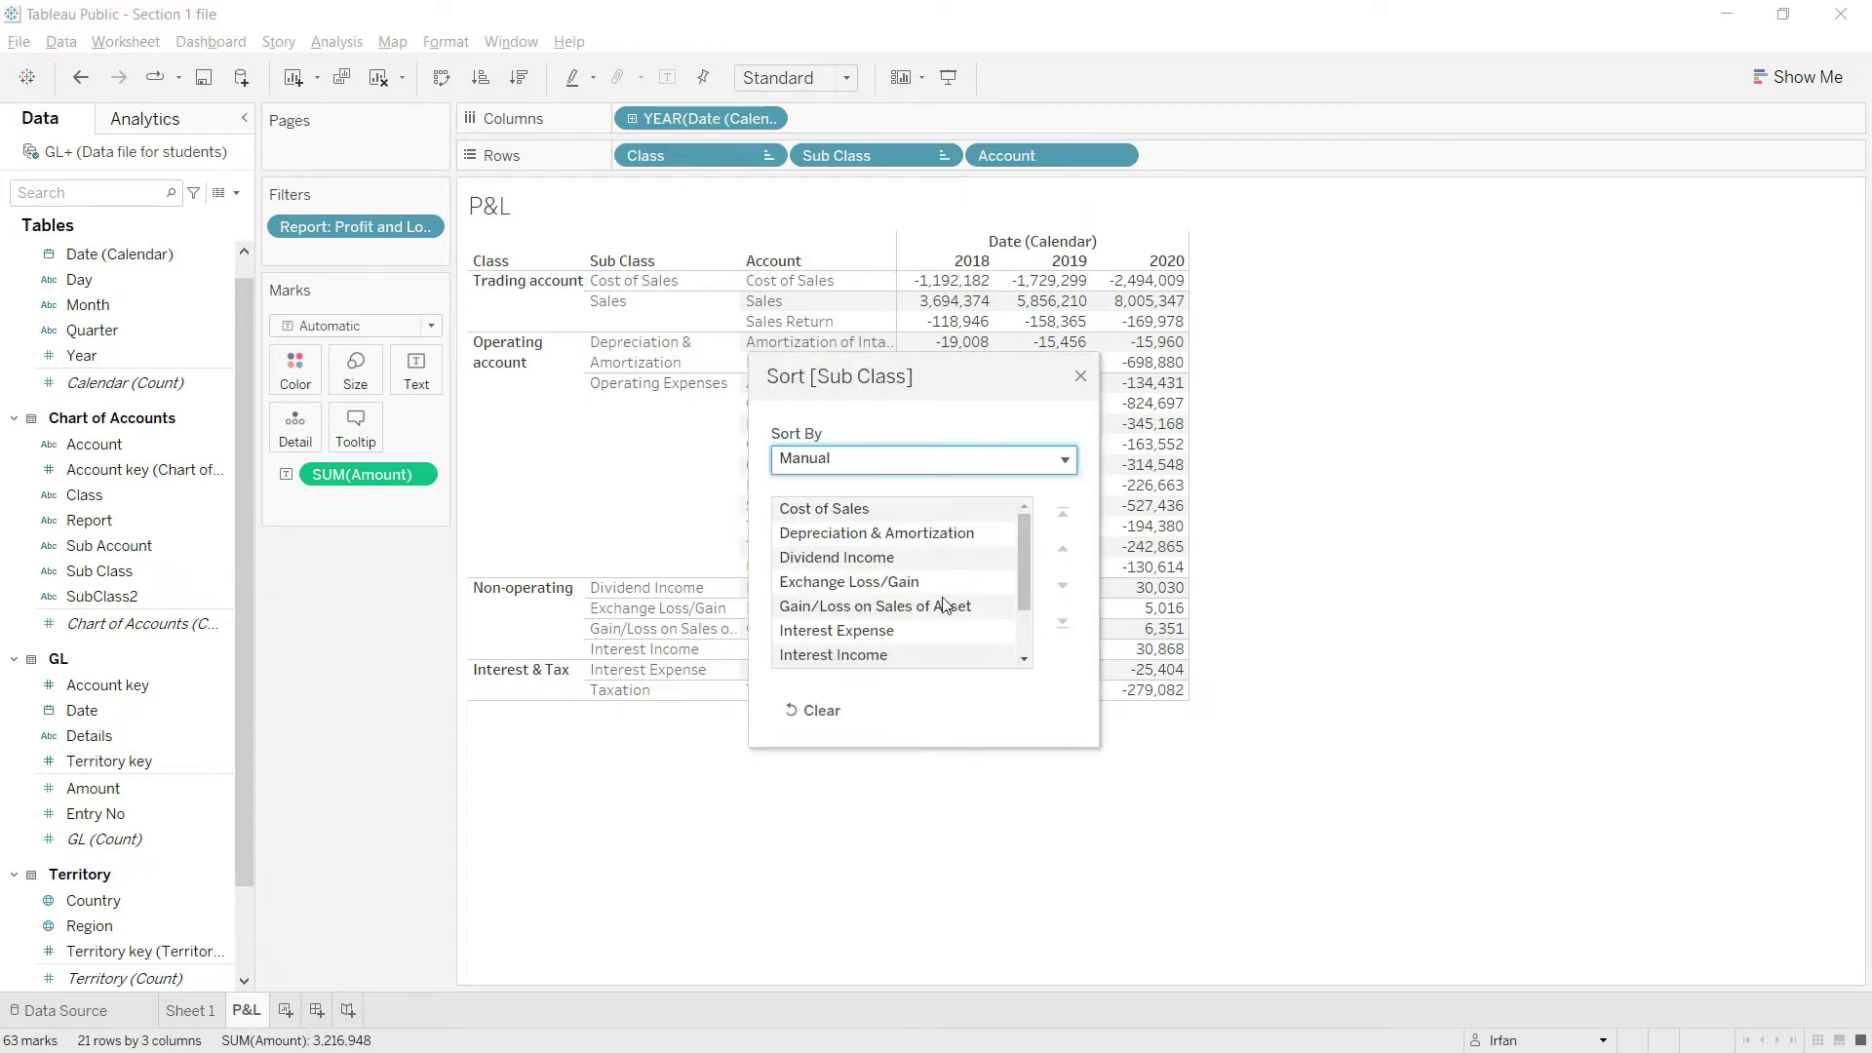
left_click_drag(1026, 547, 997, 606)
left_click(807, 631)
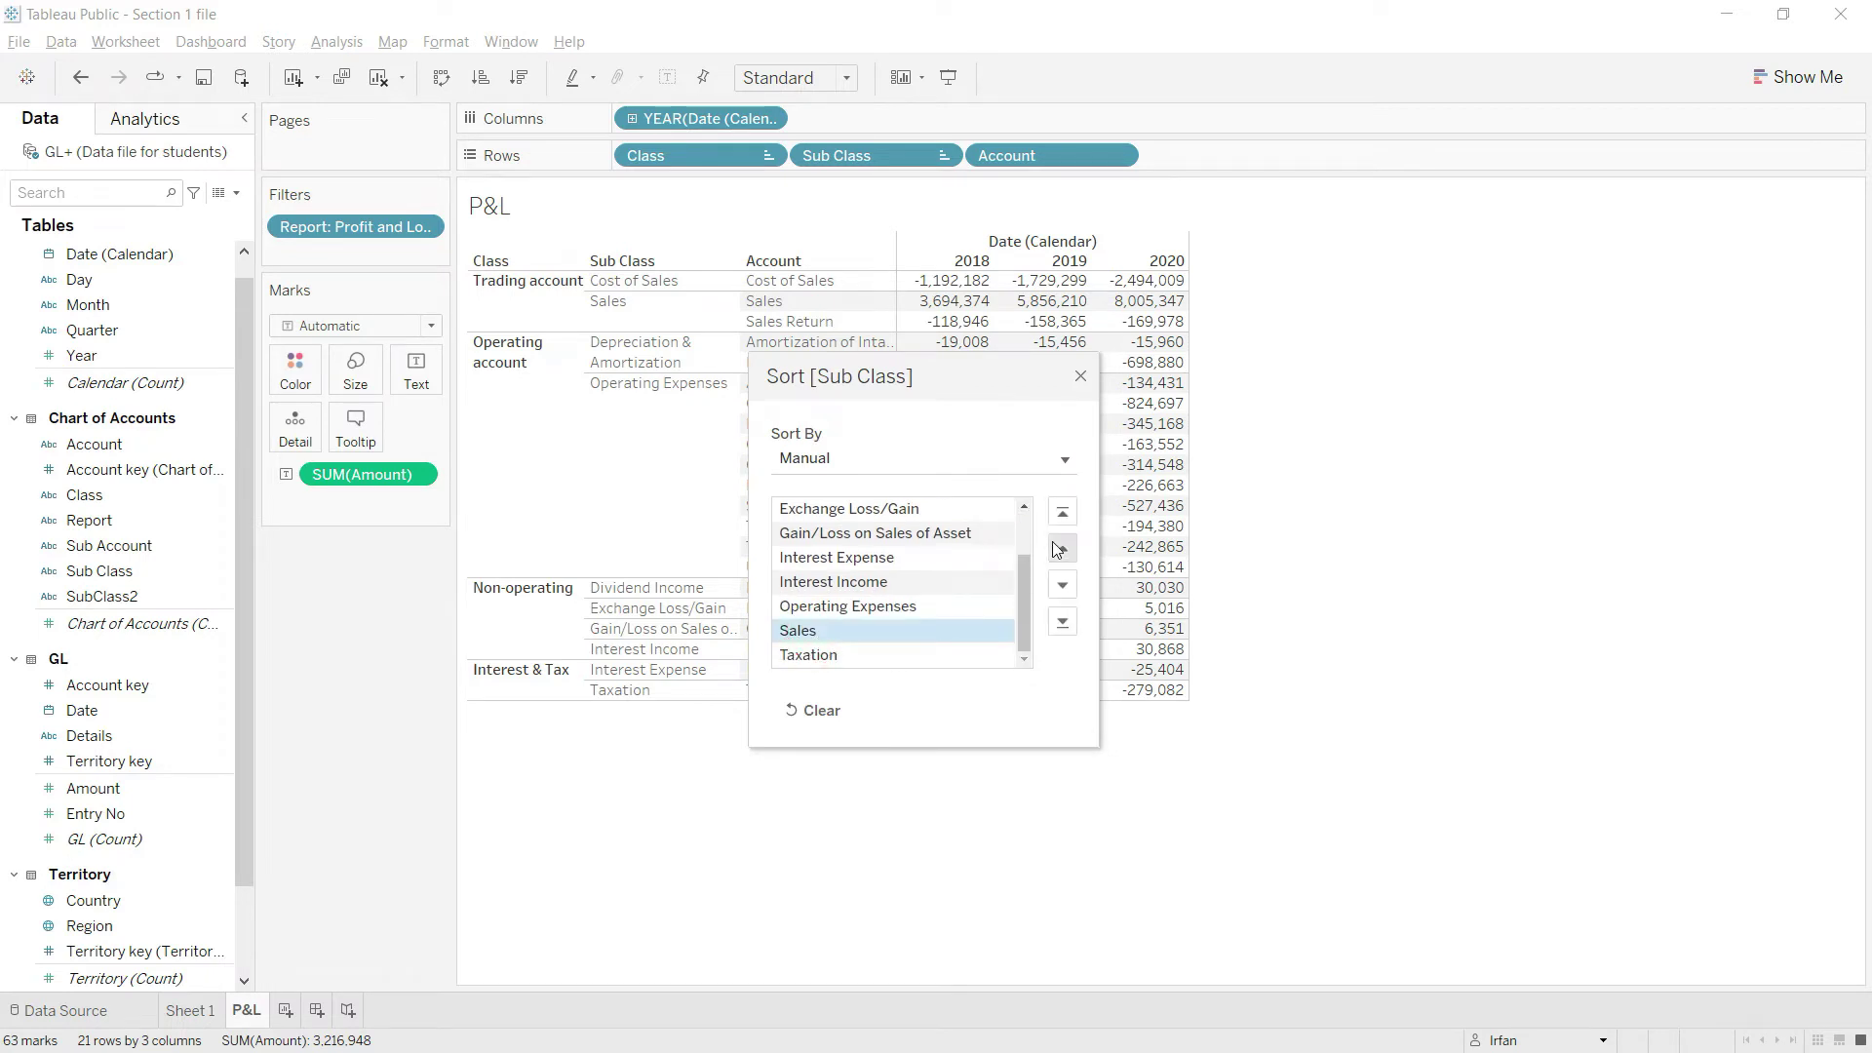
left_click(1063, 515)
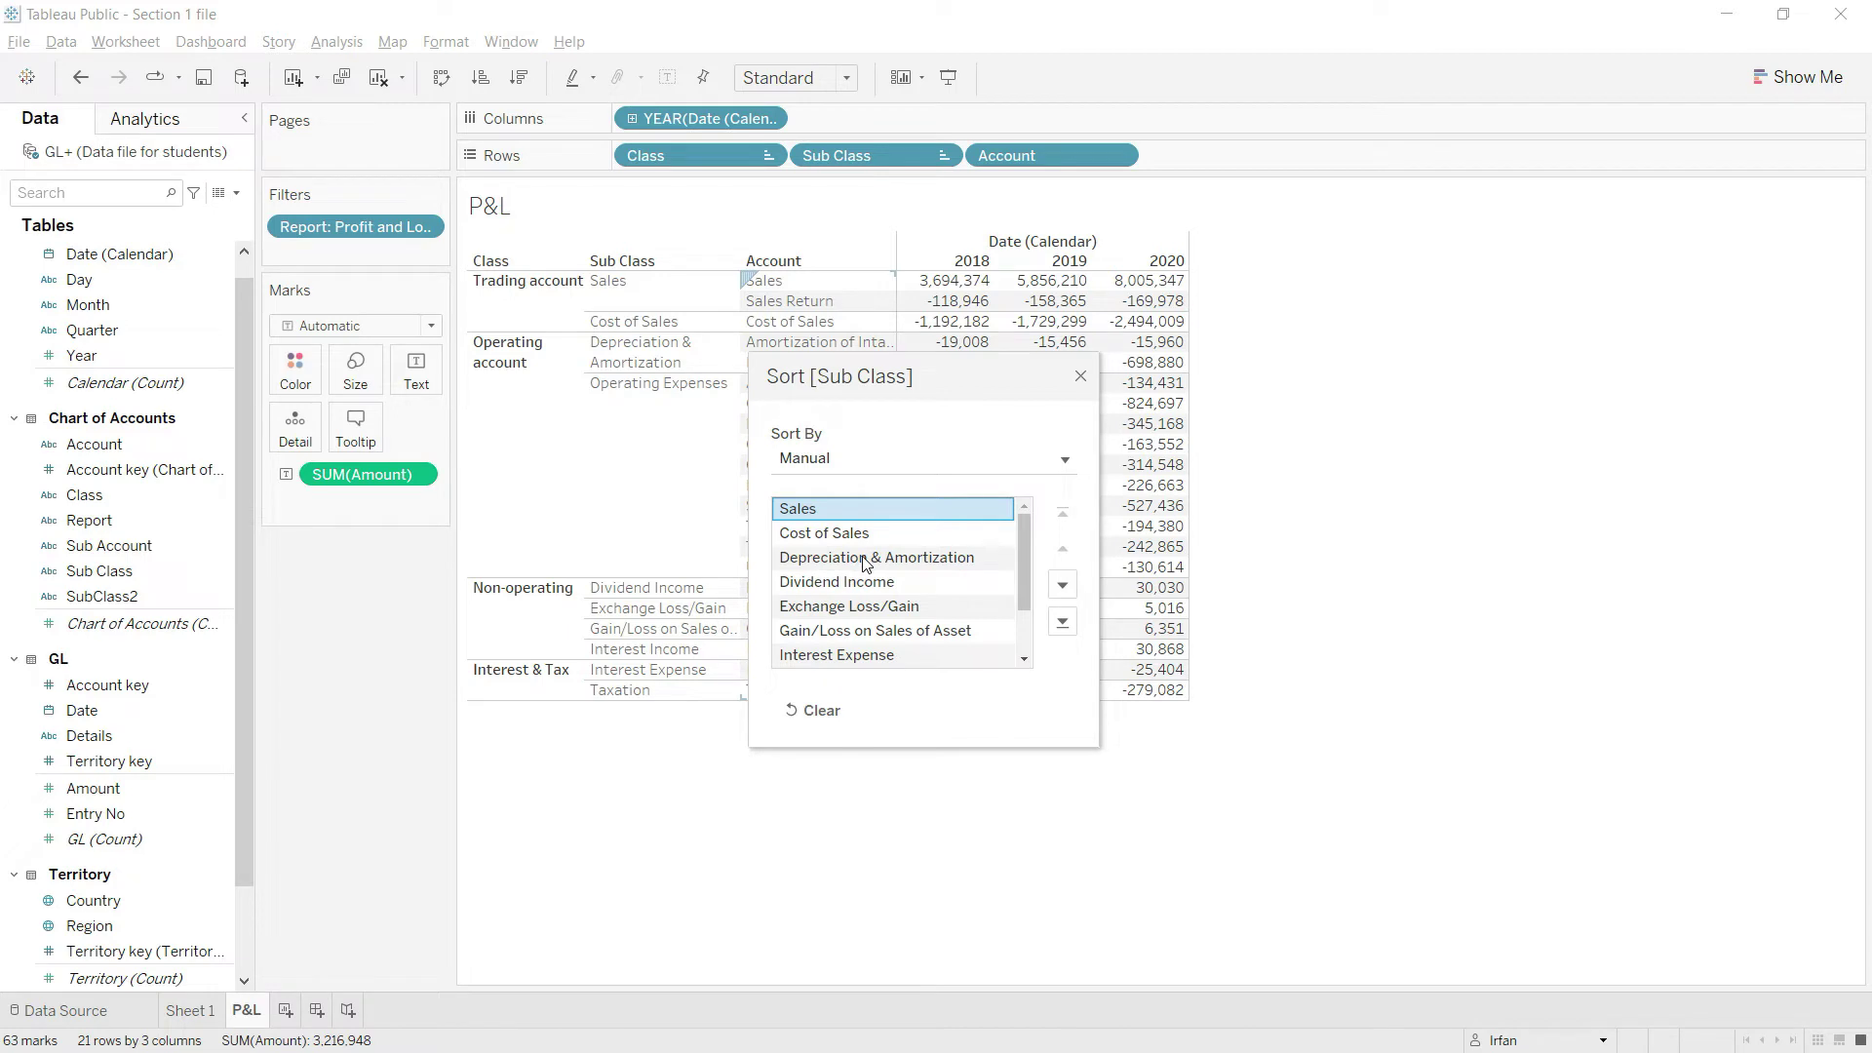
Step: Move Operating Expenses up the Sub Class order to directly below Cost of Sales
left_click_drag(1021, 563, 1022, 603)
left_click(907, 637)
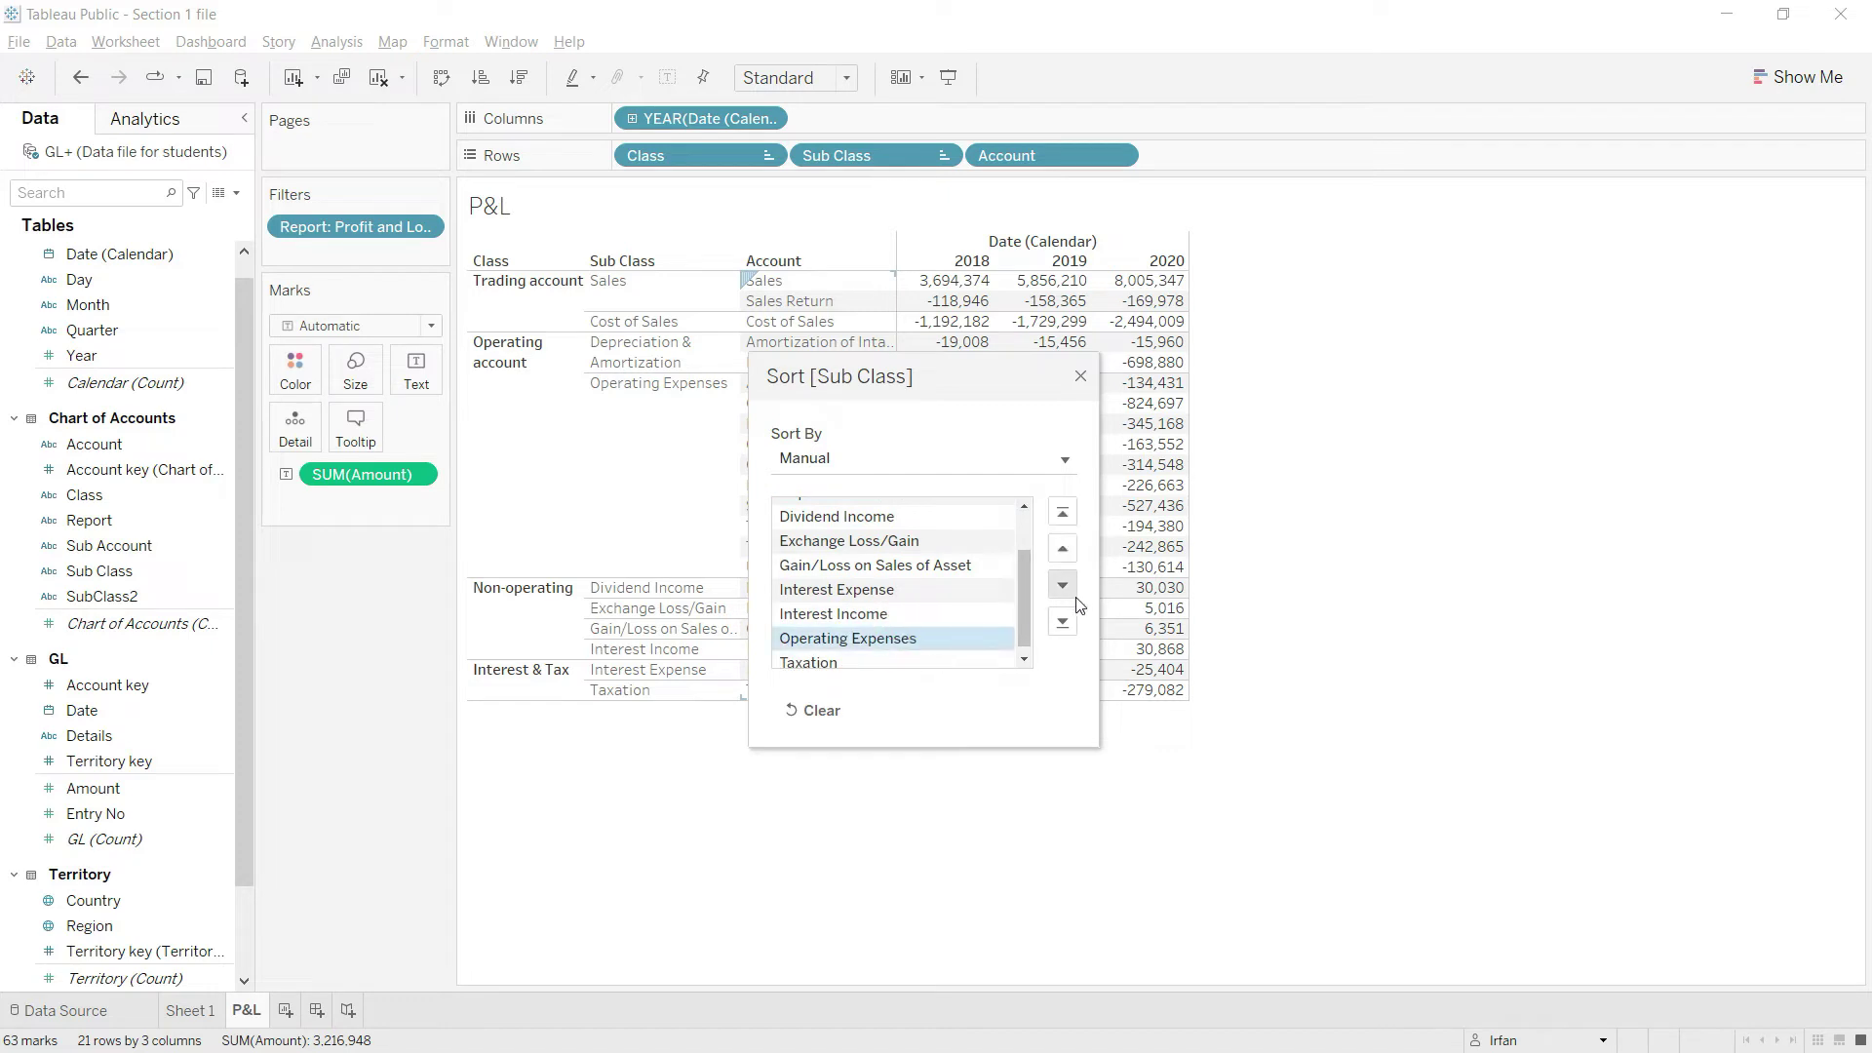
left_click(1063, 550)
left_click(1063, 550)
left_click(1063, 550)
left_click(1063, 550)
left_click(1063, 550)
left_click(1063, 550)
left_click(1063, 550)
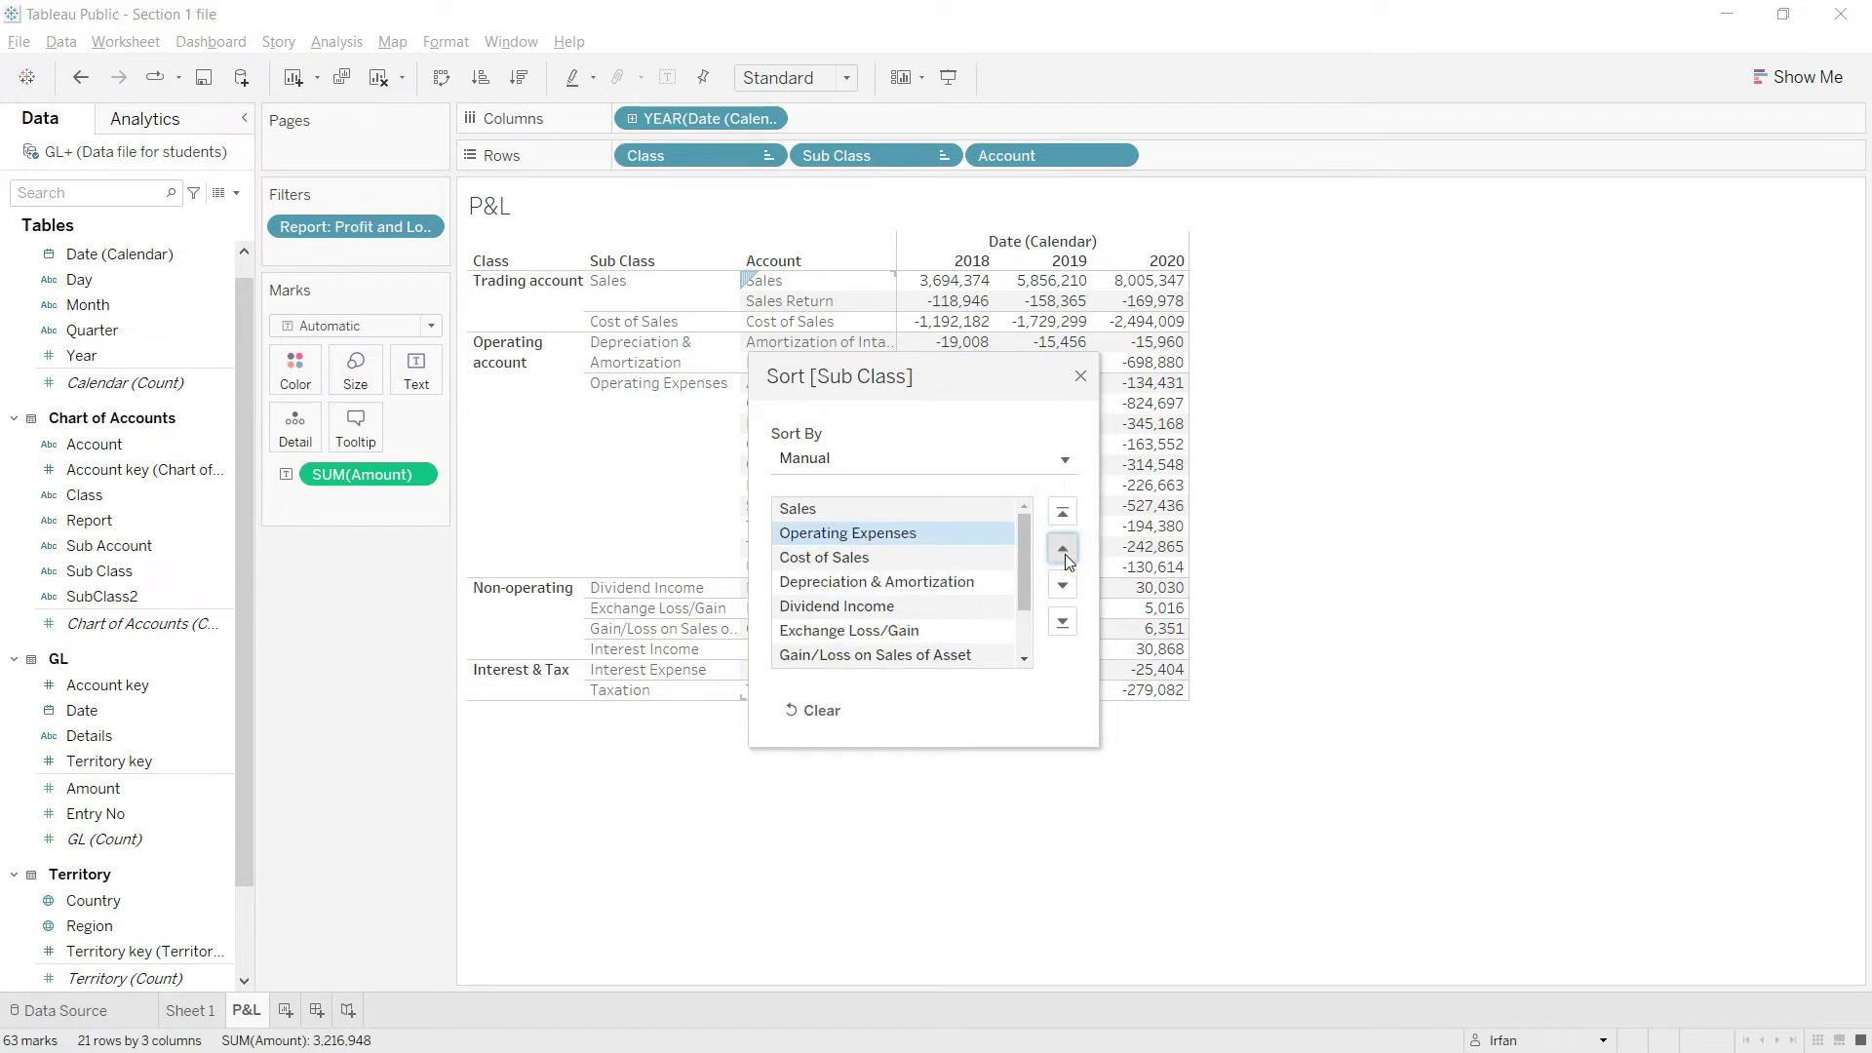
left_click(1063, 583)
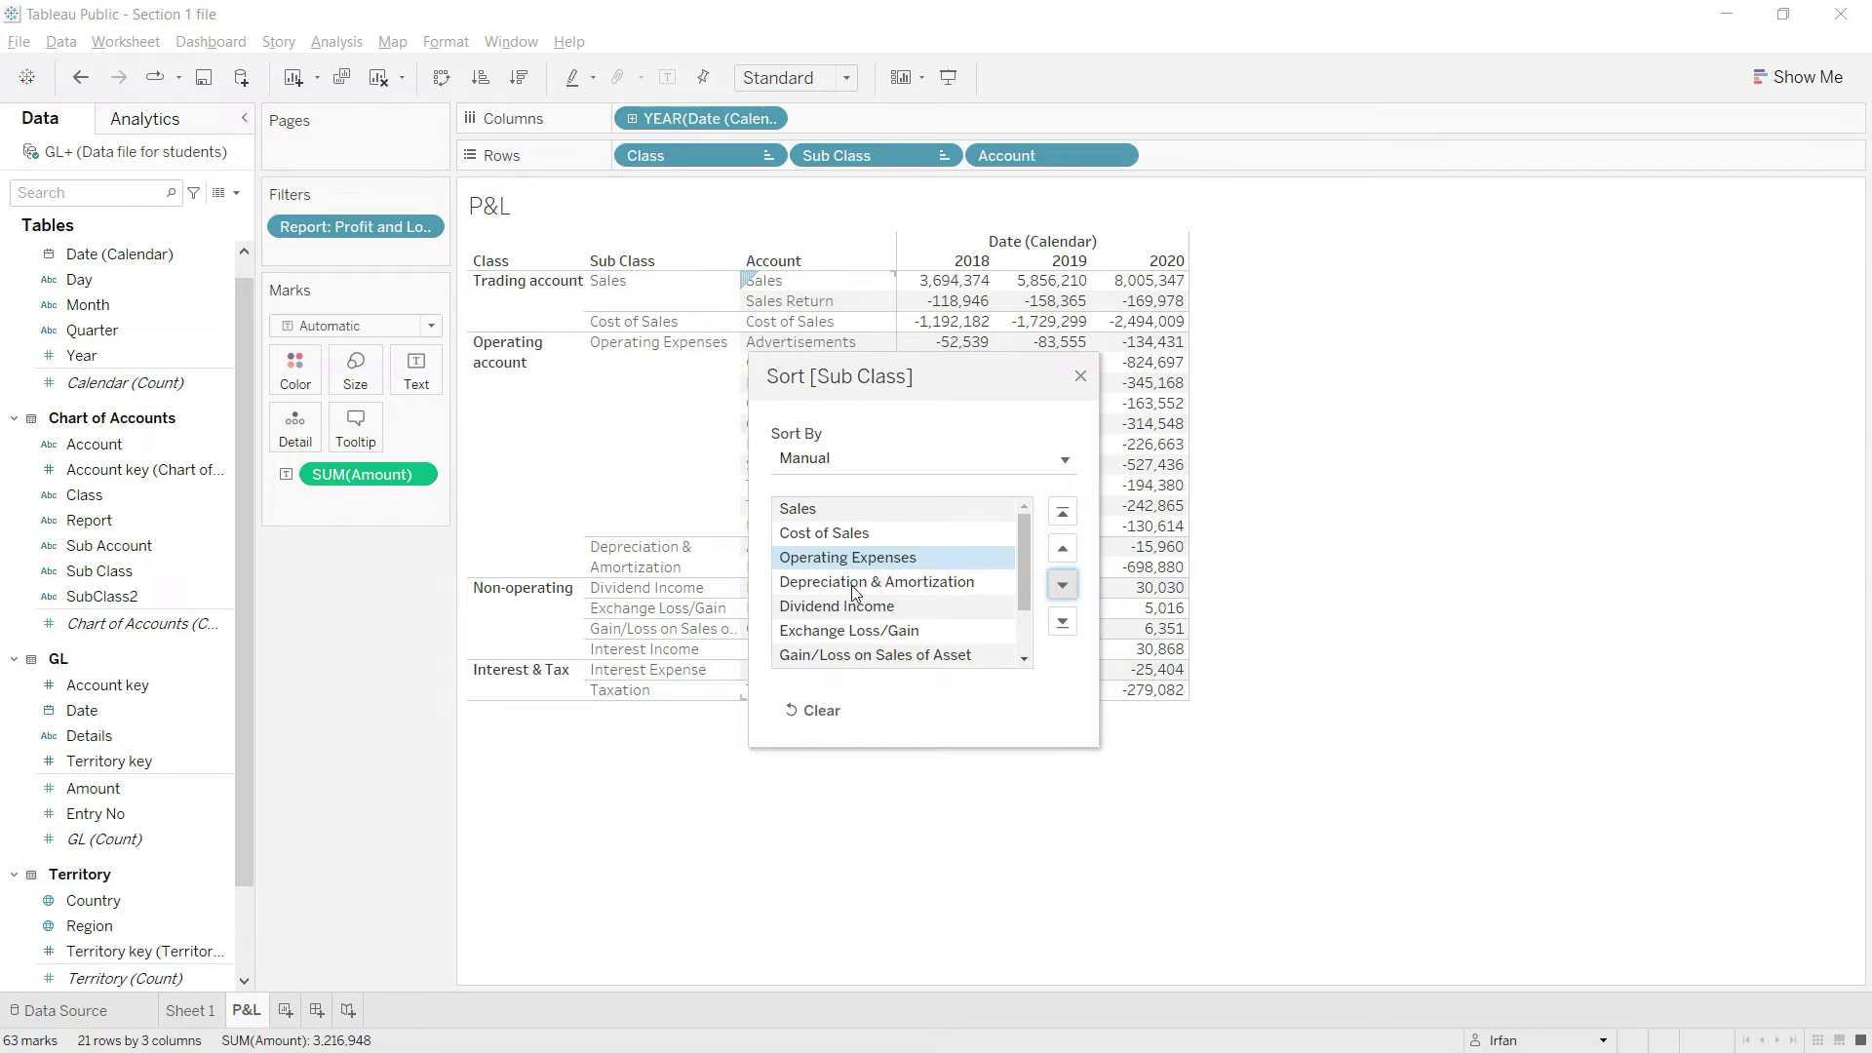
Step: Move Interest Income above Interest Expense in the manual Sub Class order and close the sort settings
left_click_drag(931, 381, 1046, 346)
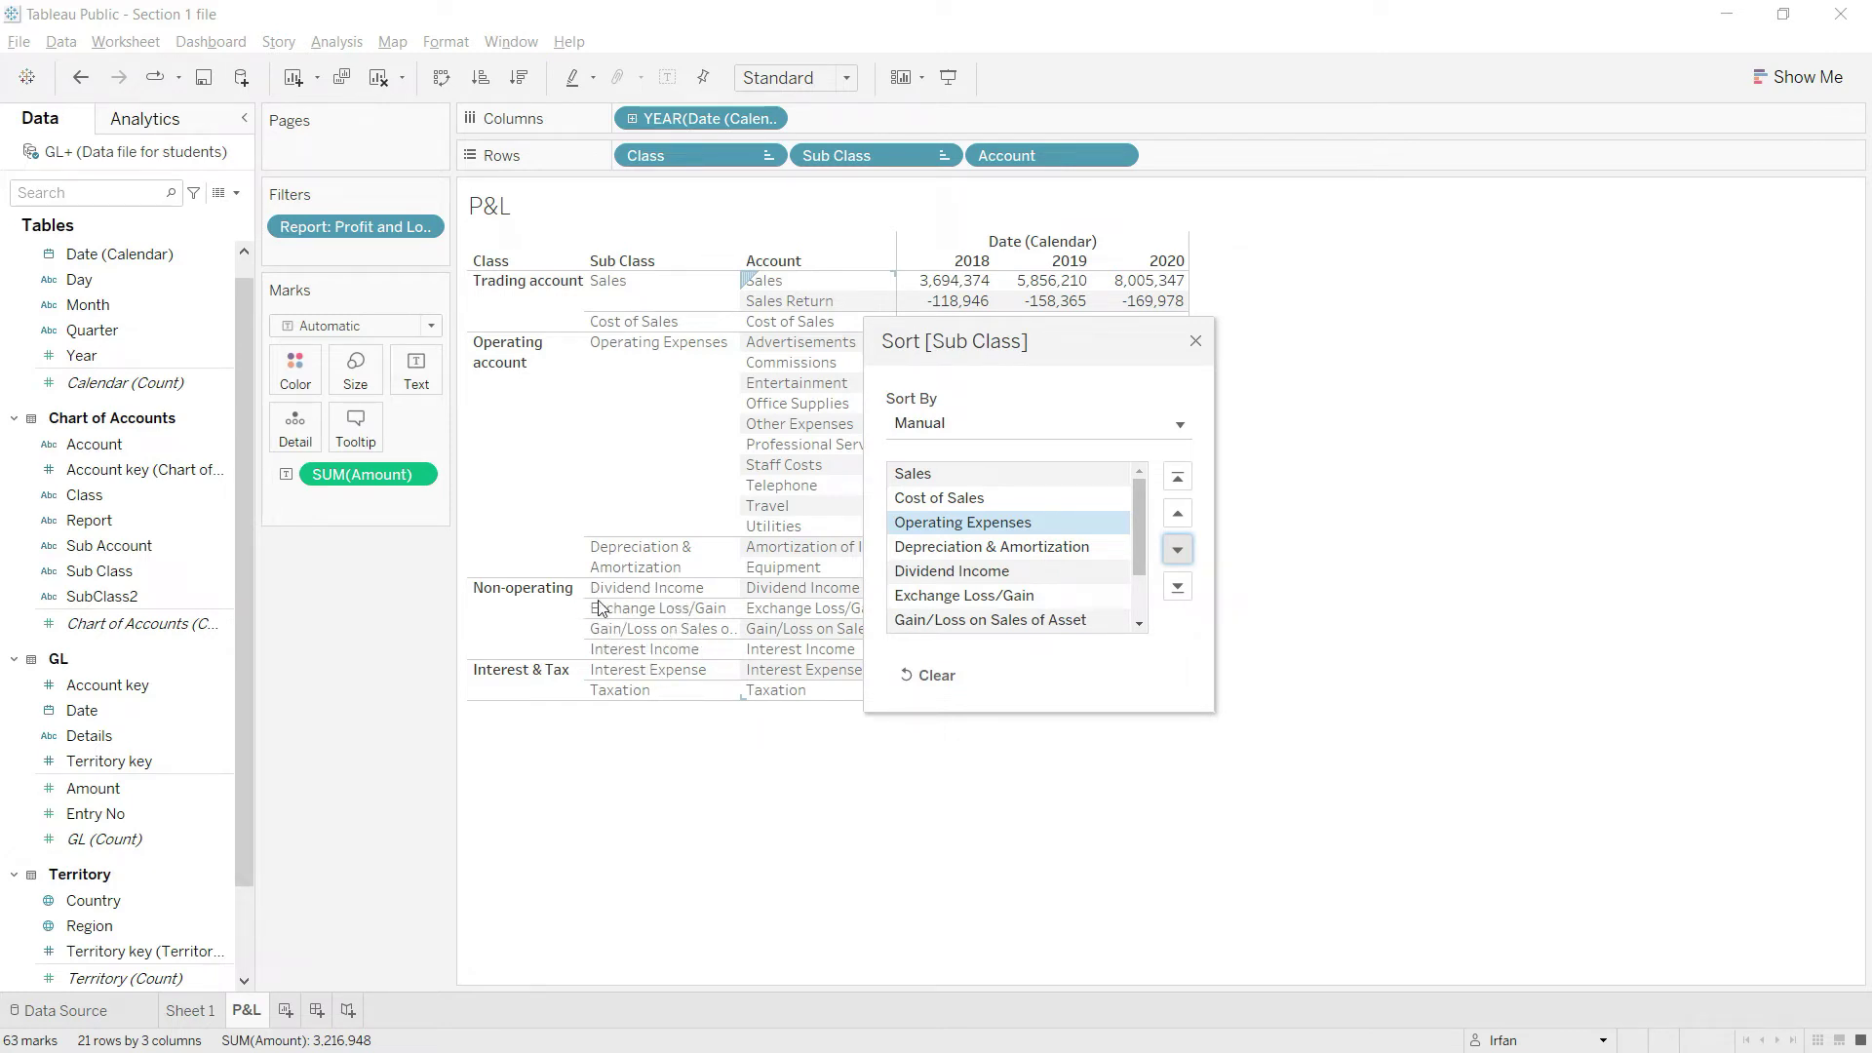
left_click_drag(1137, 541, 1139, 583)
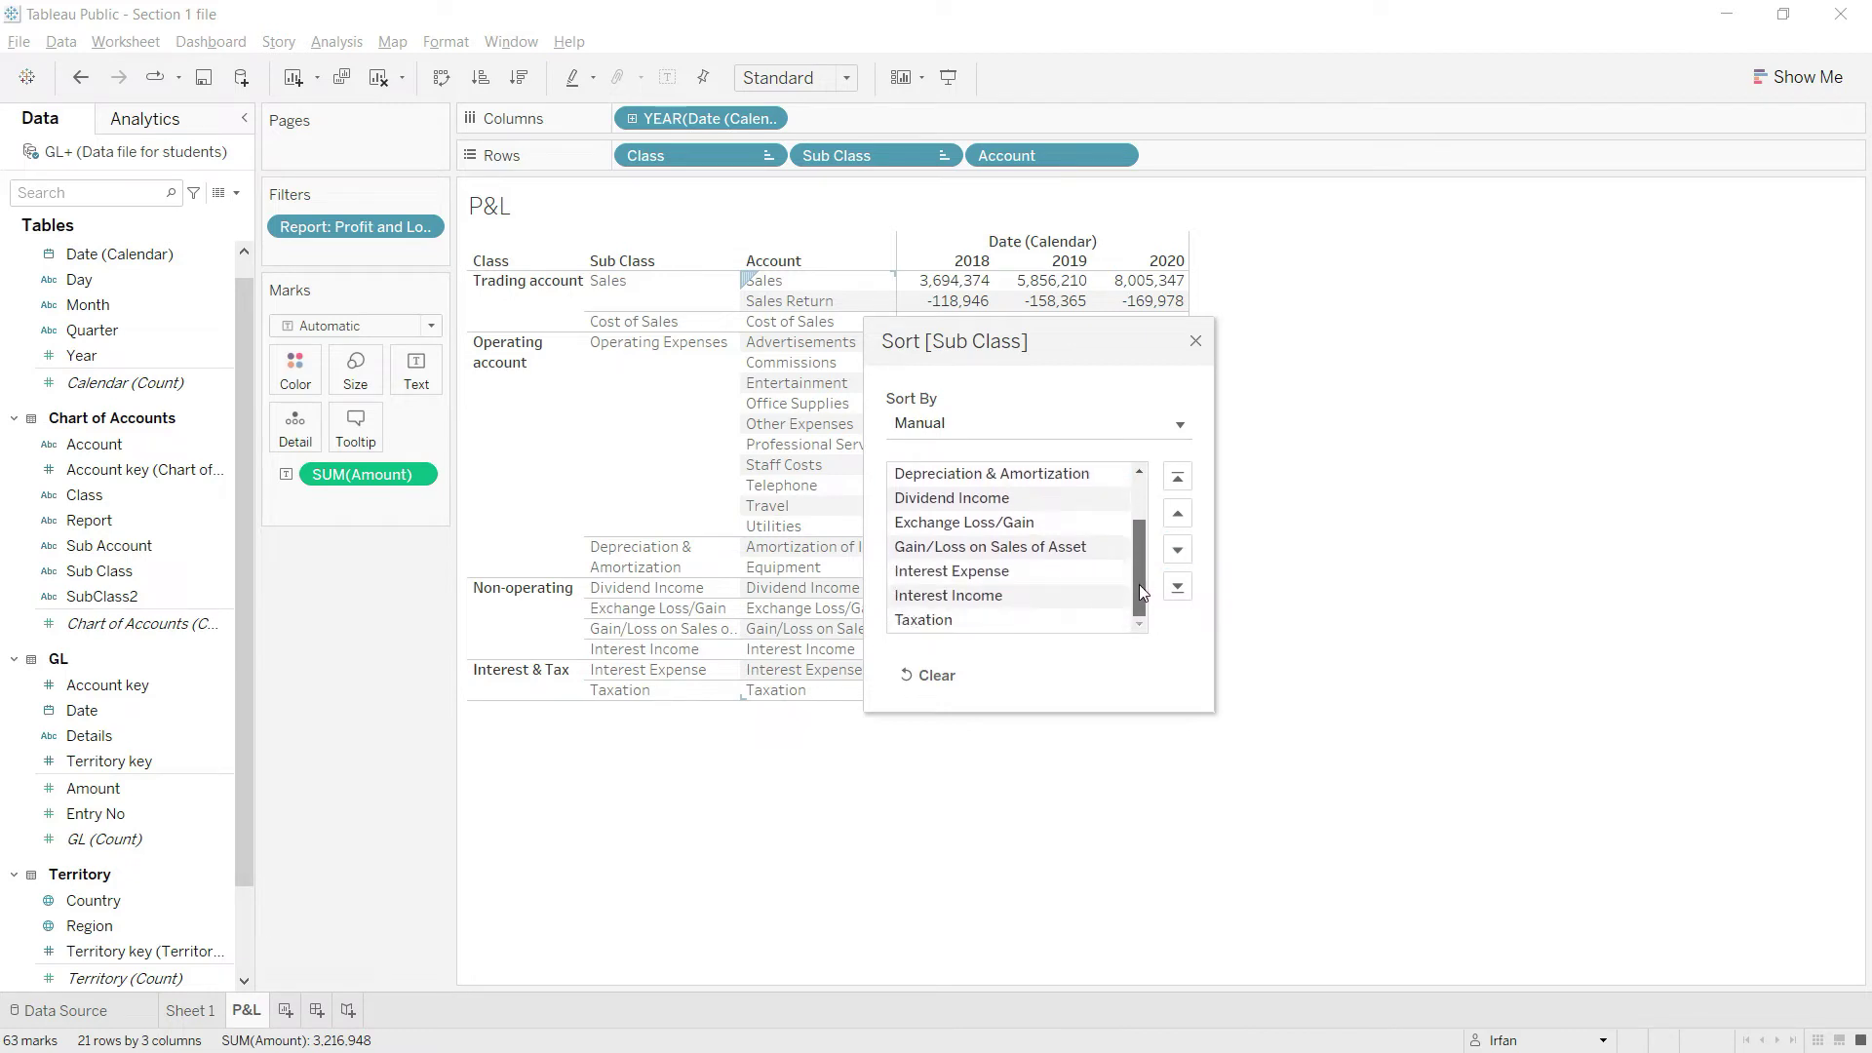
left_click(959, 598)
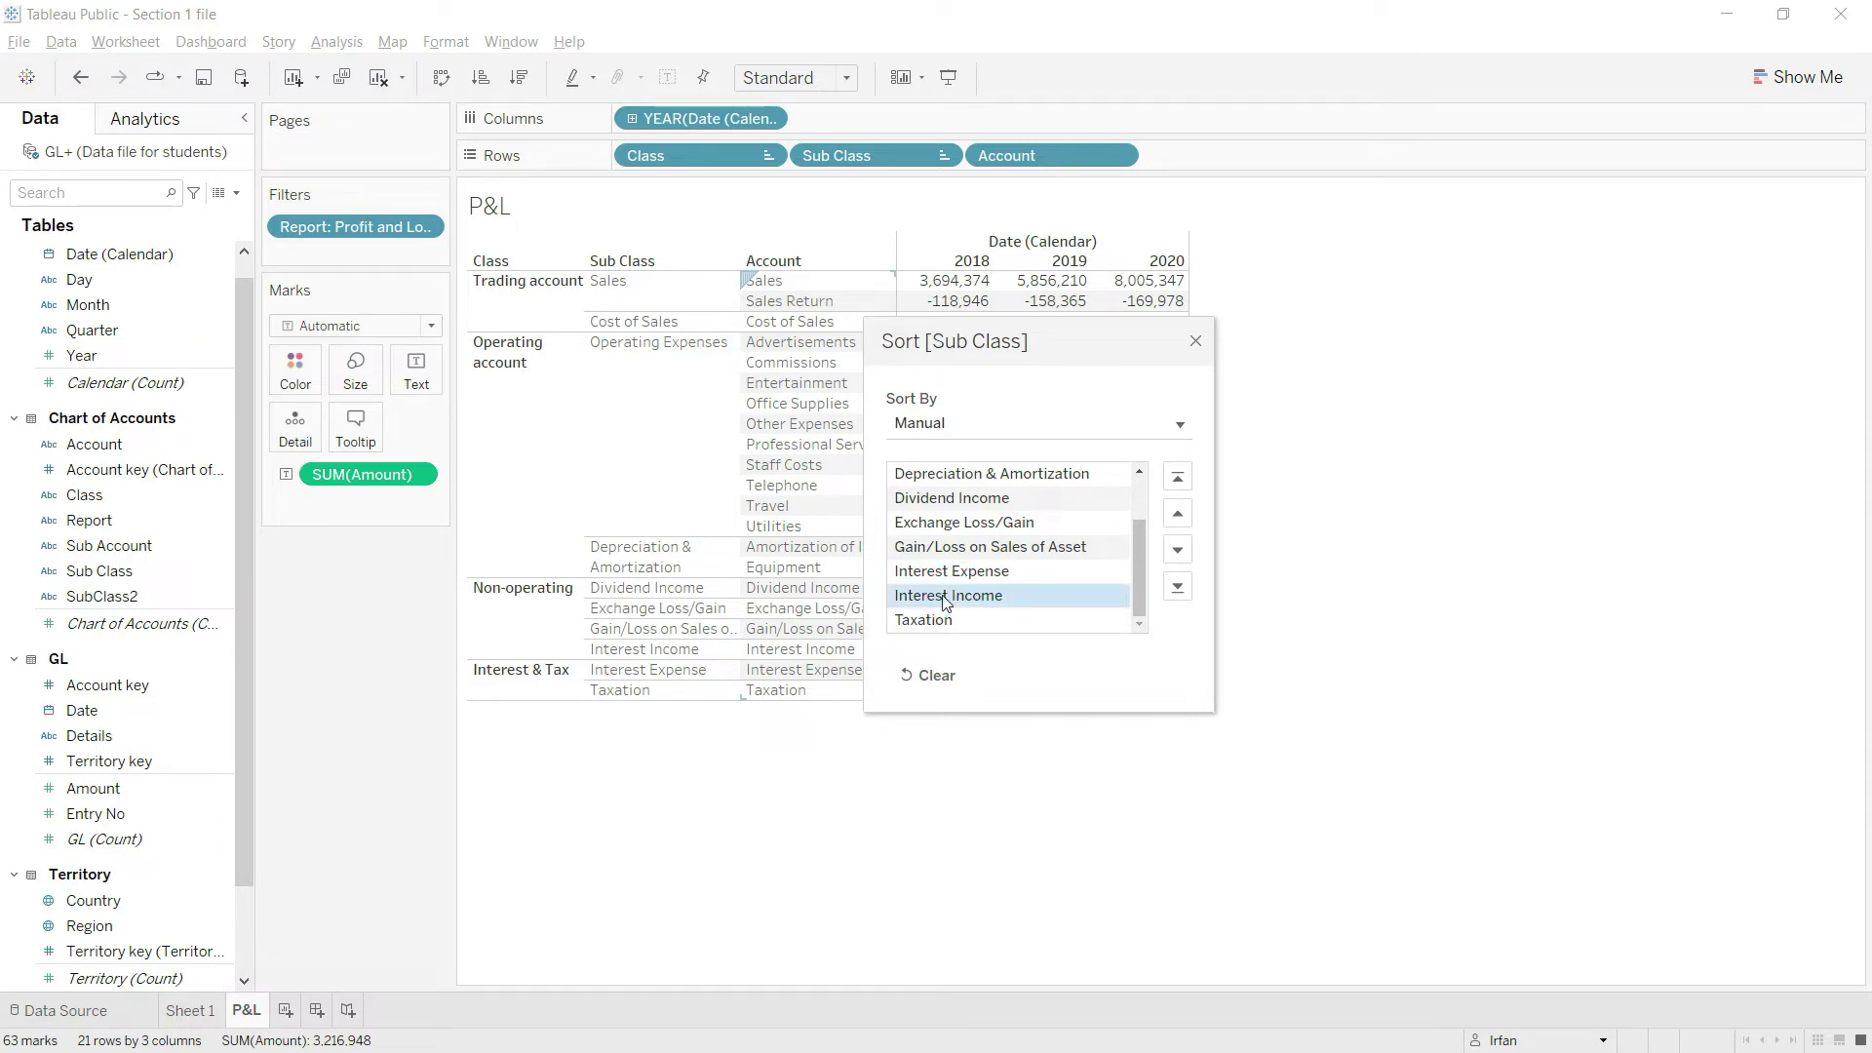
left_click(1178, 517)
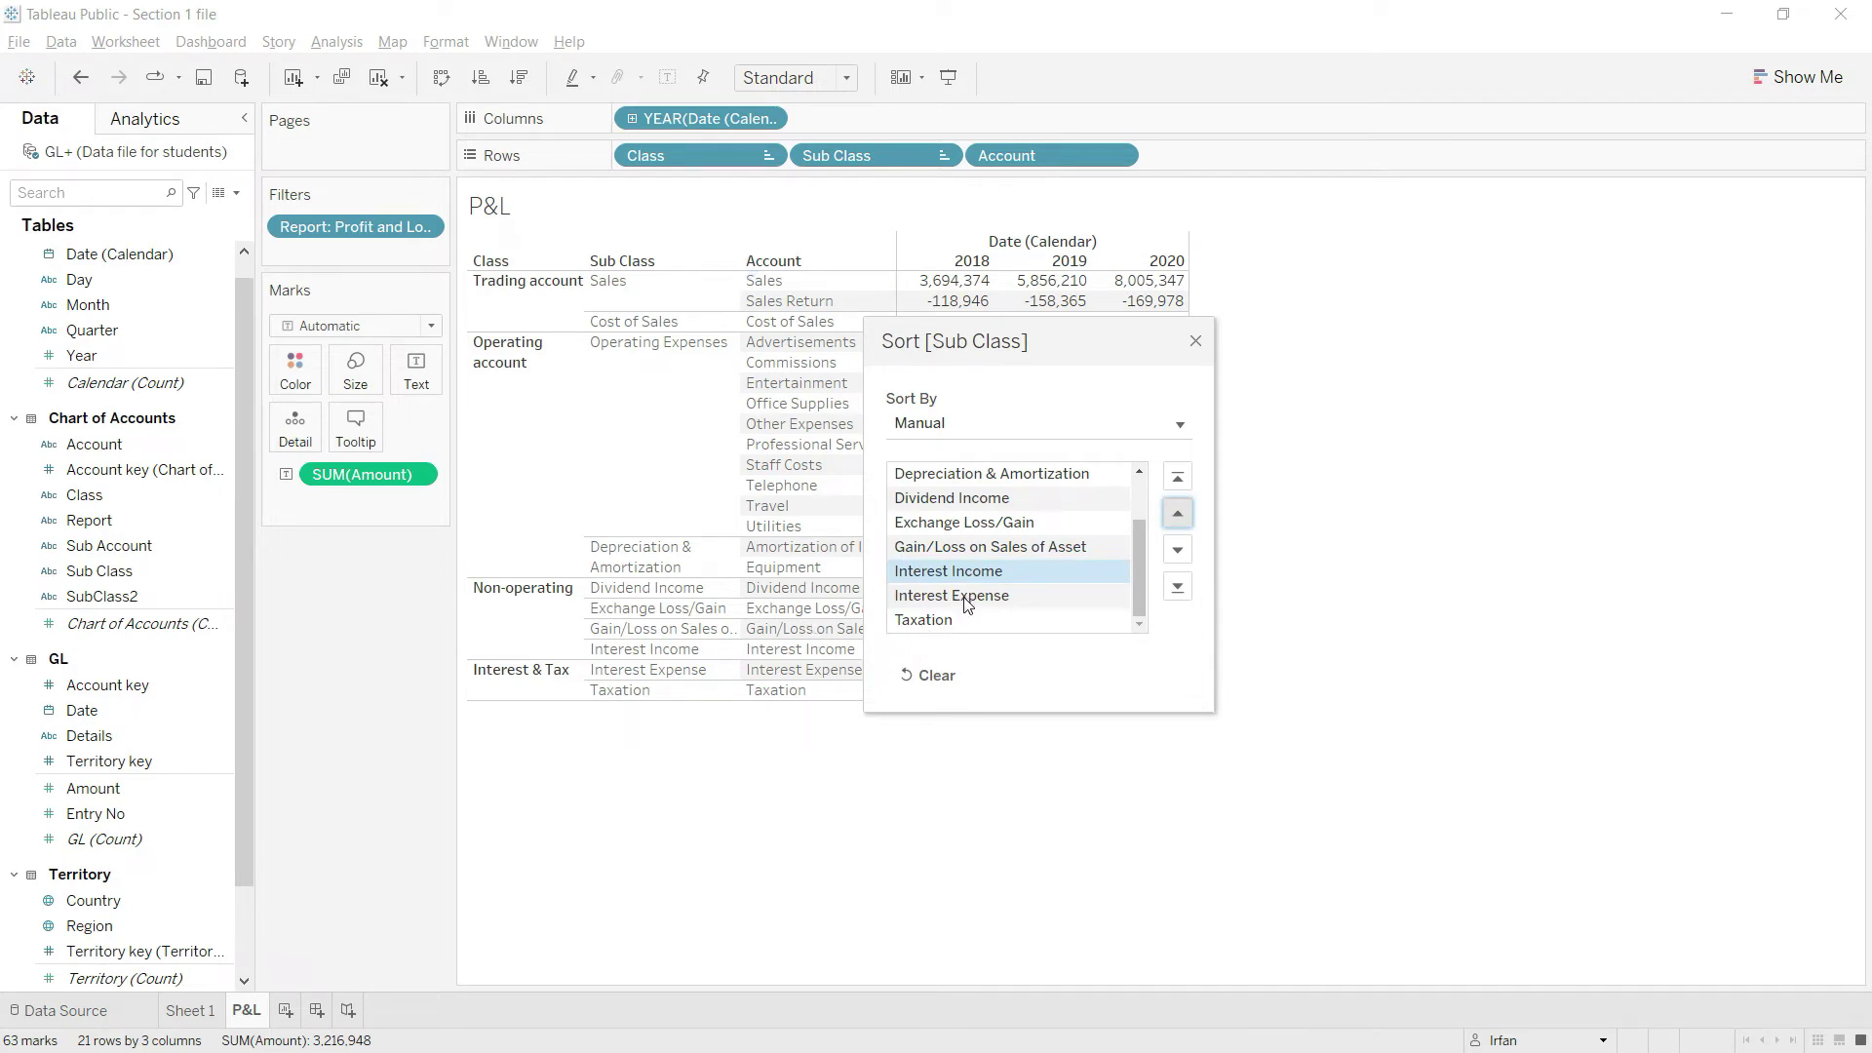
scroll(1141, 585, "up", 3)
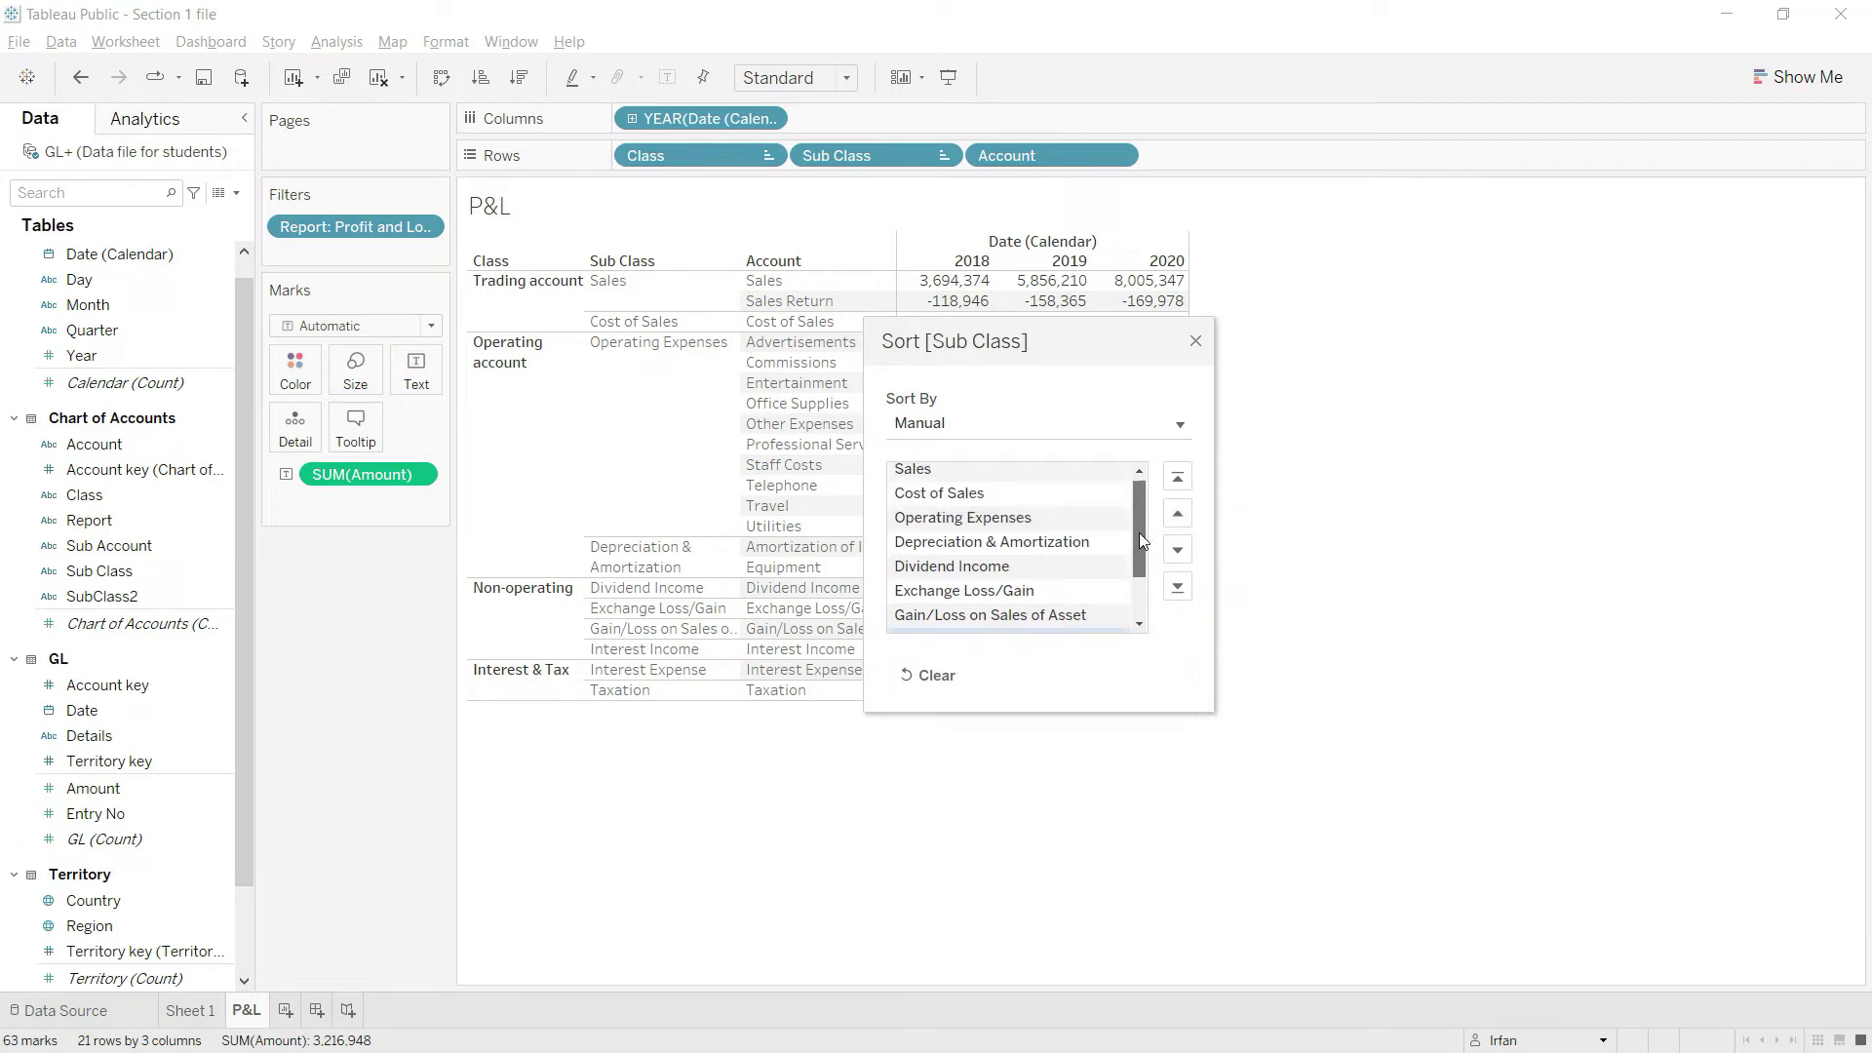
left_click(1196, 340)
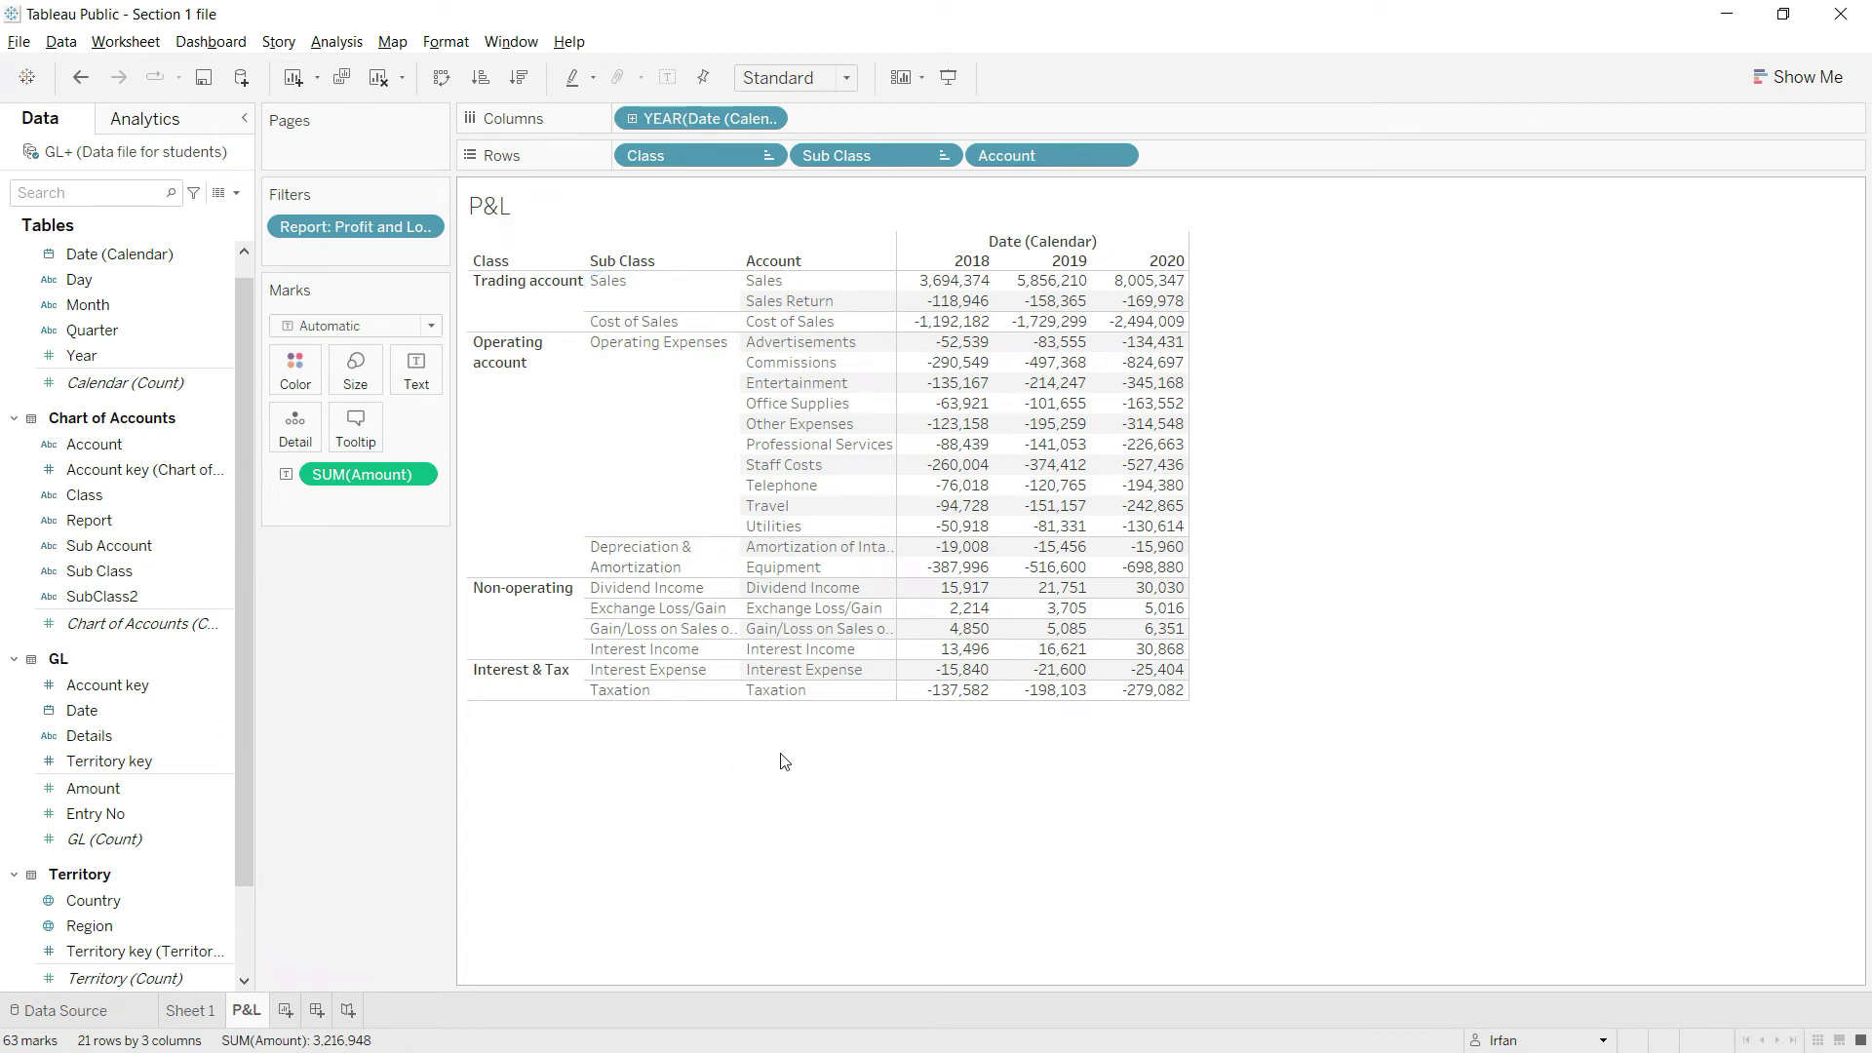
Step: Add the SubClass2 field to the rows between Sub Class and Account
left_click(130, 598)
left_click_drag(129, 598, 969, 158)
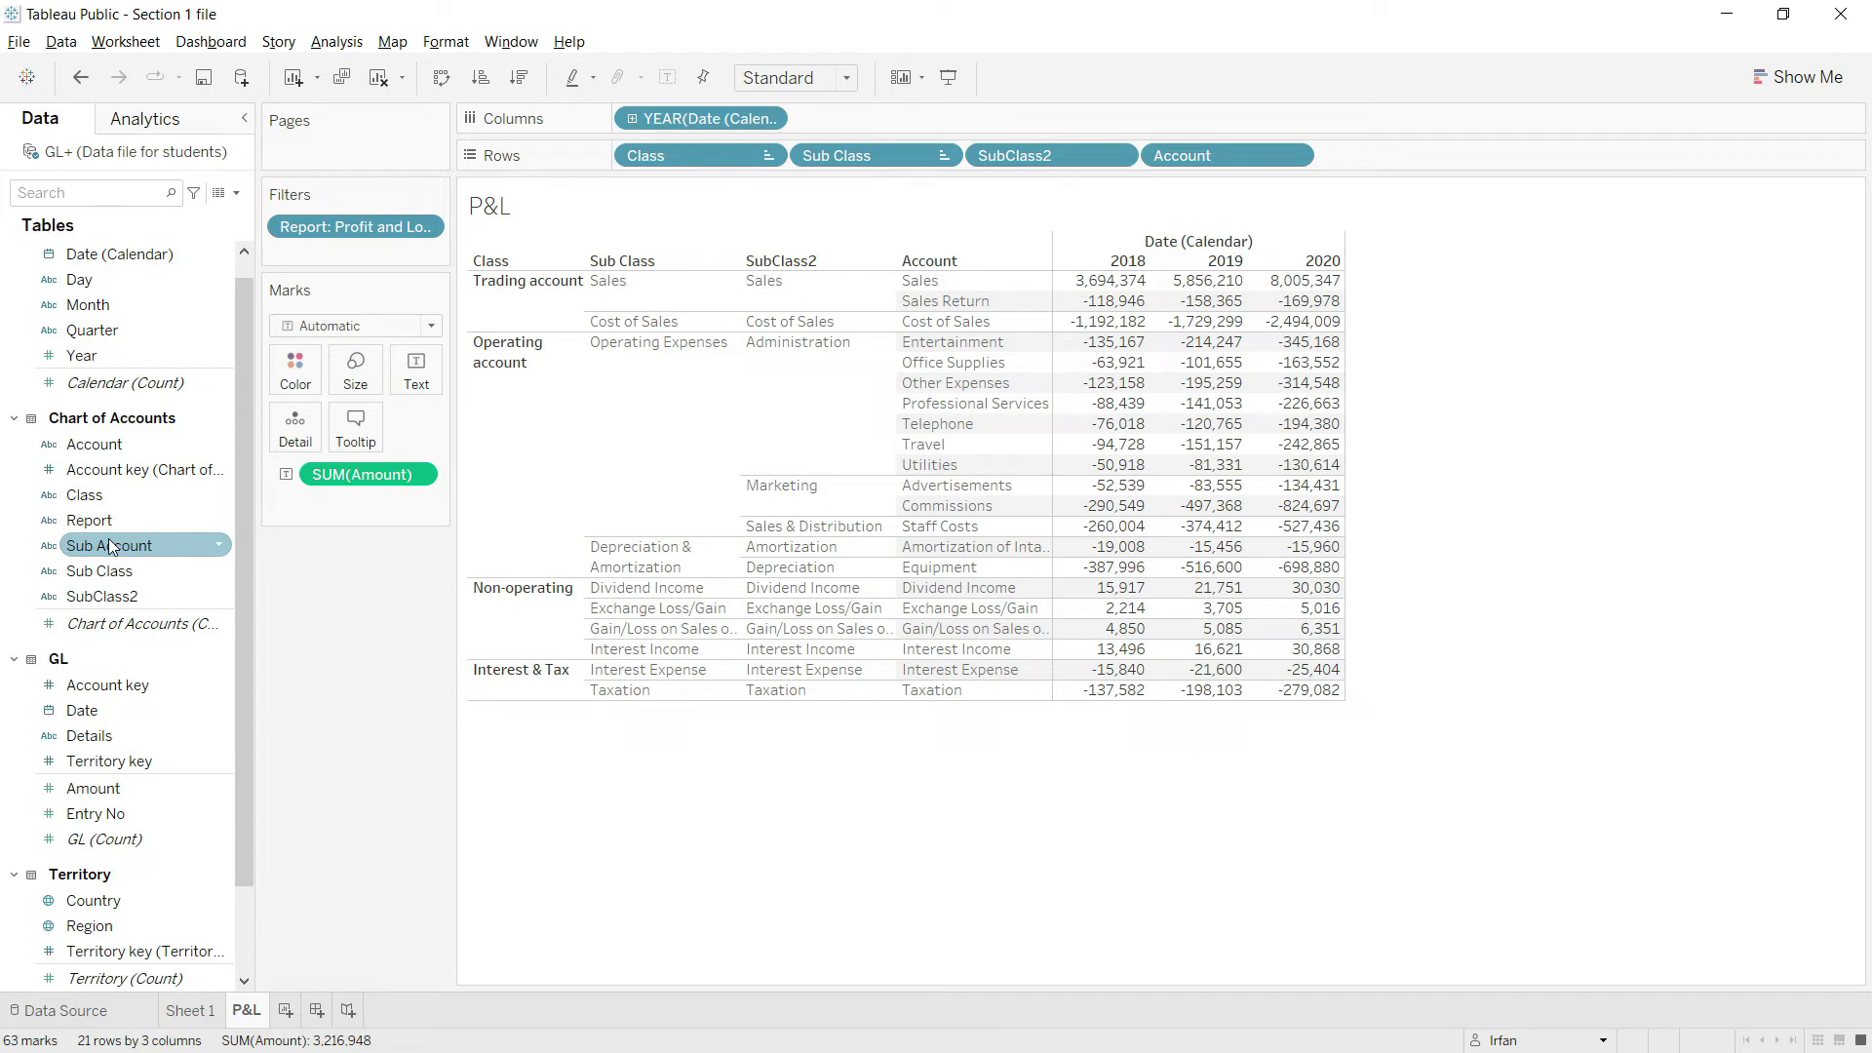
left_click_drag(110, 546, 1364, 158)
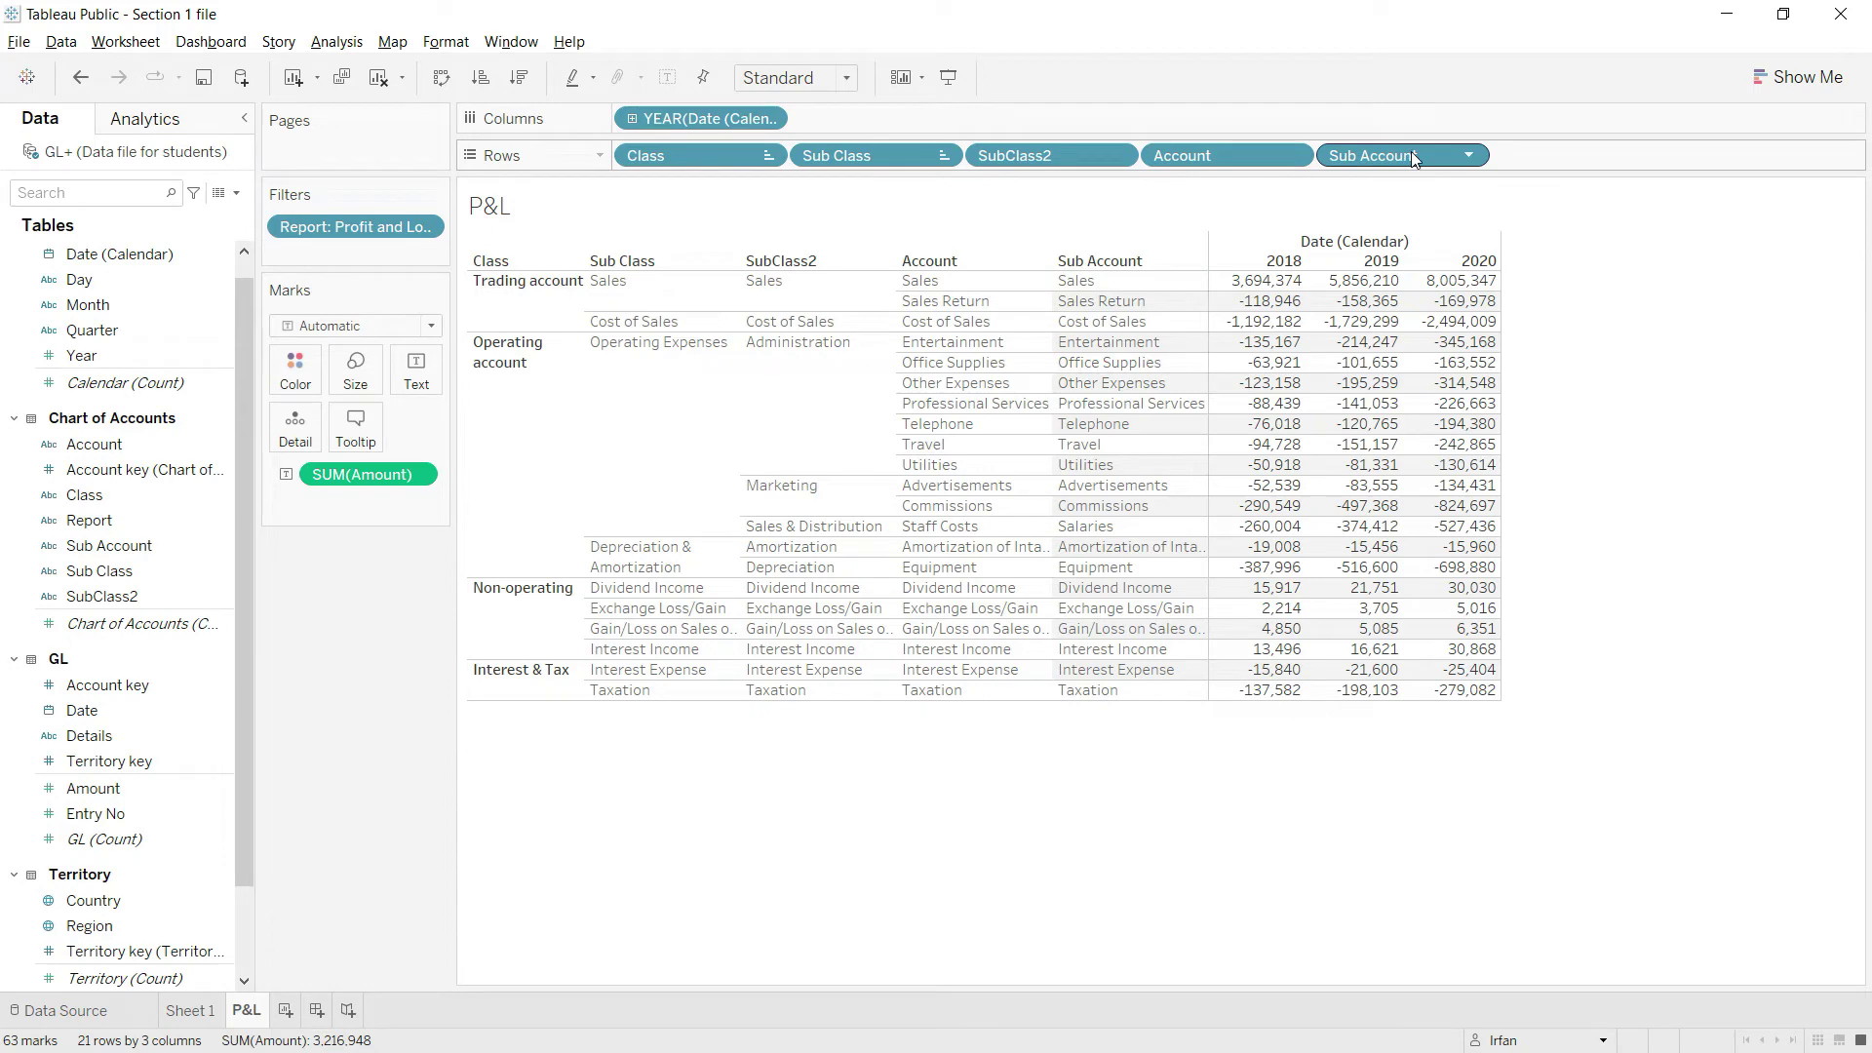
left_click(1469, 168)
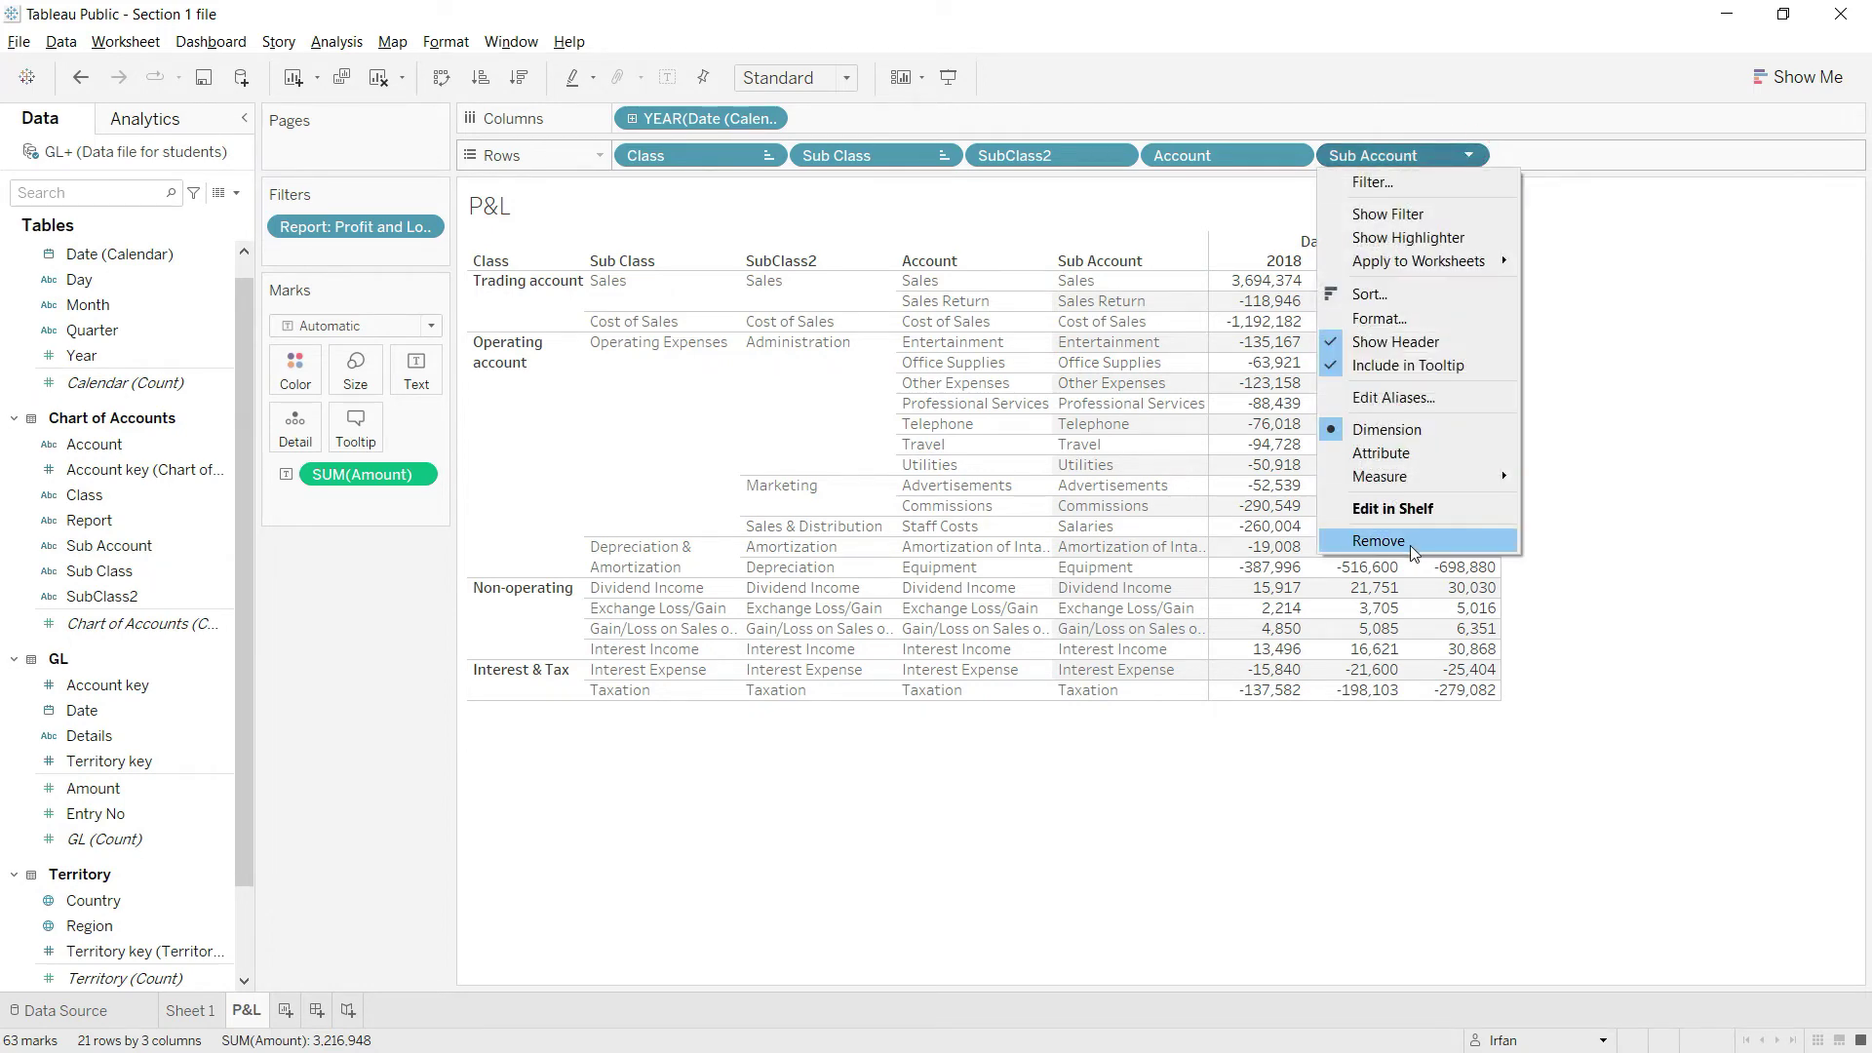
left_click(1395, 570)
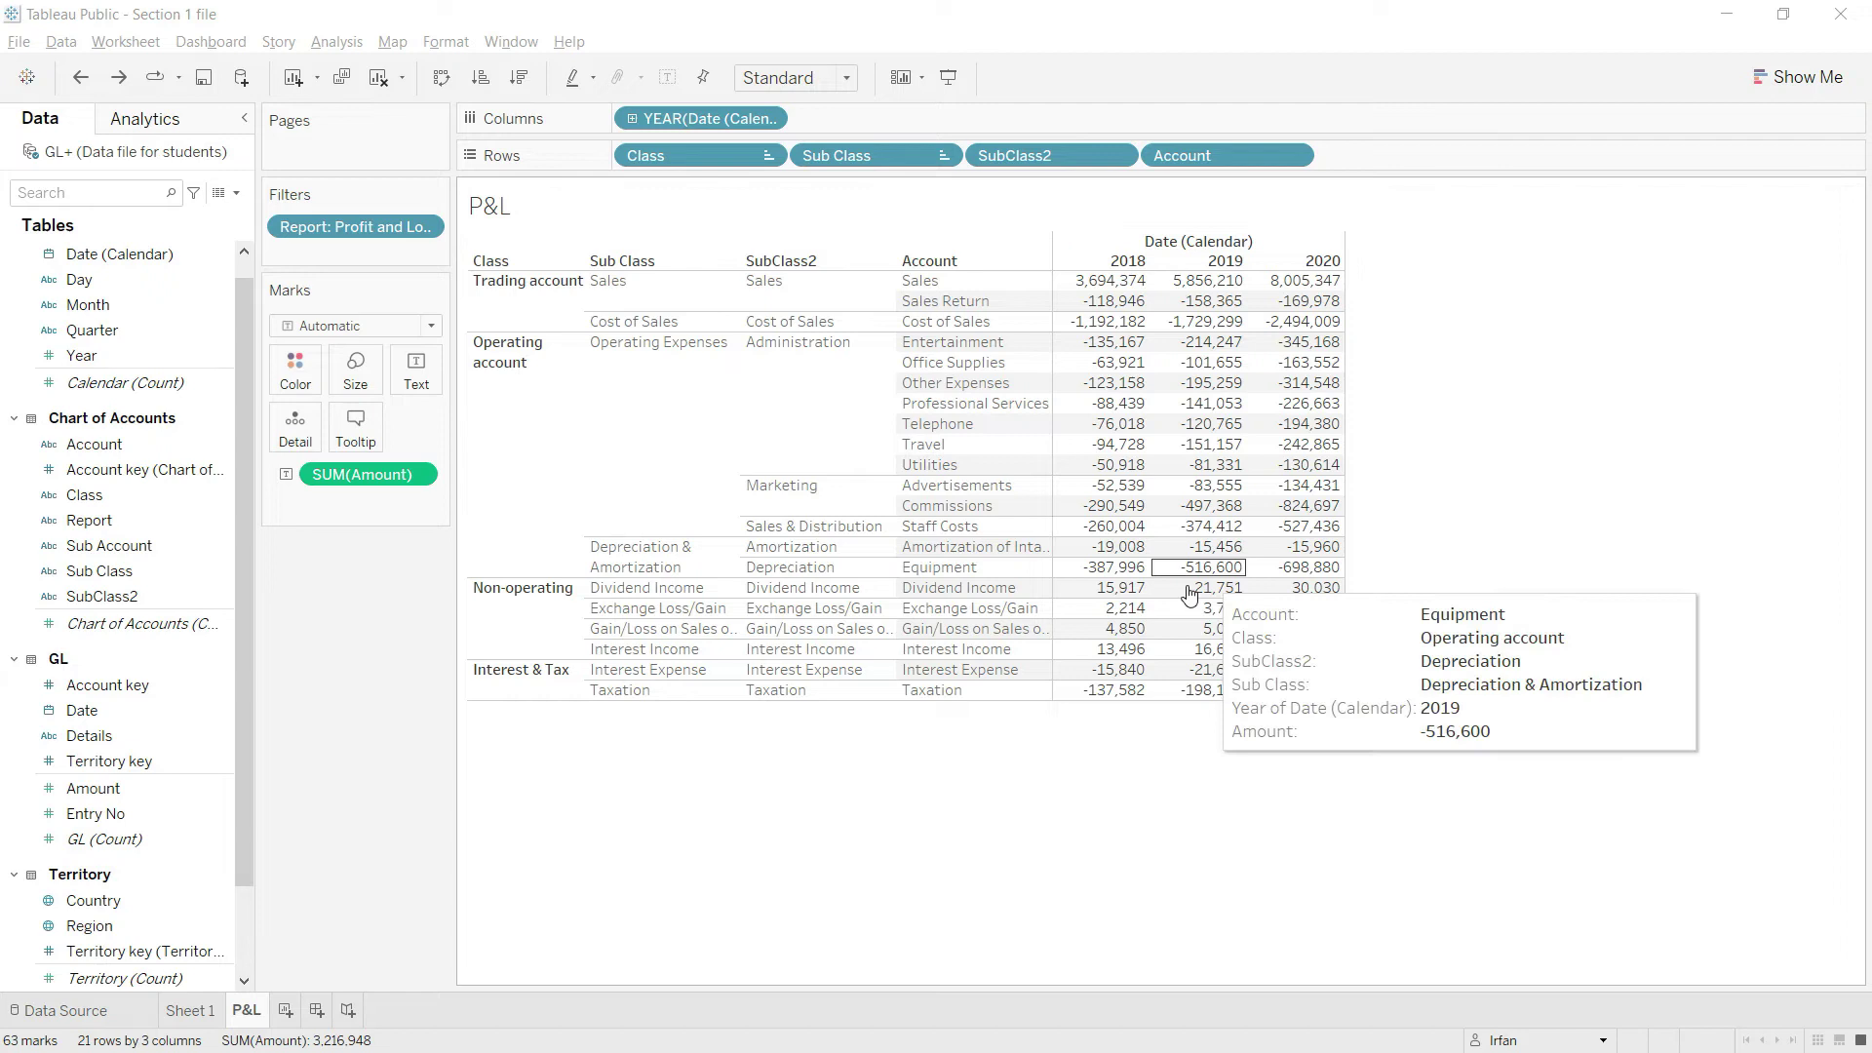
Step: Show column grand totals for the P&L table
mouse_move(1078, 376)
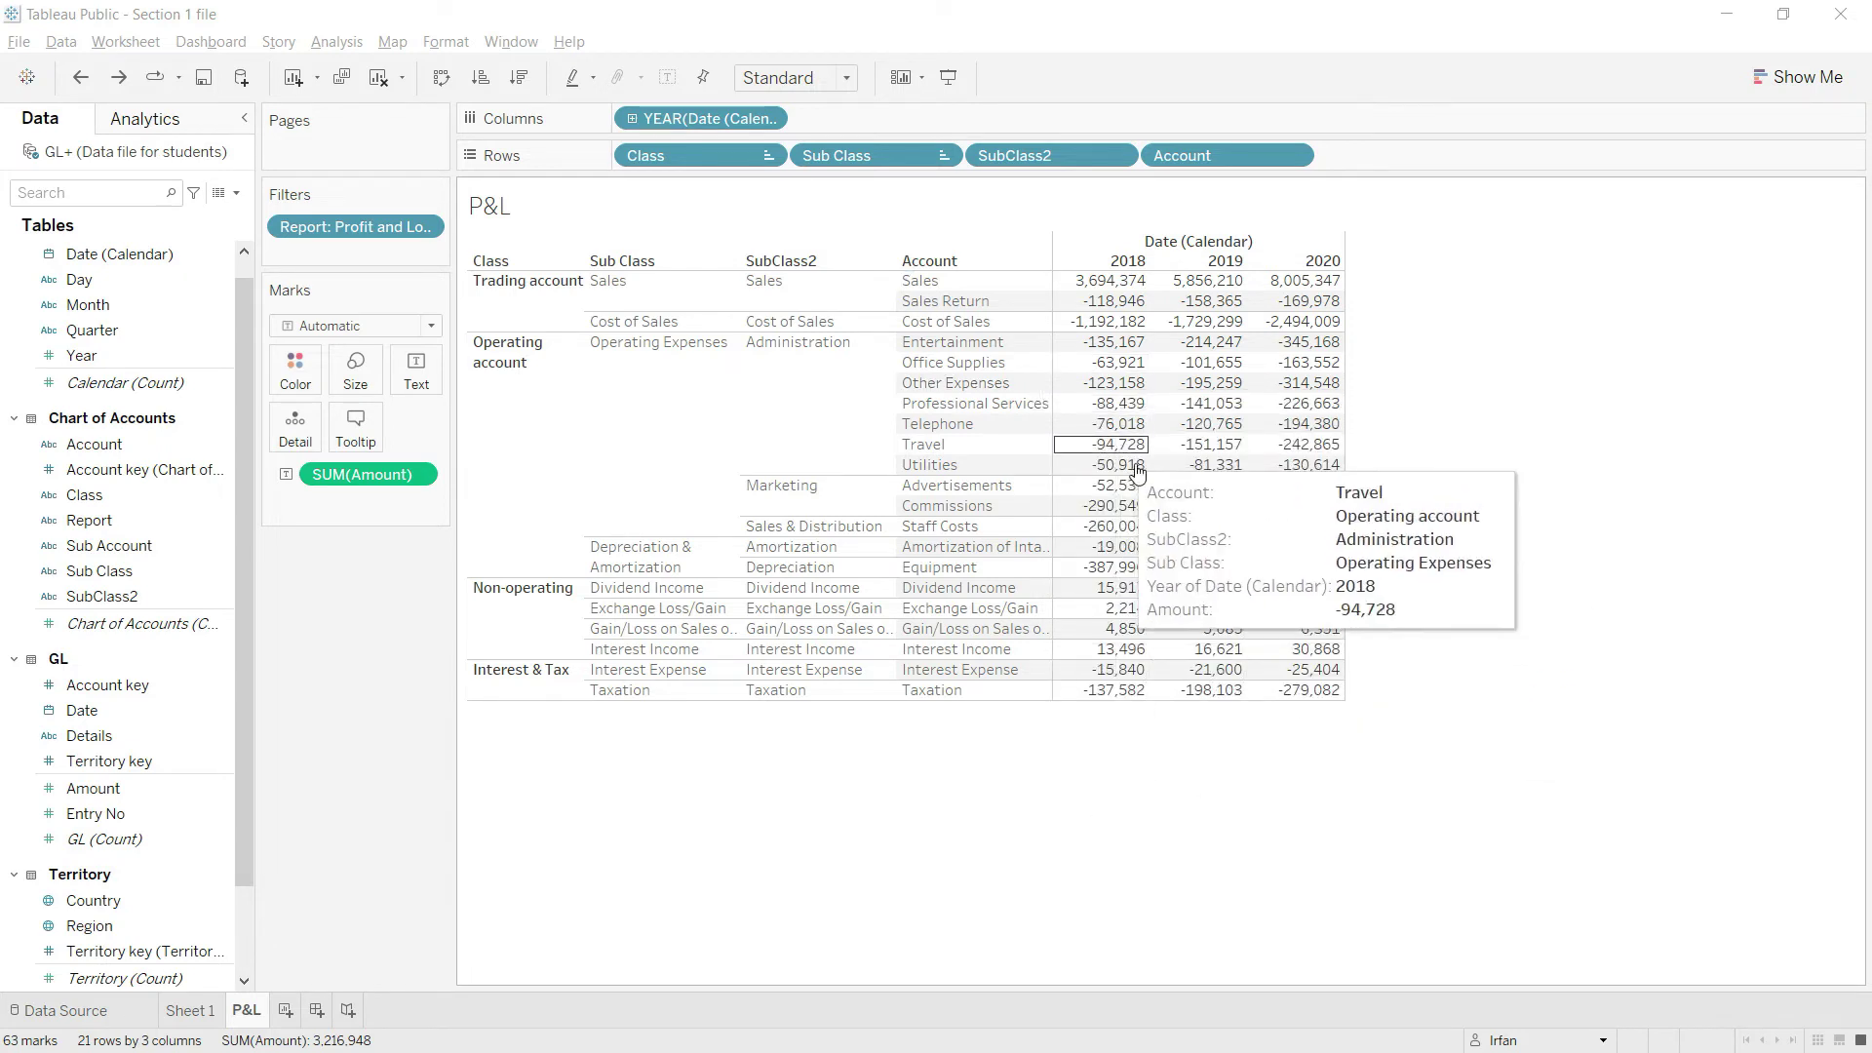
mouse_move(1115, 294)
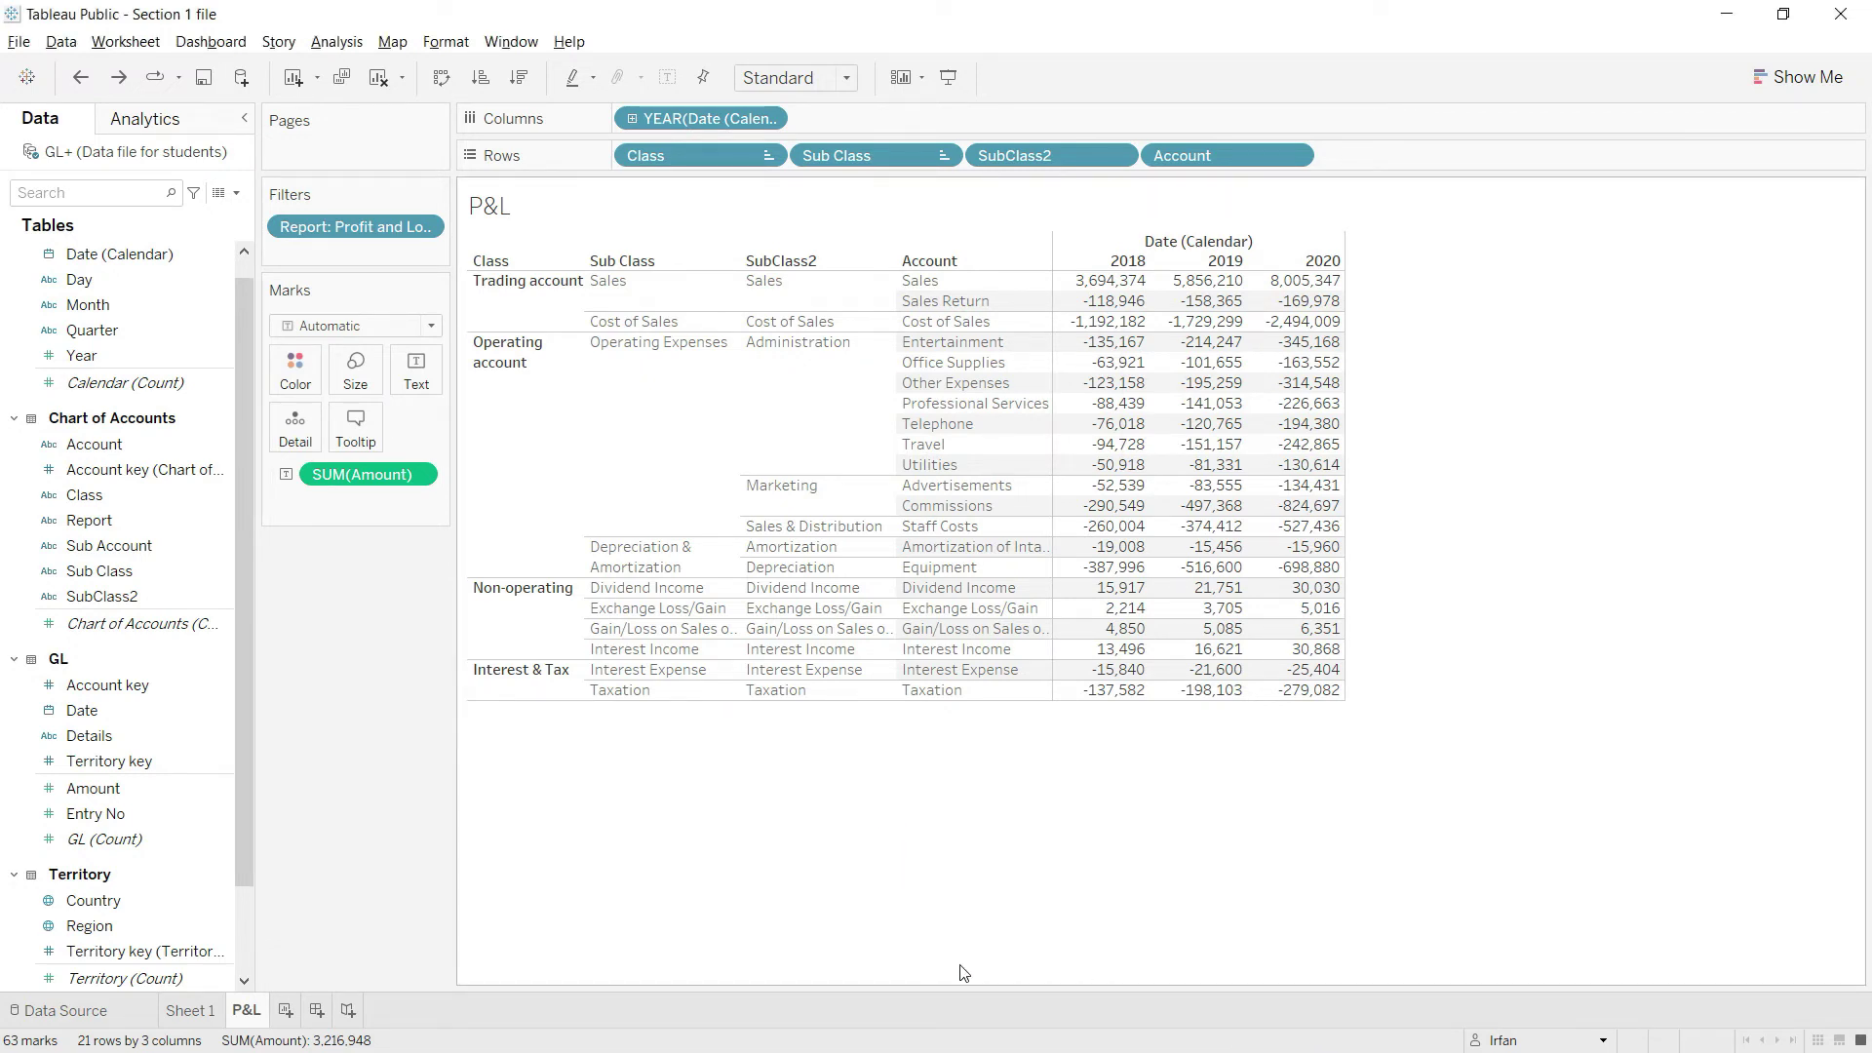
left_click(335, 43)
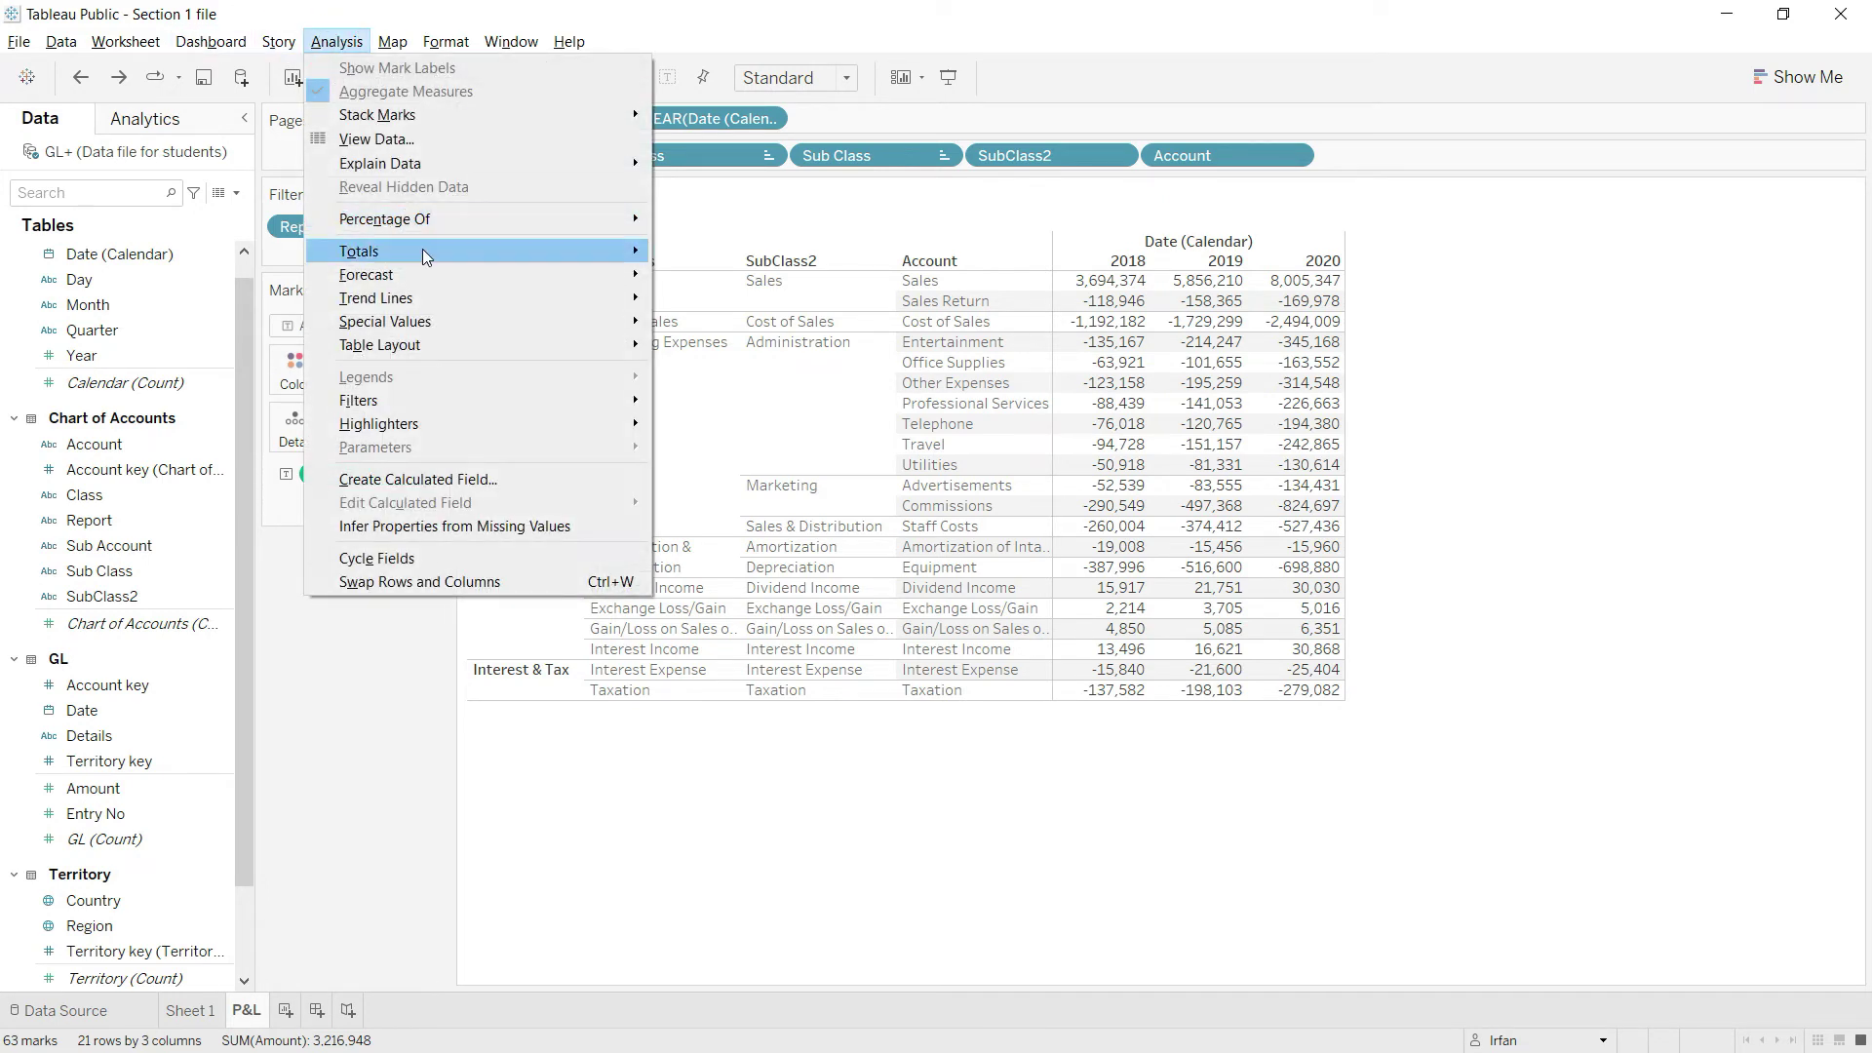
mouse_move(425, 255)
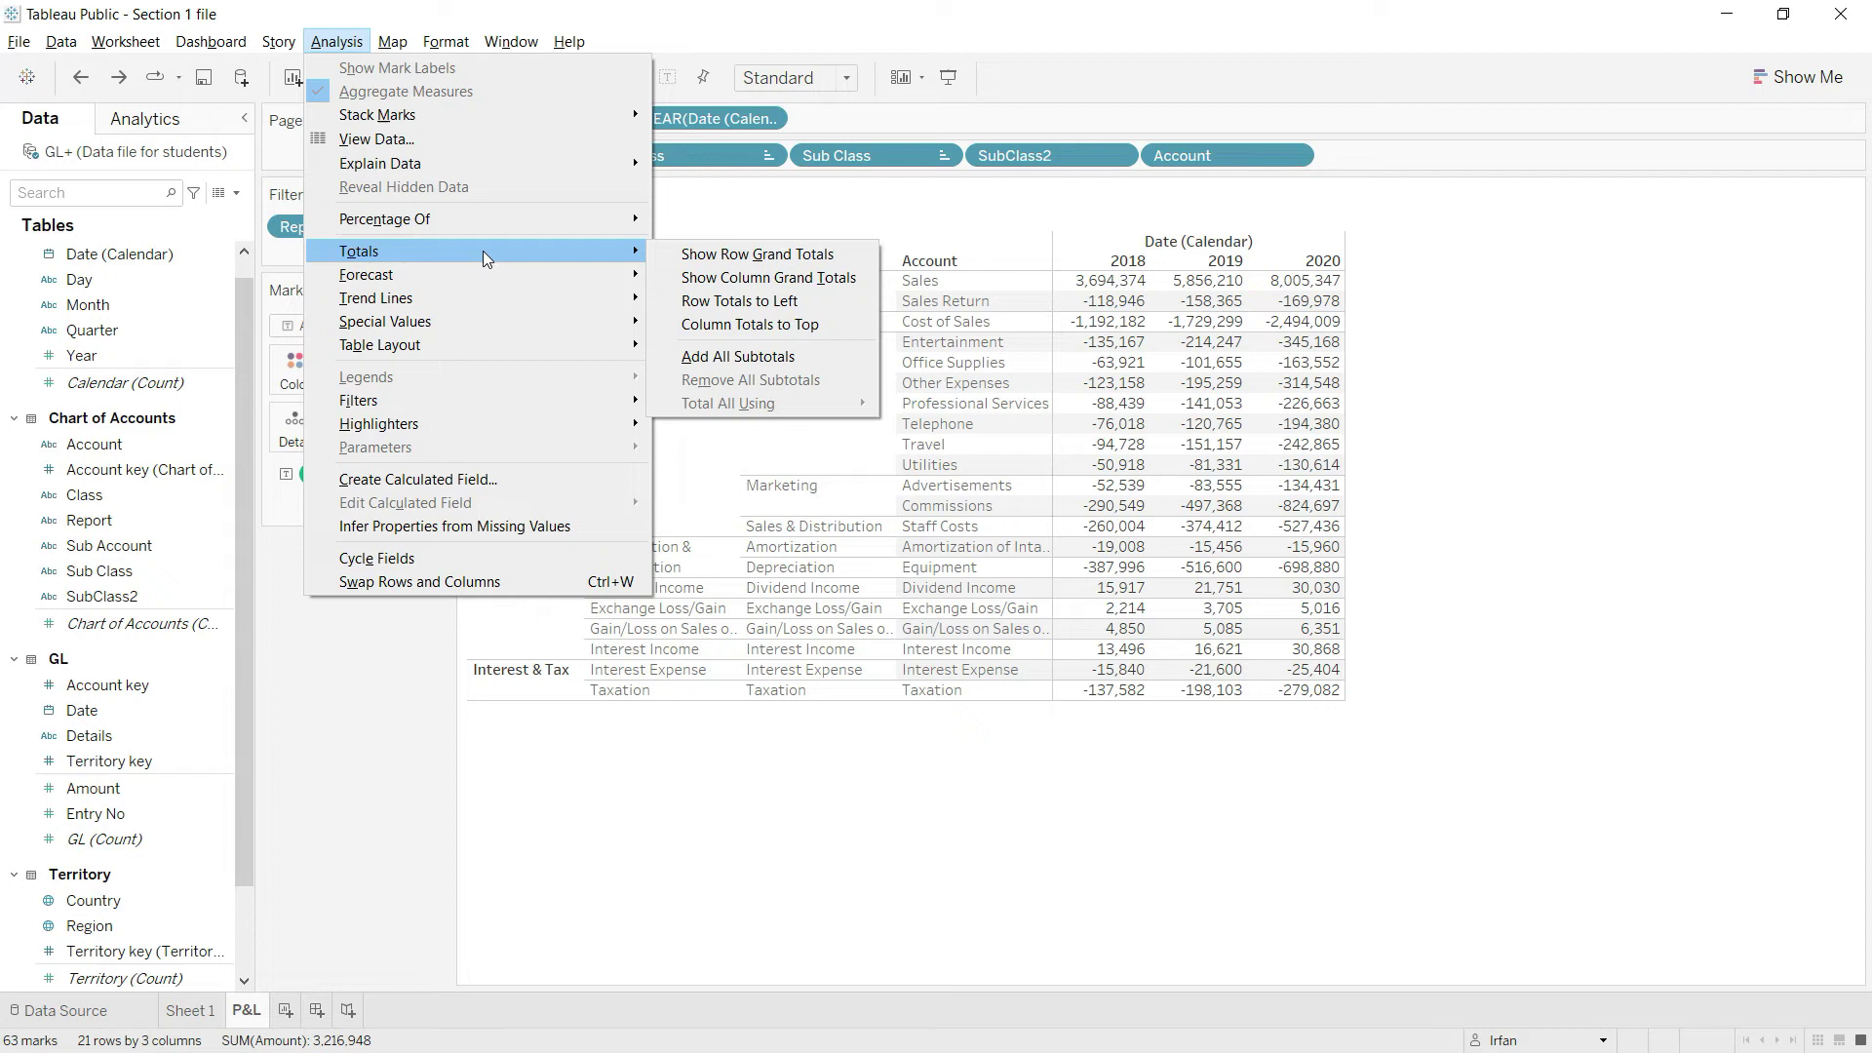
left_click(785, 280)
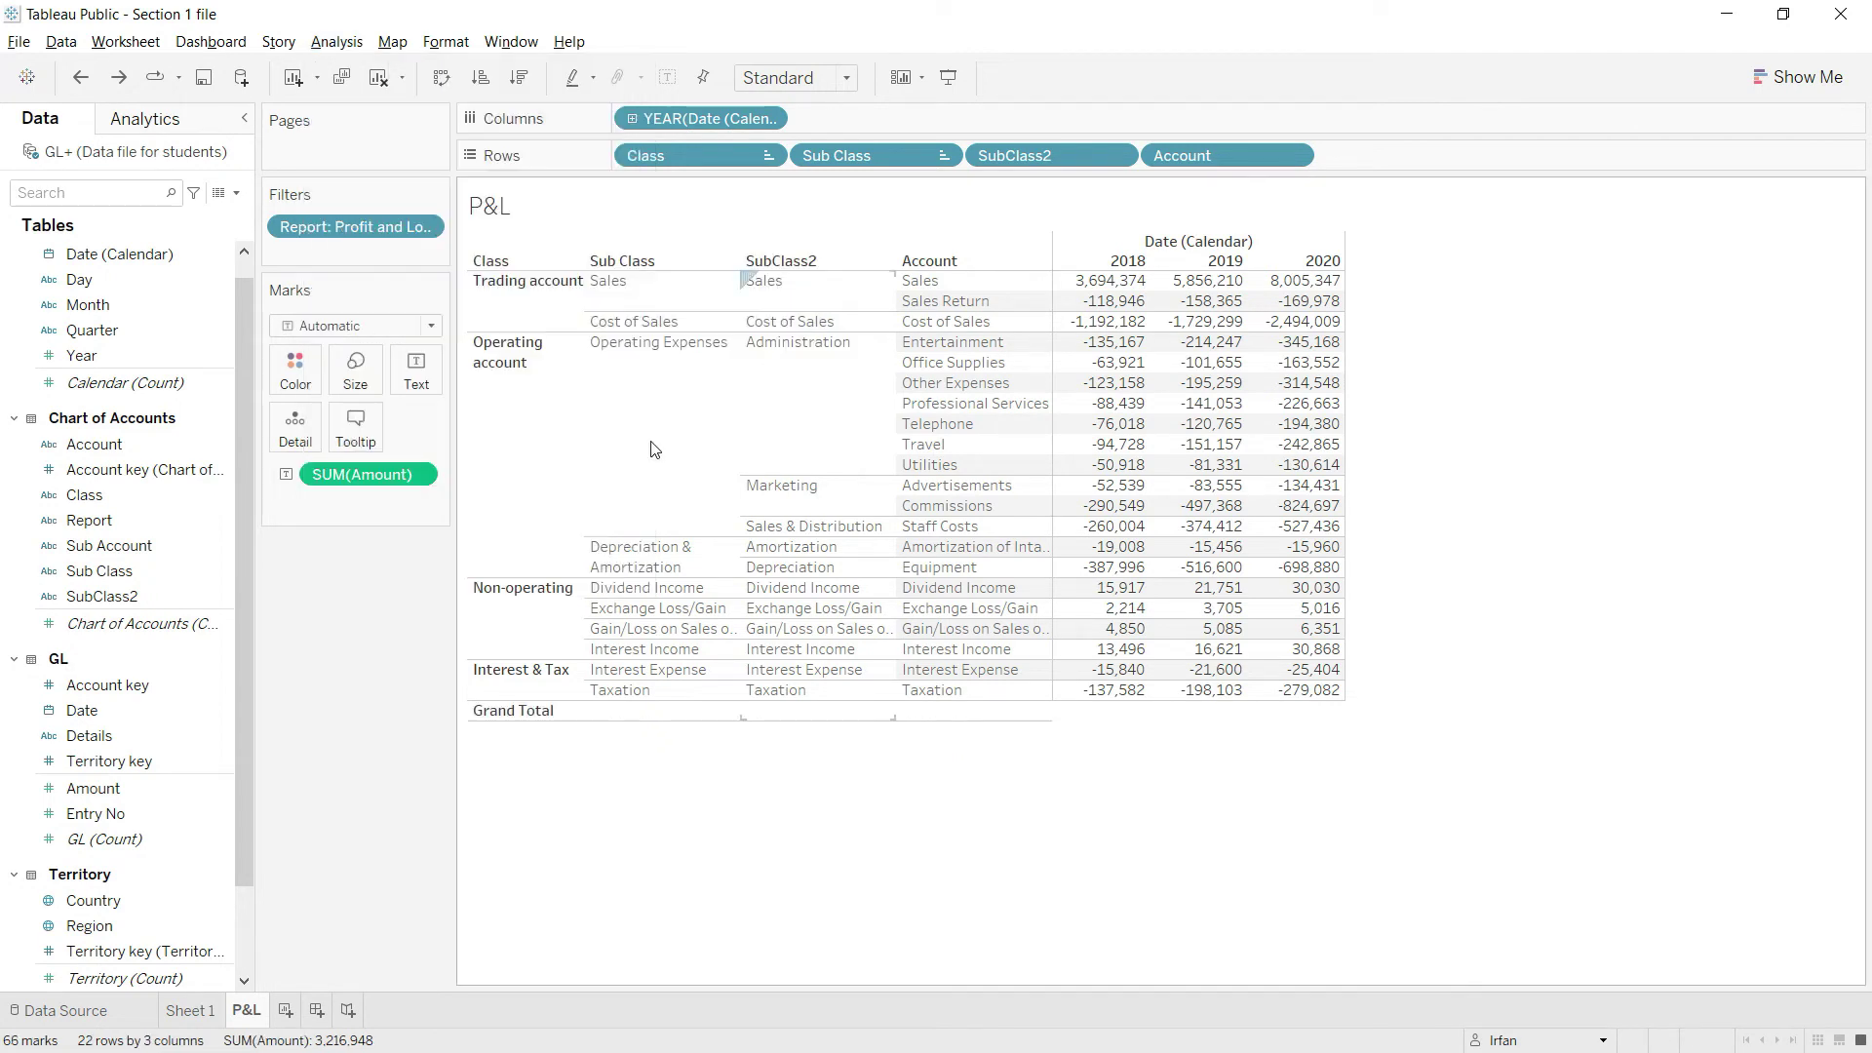
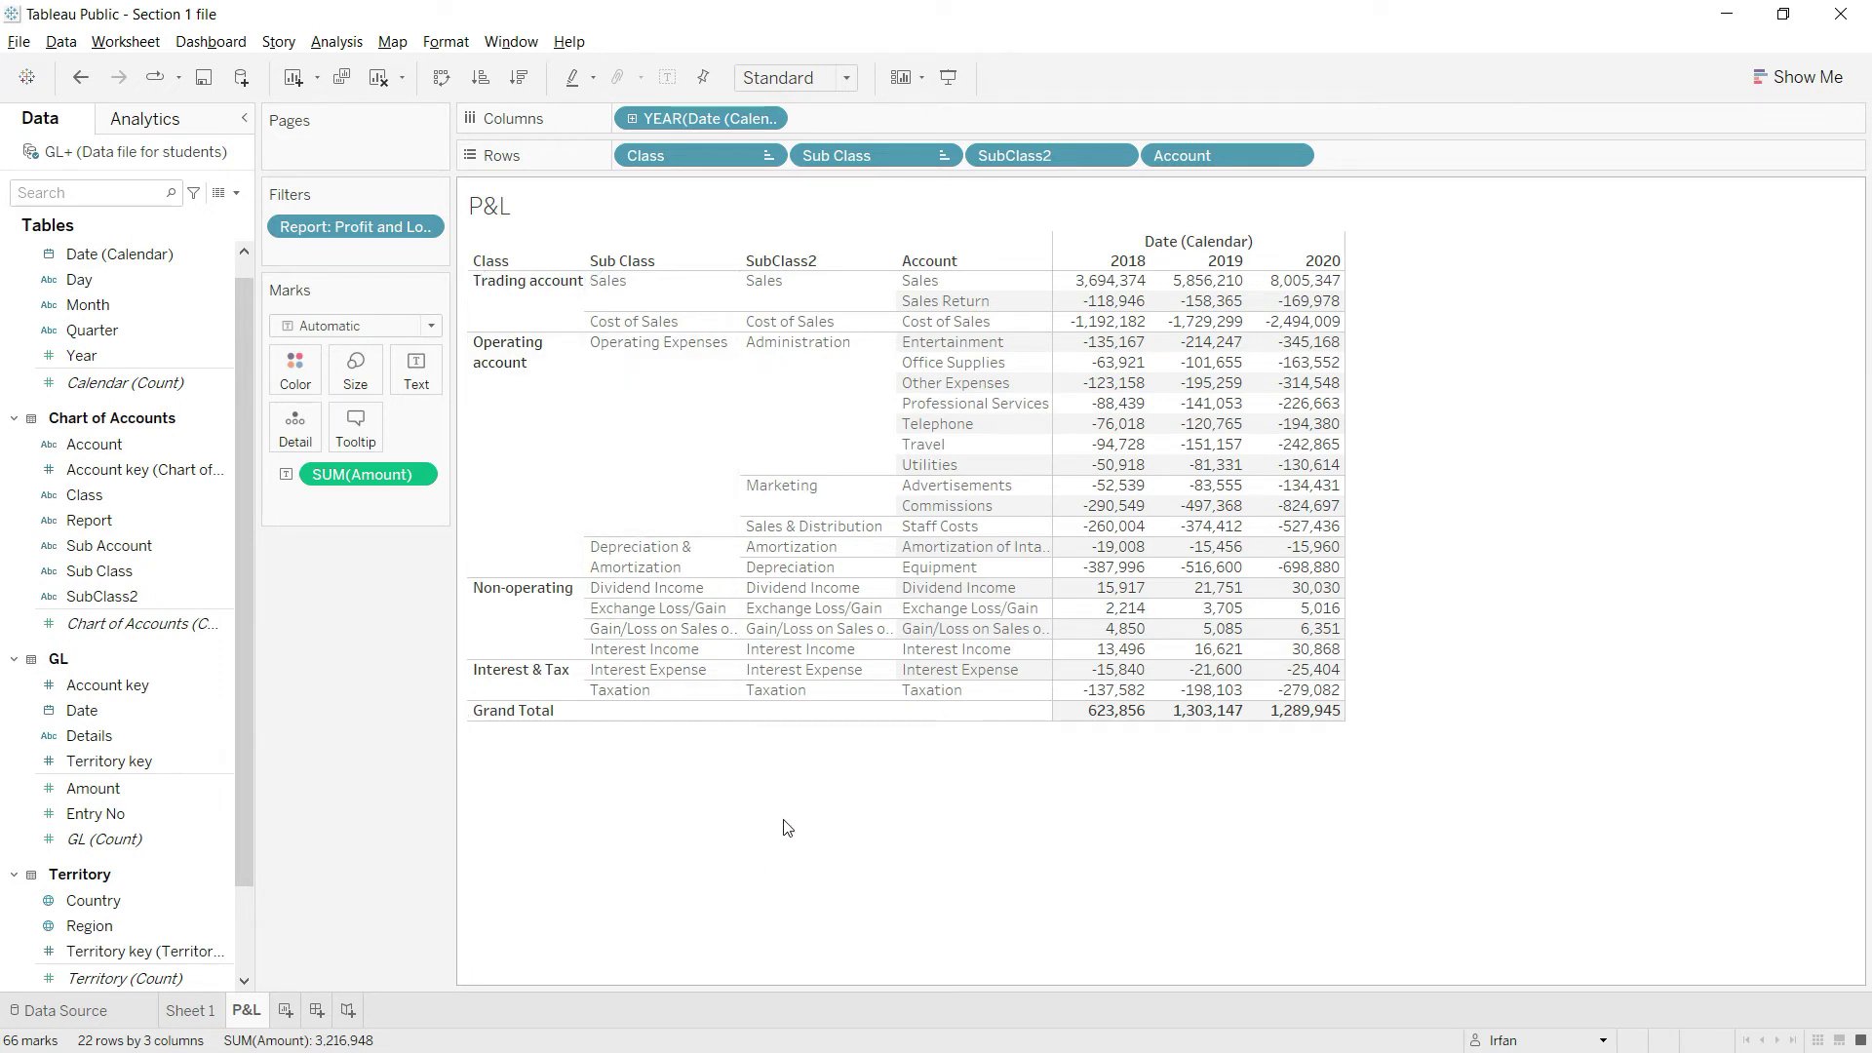
Step: Add all subtotals to the table and widen the Account column to fit its longest names
left_click(356, 47)
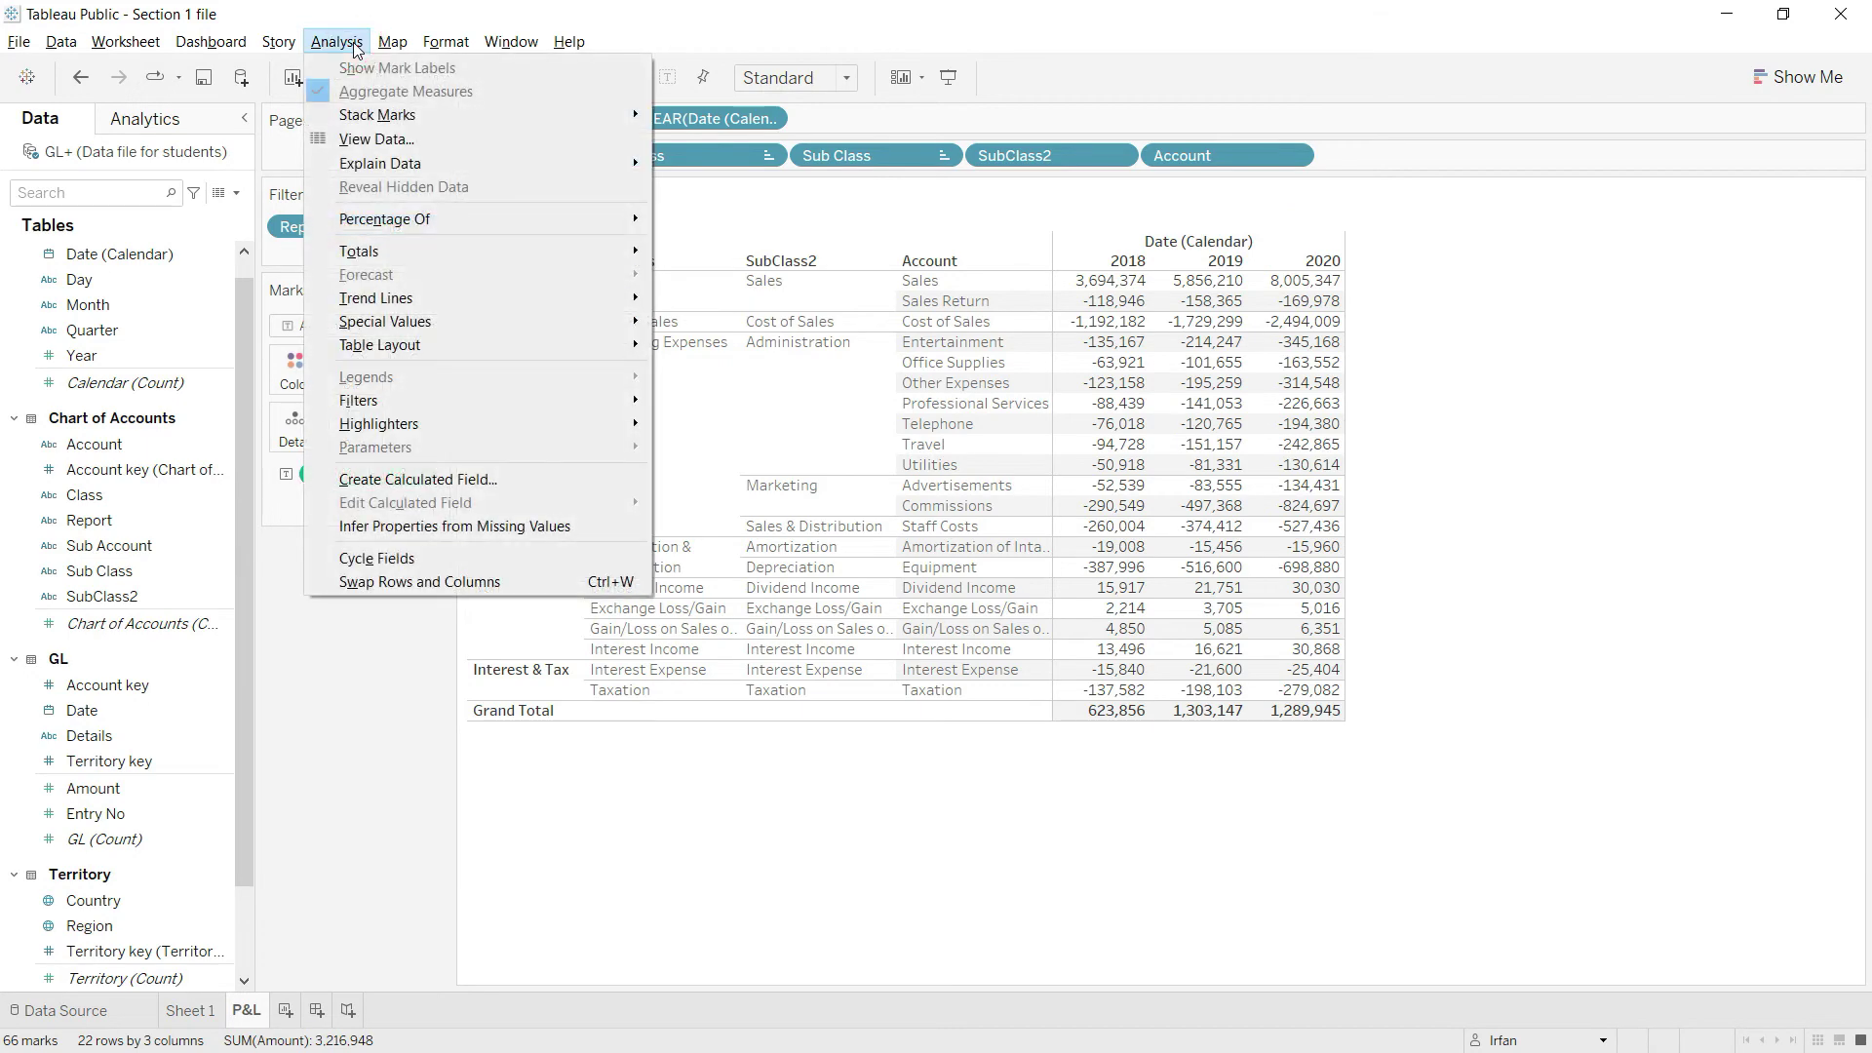
mouse_move(440, 254)
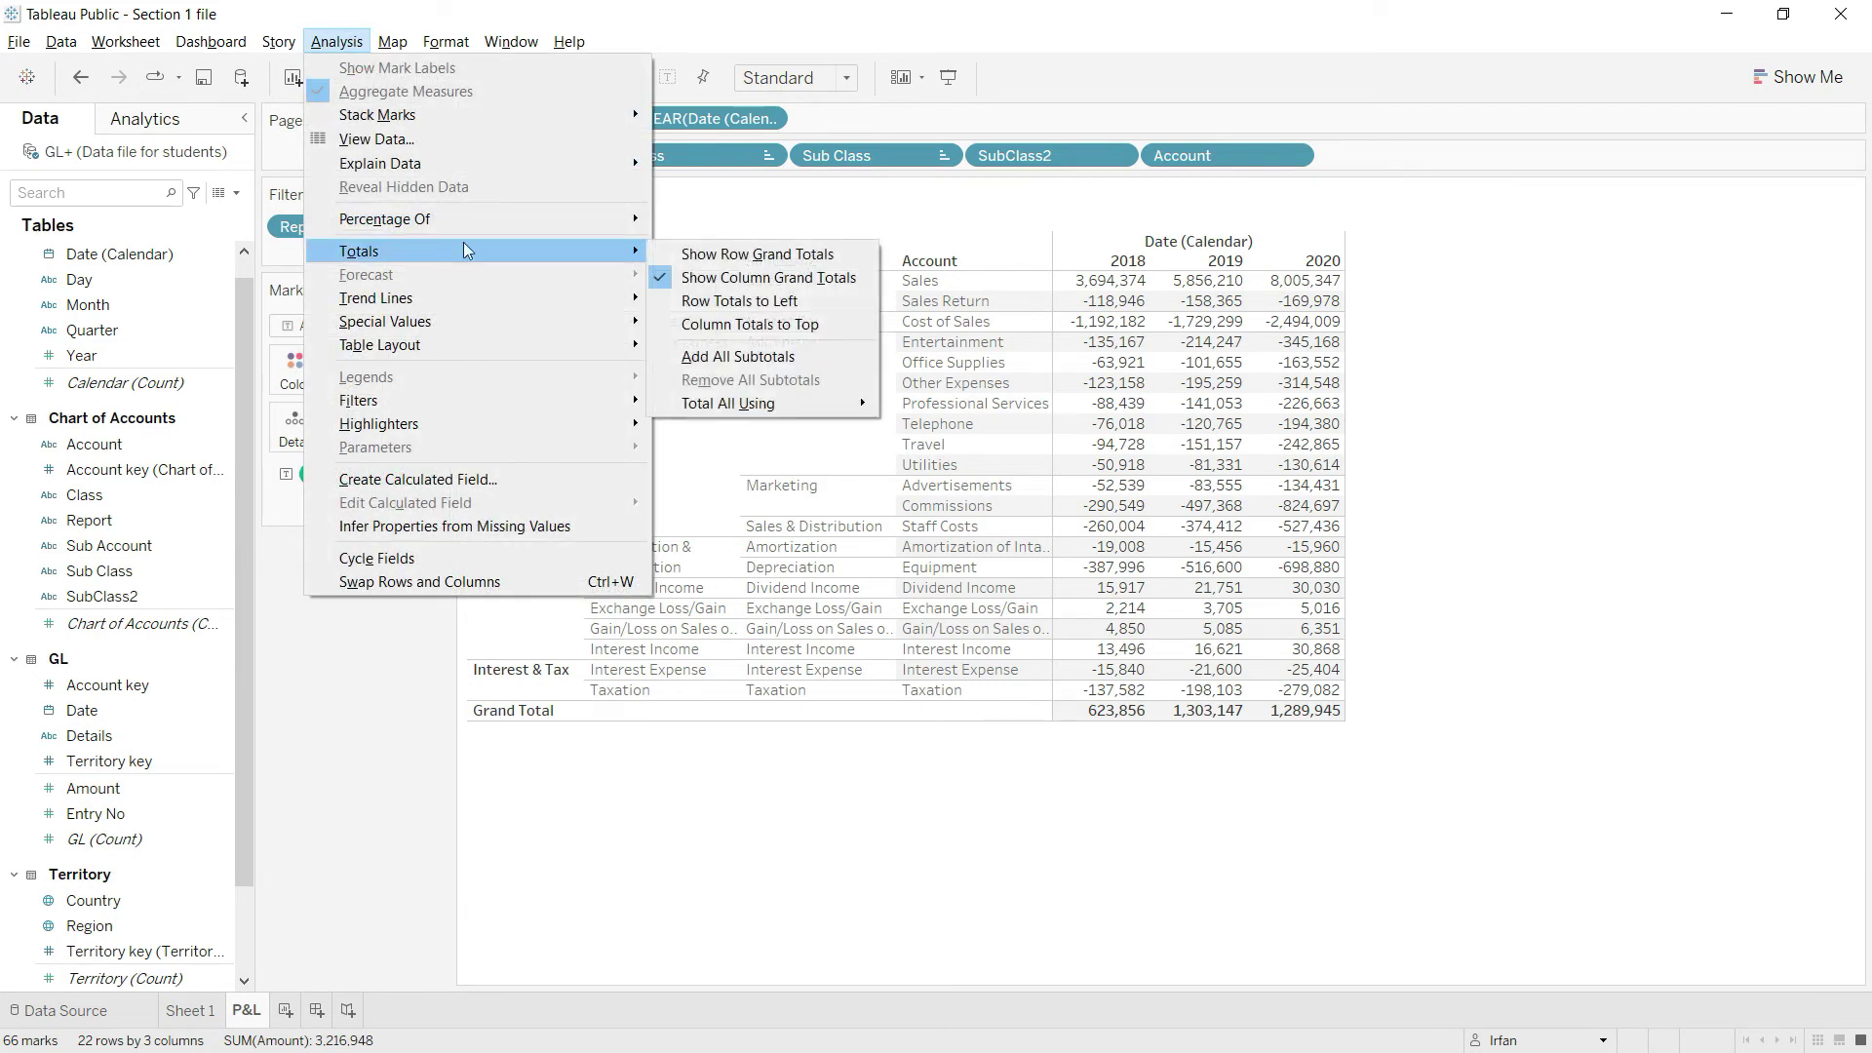
left_click(727, 361)
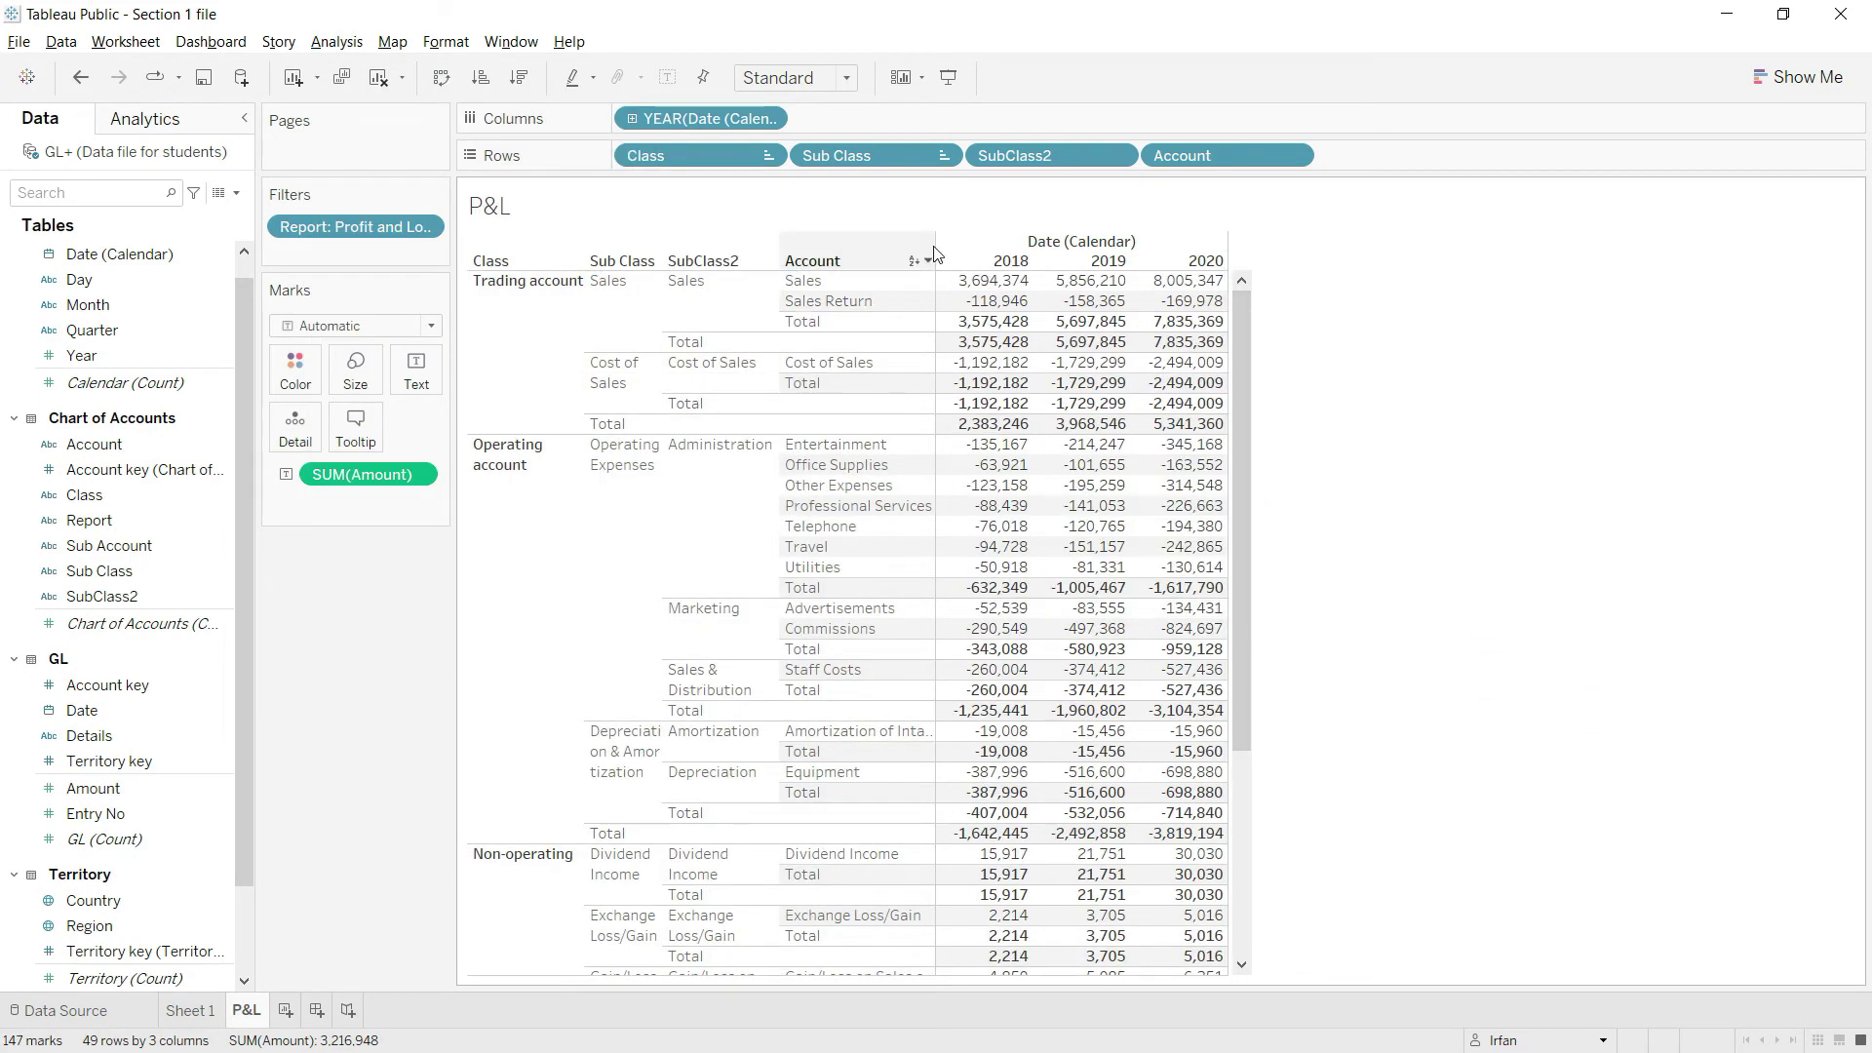
left_click_drag(932, 364, 1026, 368)
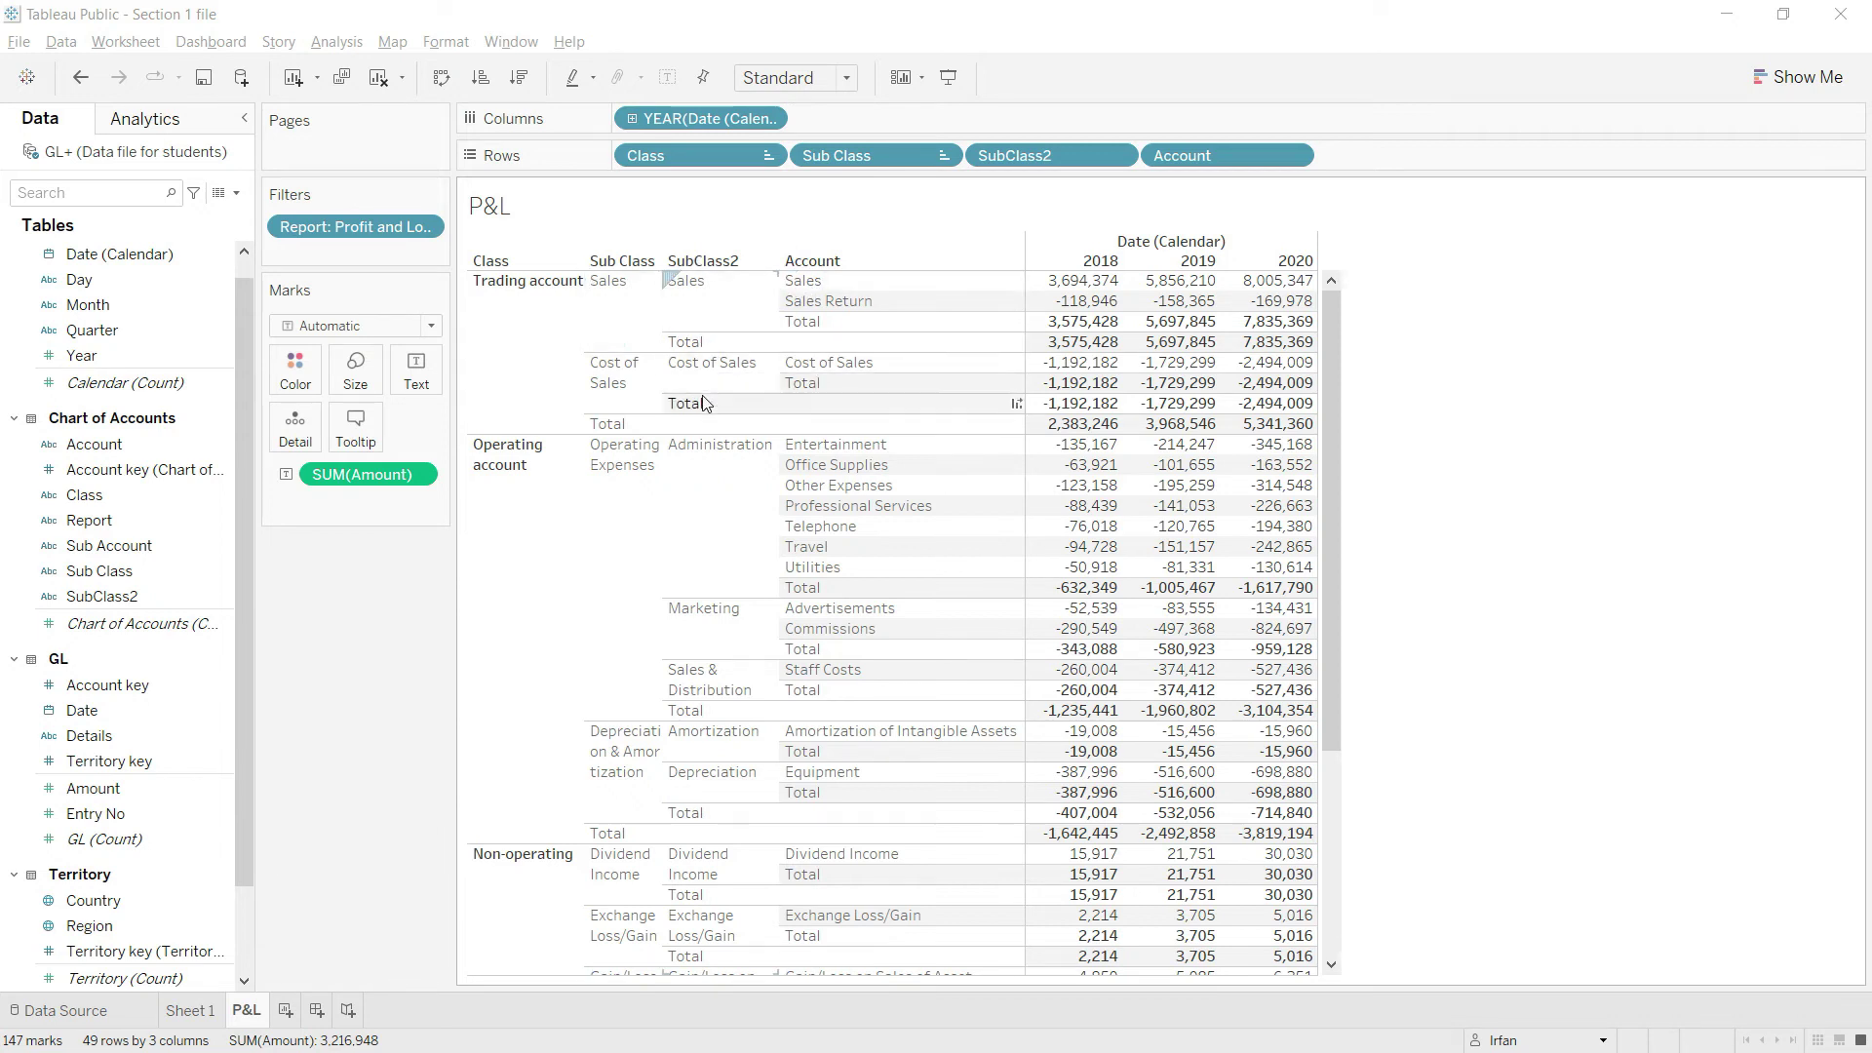
Step: Turn off the subtotals for the SubClass2 and Sub Class fields
mouse_move(1079, 269)
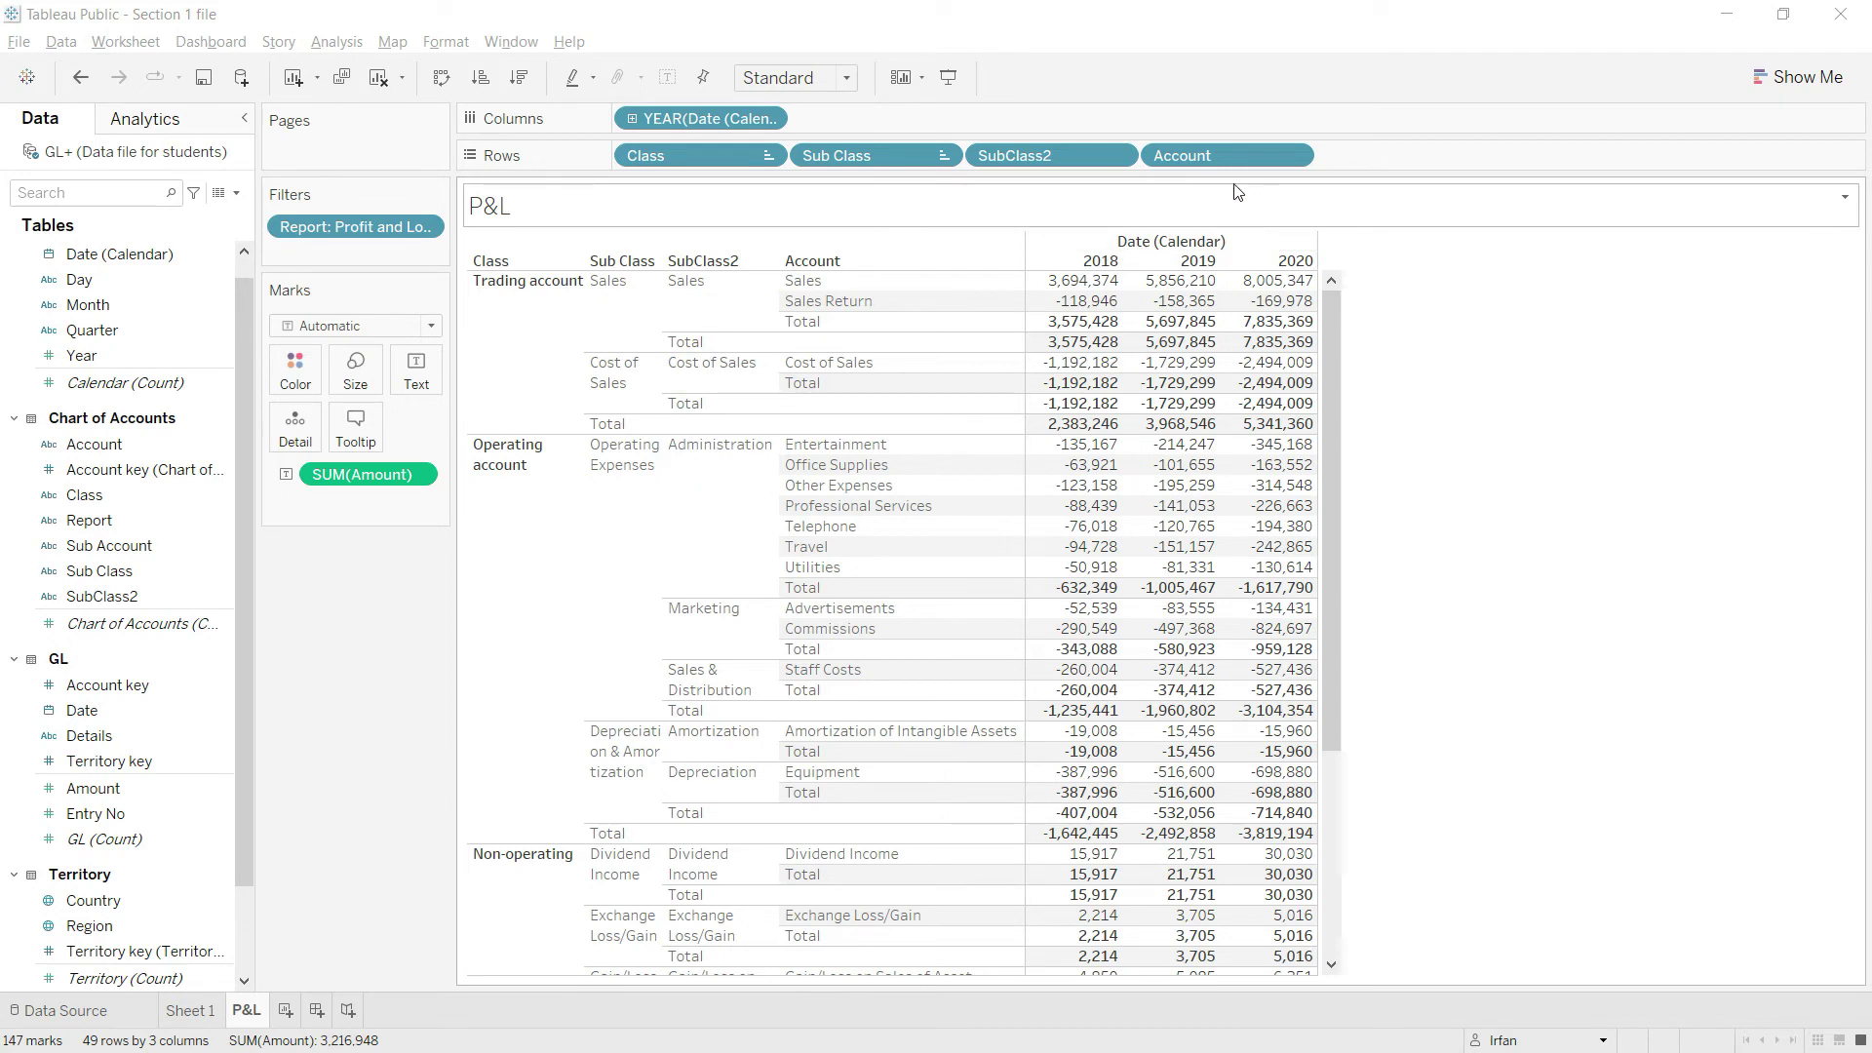
left_click(1118, 156)
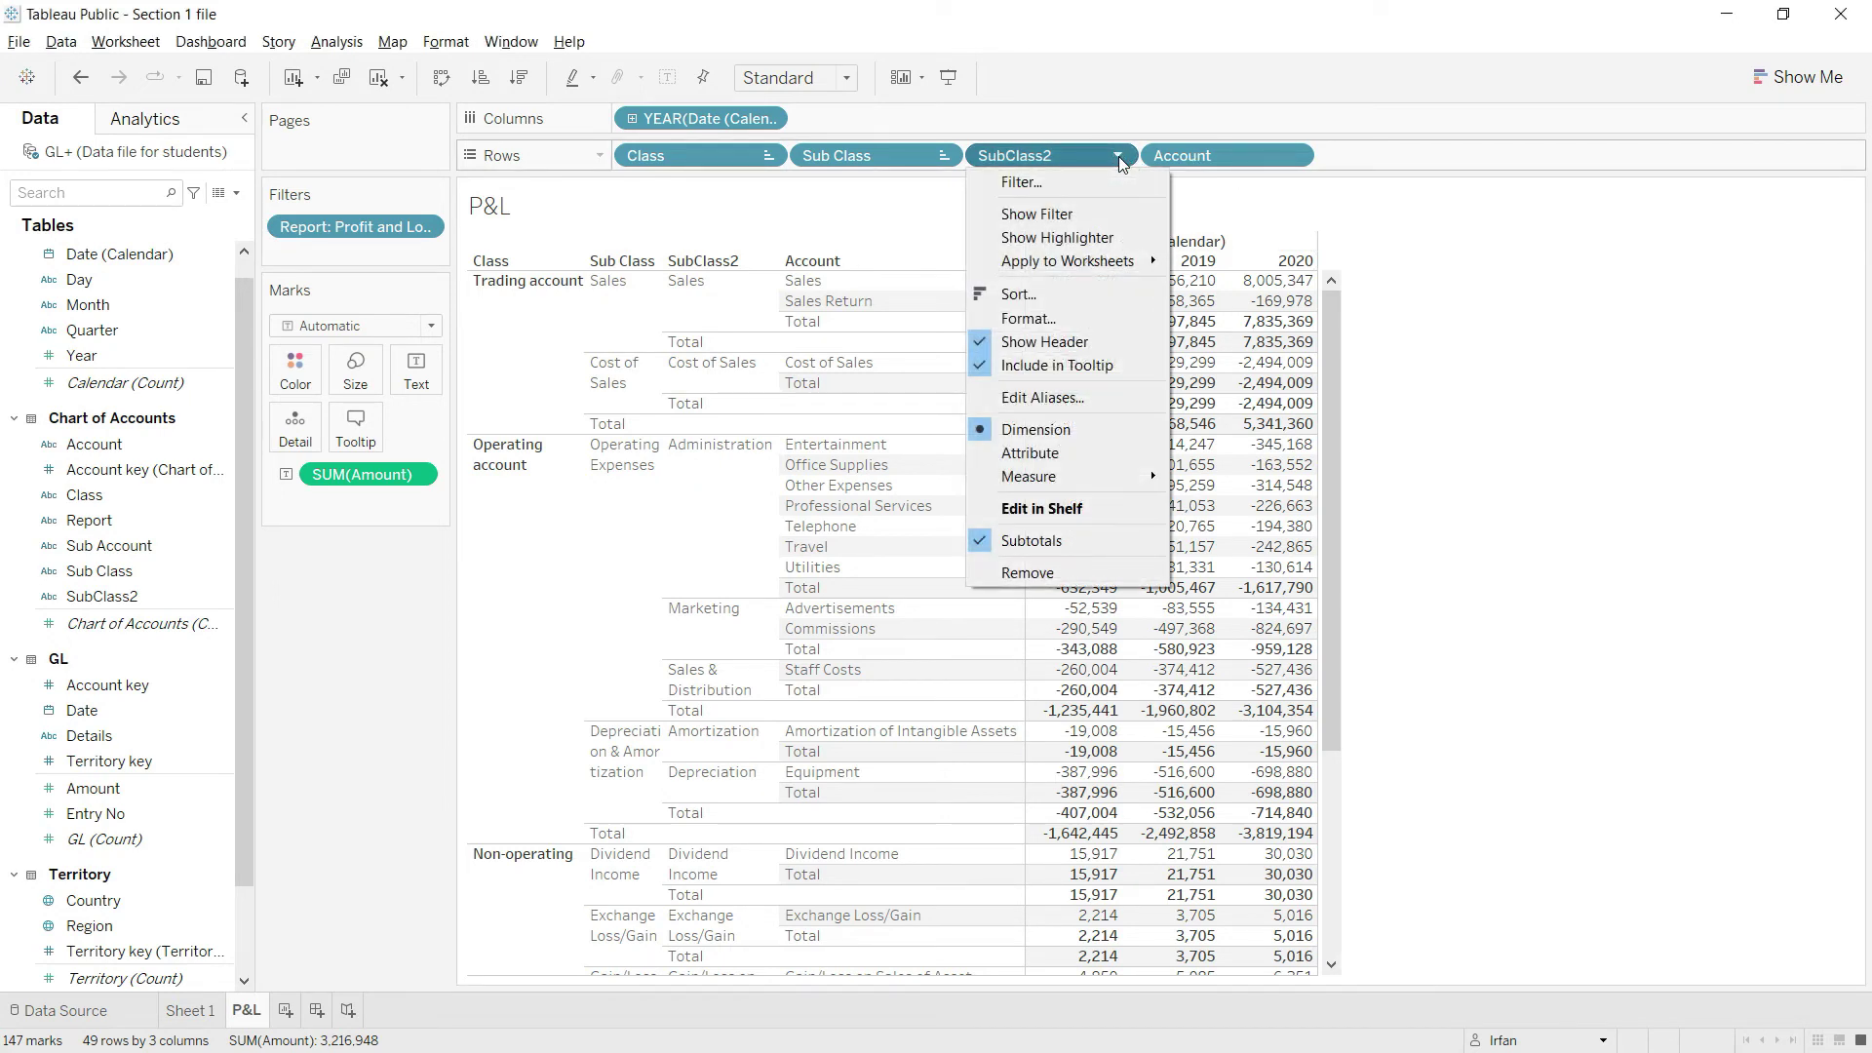
left_click(981, 544)
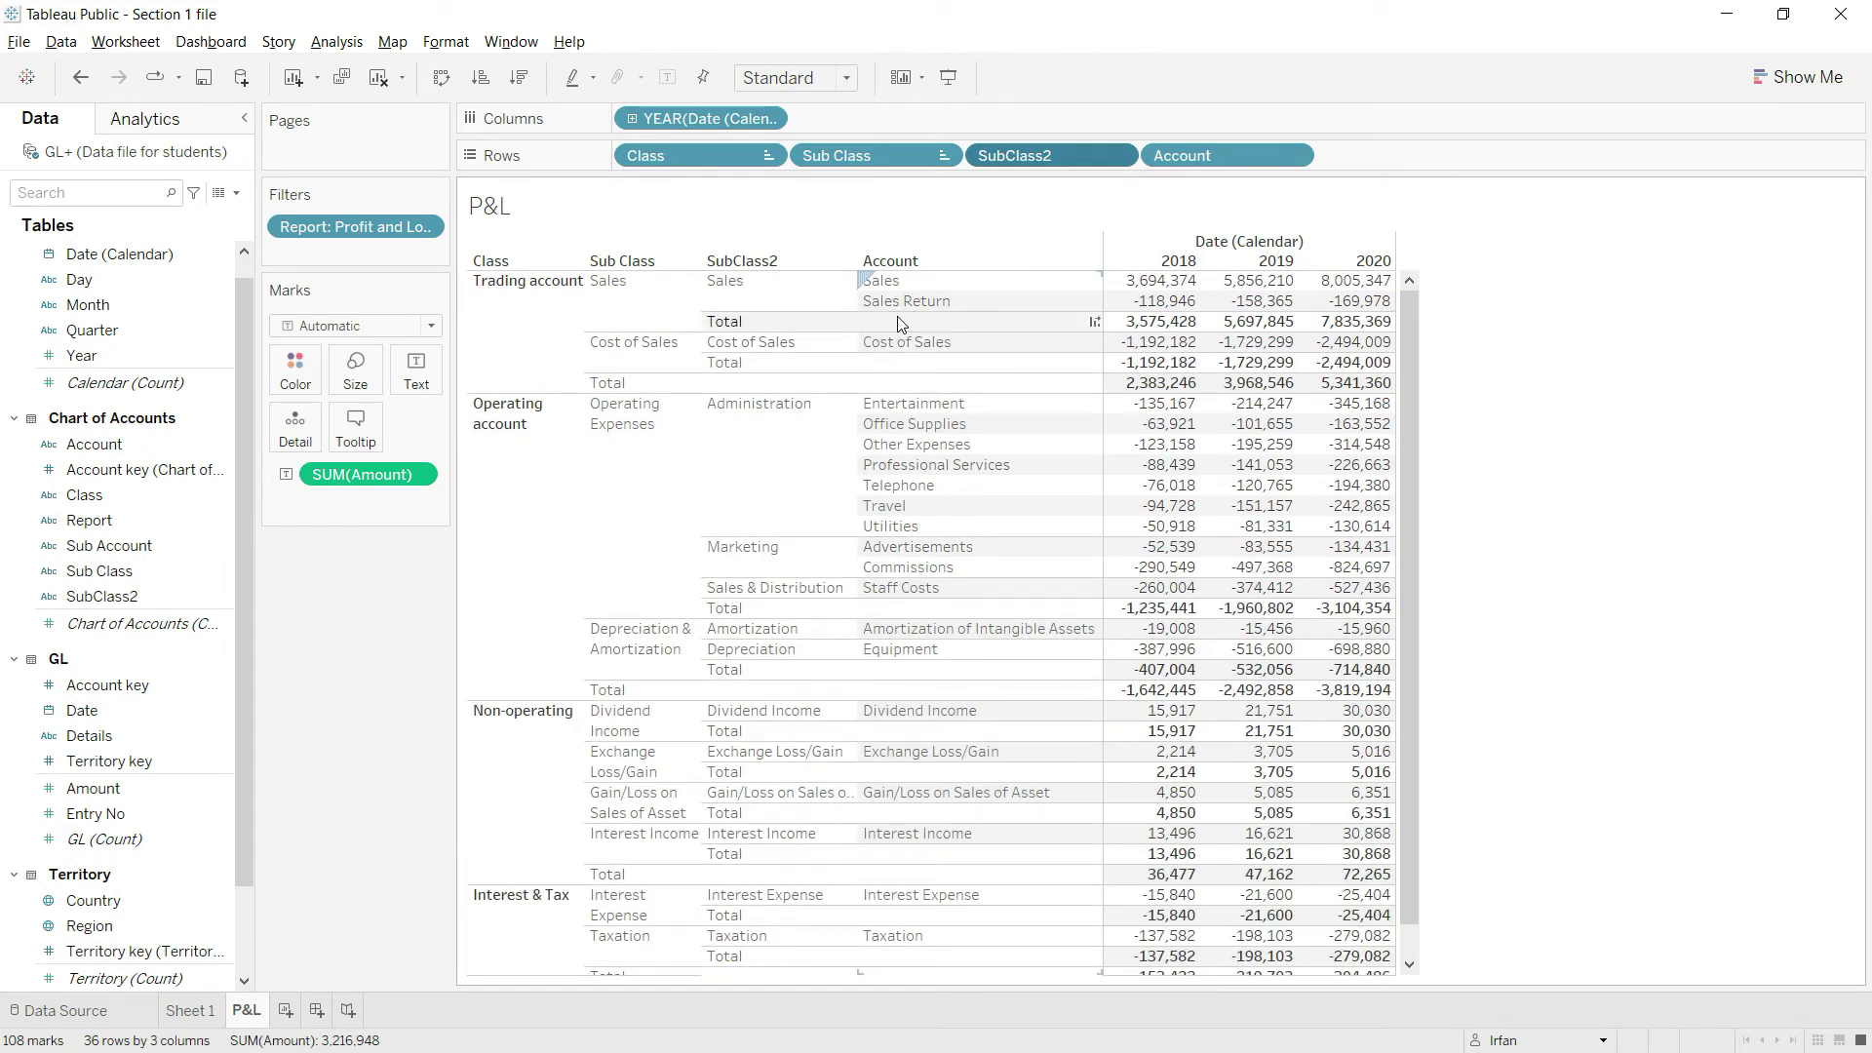
left_click(940, 156)
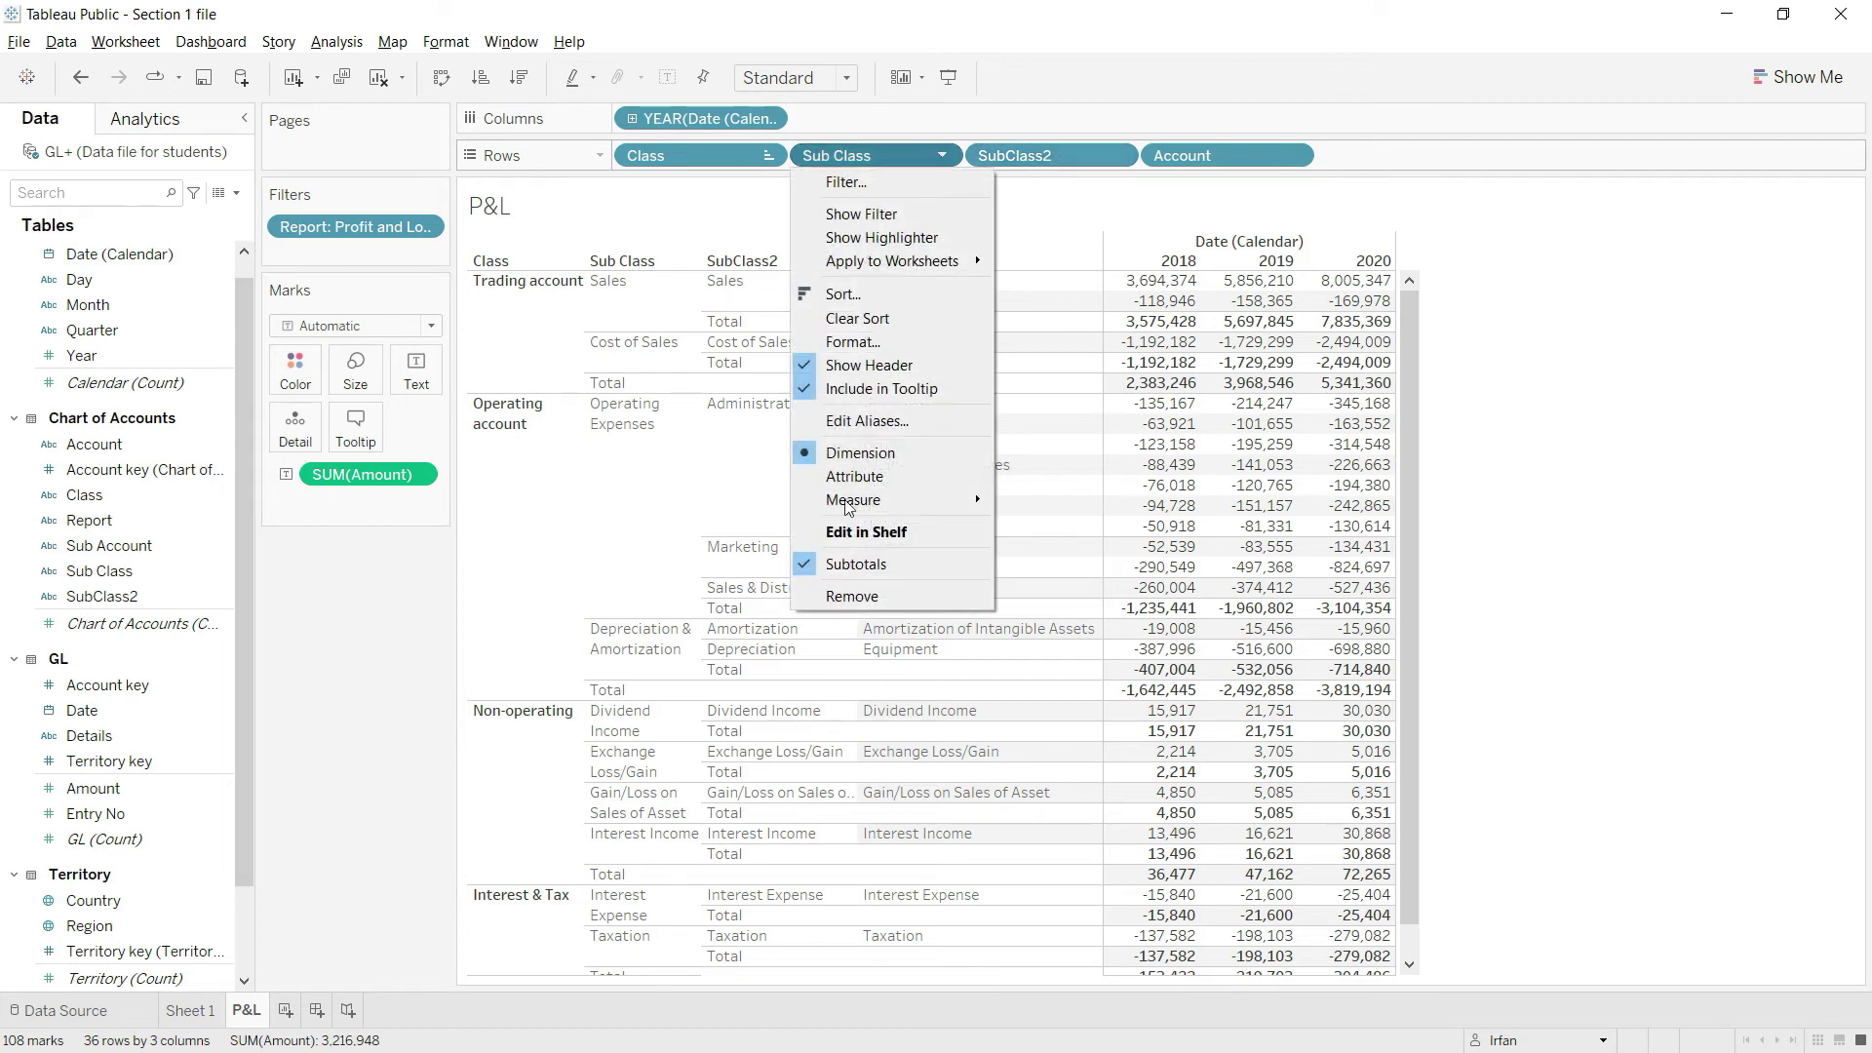
left_click(810, 562)
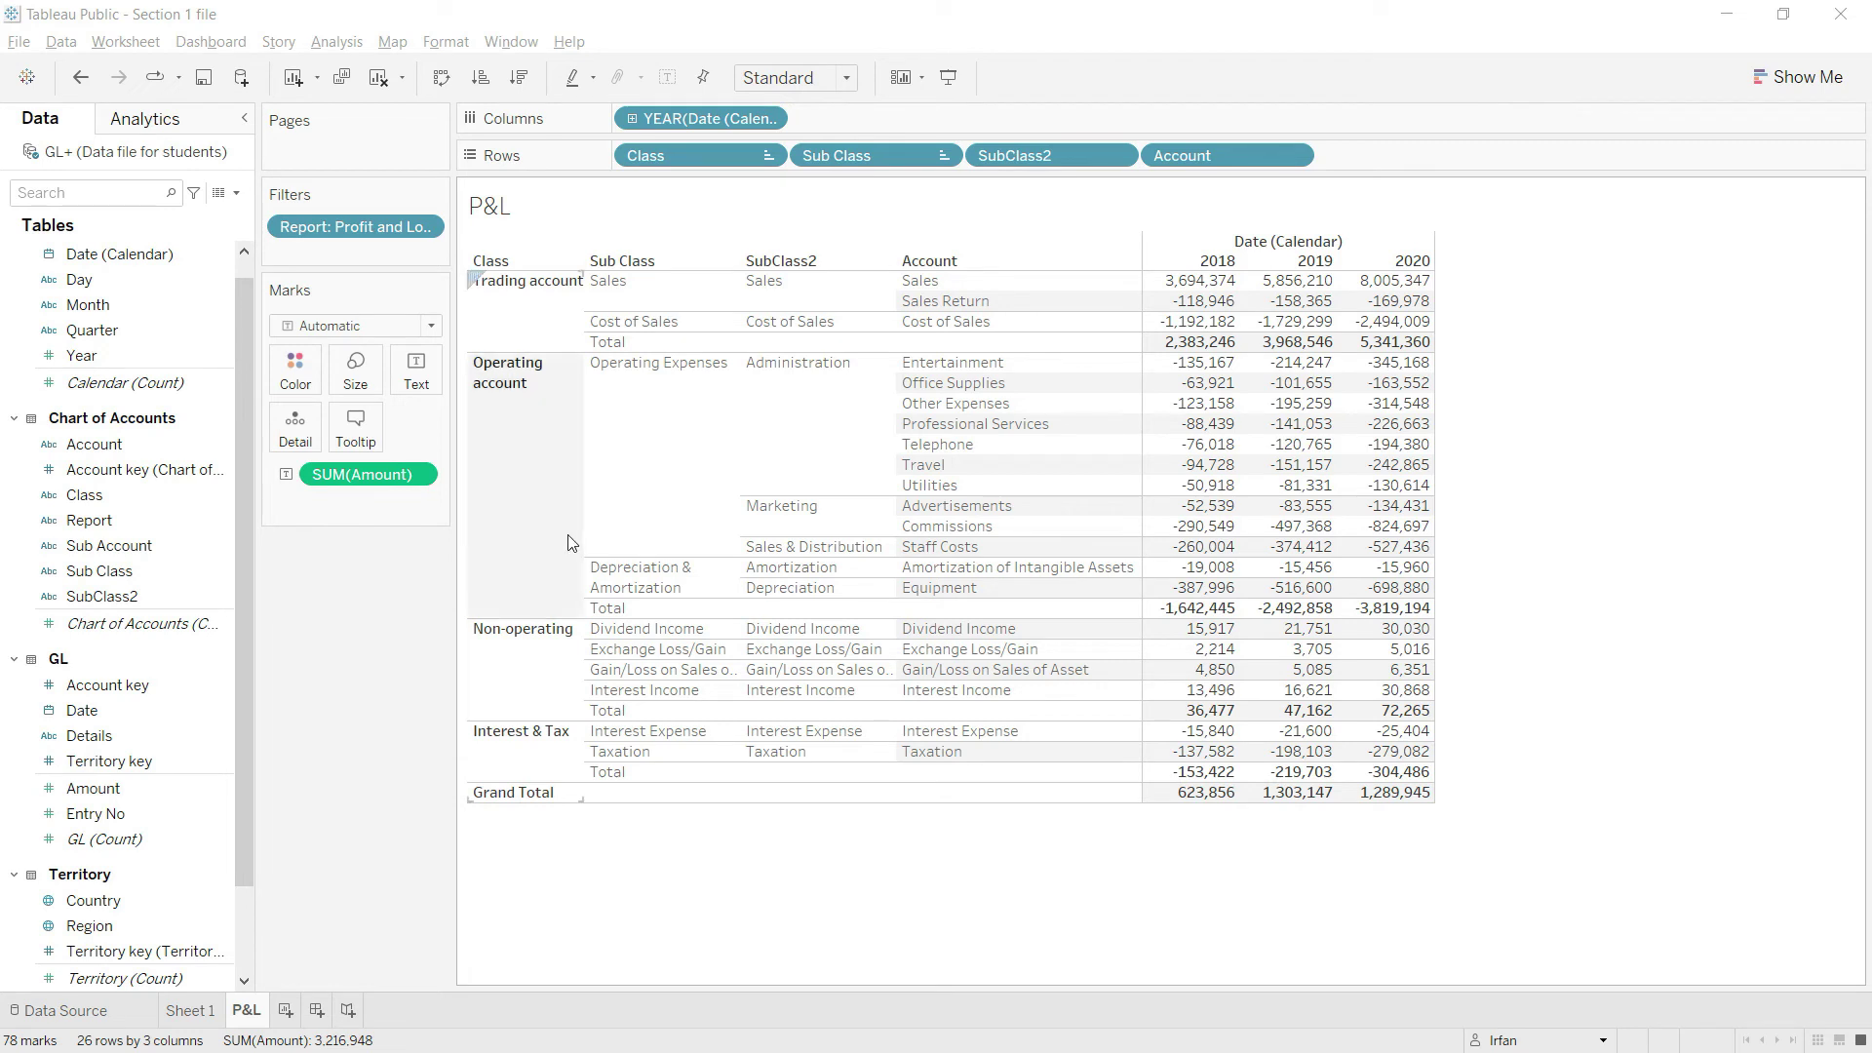
Step: Change the label of the Grand Total row to "Net Profit"
right_click(524, 796)
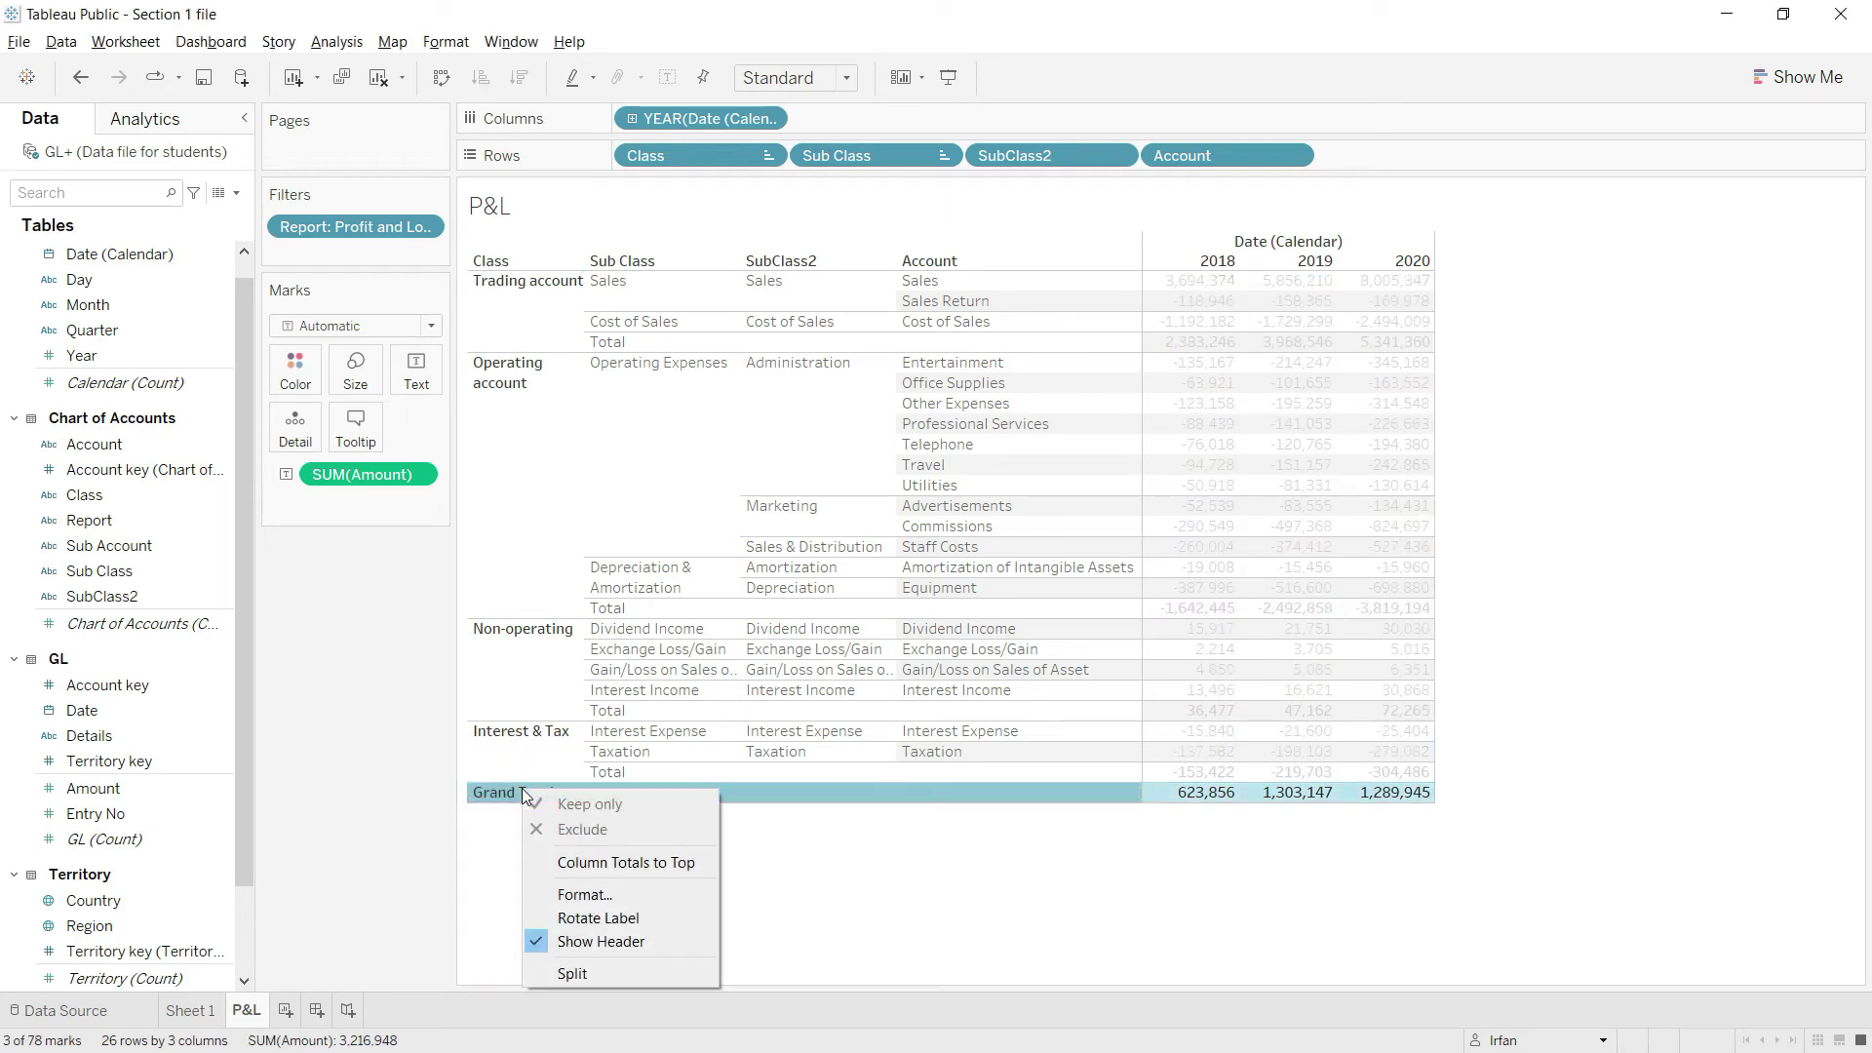
left_click(596, 896)
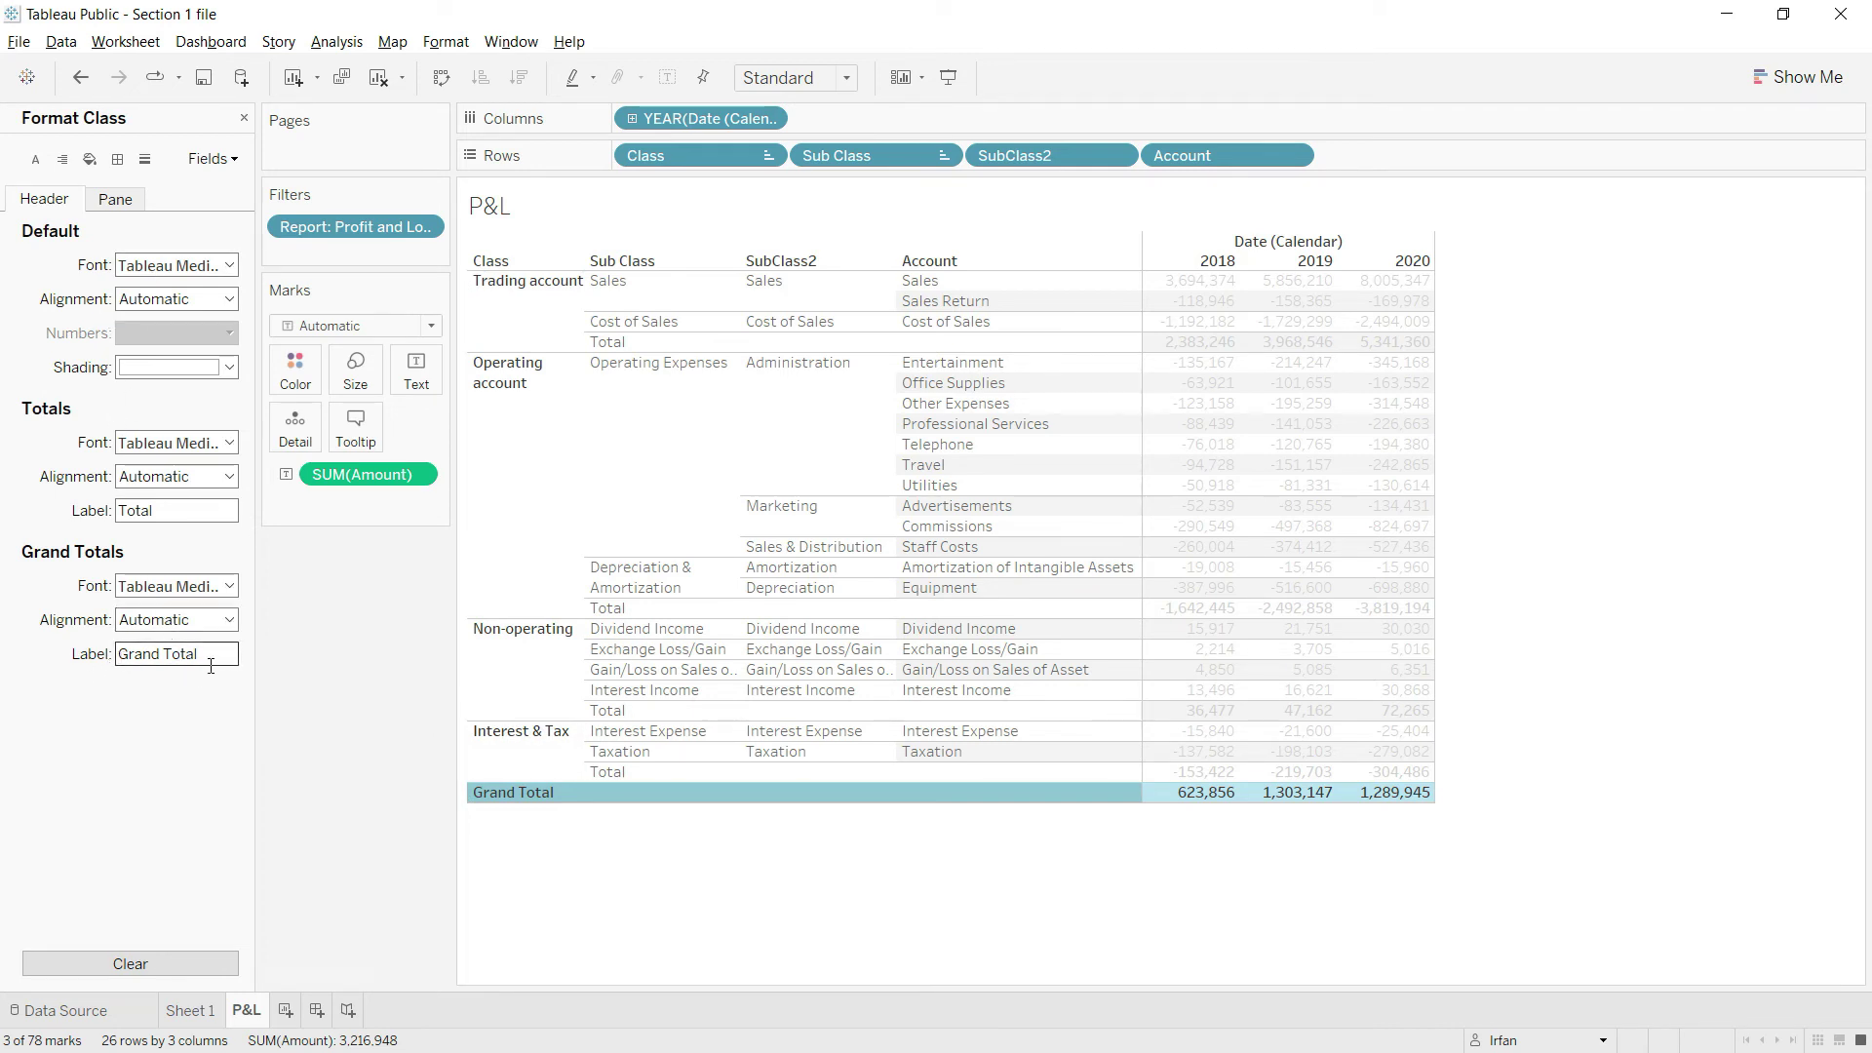
left_click_drag(212, 659, 117, 656)
key("BackSpace")
type("Net Profit")
left_click(387, 775)
key("ctrl+z")
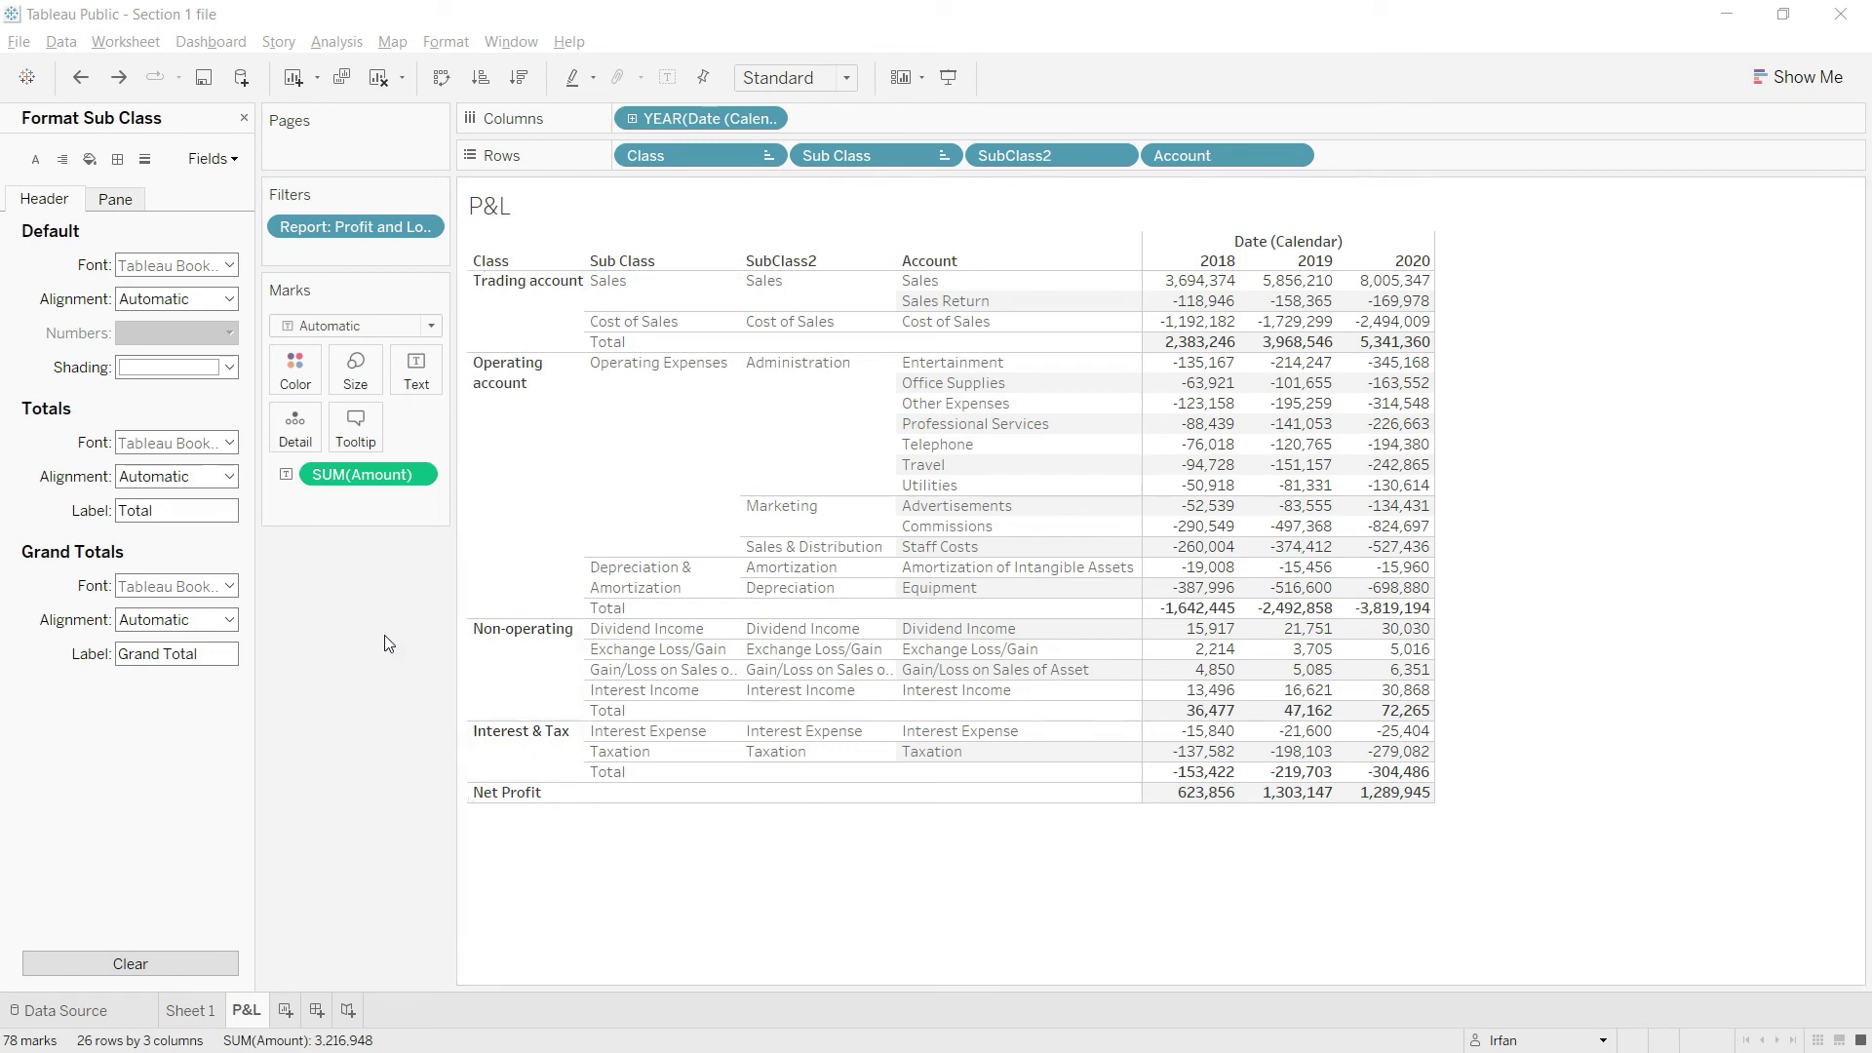
left_click(166, 510)
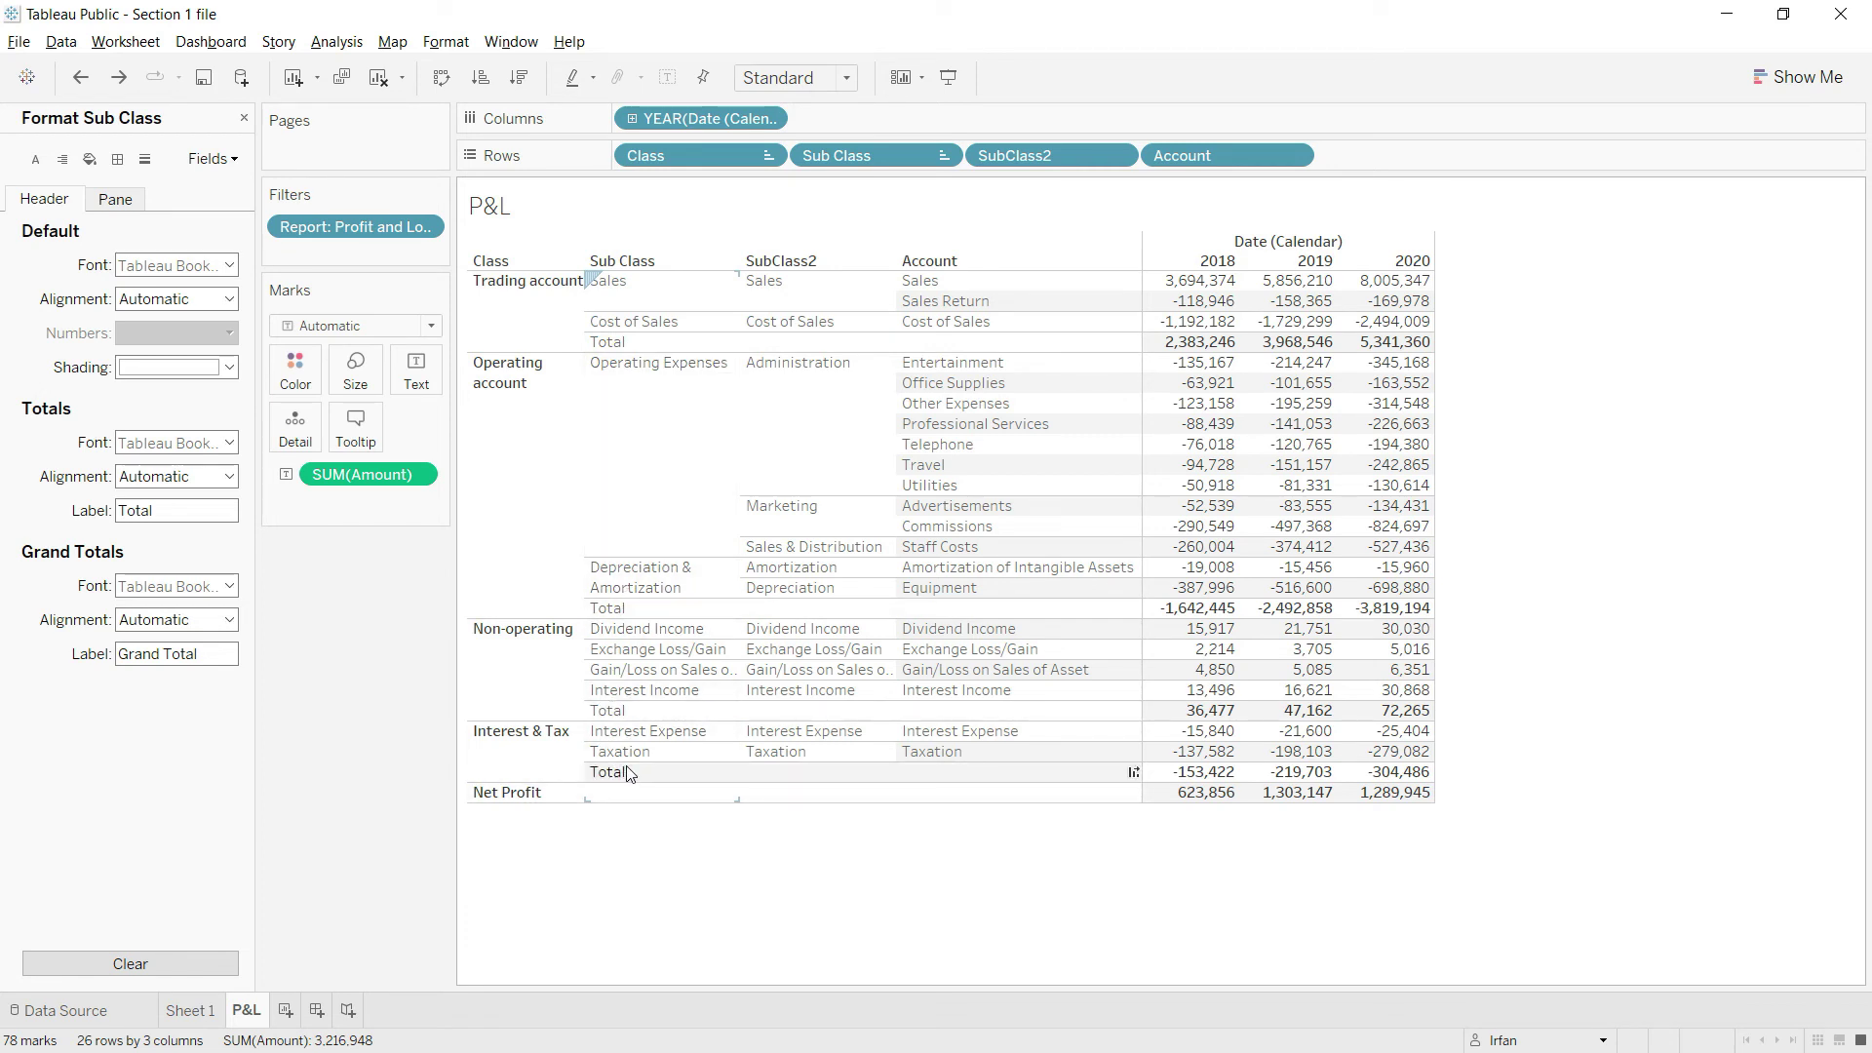
left_click(210, 510)
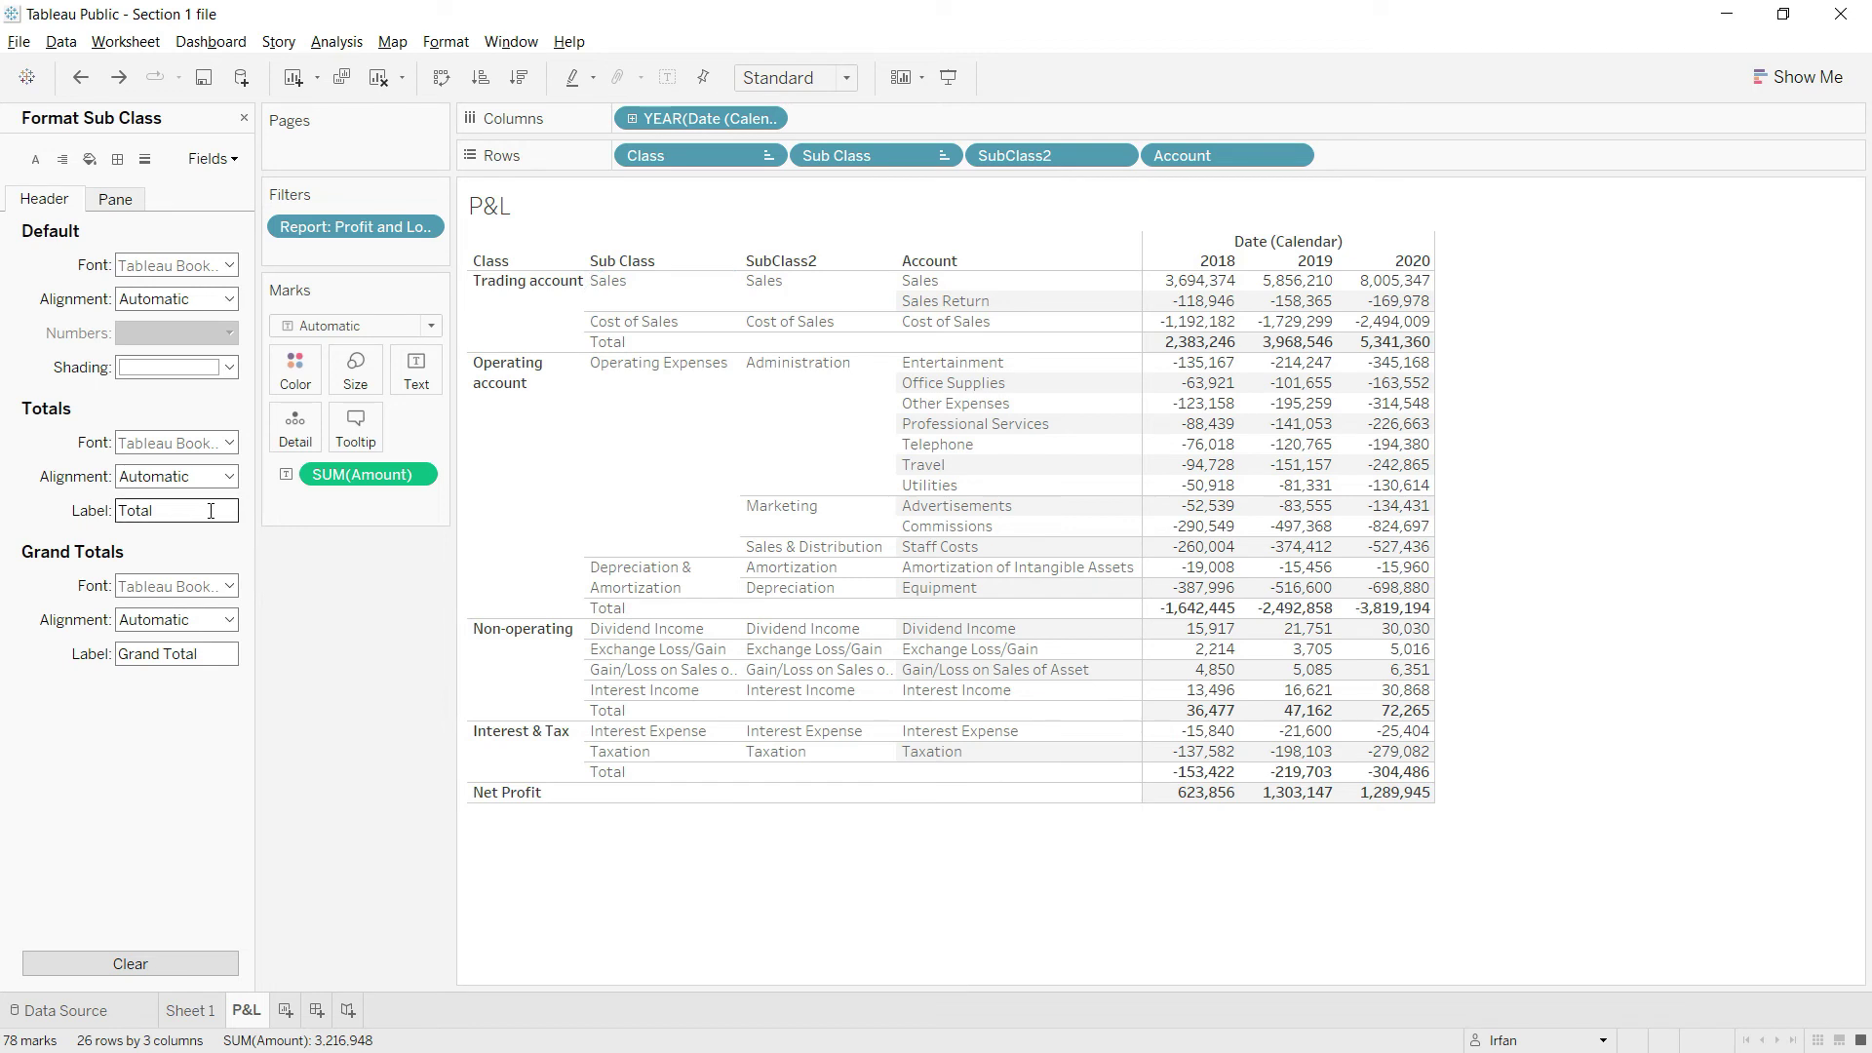
left_click(309, 648)
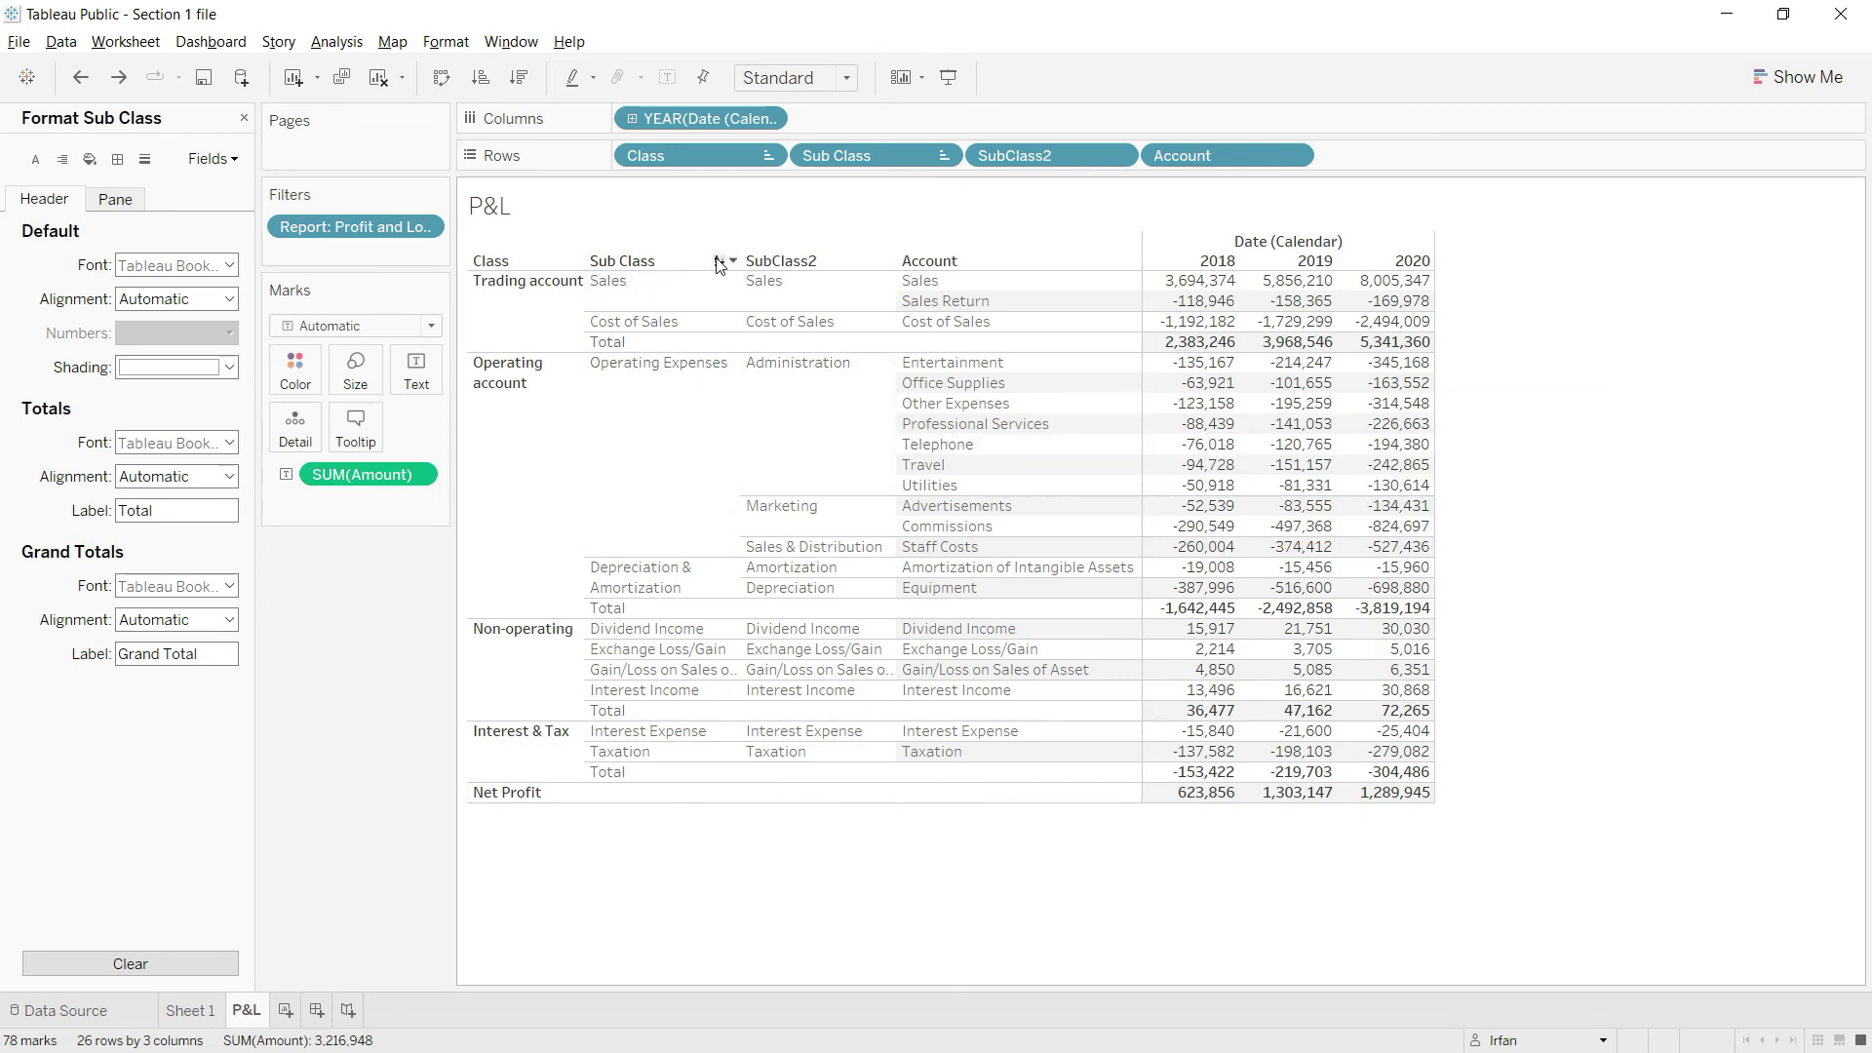
Step: Hide the field labels for both the rows and the columns of the P&L table
right_click(666, 269)
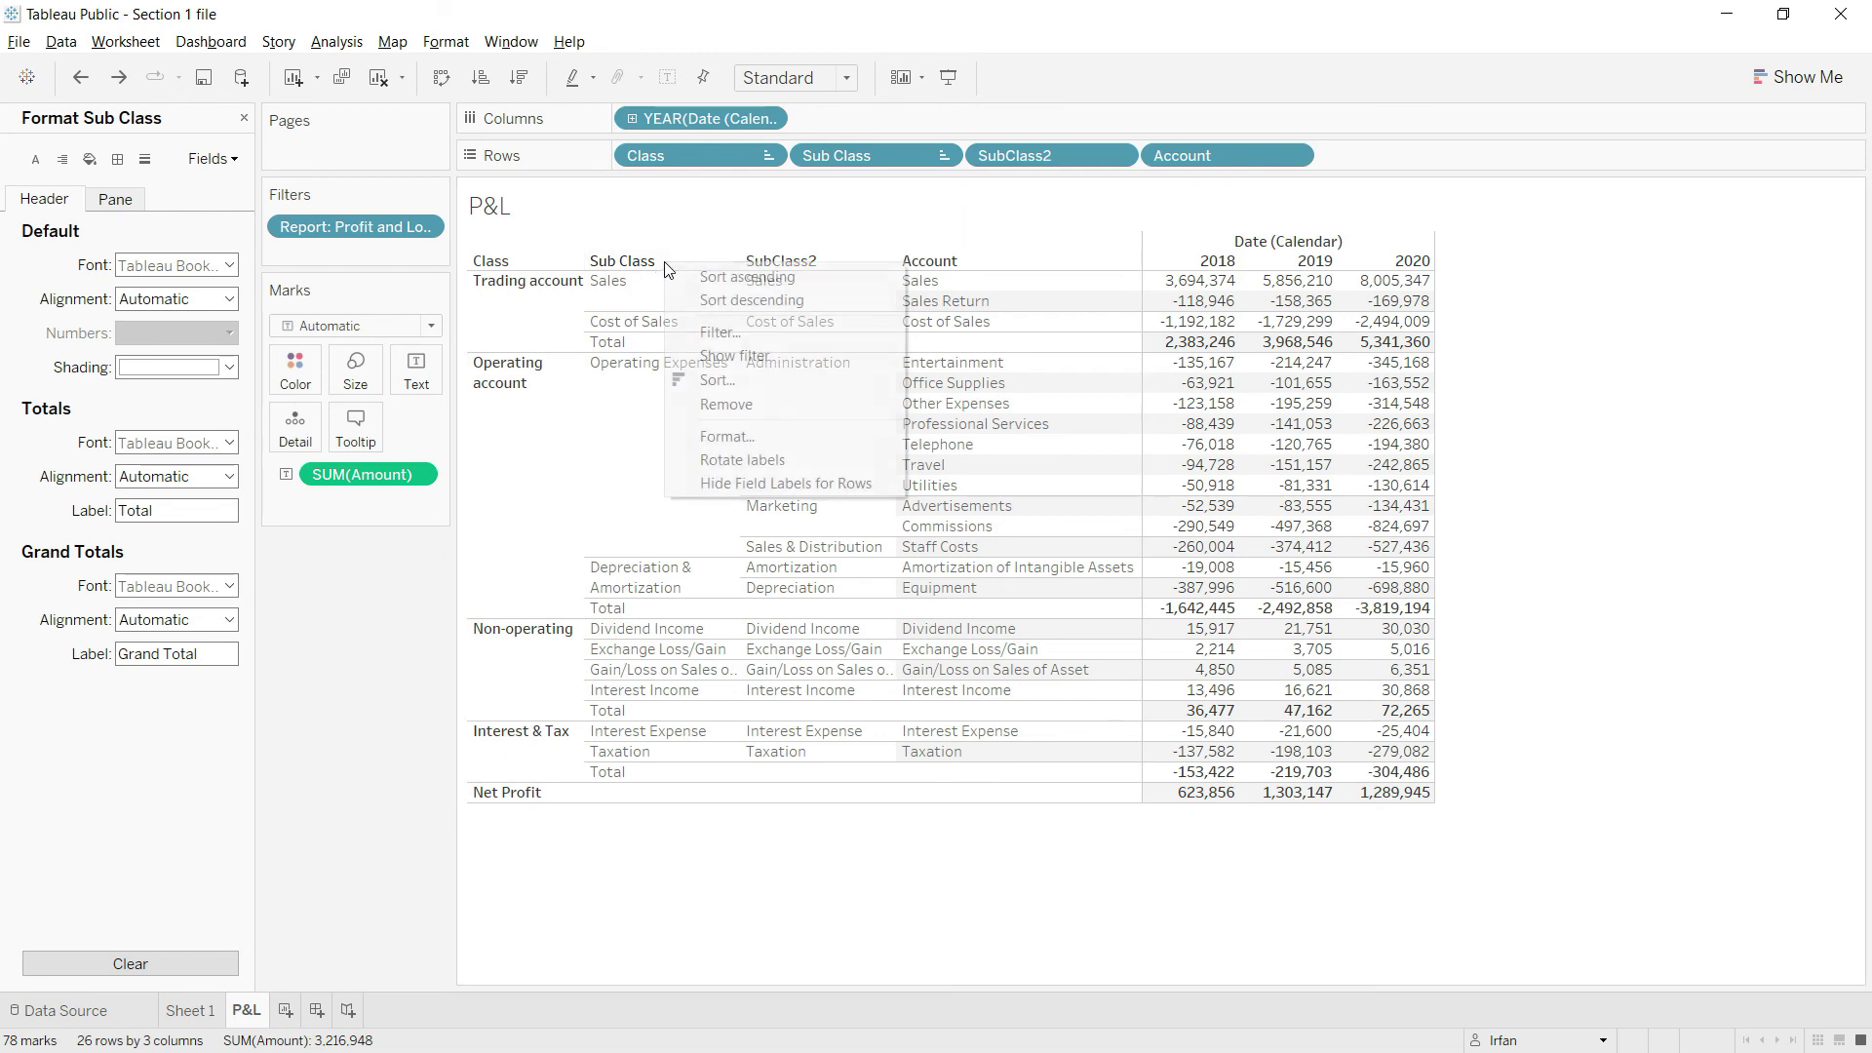
left_click(780, 484)
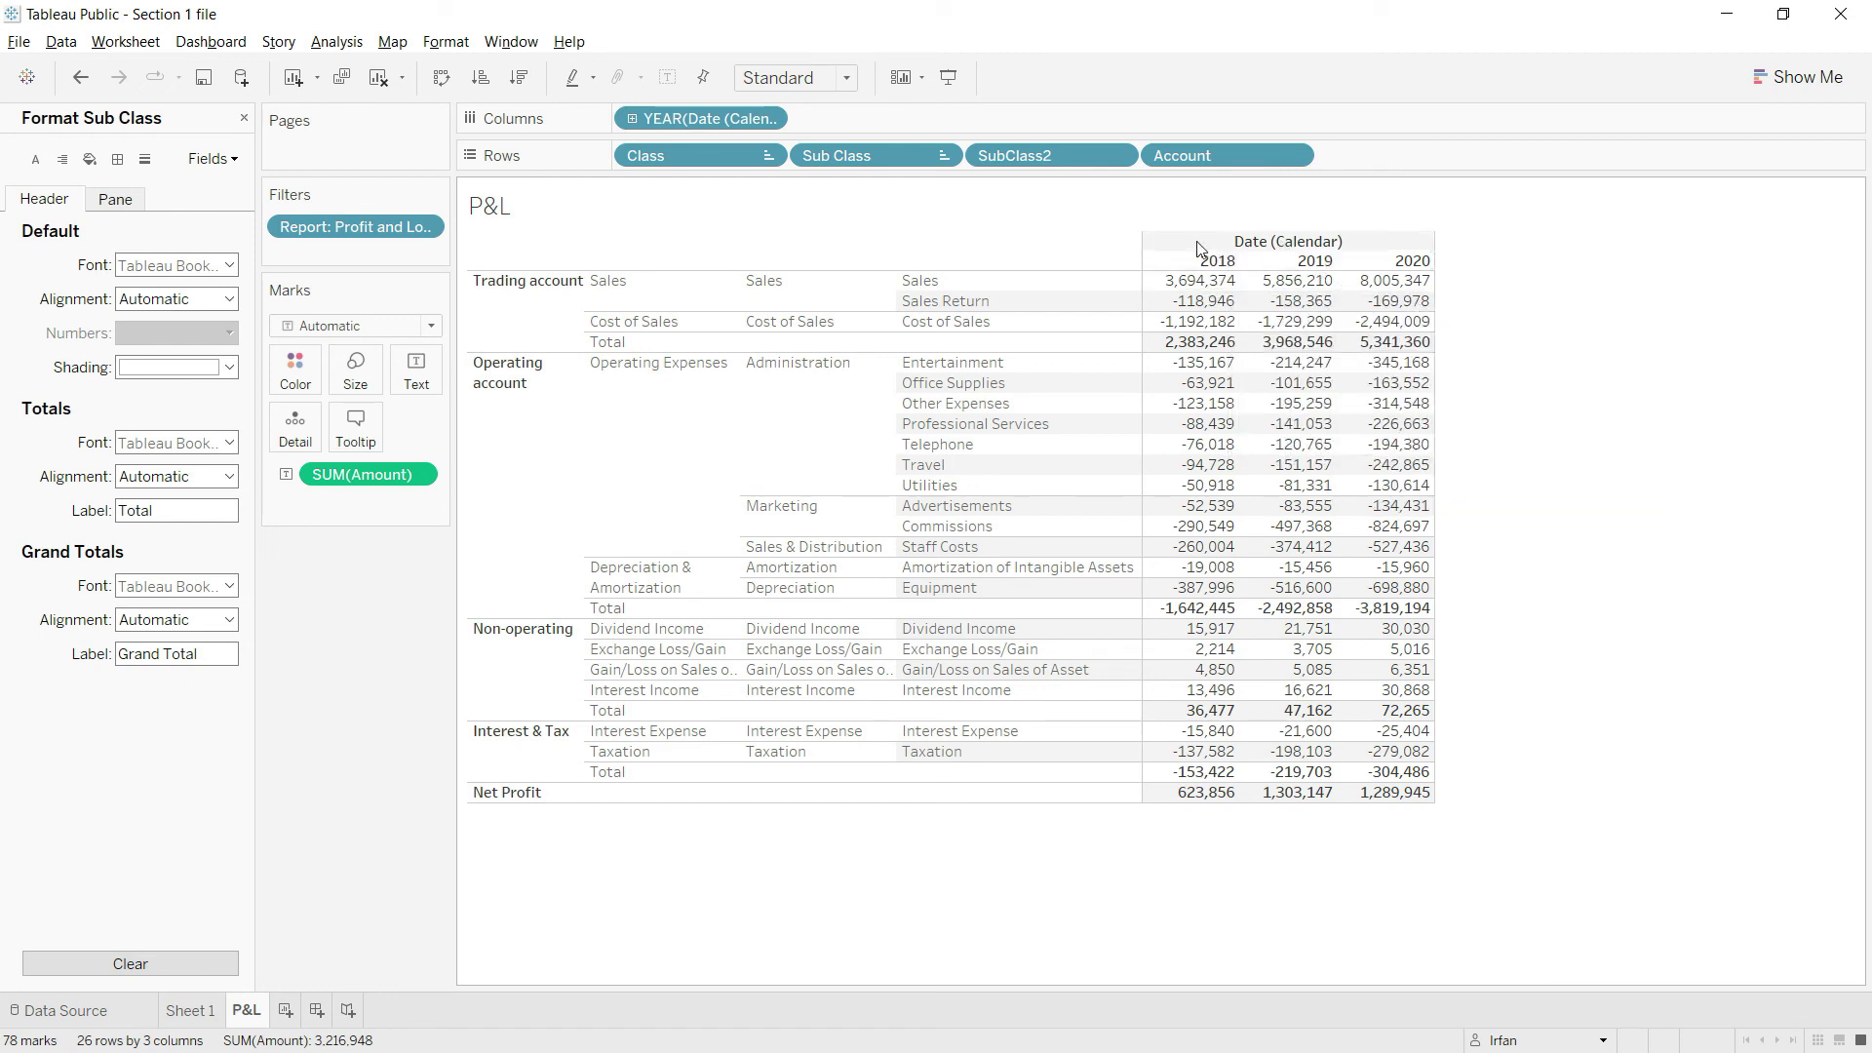
right_click(1276, 248)
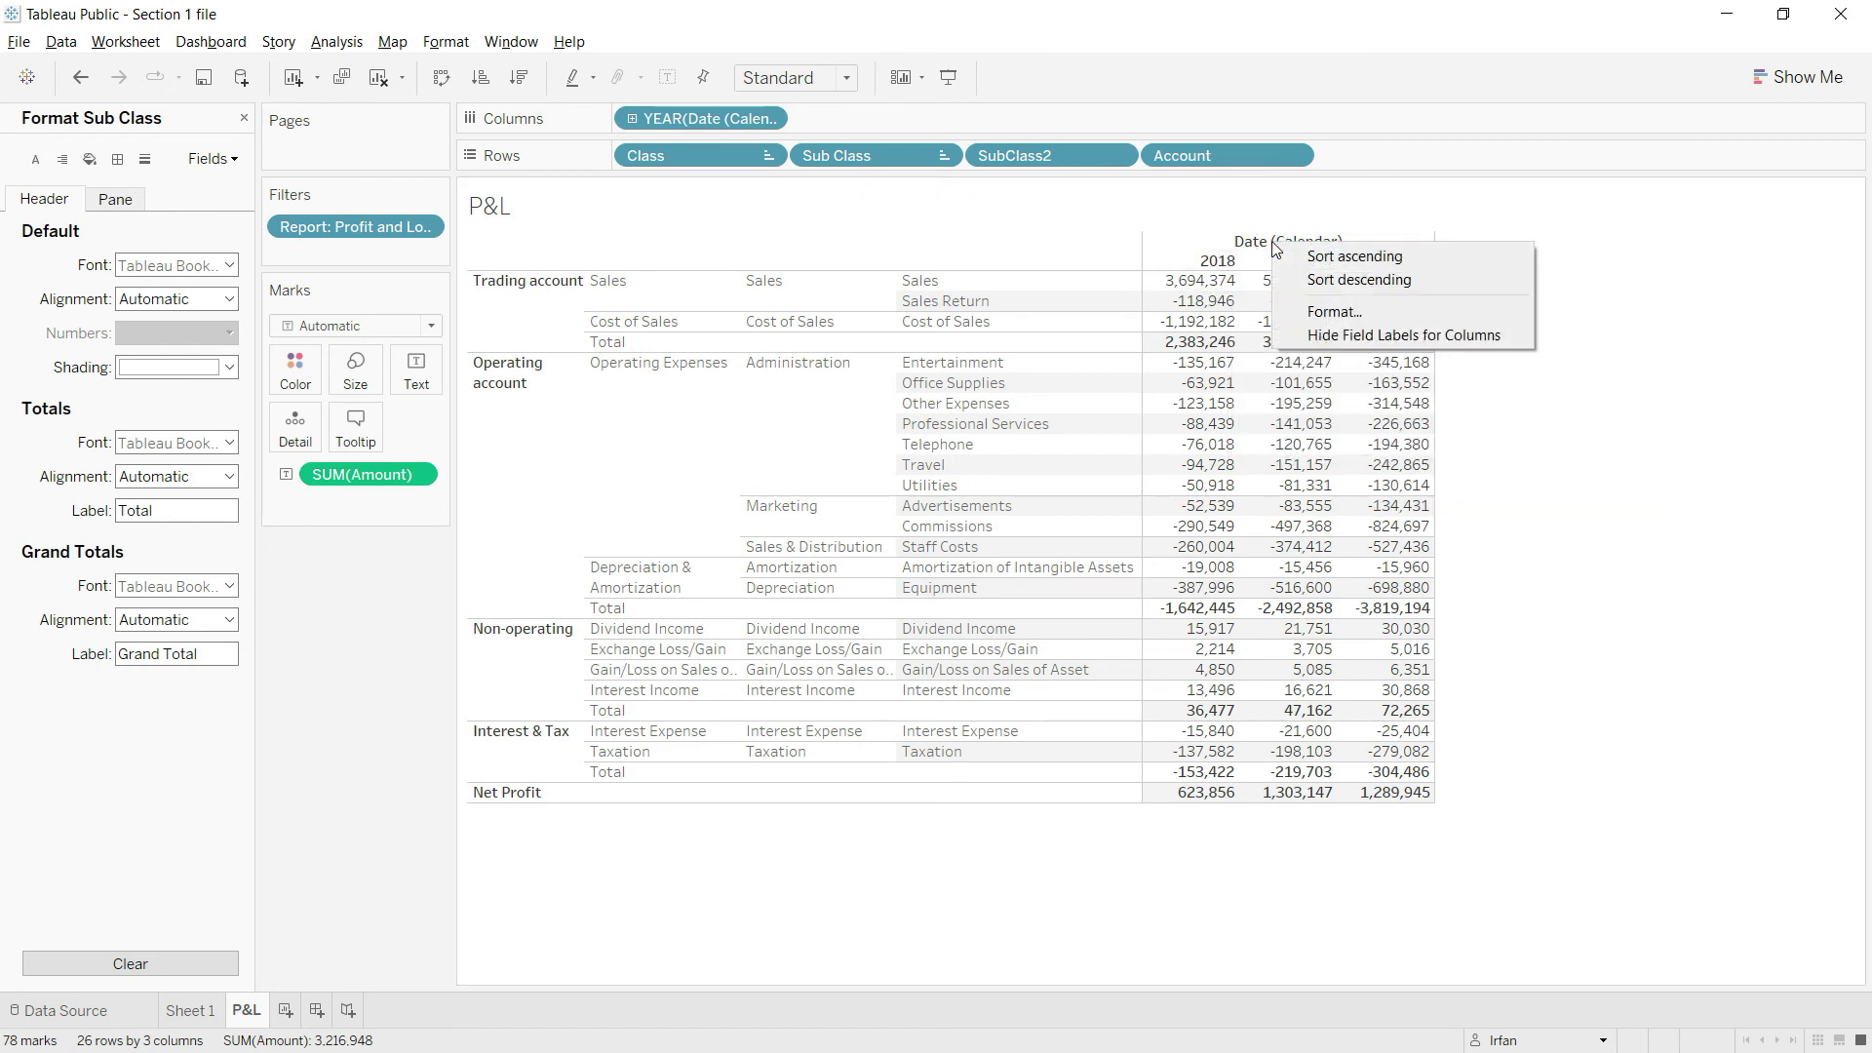
left_click(1336, 336)
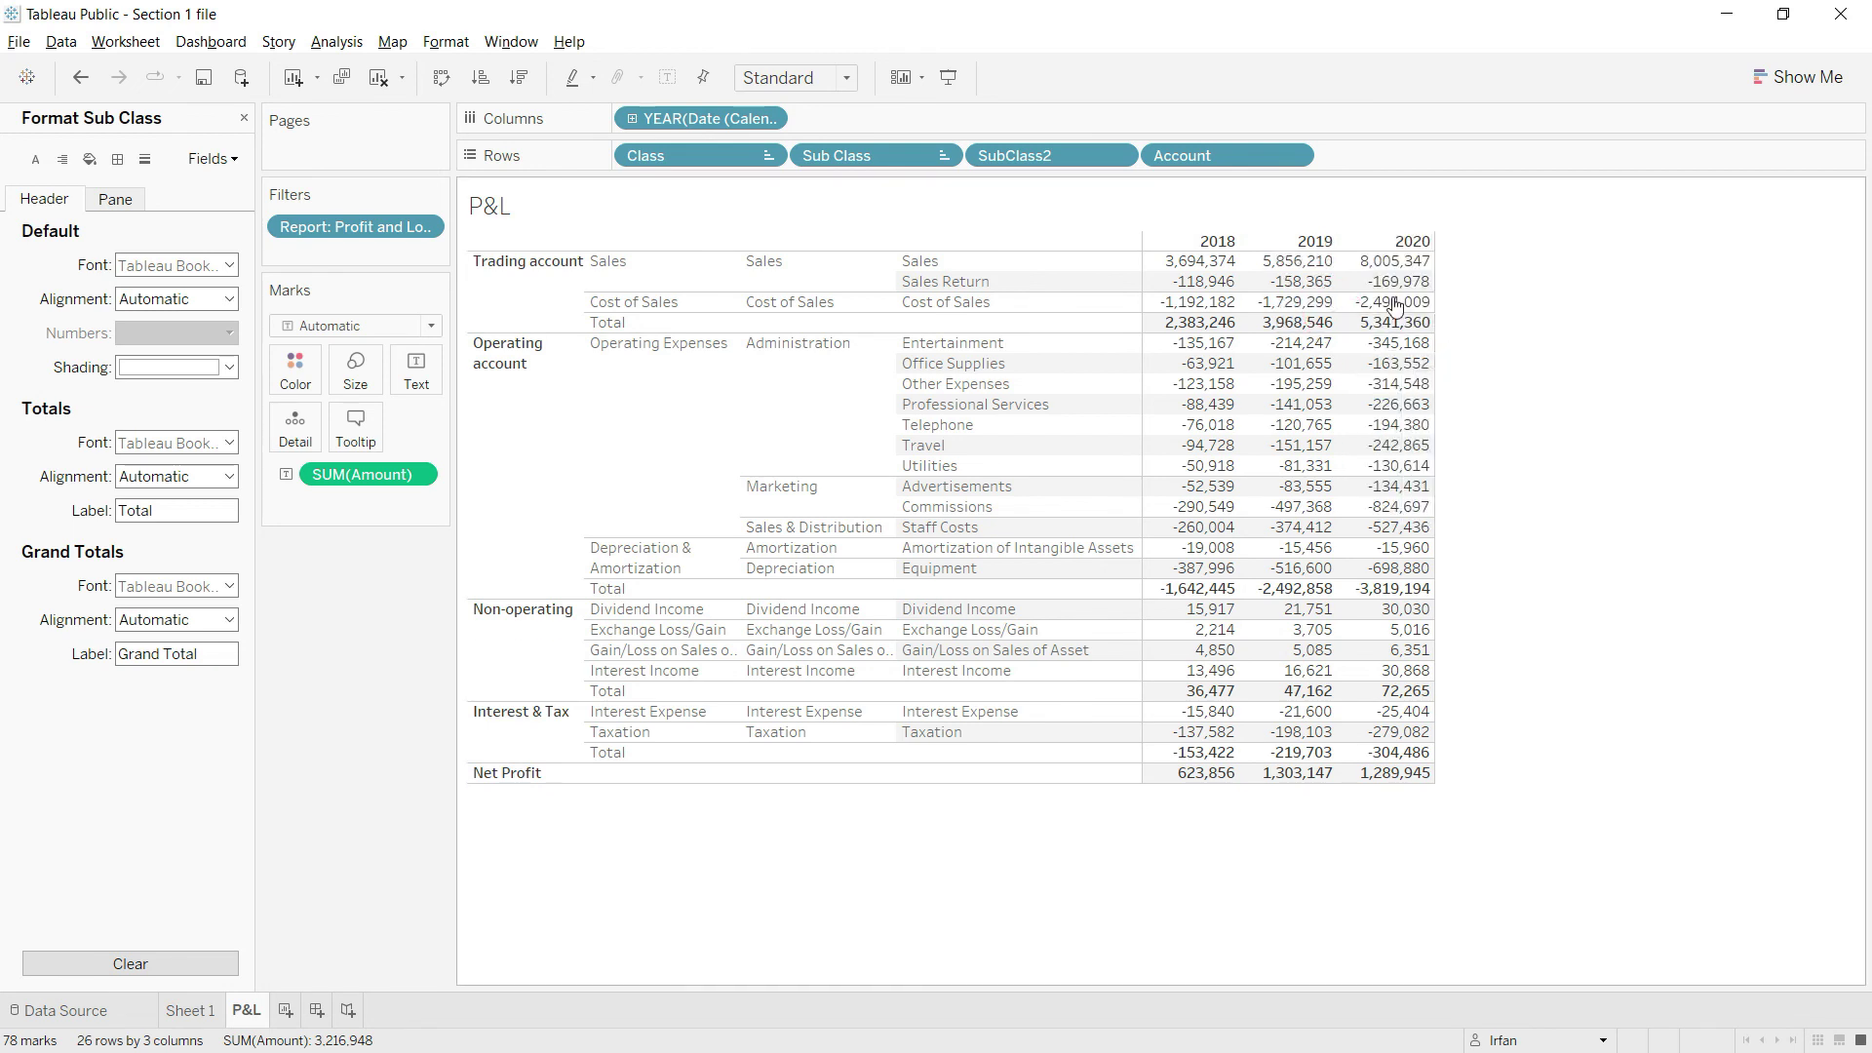
Step: Replace the sheet name in the worksheet title with the text "Profit & Loss Statement"
right_click(508, 212)
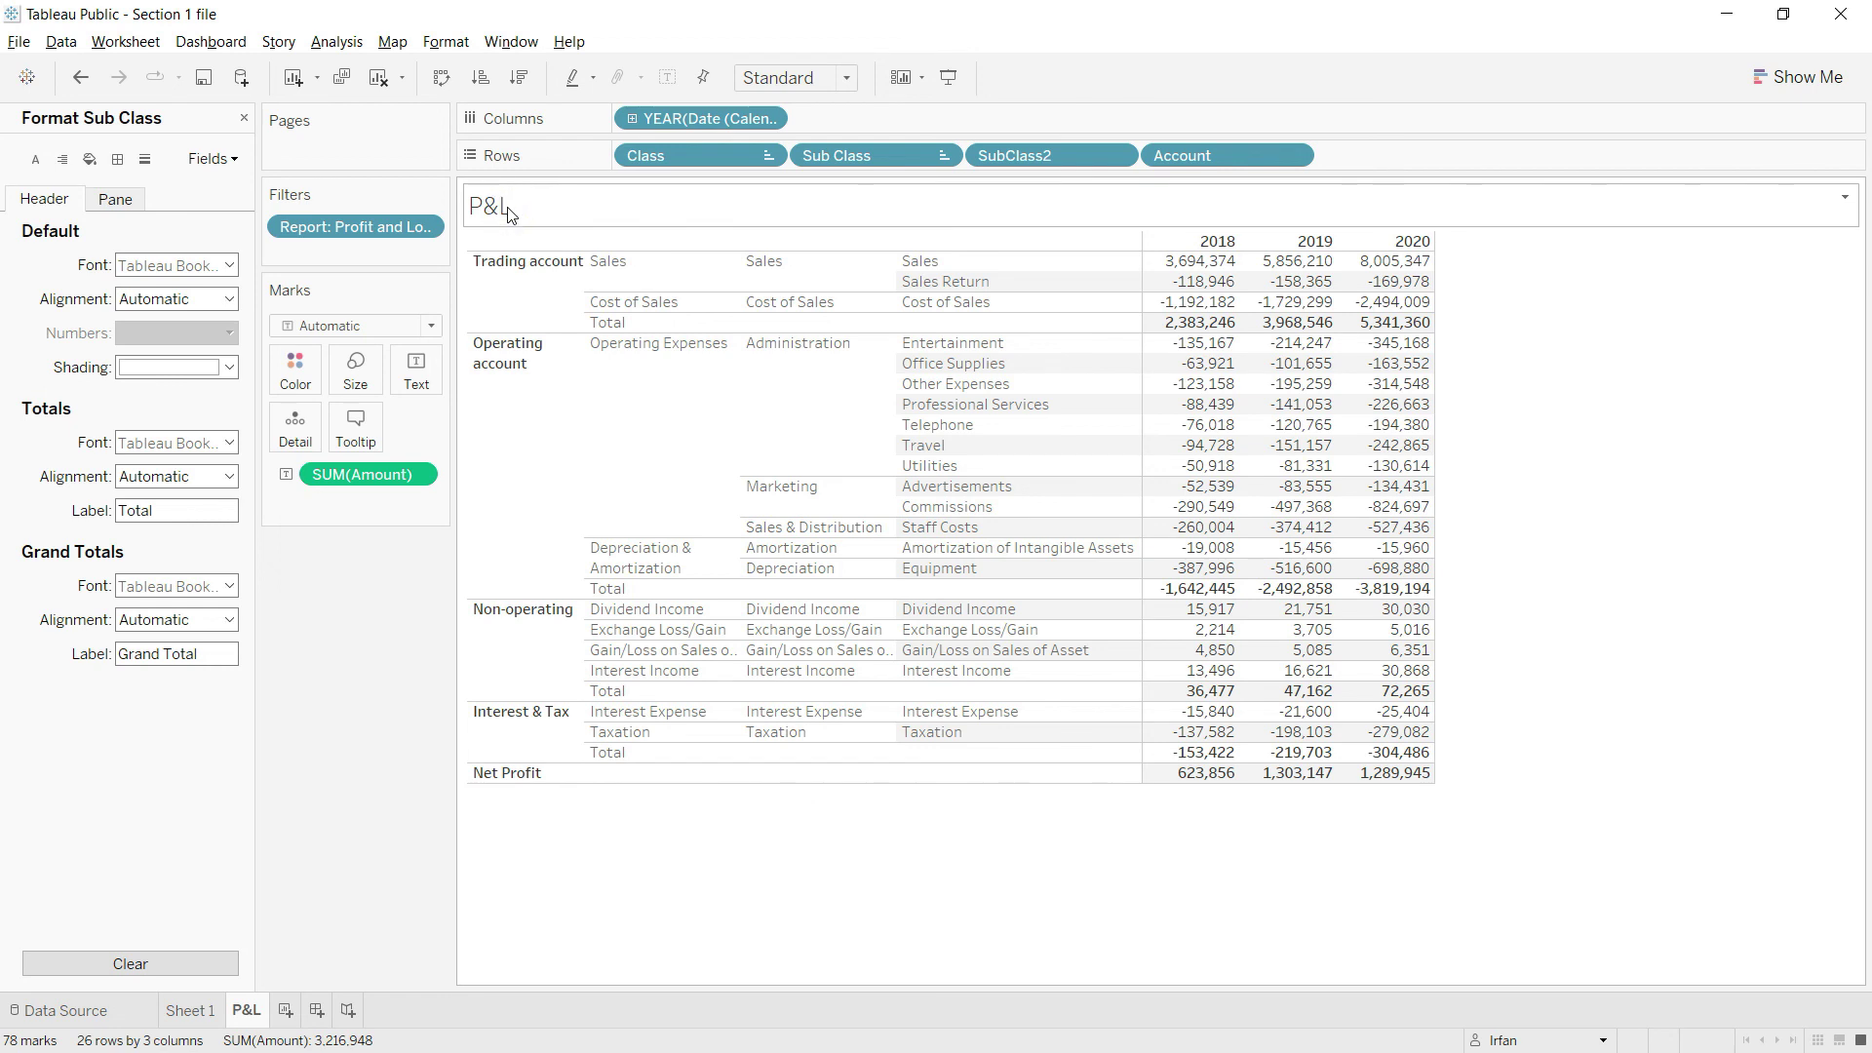
left_click(556, 224)
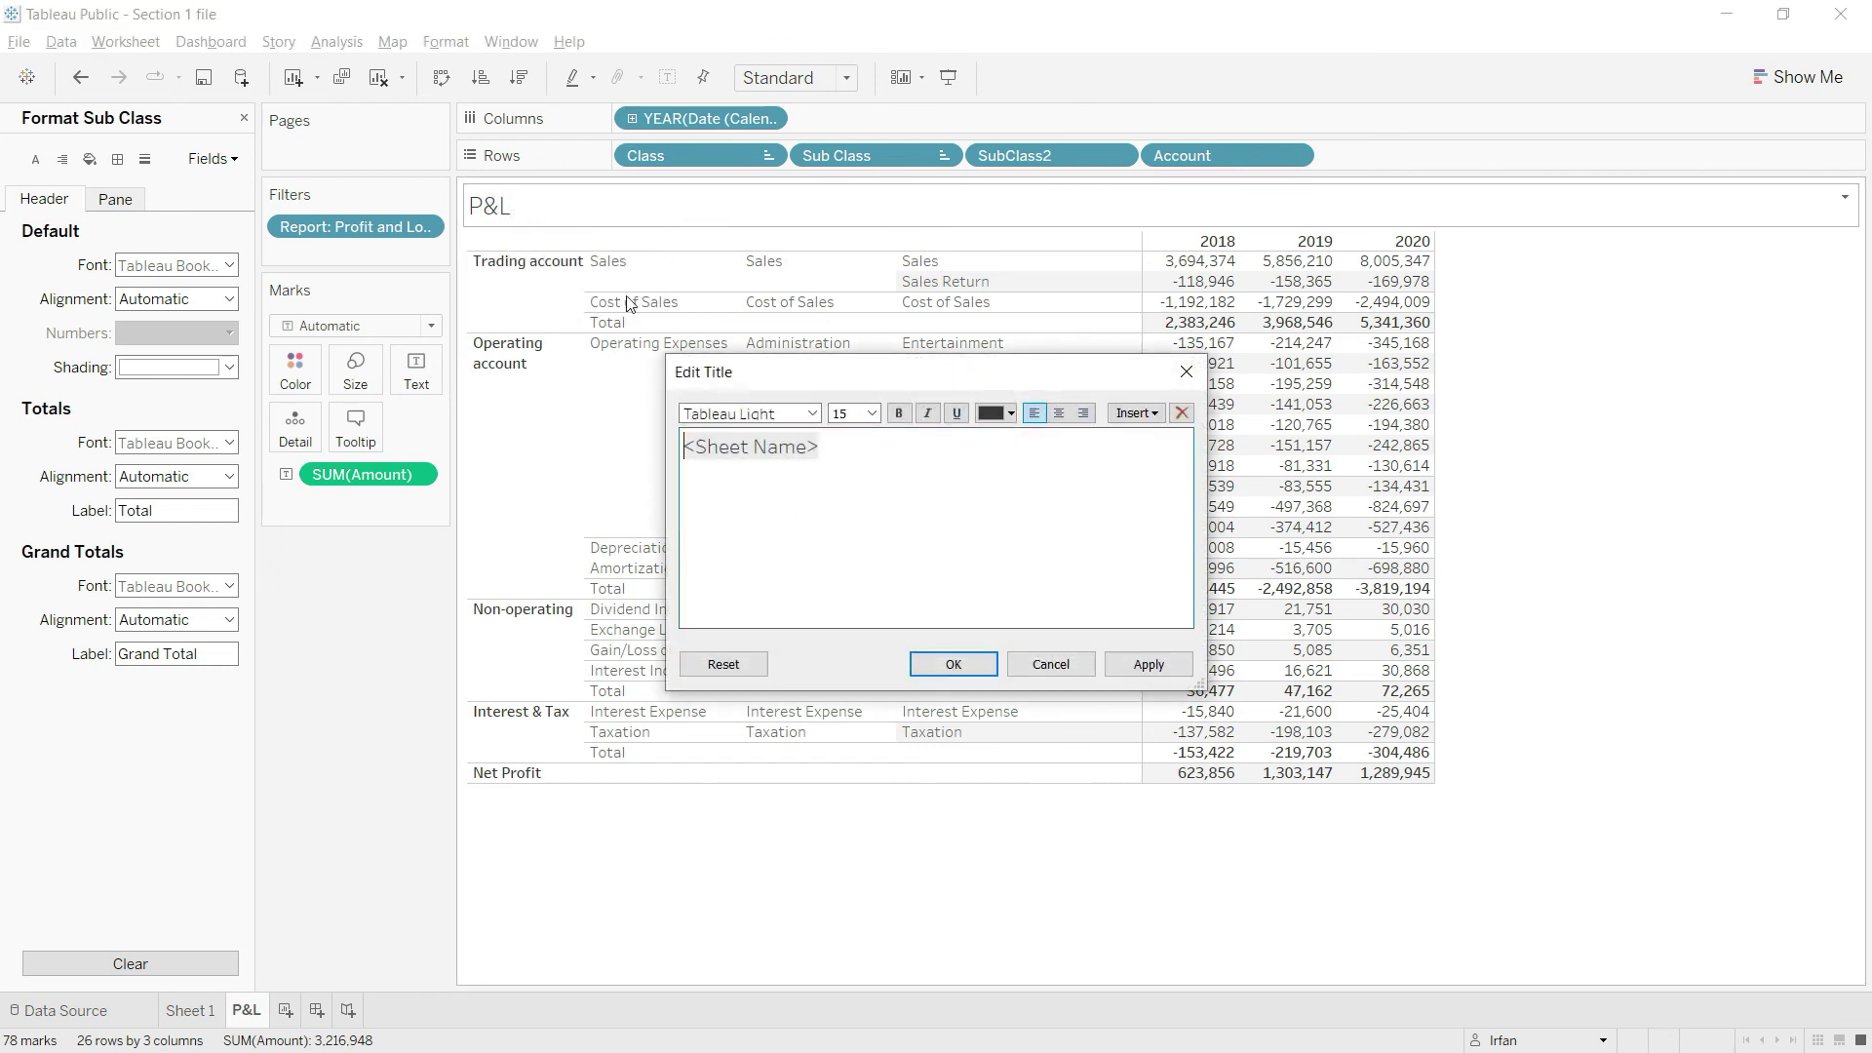
double_click(848, 452)
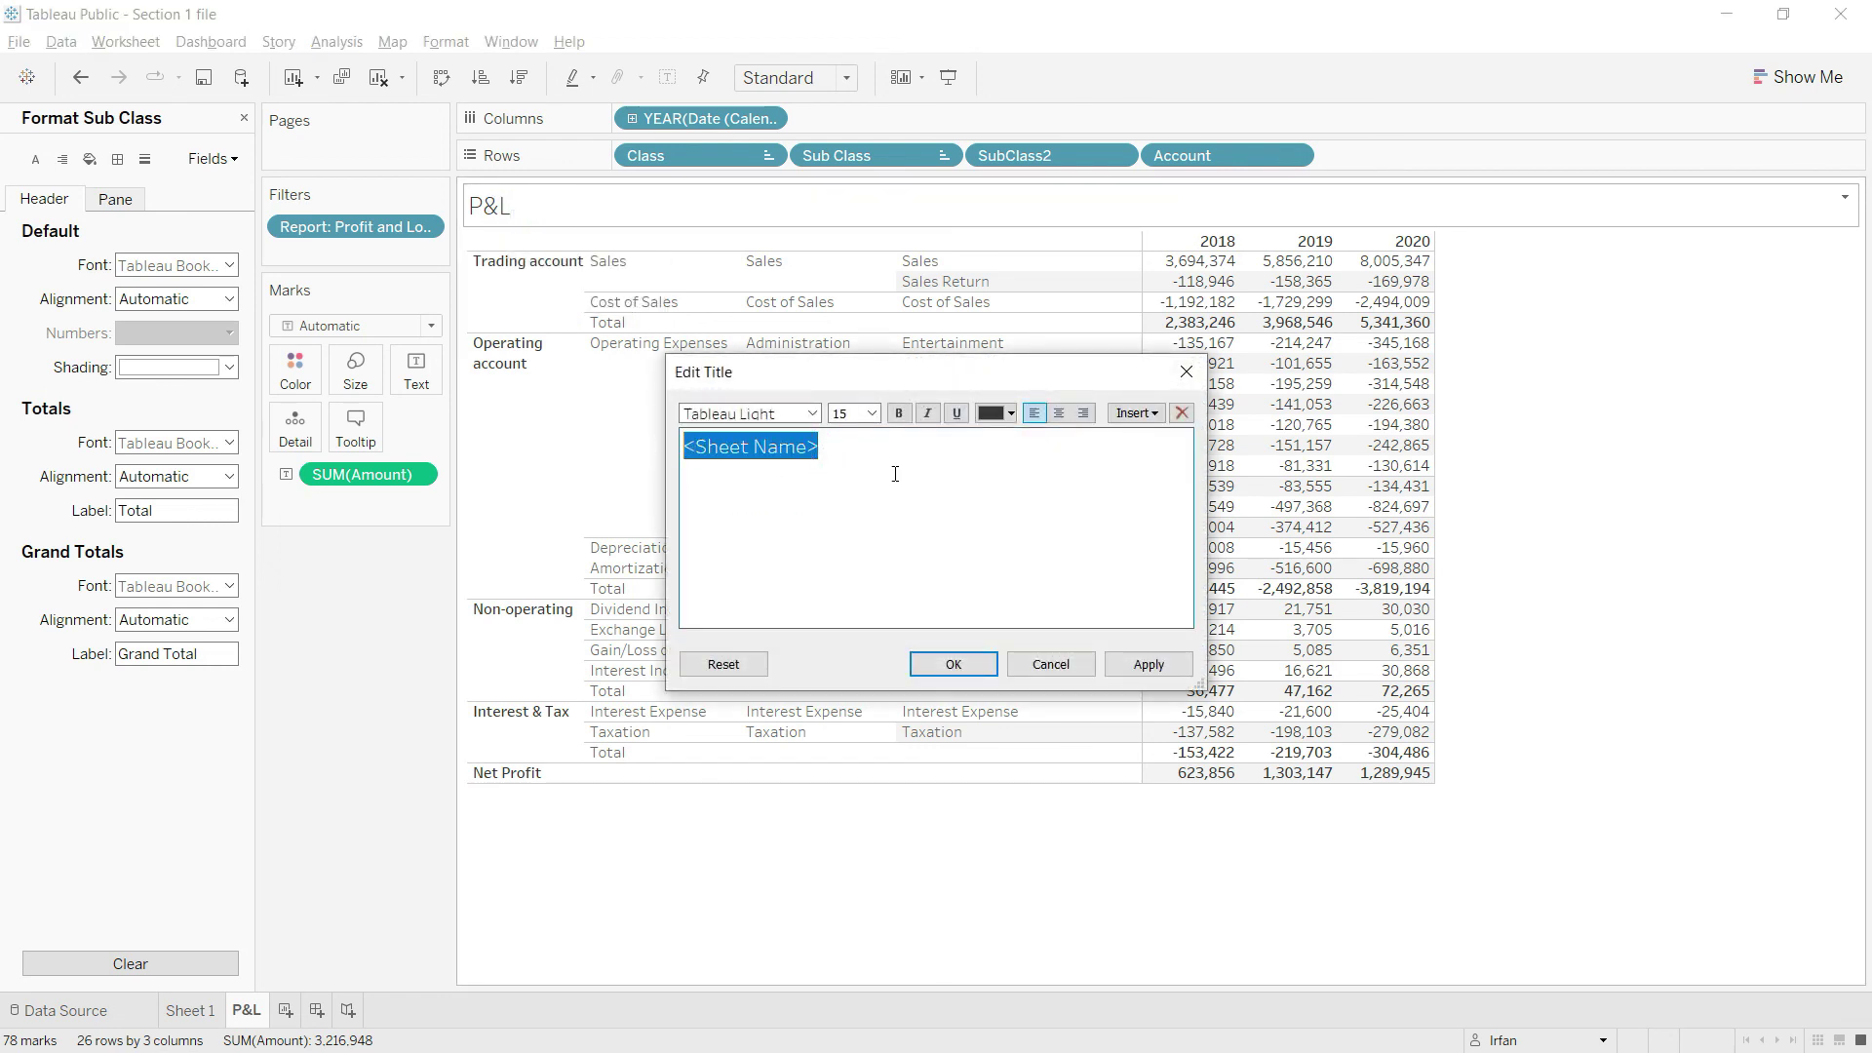
type("Profit")
key("BackSpace")
key("BackSpace")
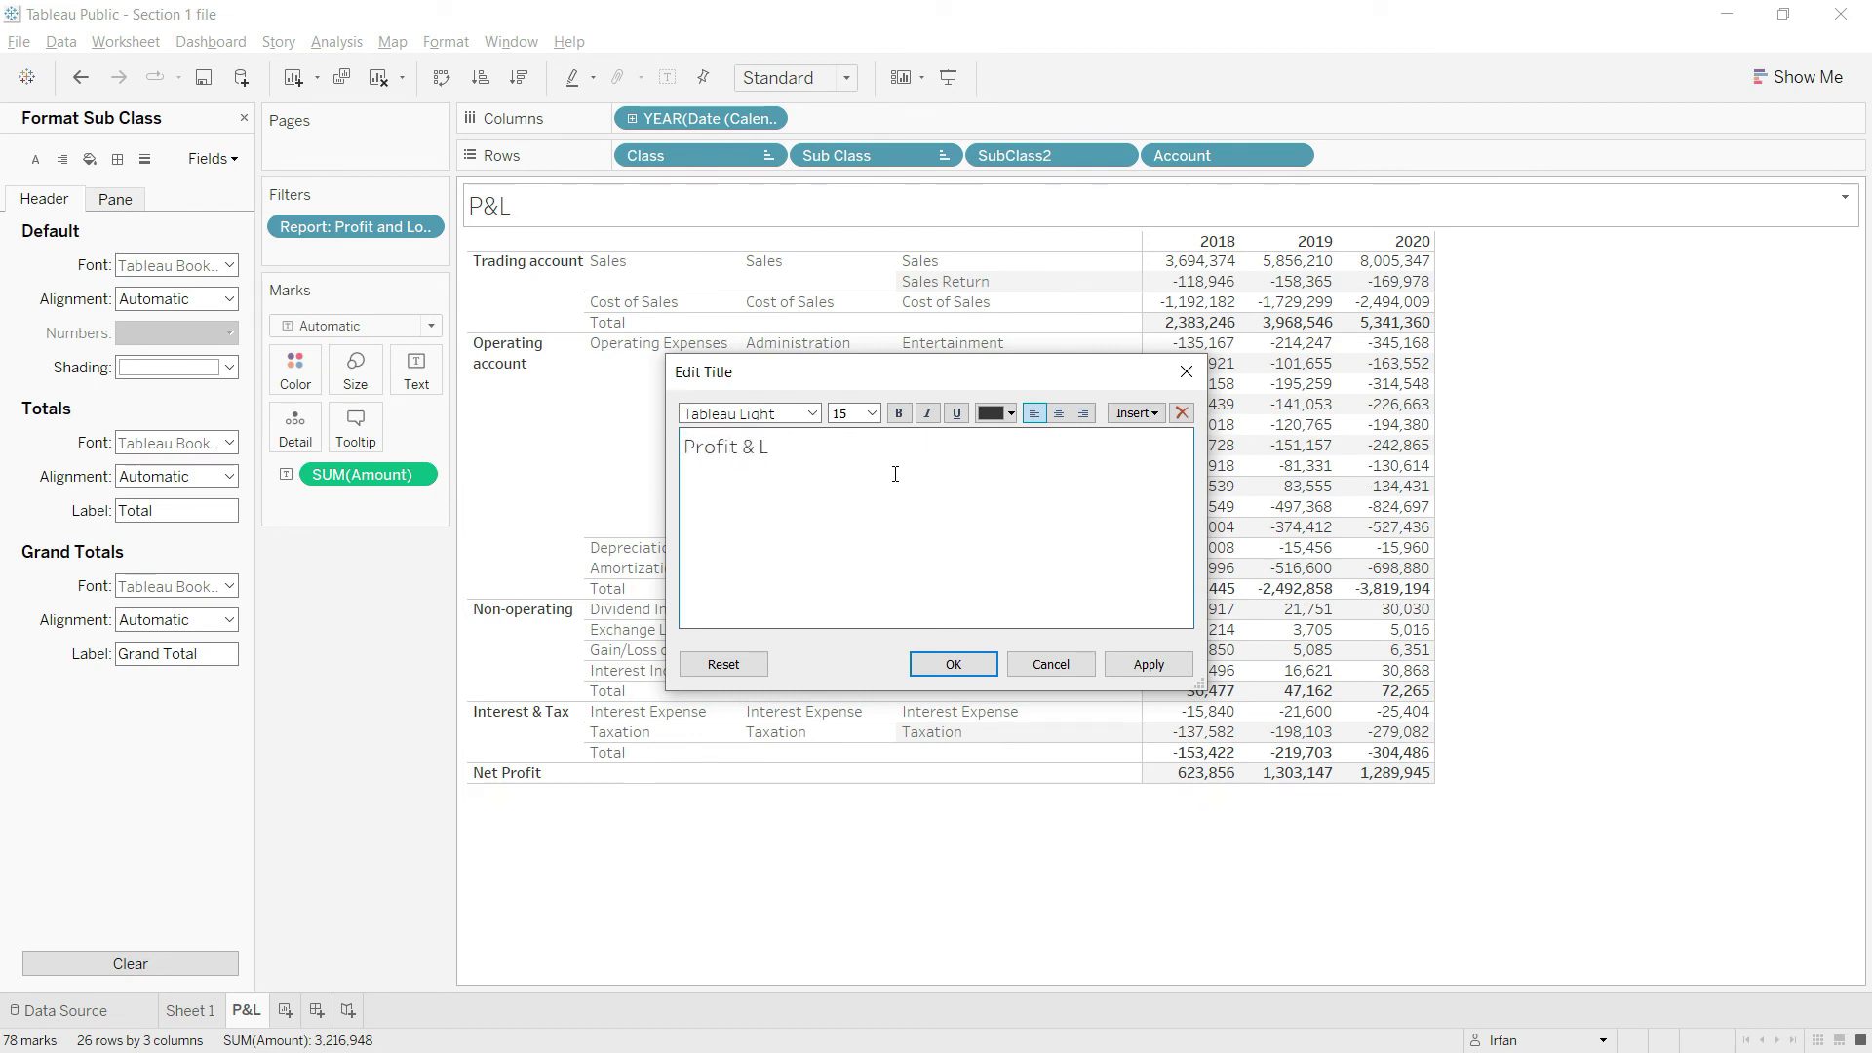
type("it & Loss Statement")
Step: Format the whole title text as Verdana, size 10, bold and dark blue, and apply it to the worksheet
key("ctrl+shift+Left")
key("ctrl+shift+Left")
key("ctrl+shift+Left")
key("ctrl+shift+Left")
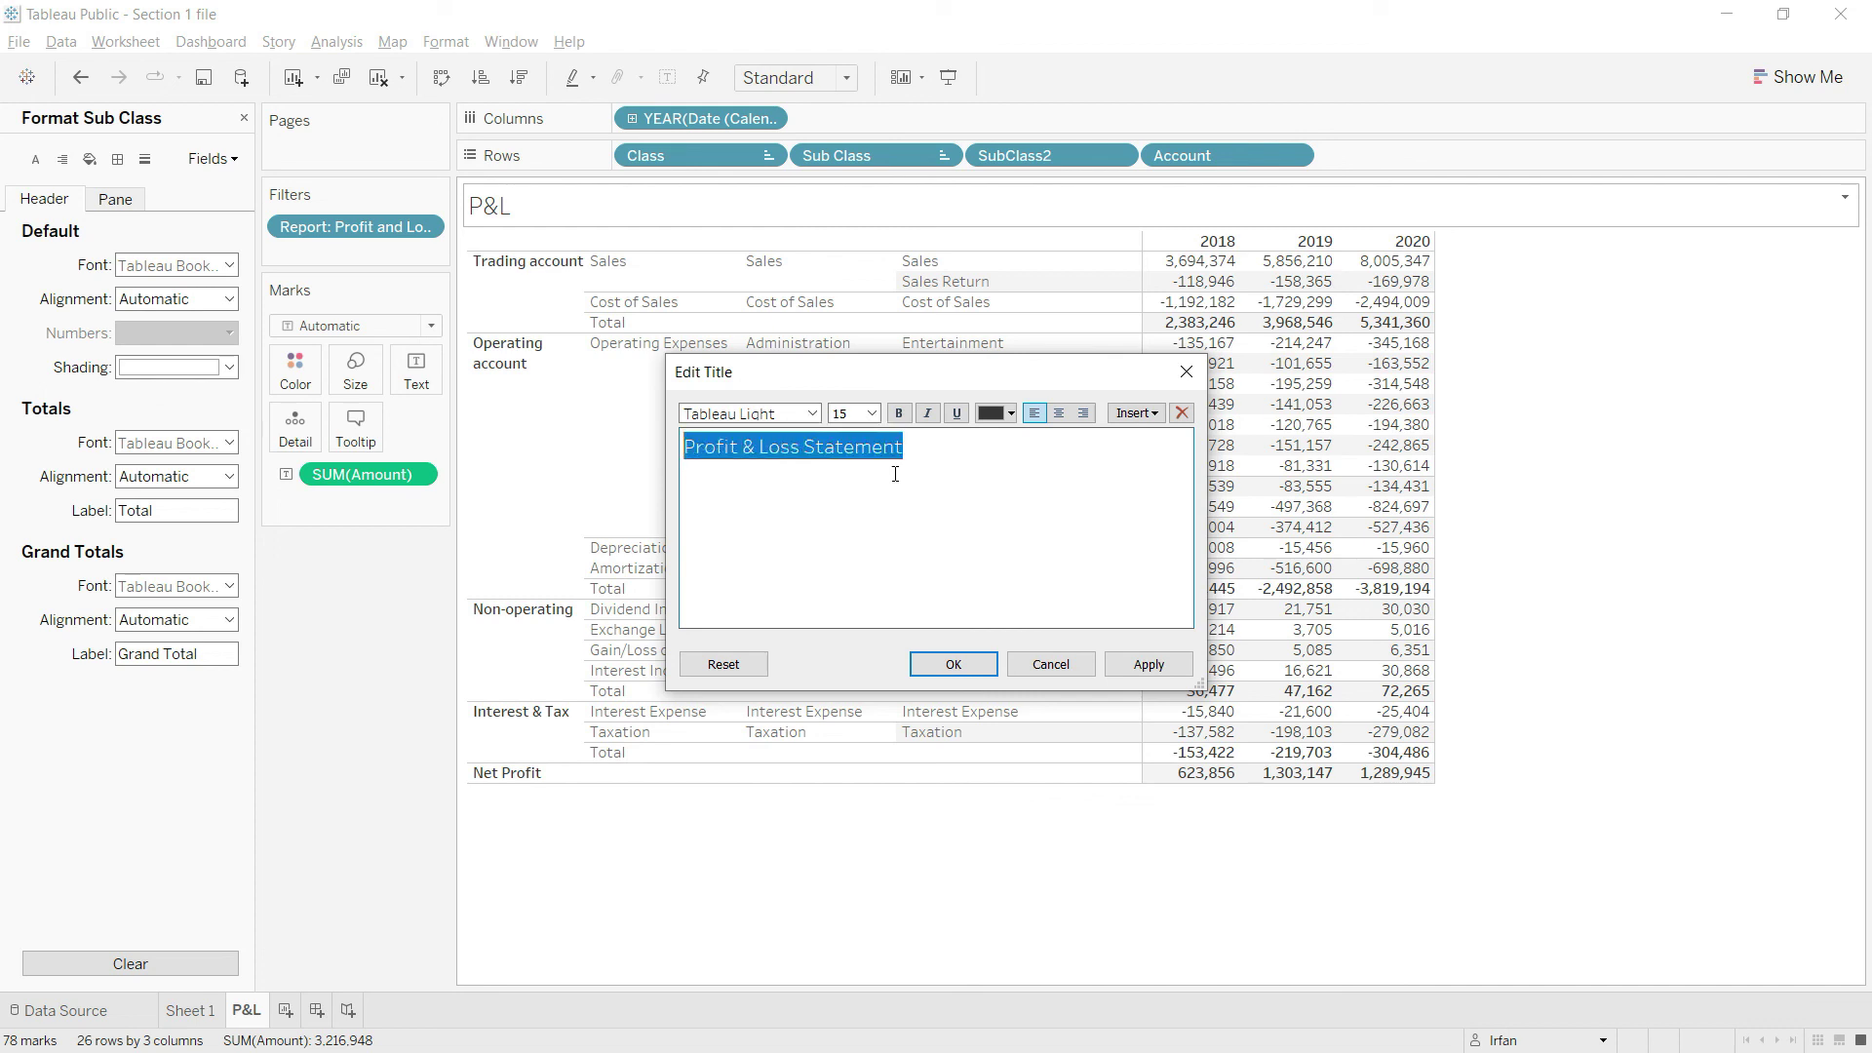
left_click(813, 415)
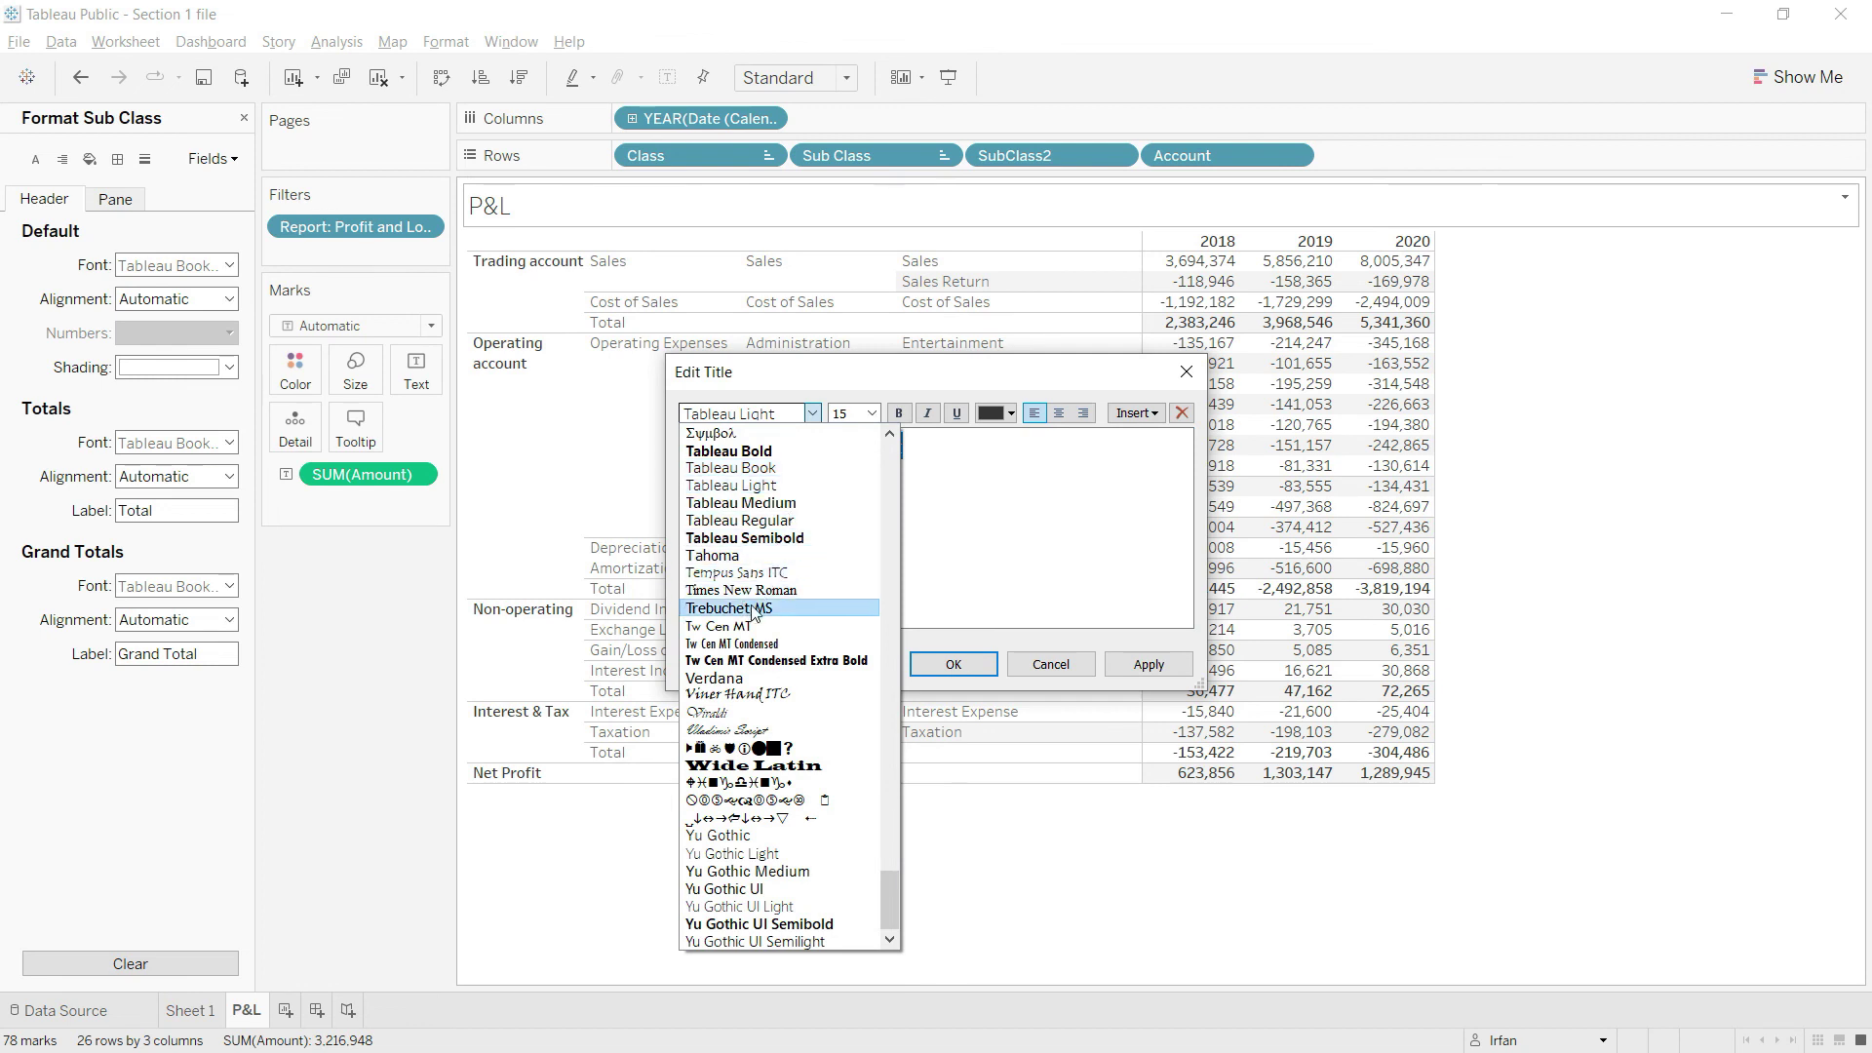
left_click(726, 680)
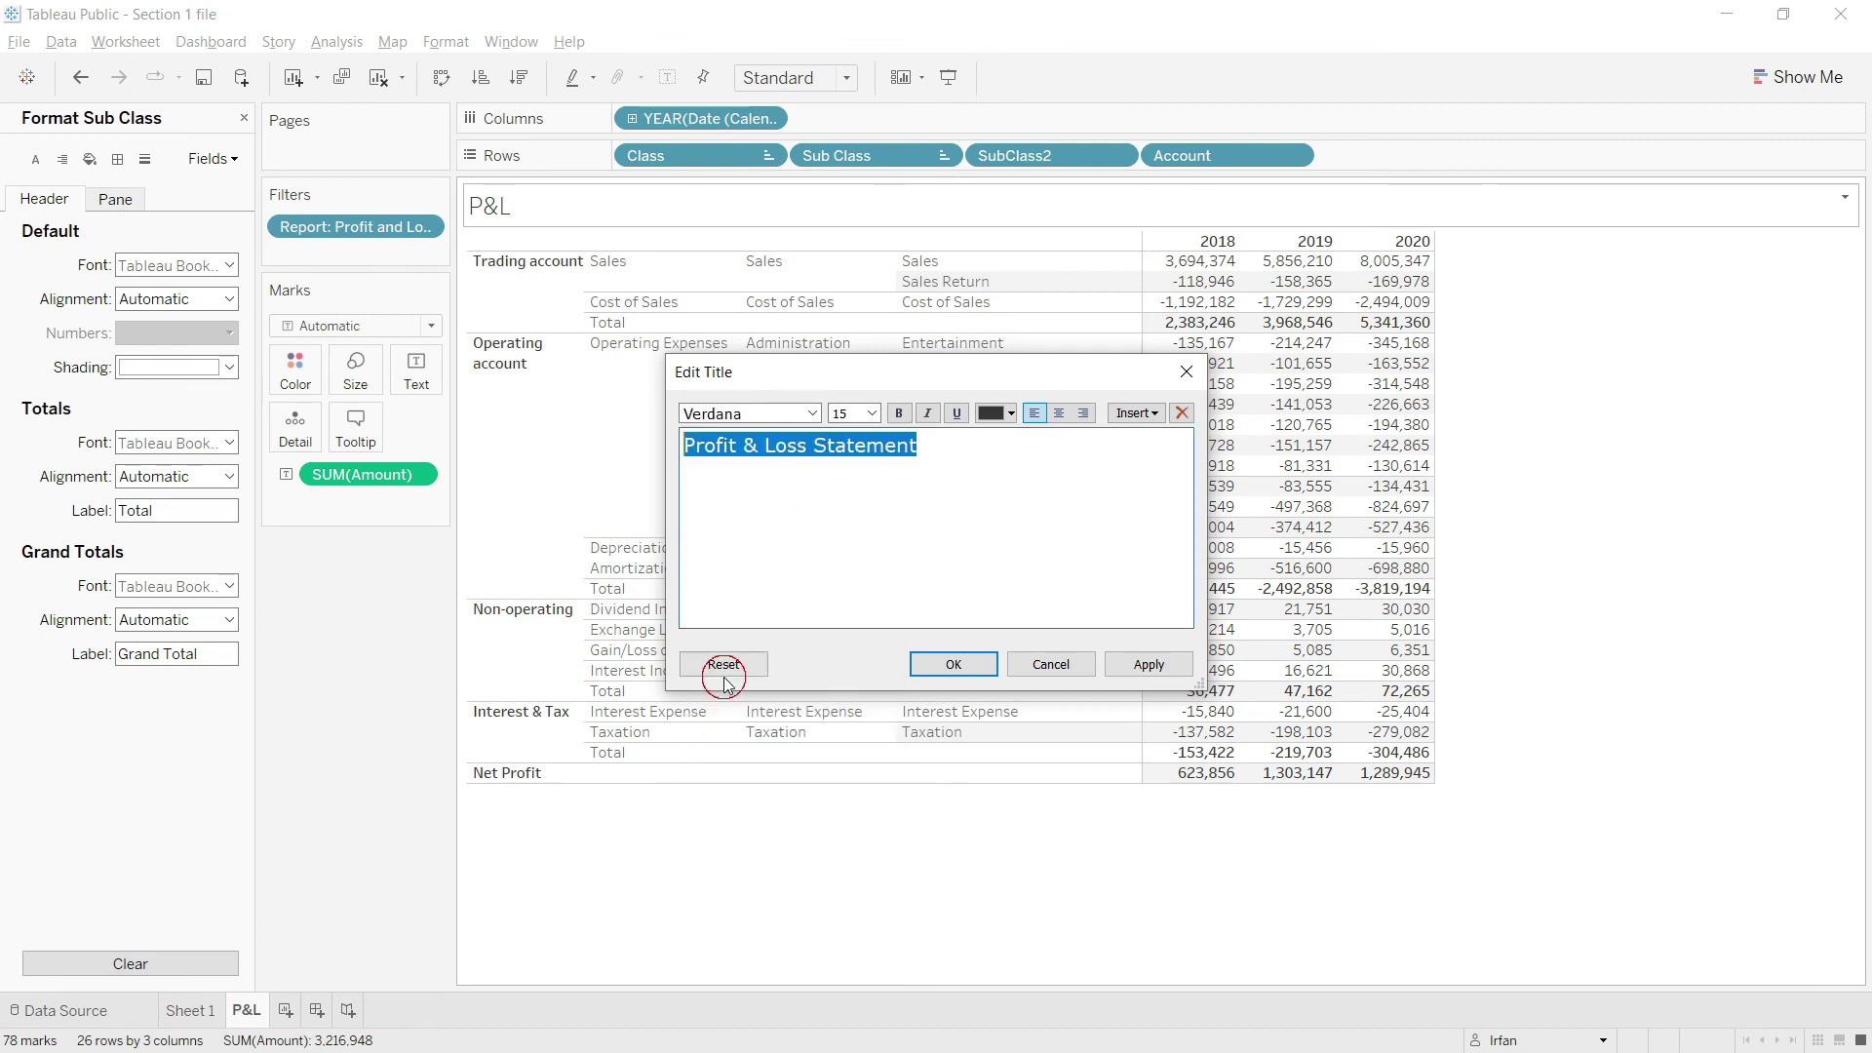
left_click(872, 414)
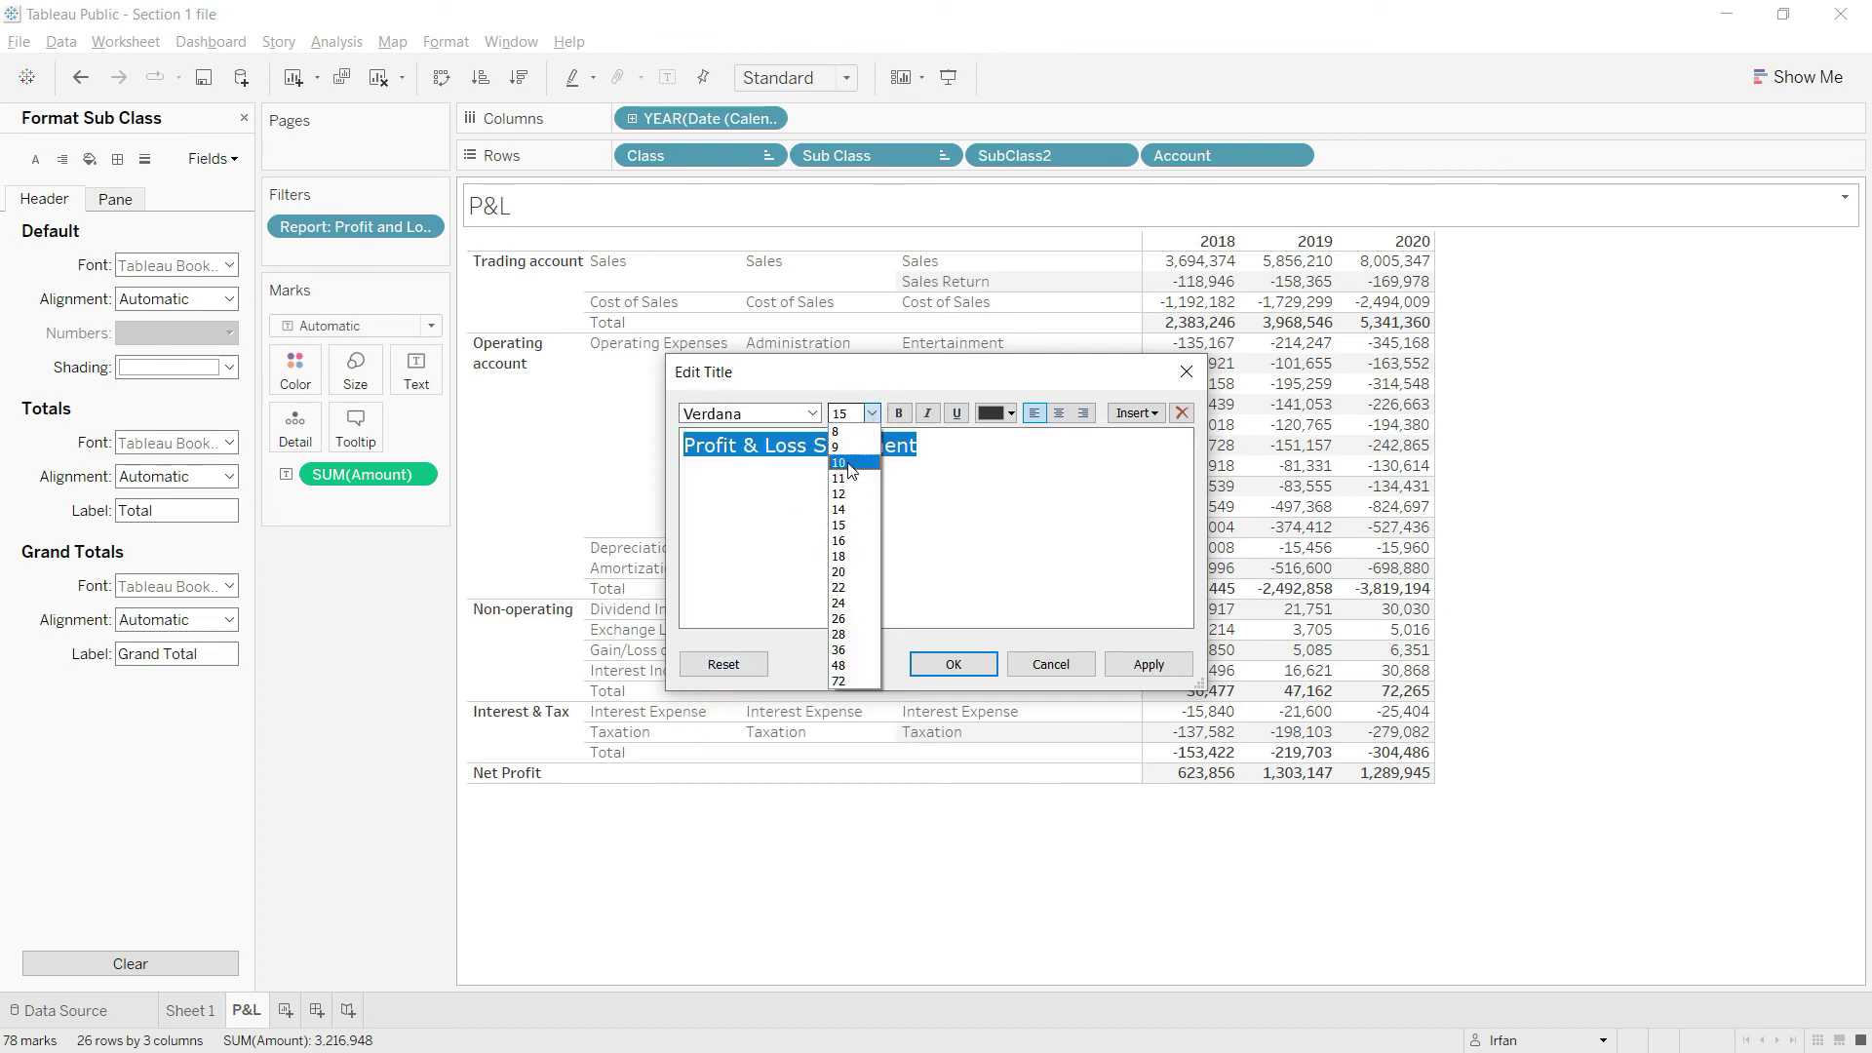
left_click(840, 462)
left_click(899, 413)
left_click(1008, 415)
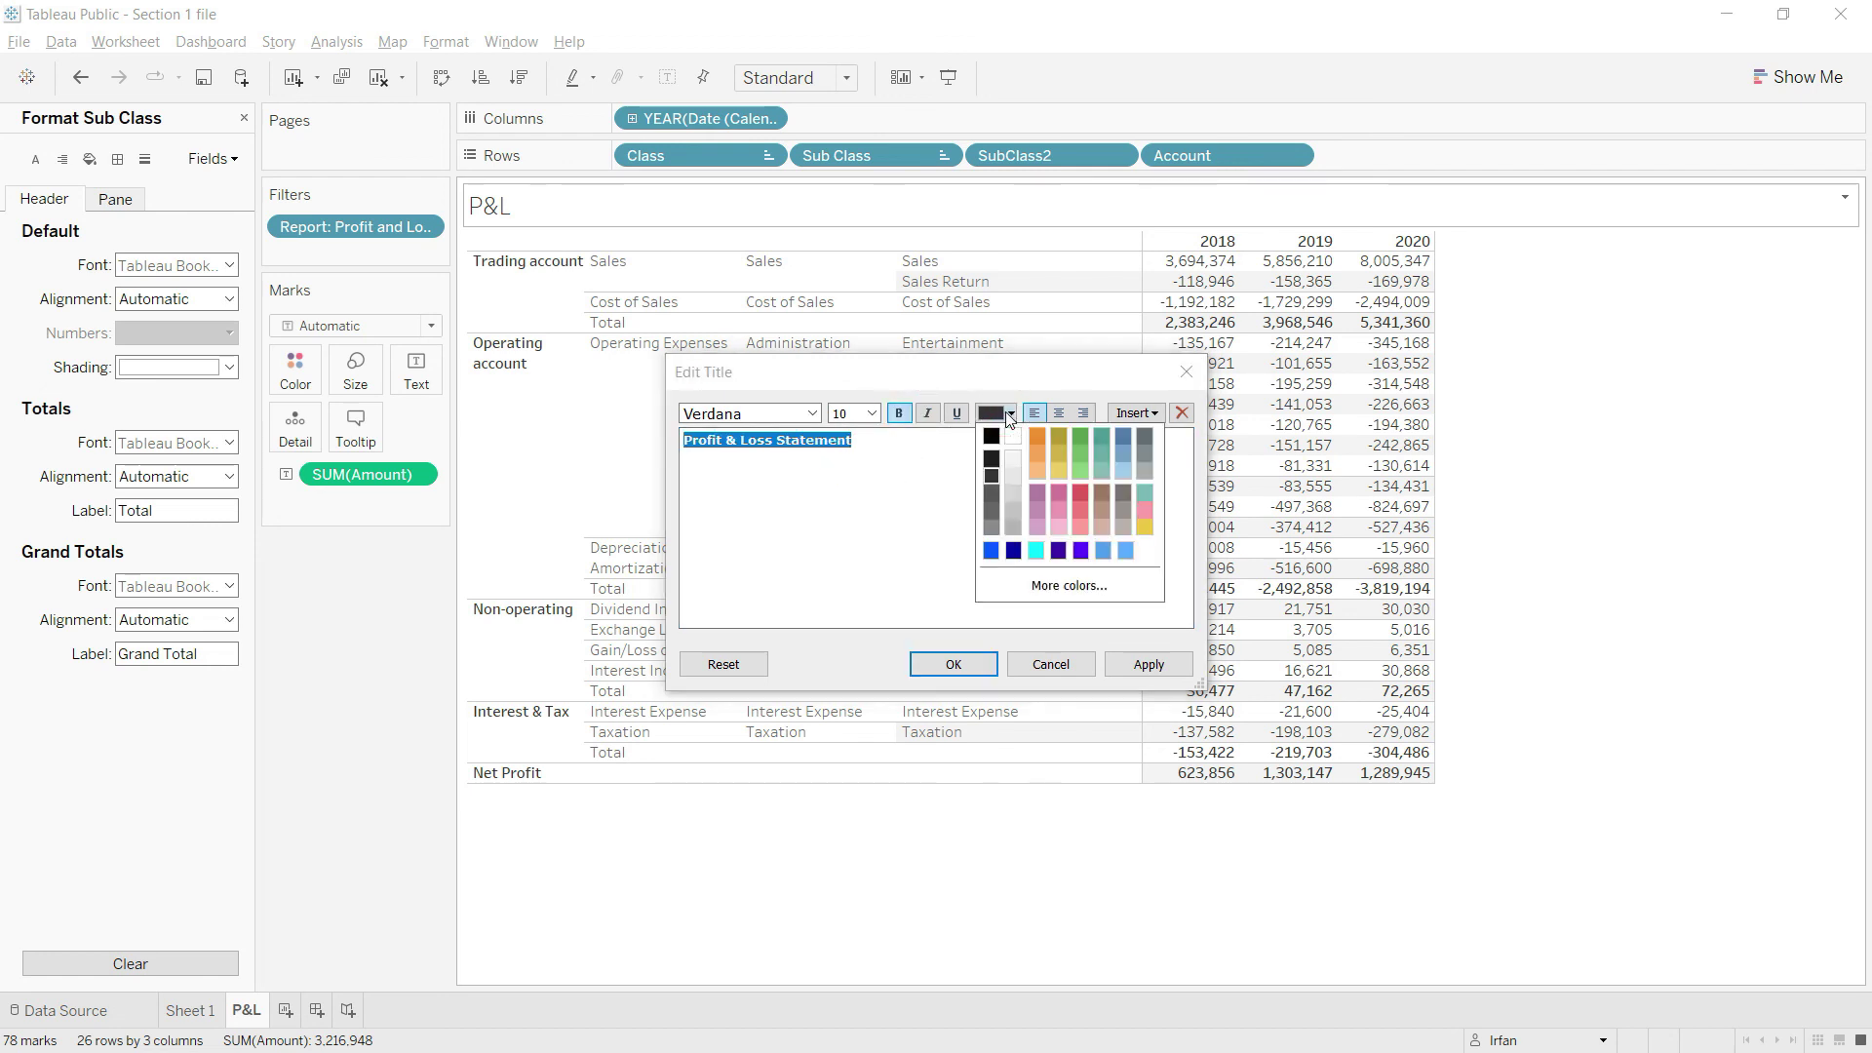
left_click(1013, 550)
left_click(1146, 666)
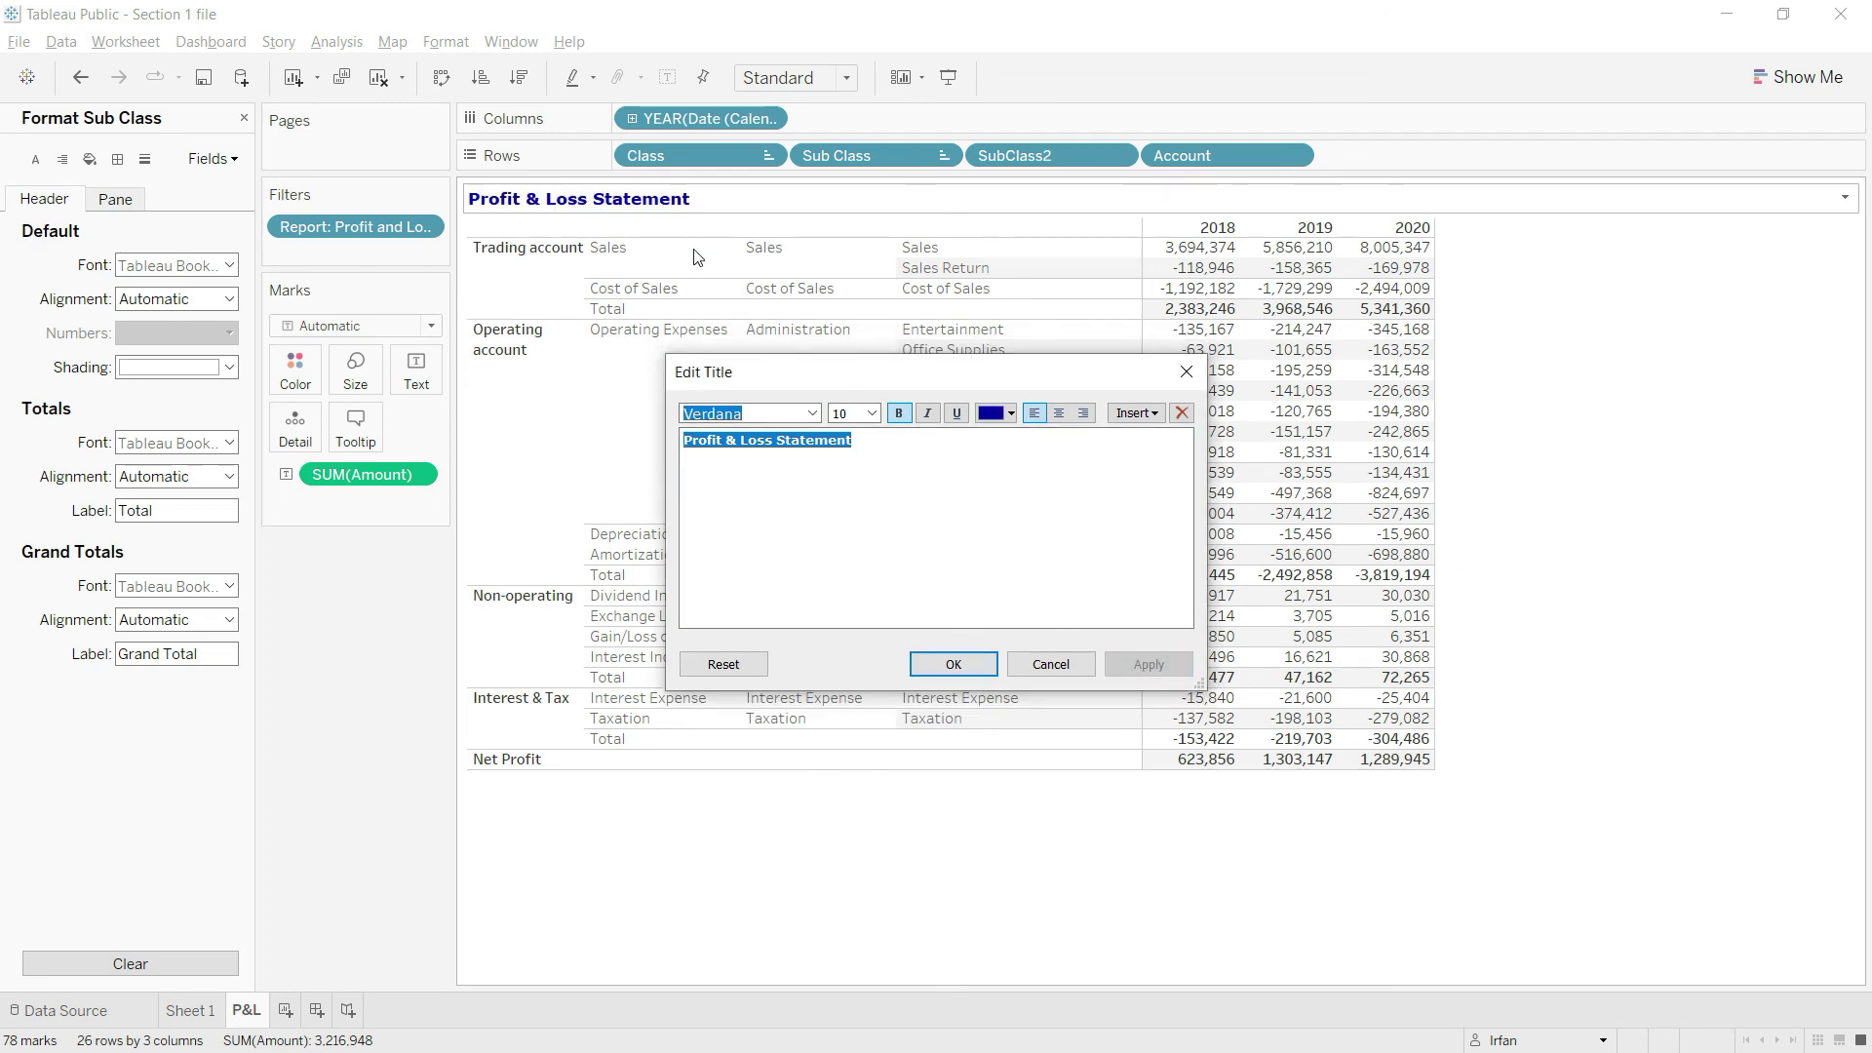
left_click(961, 664)
left_click(896, 868)
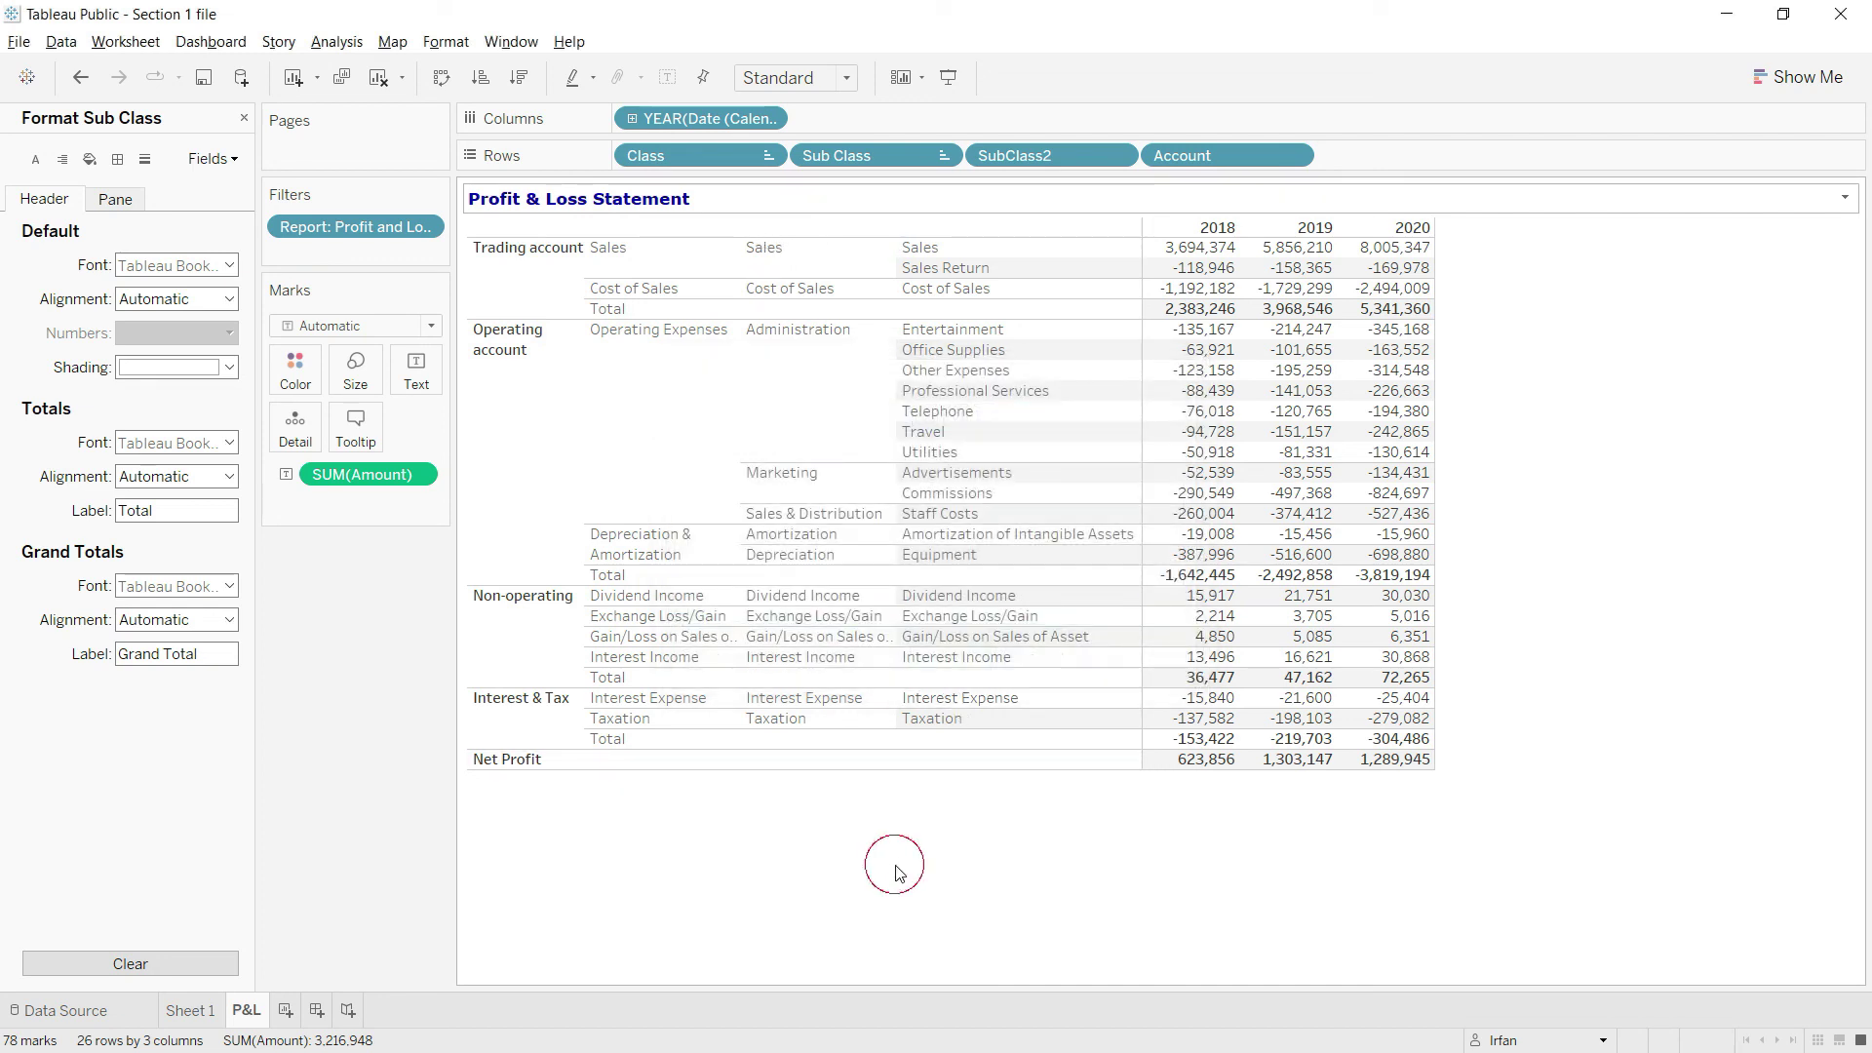